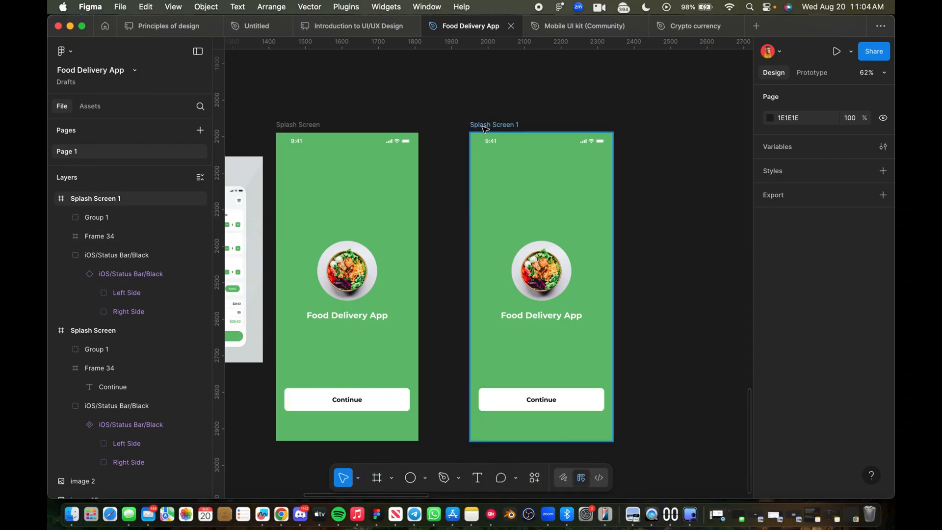
# Step: Rename the duplicated frame "Splash Screen 1" to "Menu Screen"
pyautogui.click(486, 128)
pyautogui.doubleClick(484, 126)
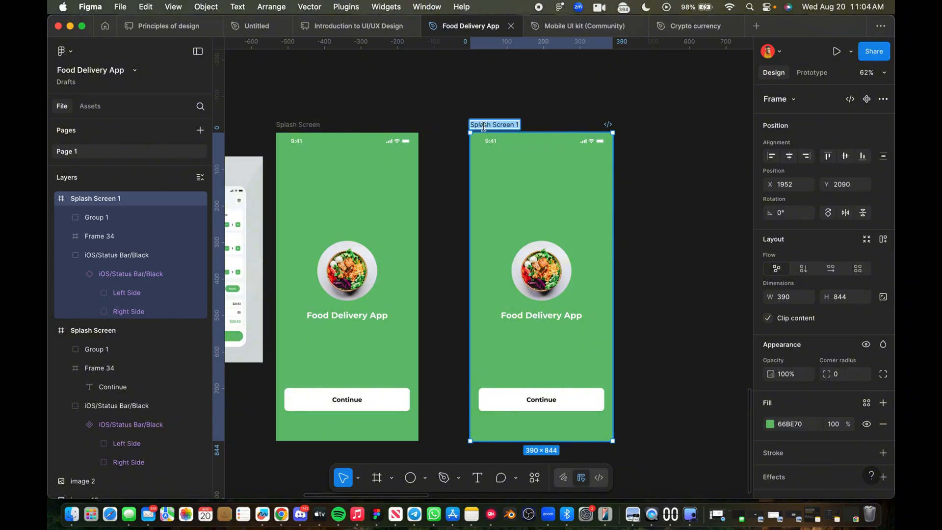
pyautogui.press('BackSpace')
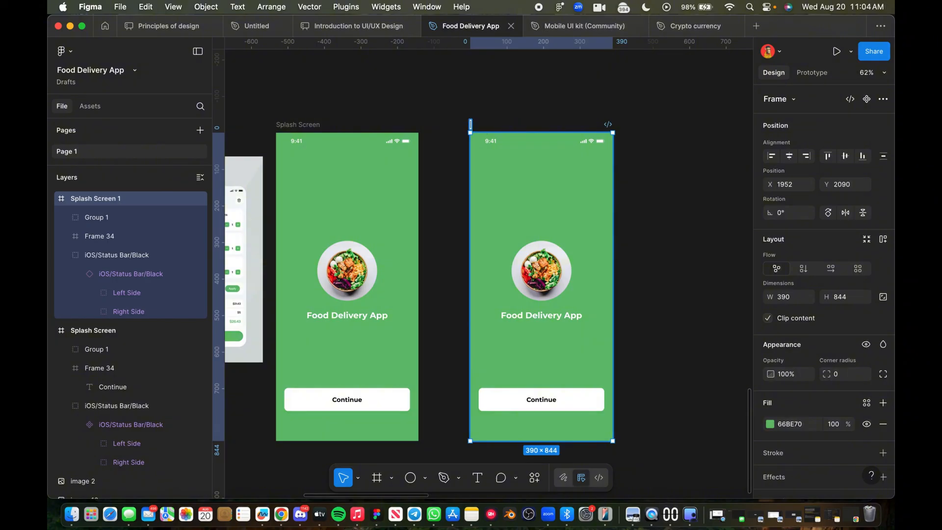
pyautogui.write('Menu Screen')
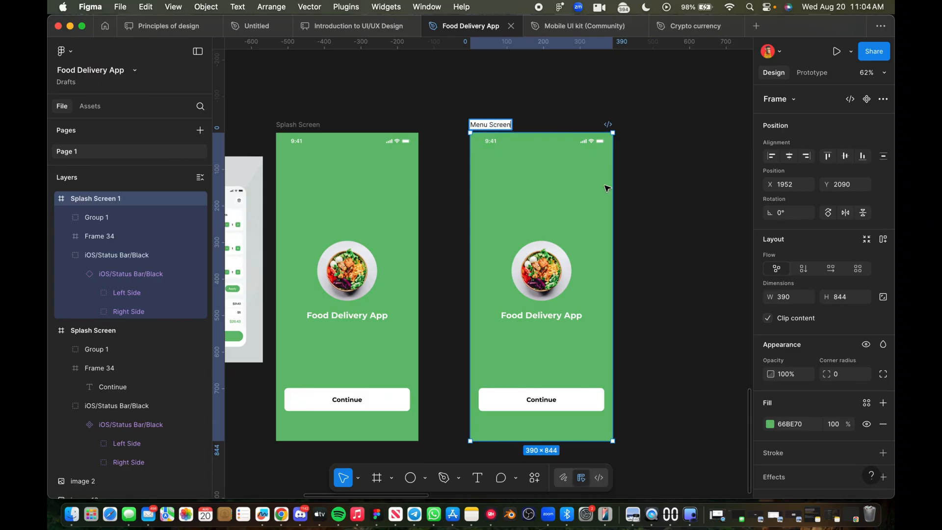
pyautogui.press('Return')
# Step: Recolor the status bar contents of the Menu Screen frame to black (000000)
pyautogui.click(555, 141)
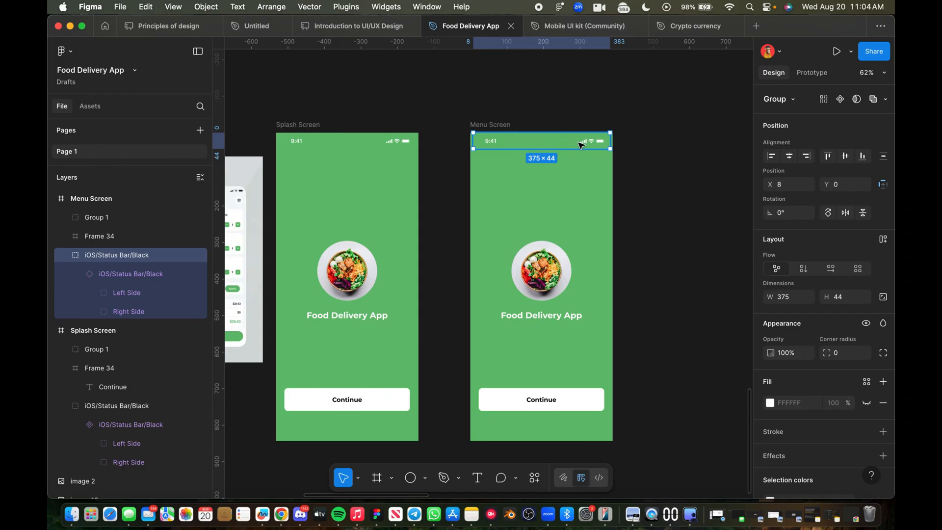
pyautogui.scroll(-3, 834, 438)
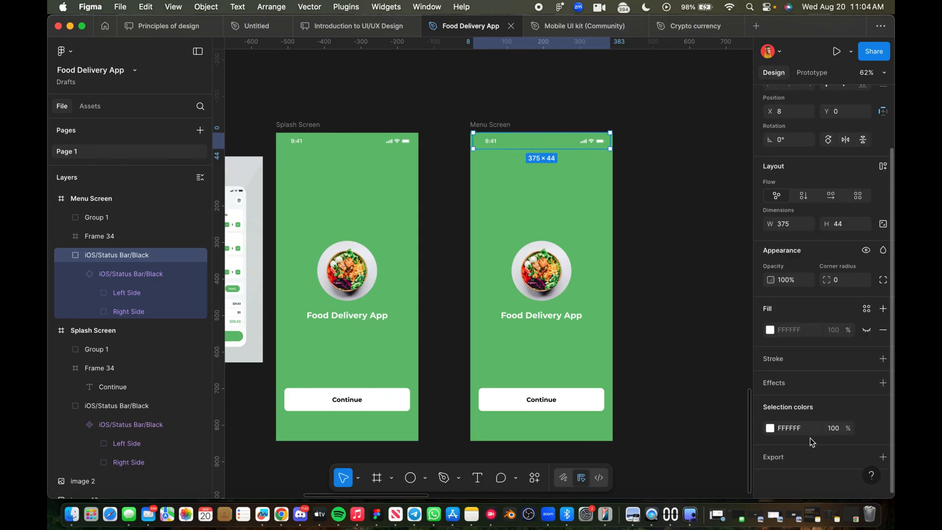
pyautogui.click(770, 428)
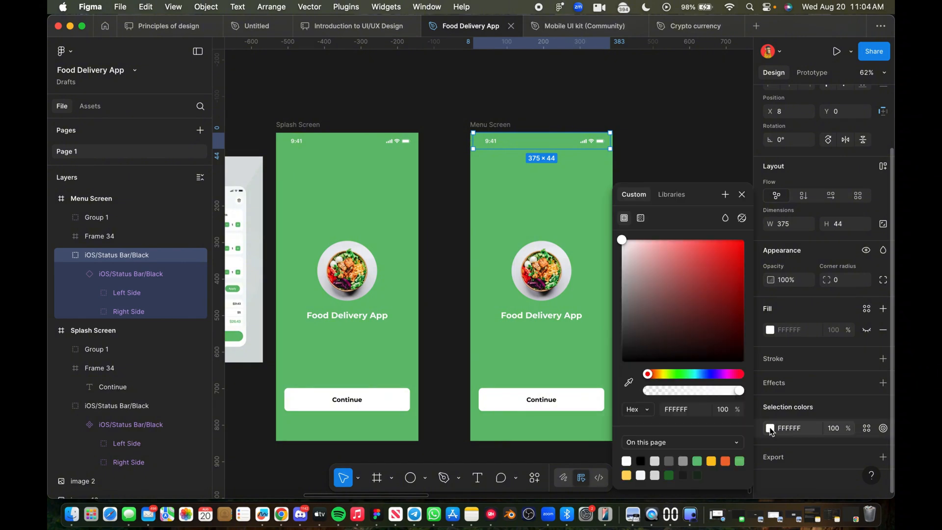
pyautogui.click(643, 459)
pyautogui.scroll(-4, 541, 302)
pyautogui.hscroll(3, 541, 301)
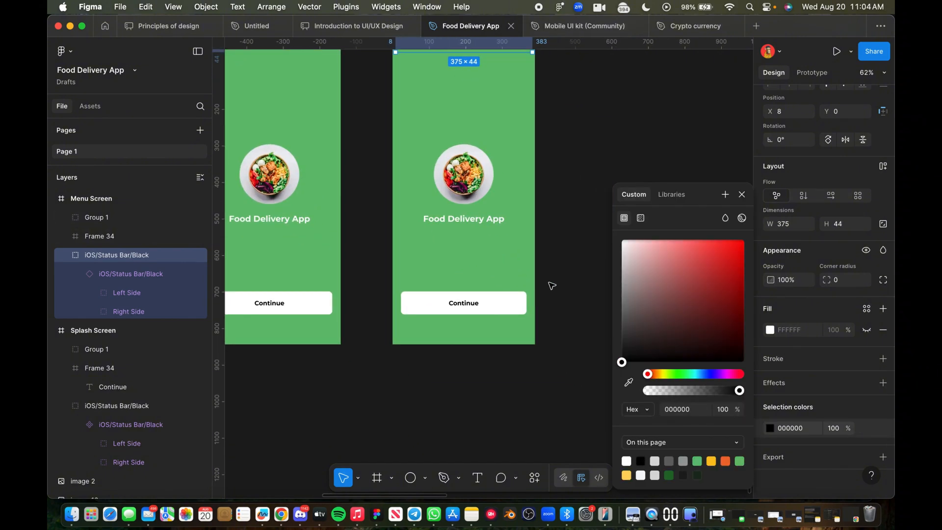
pyautogui.click(551, 286)
# Step: Delete the food logo group with its title and the Continue button from the Menu Screen frame
pyautogui.scroll(2, 558, 349)
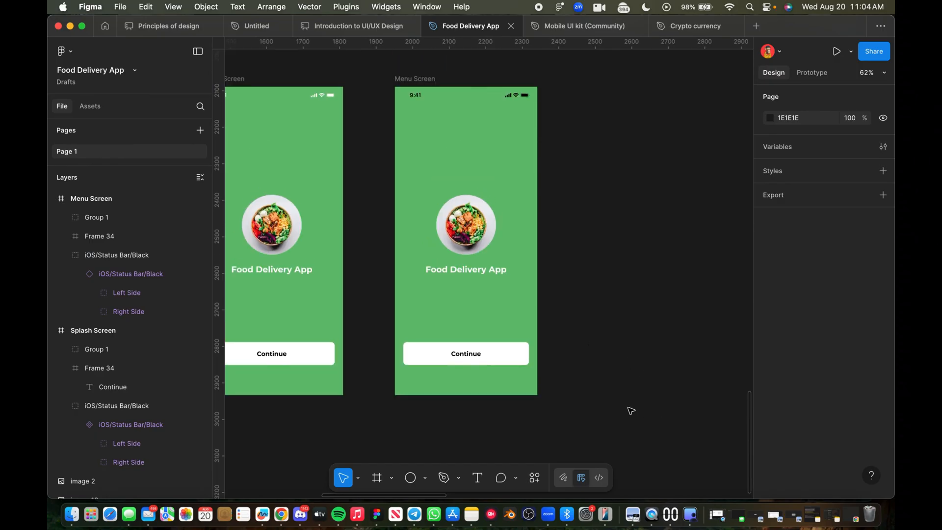
pyautogui.moveTo(654, 411); pyautogui.dragTo(419, 168)
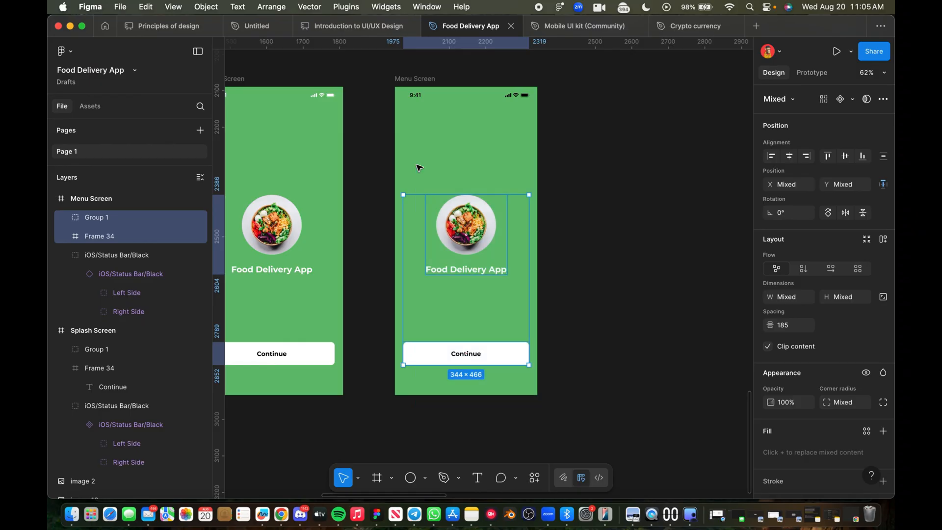
pyautogui.press('Delete')
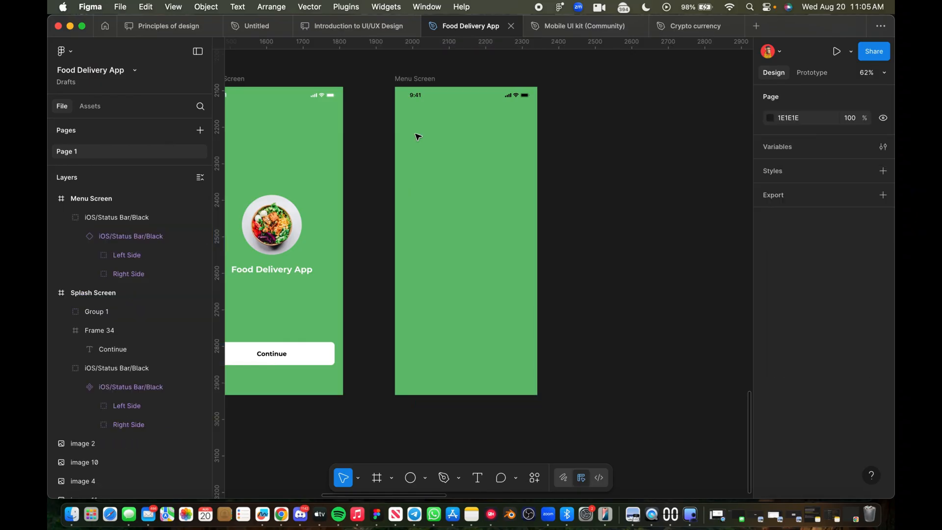
# Step: Set the Menu Screen frame's fill to white (FFFFFF)
pyautogui.click(412, 79)
pyautogui.click(770, 423)
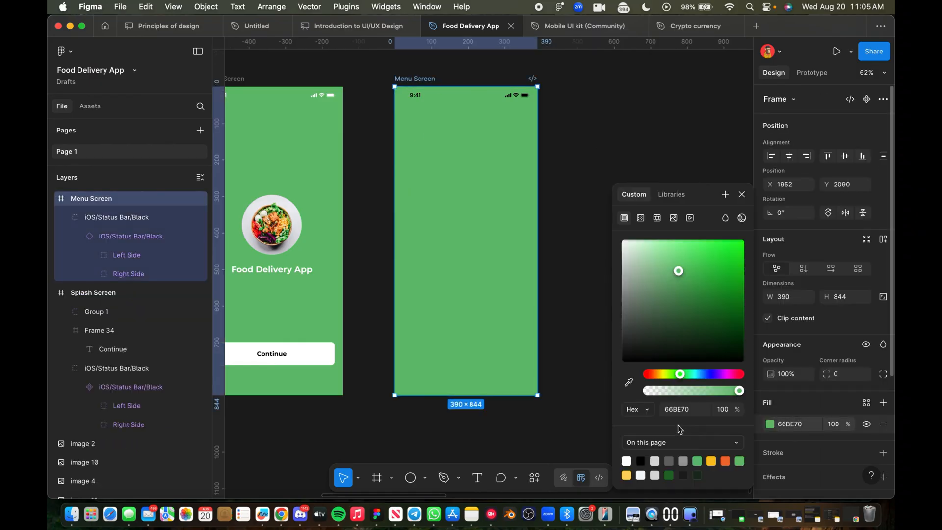
pyautogui.click(627, 460)
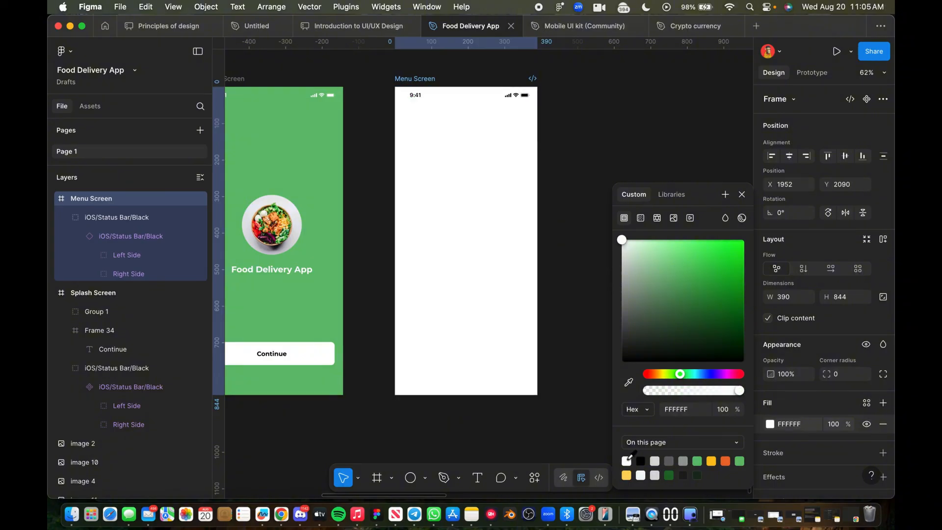
pyautogui.click(577, 295)
# Step: Move the finished home screen reference frame next to the Menu Screen frame, aligned with it at X 2484, Y 2090
pyautogui.scroll(-5, 577, 297)
pyautogui.scroll(-5, 578, 297)
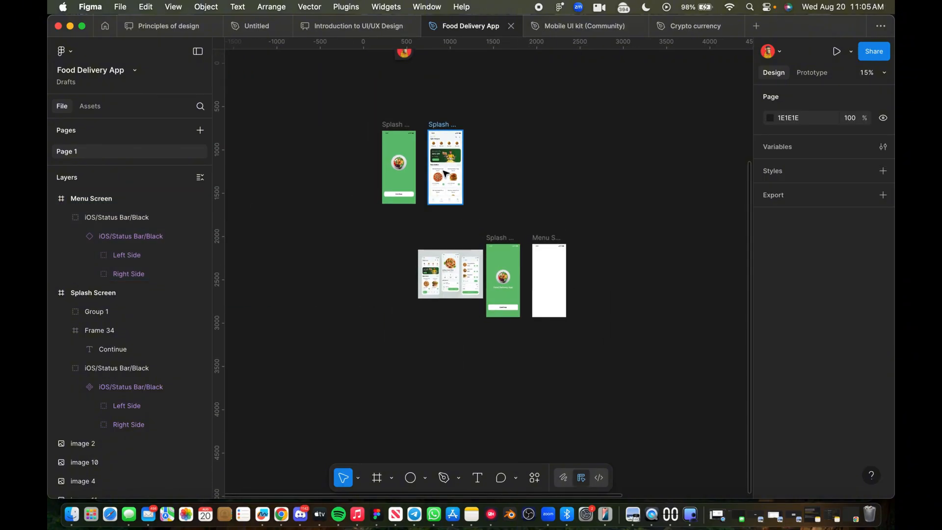
pyautogui.moveTo(445, 173); pyautogui.dragTo(578, 271)
pyautogui.scroll(3, 578, 271)
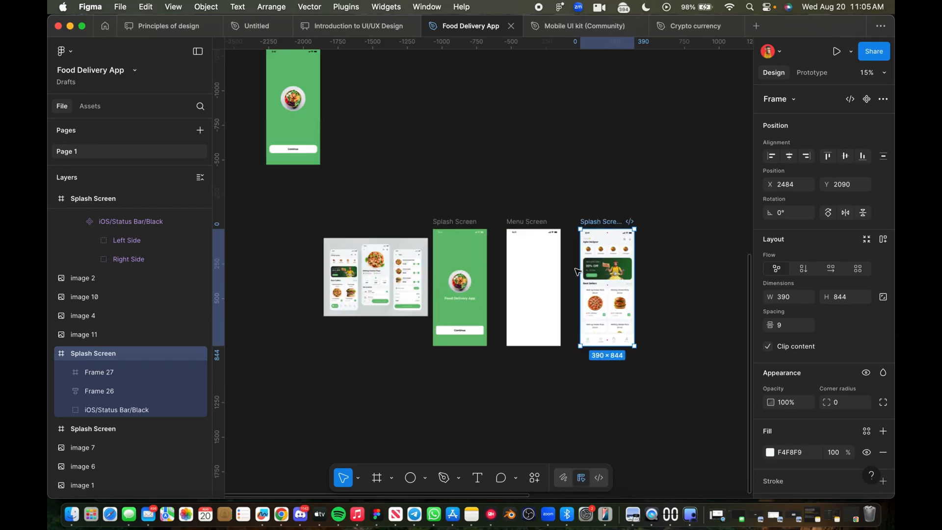
pyautogui.scroll(2, 578, 271)
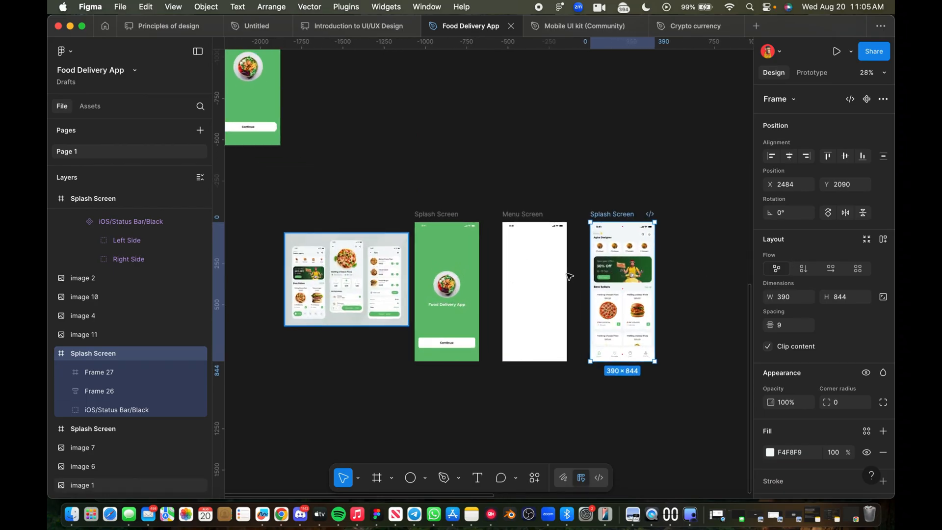
# Step: Change the Menu Screen frame's fill to F4F8F9 by sampling the background of the finished reference screen
pyautogui.click(346, 279)
pyautogui.scroll(10, 569, 273)
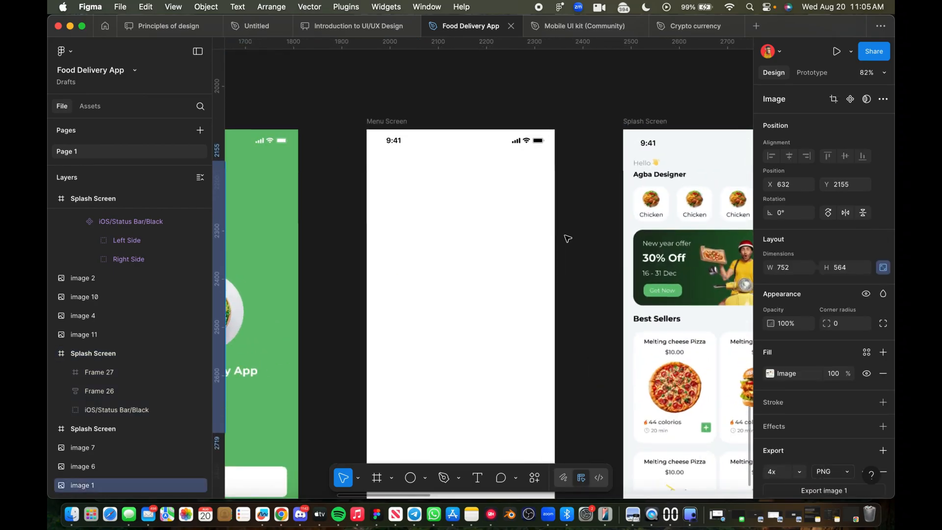
pyautogui.scroll(-5, 565, 238)
pyautogui.scroll(1, 648, 258)
pyautogui.scroll(3, 647, 259)
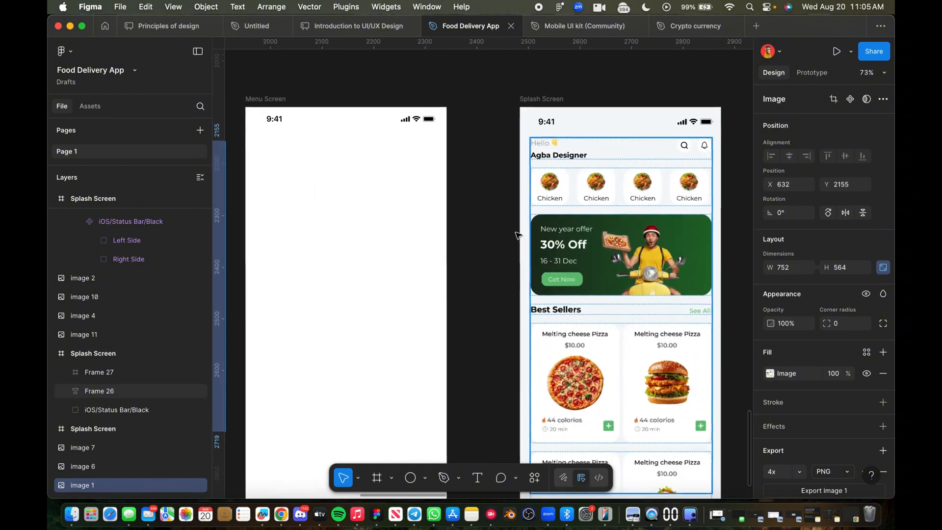
pyautogui.scroll(-2, 399, 185)
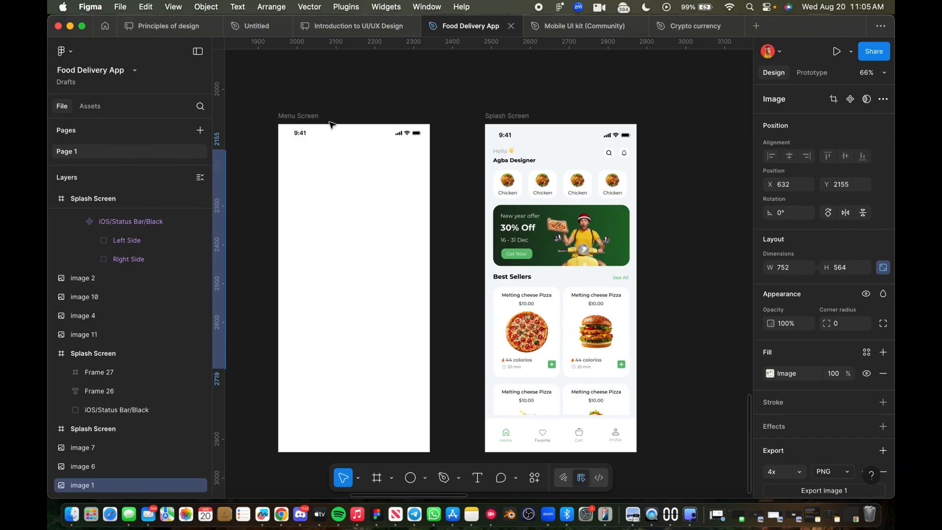
pyautogui.click(309, 122)
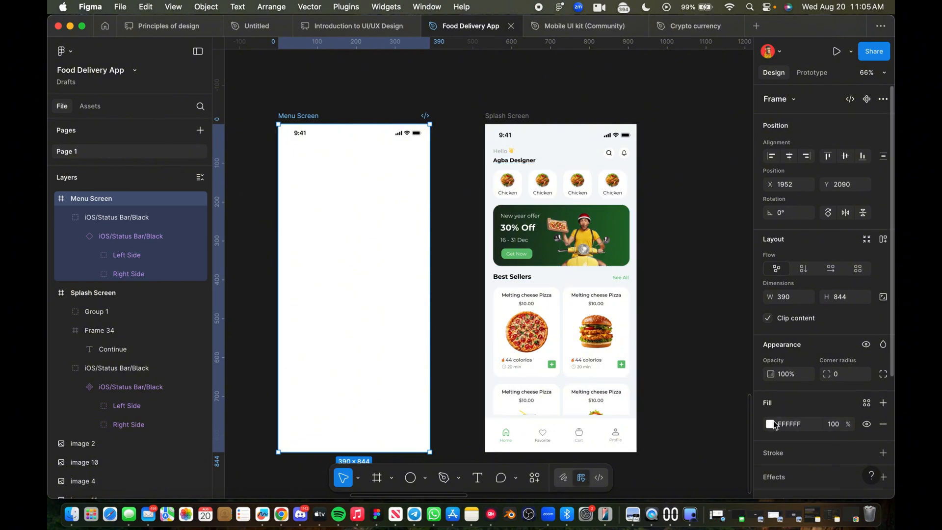
pyautogui.click(769, 424)
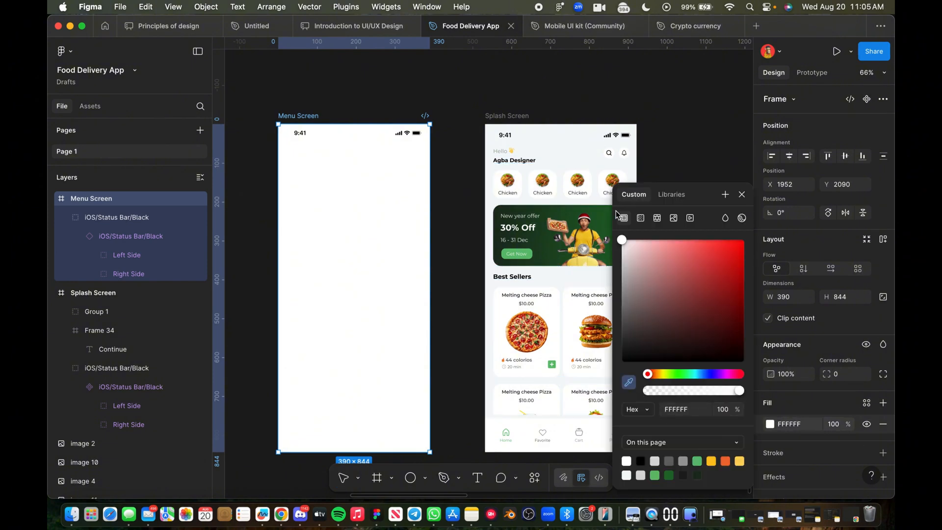
pyautogui.press('i')
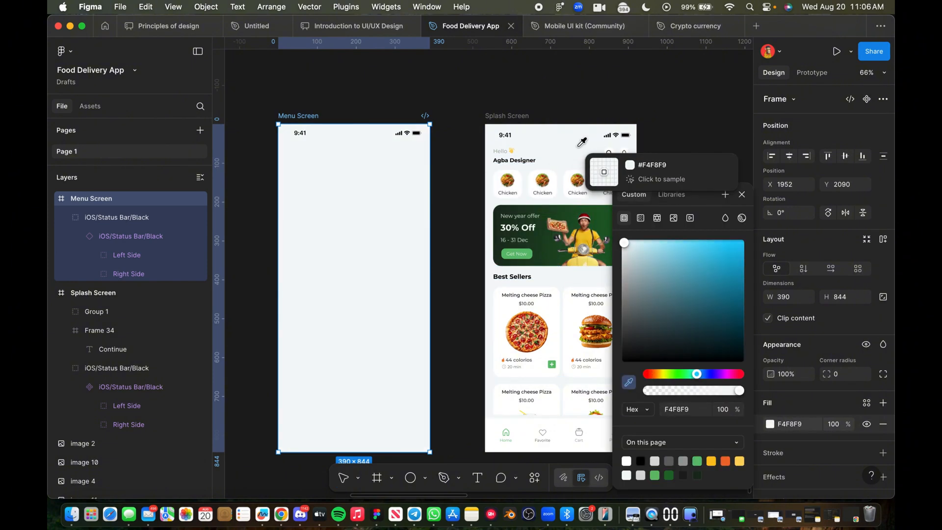
pyautogui.click(579, 145)
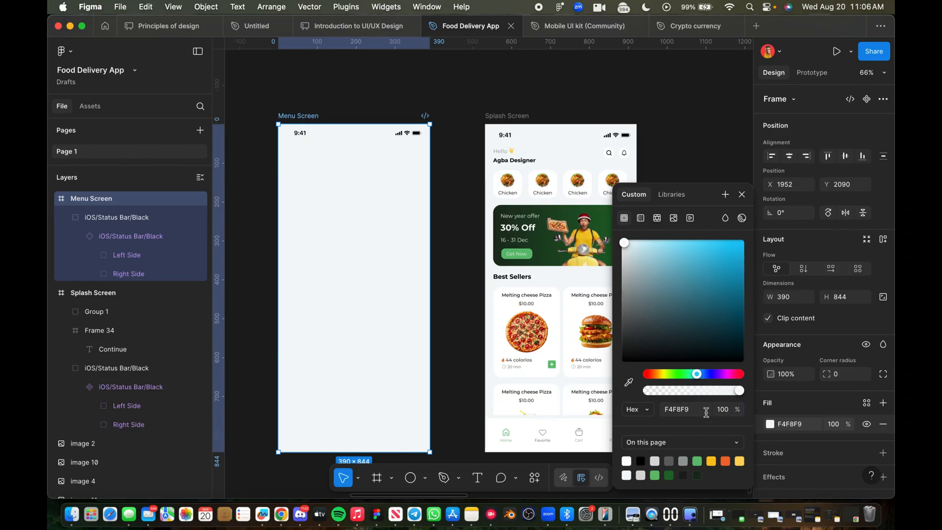
pyautogui.click(690, 409)
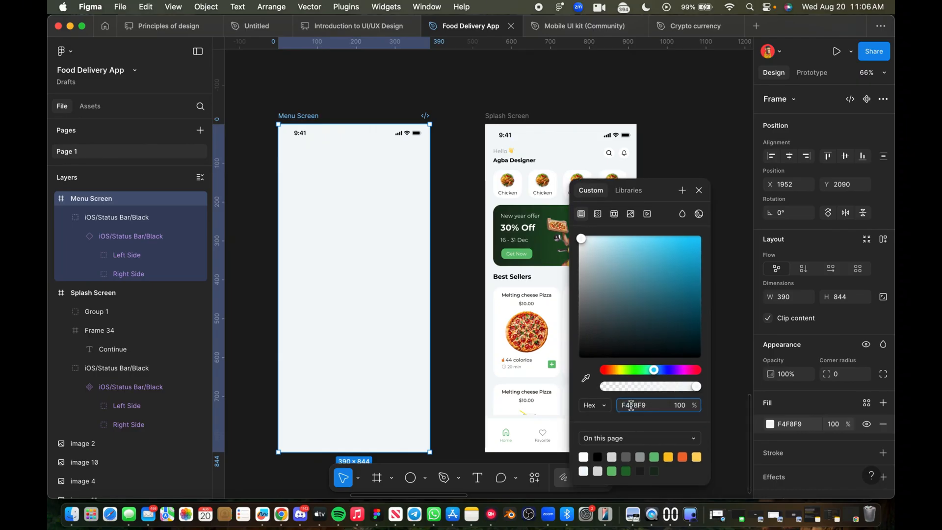
pyautogui.click(700, 192)
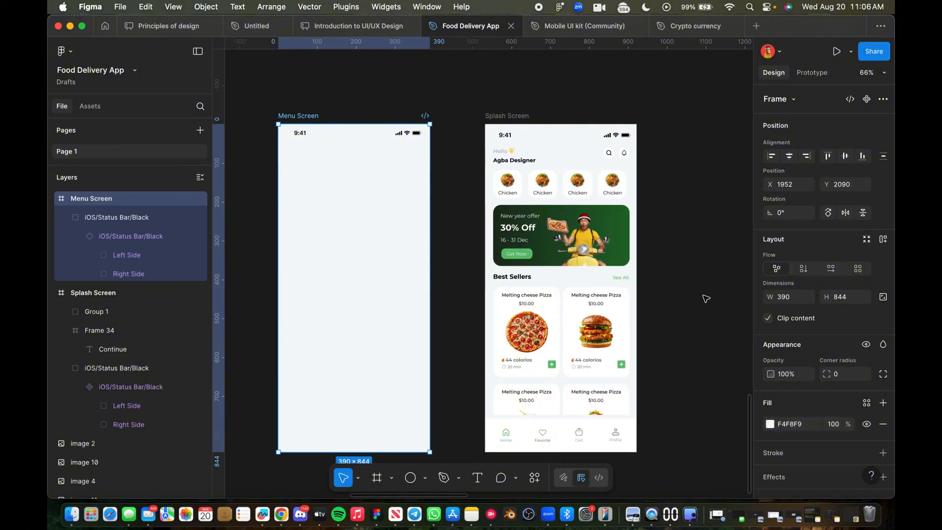
# Step: Examine the greeting header and upper sections of the finished reference screen beside the Menu Screen frame
pyautogui.scroll(3, 399, 267)
pyautogui.hscroll(-3, 399, 267)
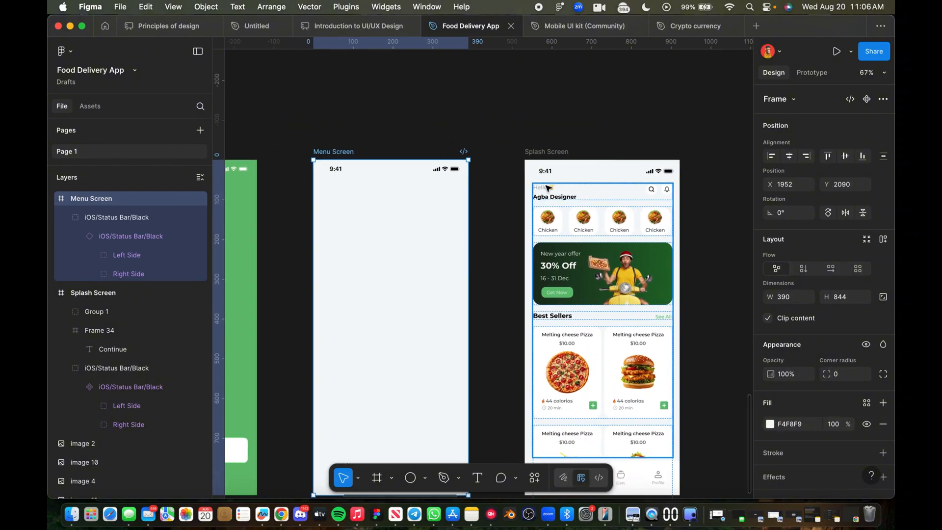
pyautogui.scroll(5, 547, 191)
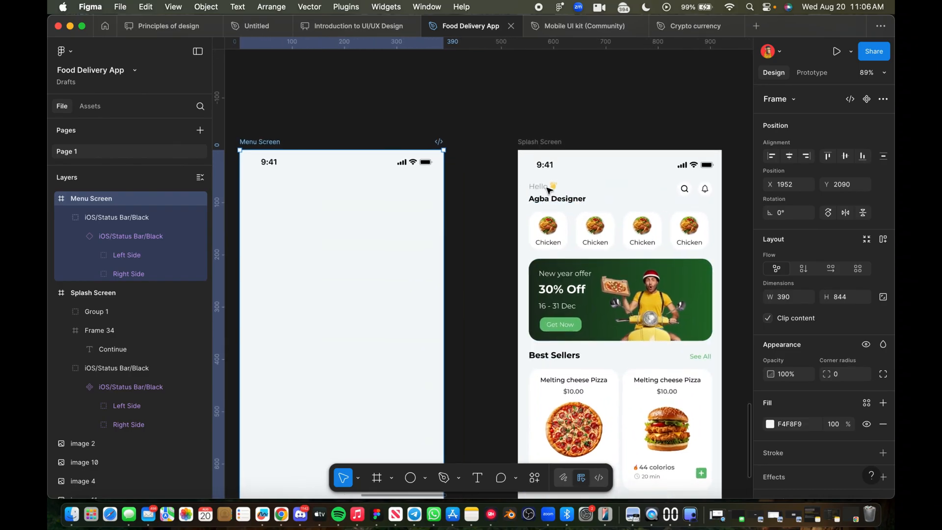
pyautogui.scroll(8, 554, 196)
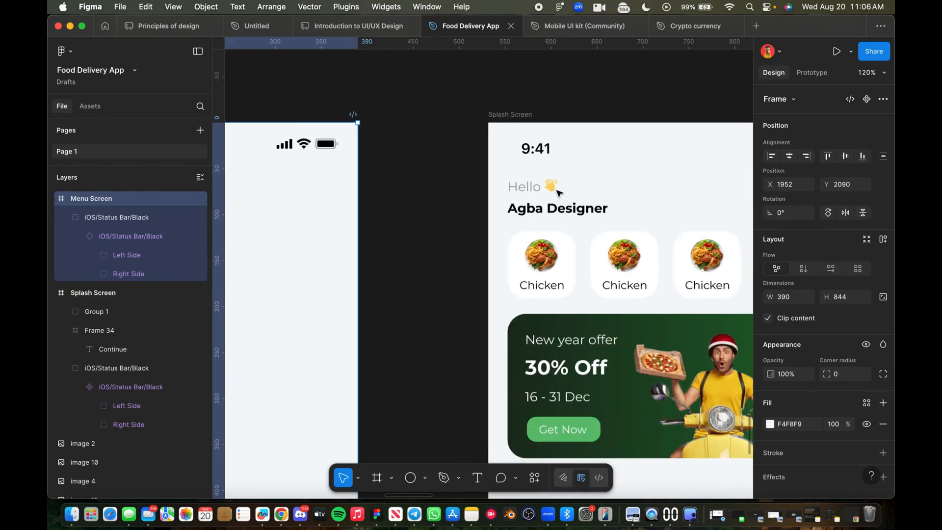
pyautogui.scroll(-5, 555, 186)
pyautogui.hscroll(-5, 472, 339)
pyautogui.scroll(-3, 473, 339)
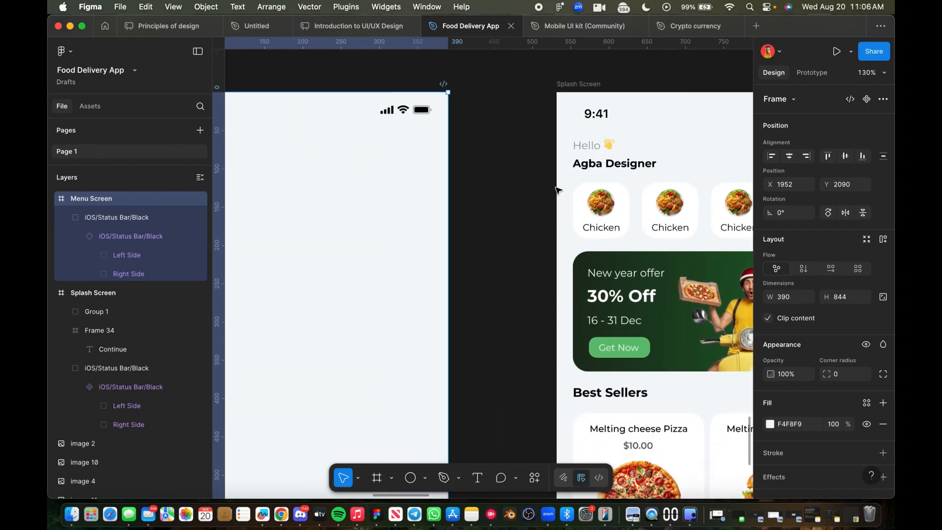
pyautogui.scroll(-5, 473, 340)
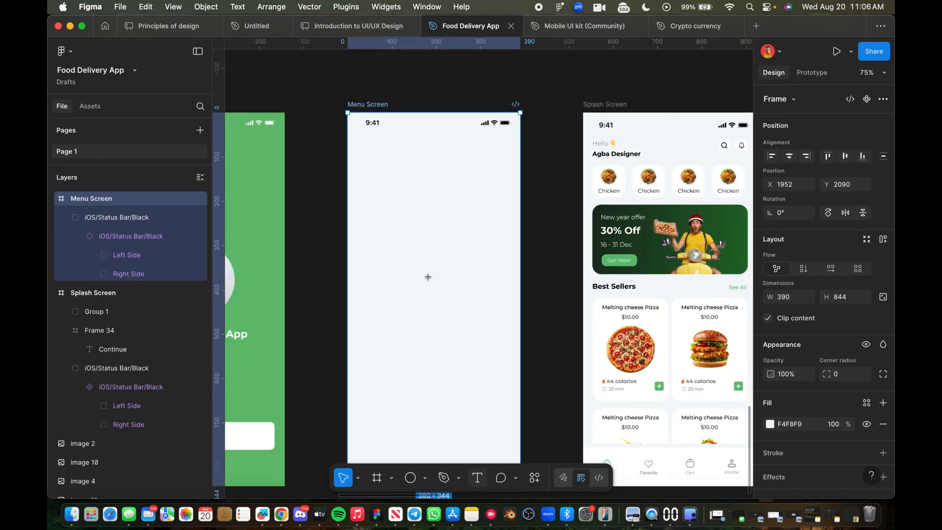
# Step: Add the text "Hello" below the status bar of the Menu Screen frame at about X 44, Y 77, in Regular weight
pyautogui.press('t')
pyautogui.scroll(5, 383, 211)
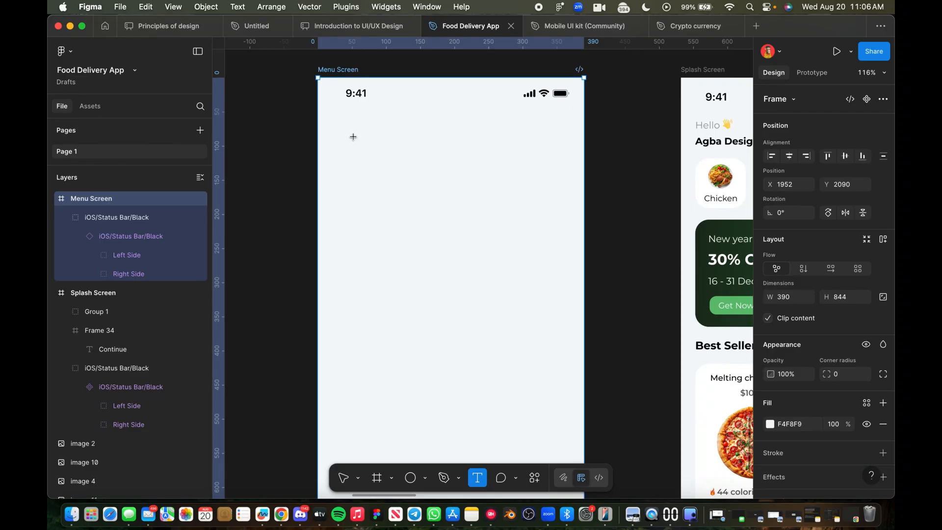
pyautogui.click(348, 144)
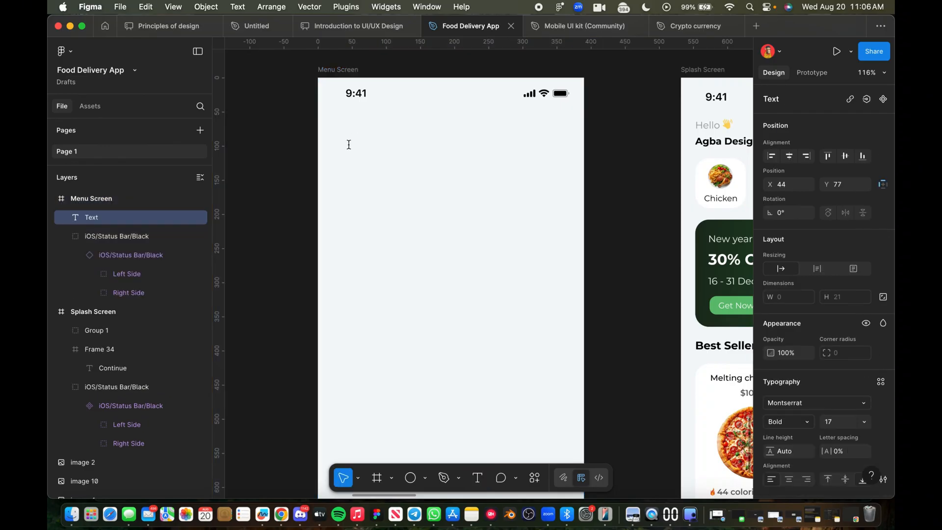
pyautogui.write('Hello')
pyautogui.press('Escape')
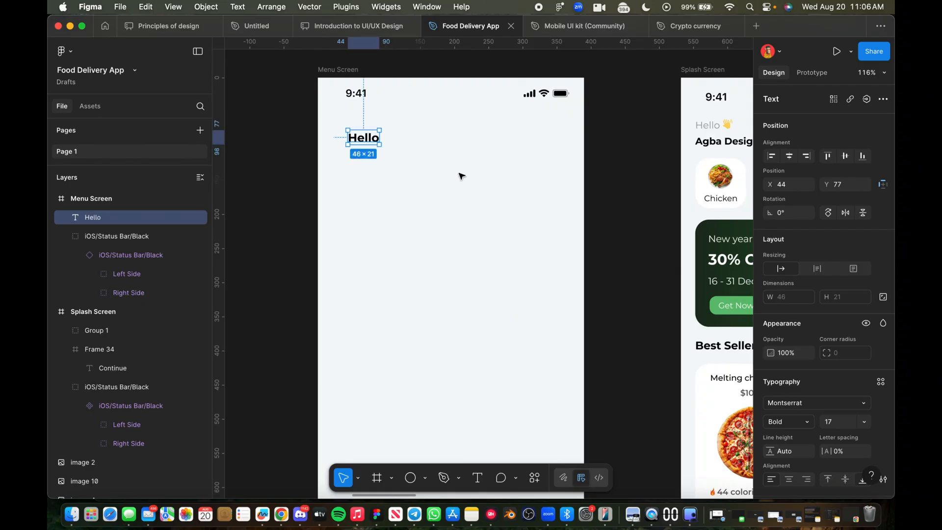
pyautogui.click(788, 428)
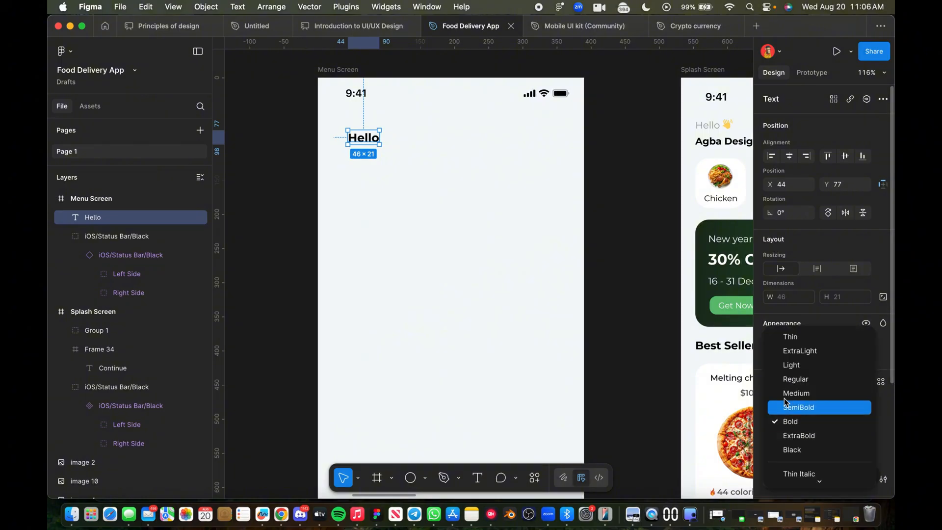
pyautogui.click(783, 379)
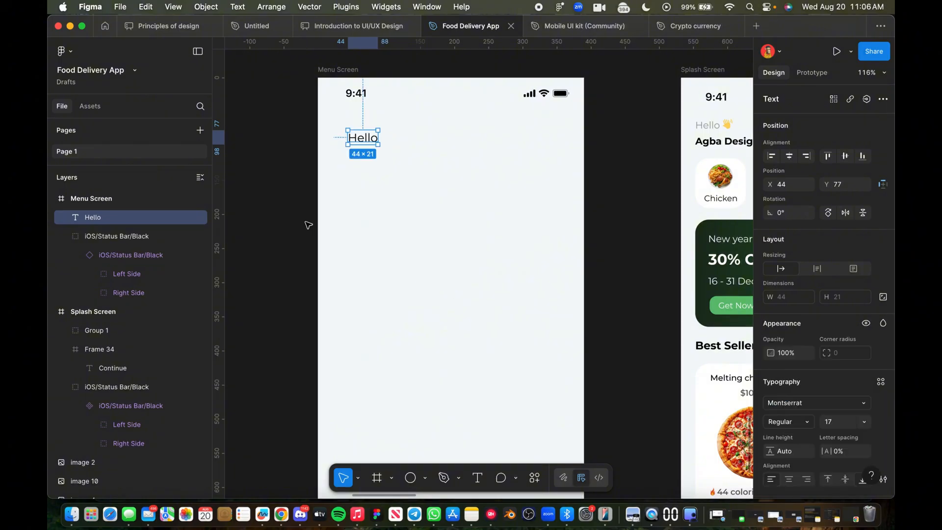
# Step: Show the 4-column layout guide on the Menu Screen frame
pyautogui.click(335, 69)
pyautogui.scroll(-5, 823, 414)
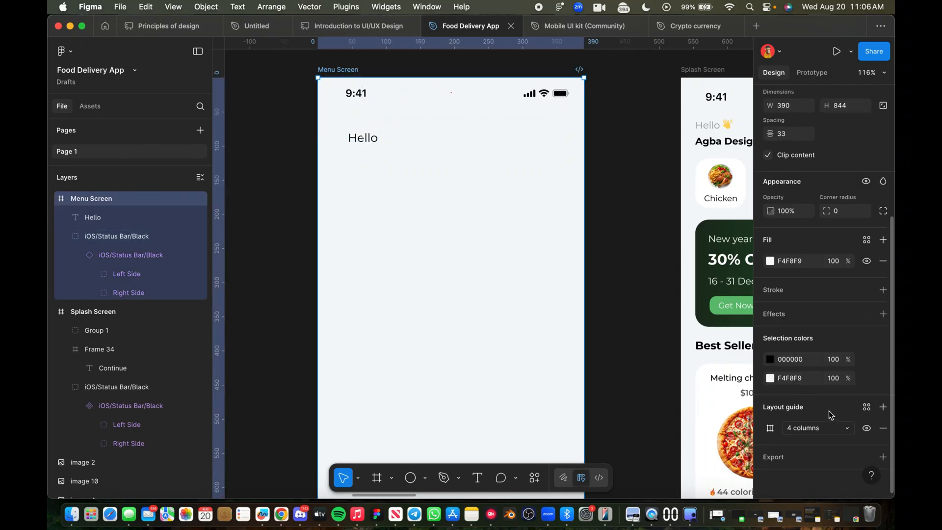
pyautogui.click(867, 429)
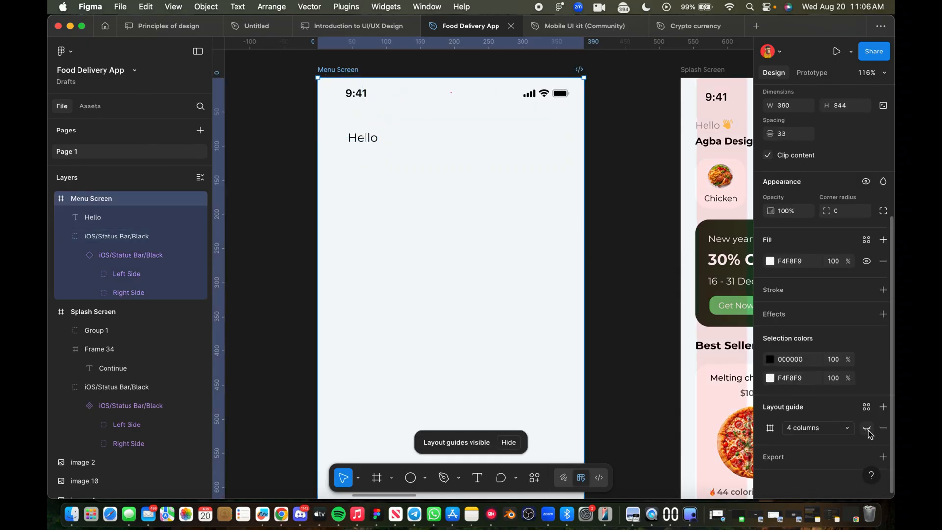
pyautogui.click(867, 429)
pyautogui.scroll(2, 427, 245)
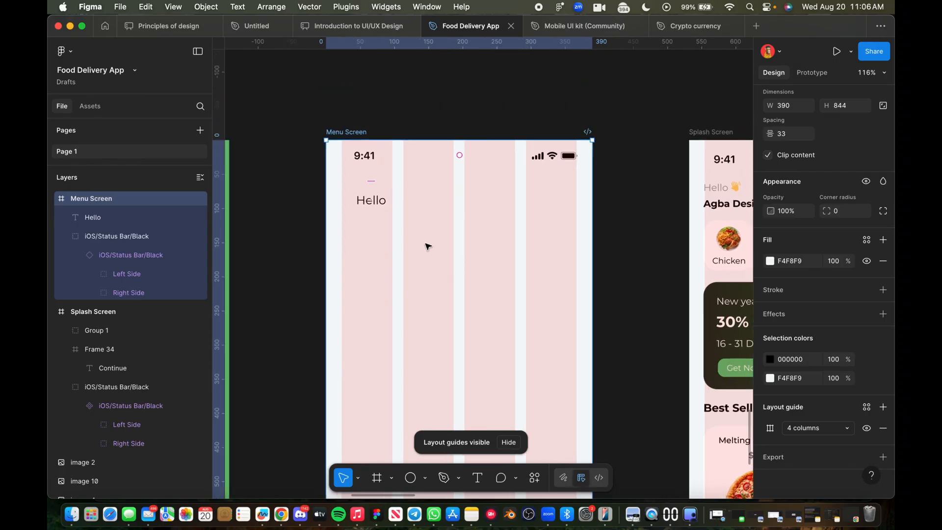
pyautogui.scroll(-2, 428, 246)
# Step: Move the "Hello" text to the edge of the first column at about X 23, and set its font size to 14
pyautogui.click(384, 189)
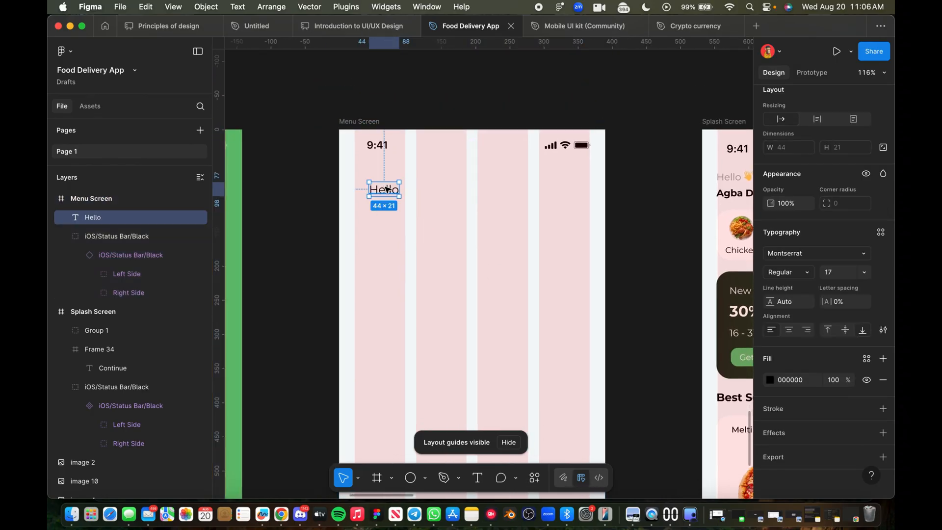
pyautogui.moveTo(387, 189); pyautogui.dragTo(374, 185)
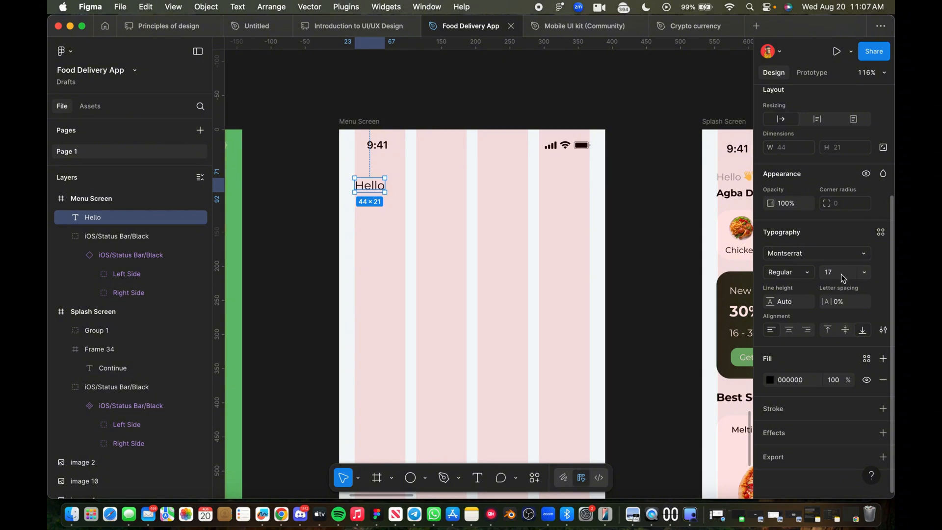
pyautogui.press('Down')
pyautogui.press('Down')
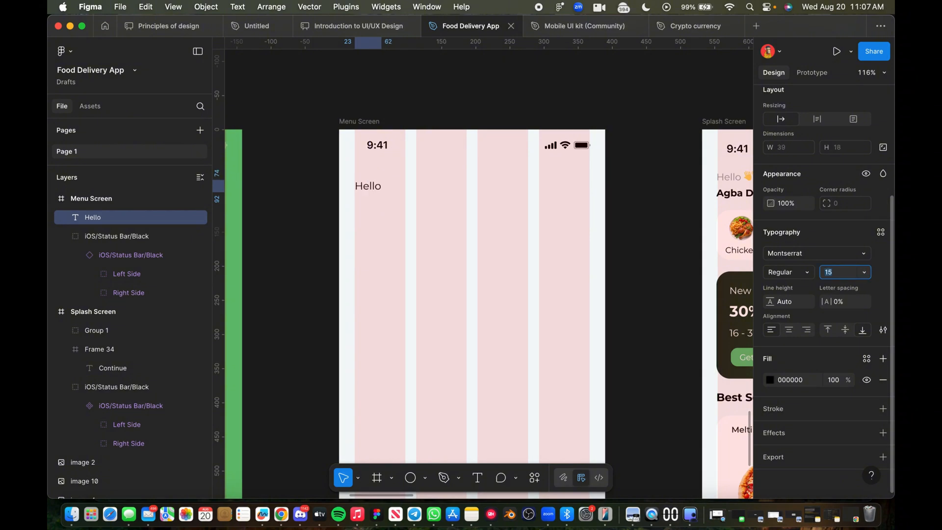
pyautogui.press('Down')
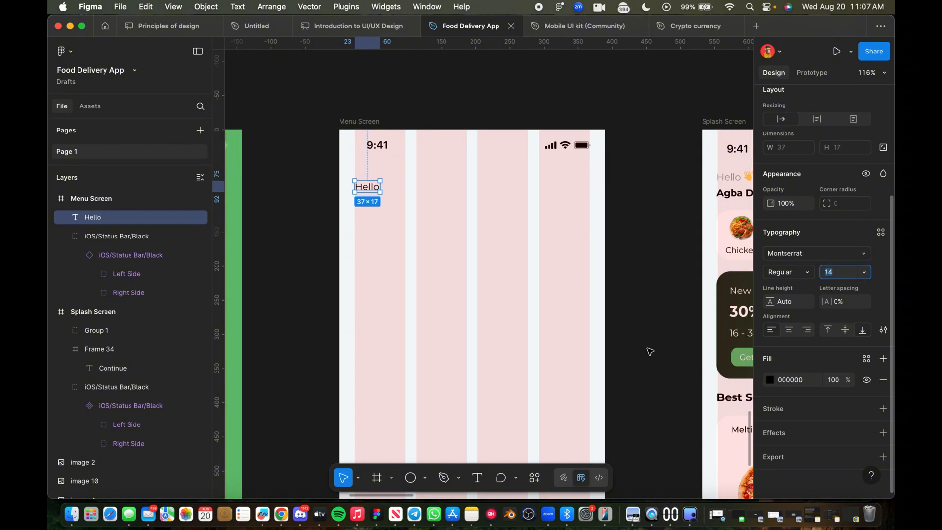
# Step: Hide the 4-column layout guide on the finished reference screen
pyautogui.hscroll(1, 661, 232)
pyautogui.hscroll(5, 661, 233)
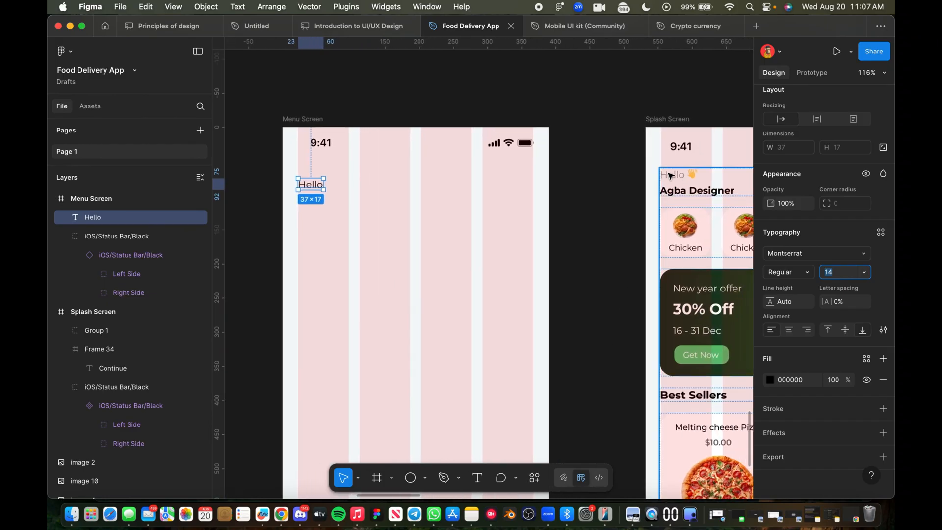
pyautogui.click(670, 175)
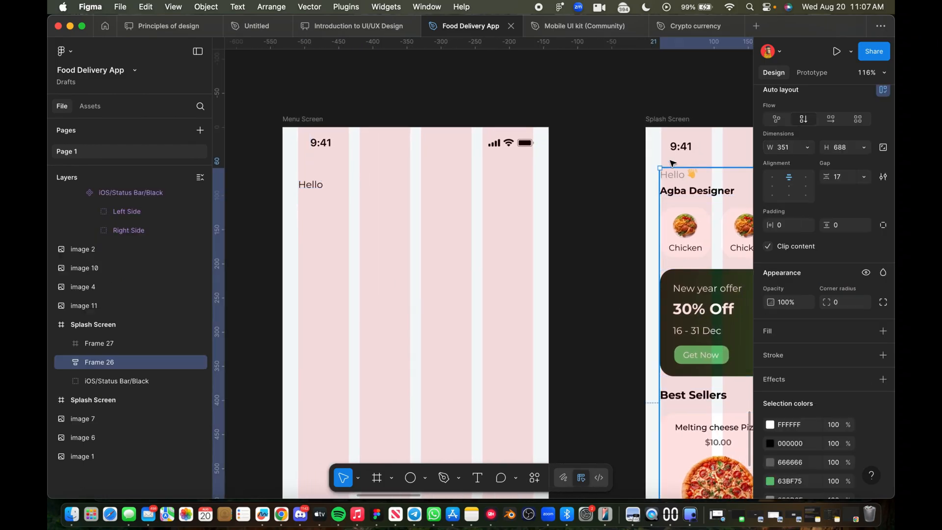
pyautogui.click(662, 119)
pyautogui.scroll(-5, 840, 401)
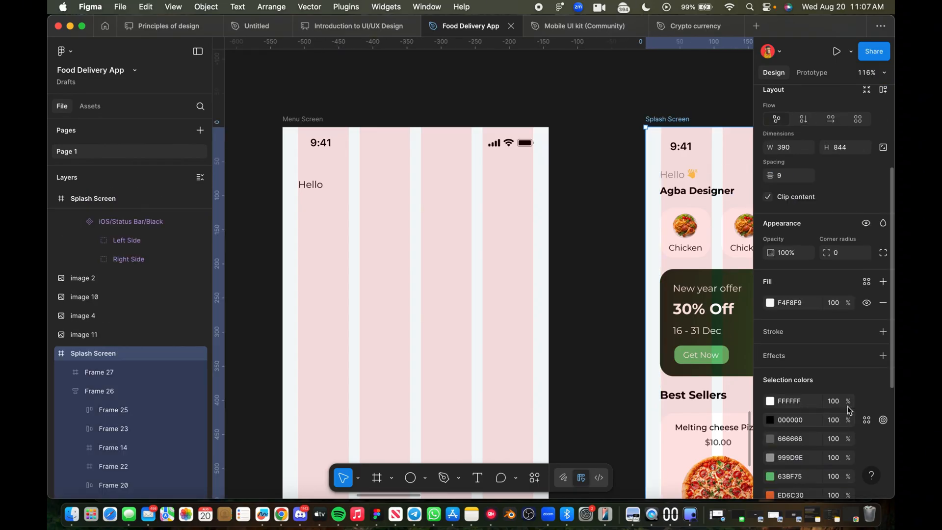
pyautogui.click(867, 427)
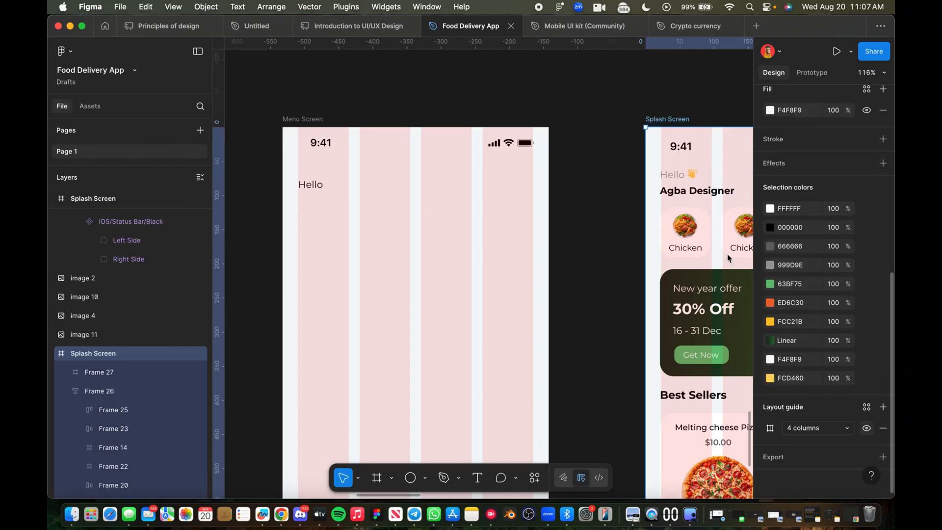
# Step: Set the fill of the Menu Screen's "Hello" text to 999D9E, matching the greeting text on the reference screen
pyautogui.scroll(3, 666, 179)
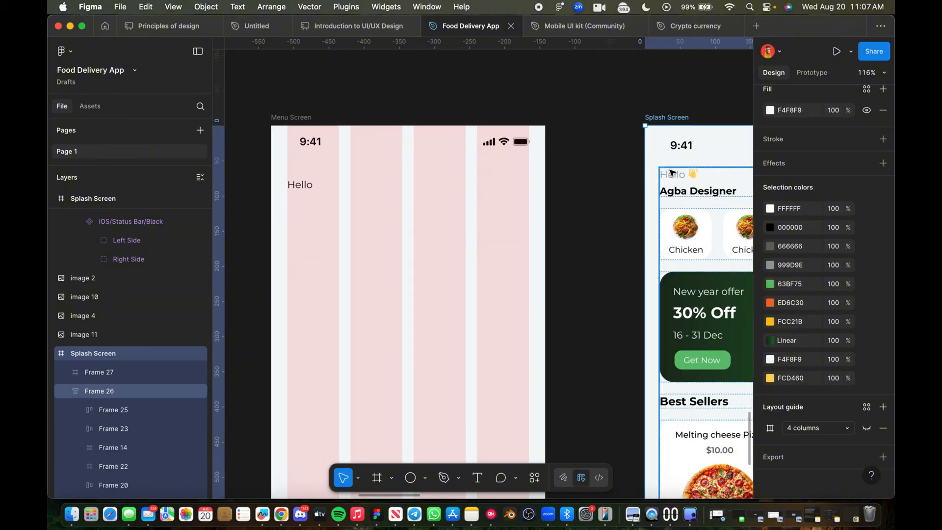
pyautogui.scroll(5, 684, 178)
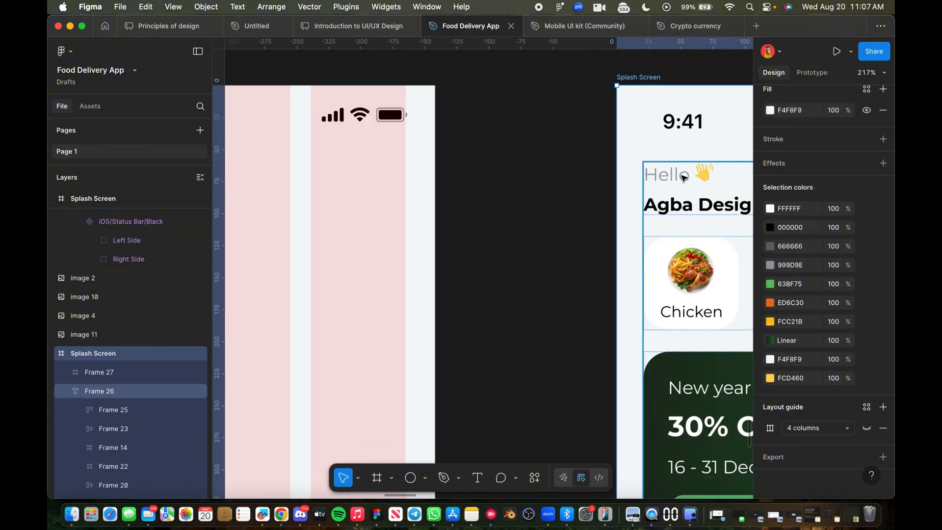
pyautogui.click(683, 177)
pyautogui.doubleClick(684, 178)
pyautogui.doubleClick(669, 175)
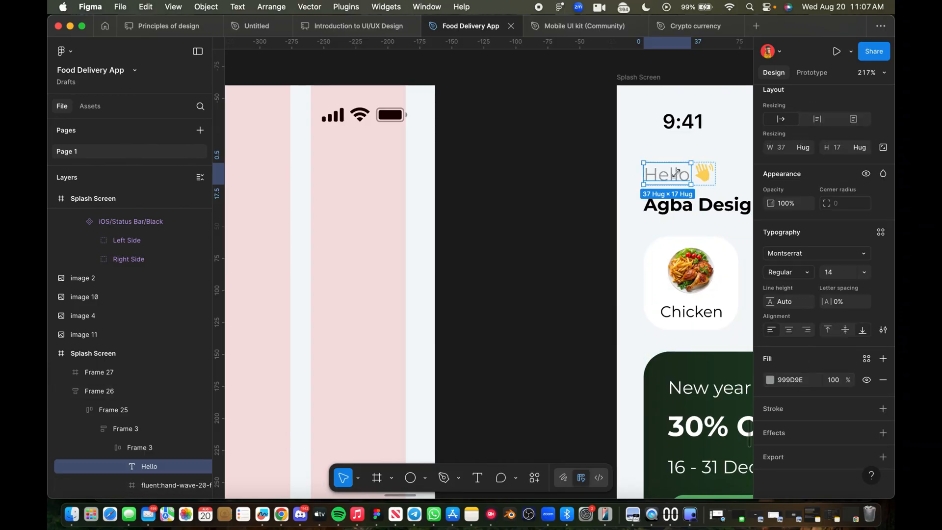
pyautogui.scroll(-5, 295, 196)
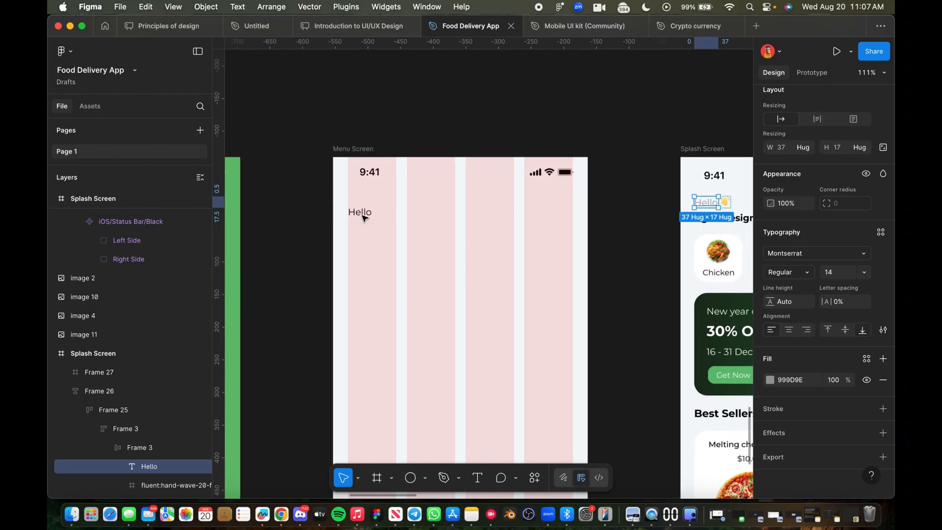
pyautogui.click(360, 211)
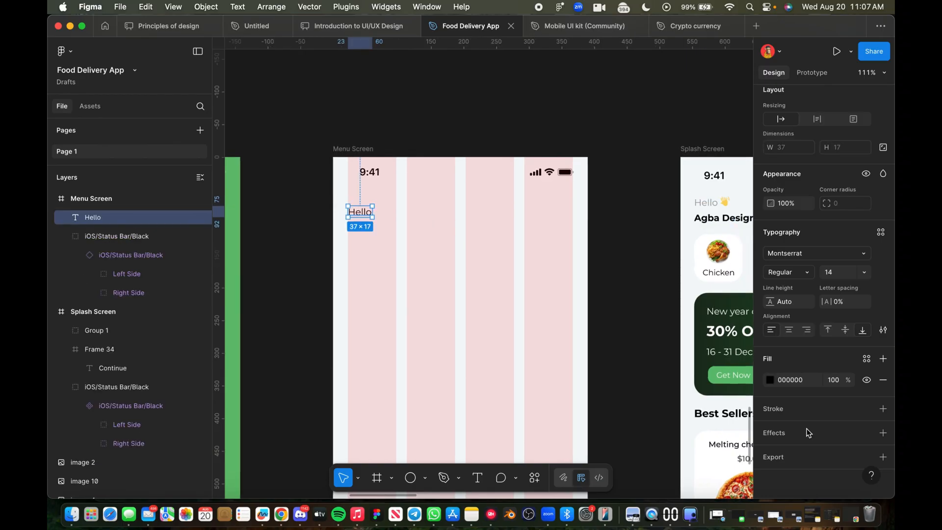
pyautogui.click(799, 381)
pyautogui.press('BackSpace')
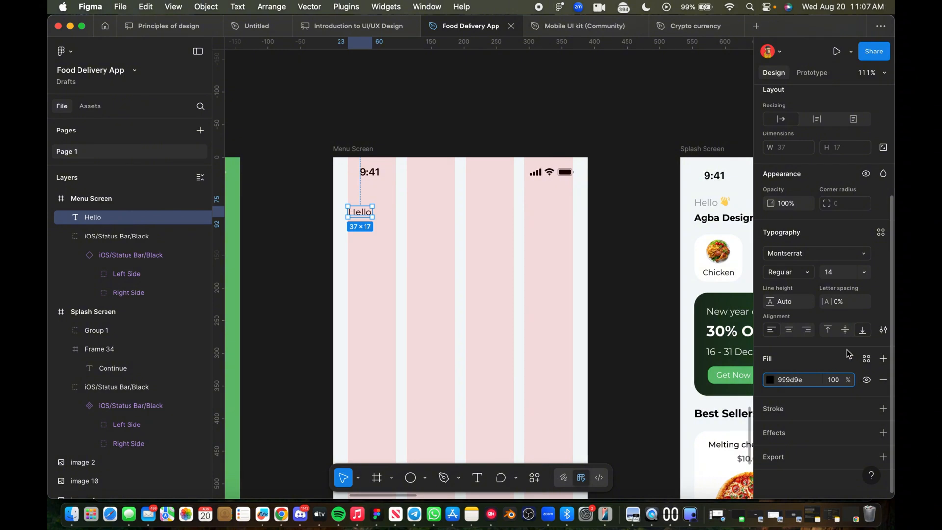
pyautogui.write('999d9e')
pyautogui.click(448, 230)
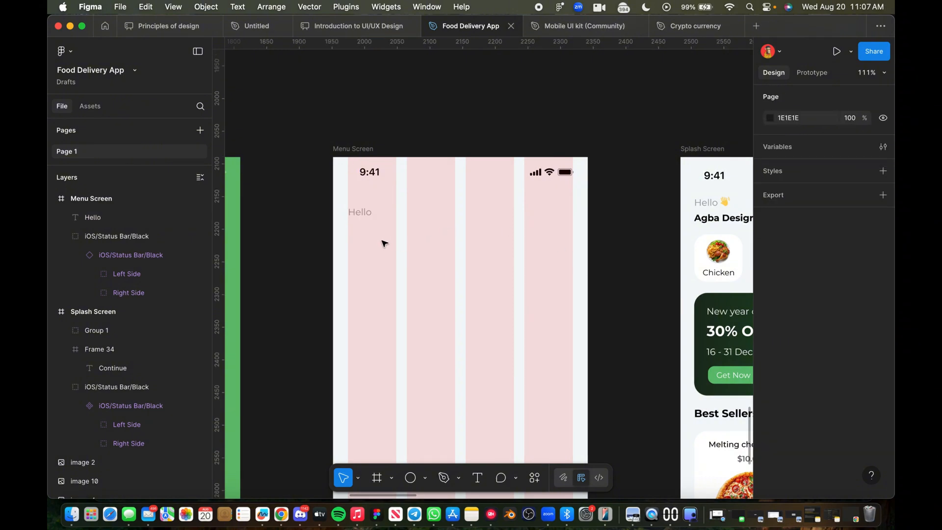
# Step: Check the wave icon in the reference greeting, and search the plugins for "iconify" to run Iconify
pyautogui.click(365, 219)
pyautogui.scroll(5, 724, 200)
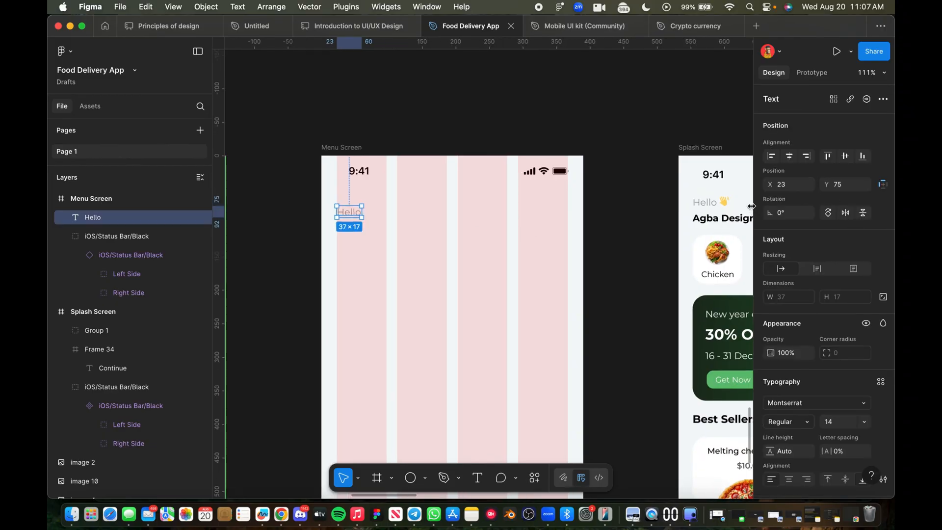
pyautogui.hscroll(3, 725, 200)
pyautogui.scroll(-4, 592, 422)
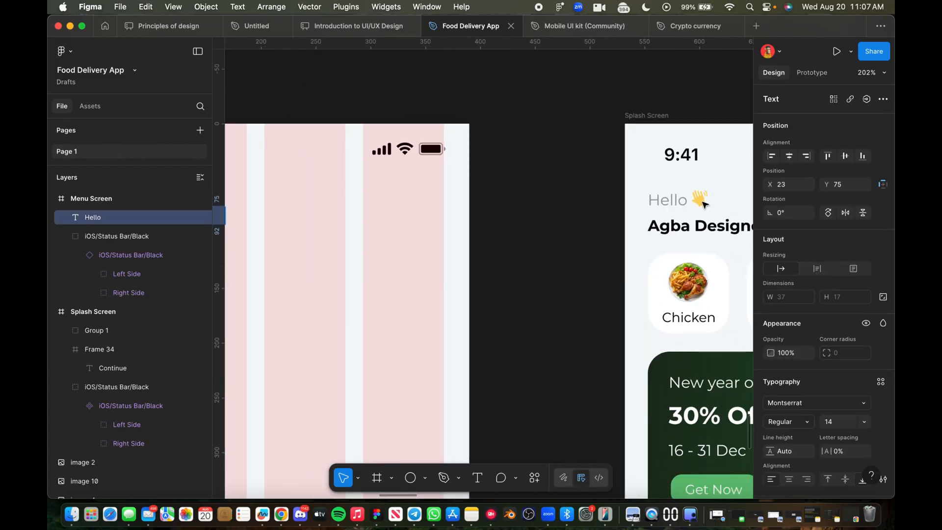
pyautogui.hscroll(-4, 479, 300)
pyautogui.scroll(-3, 480, 301)
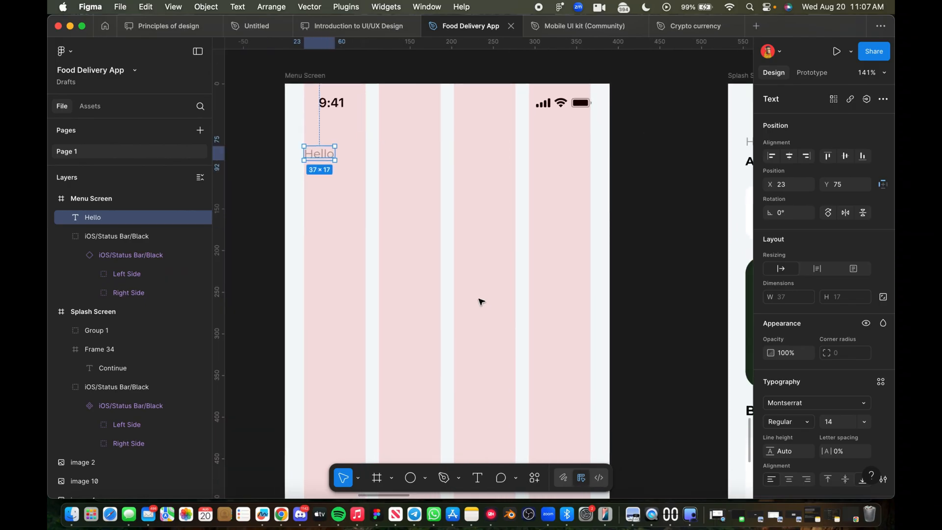
pyautogui.click(540, 480)
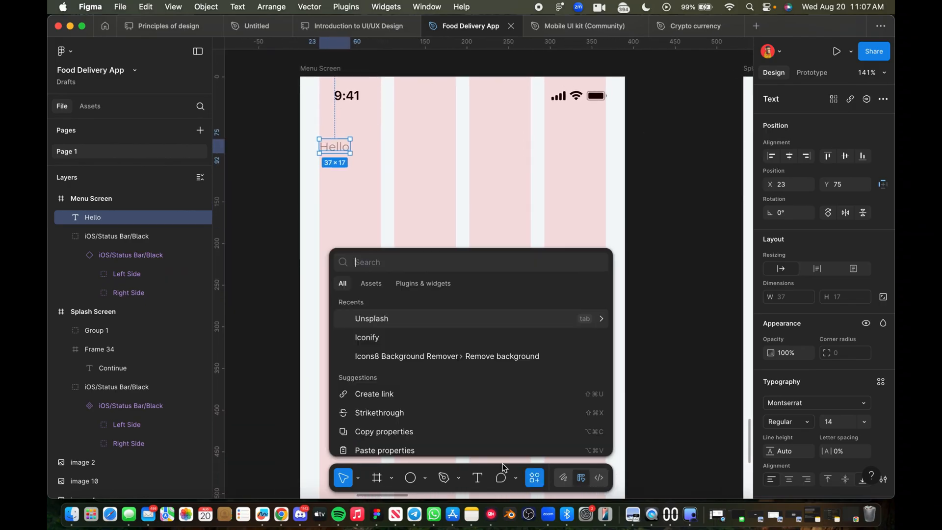
pyautogui.click(426, 287)
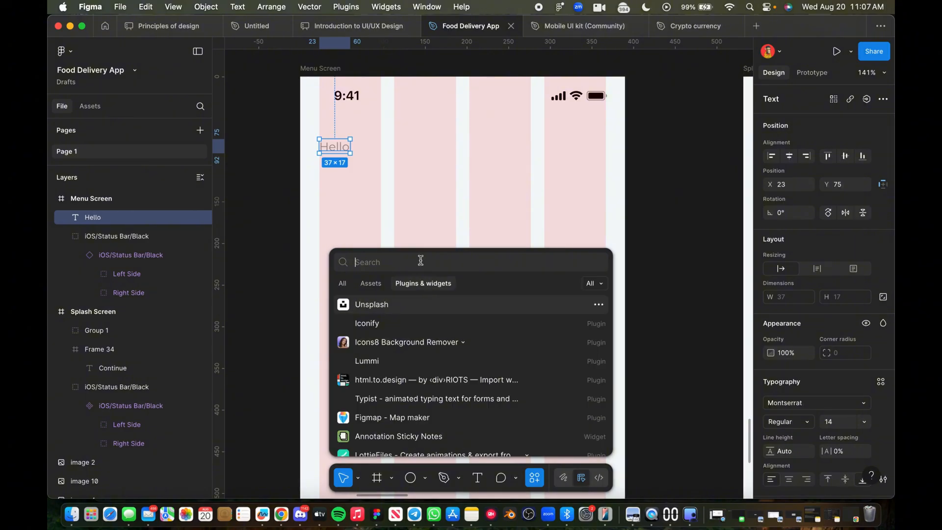
pyautogui.write('onify')
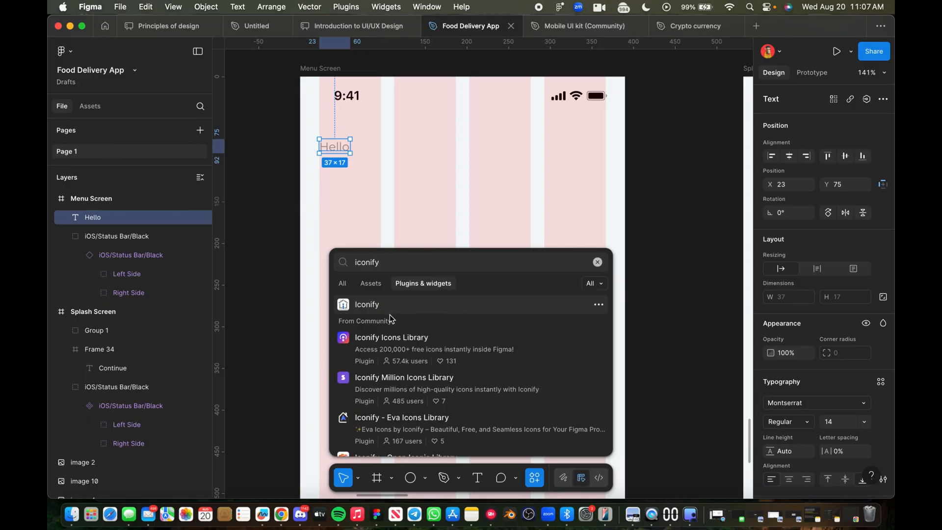
pyautogui.click(400, 312)
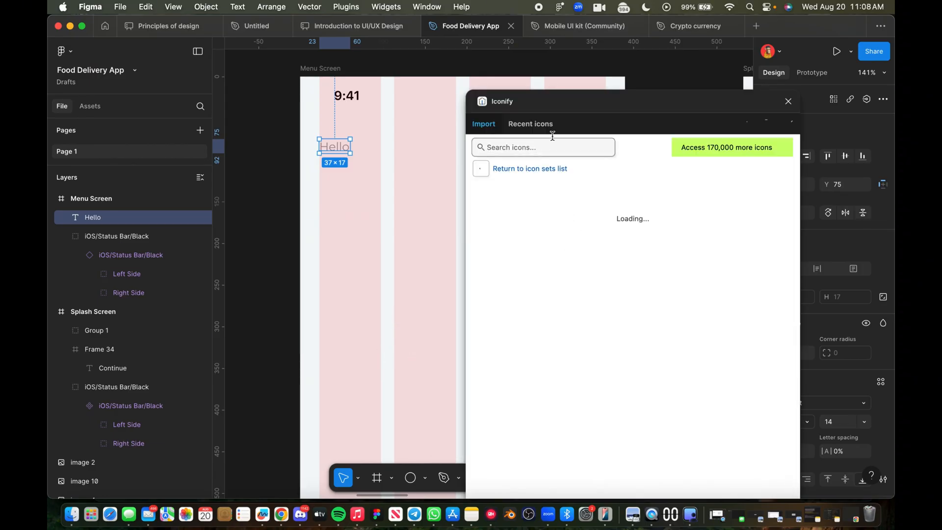
# Step: Search Iconify for "wave" and place the filled waving hand icon just after the "Hello" text, then close the plugin
pyautogui.click(556, 147)
pyautogui.write('wave')
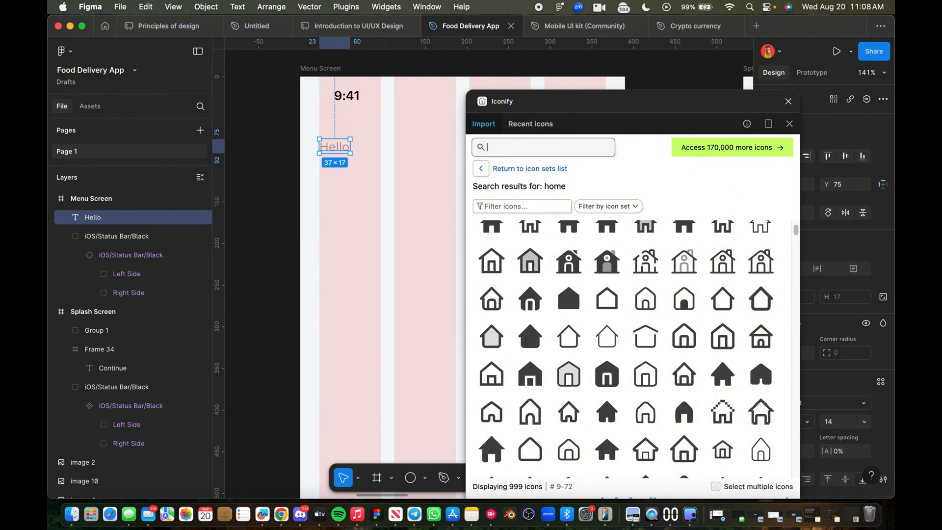
pyautogui.press('Return')
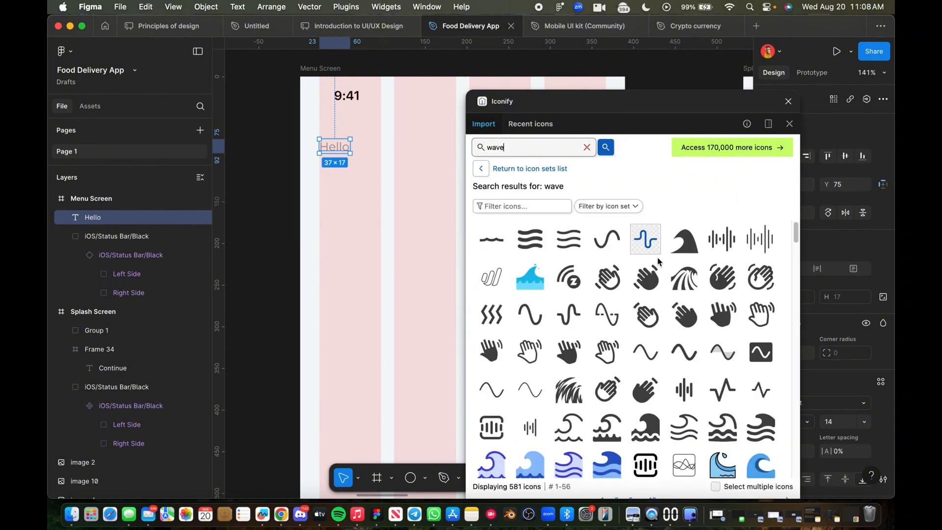
pyautogui.scroll(-3, 661, 305)
pyautogui.scroll(3, 658, 302)
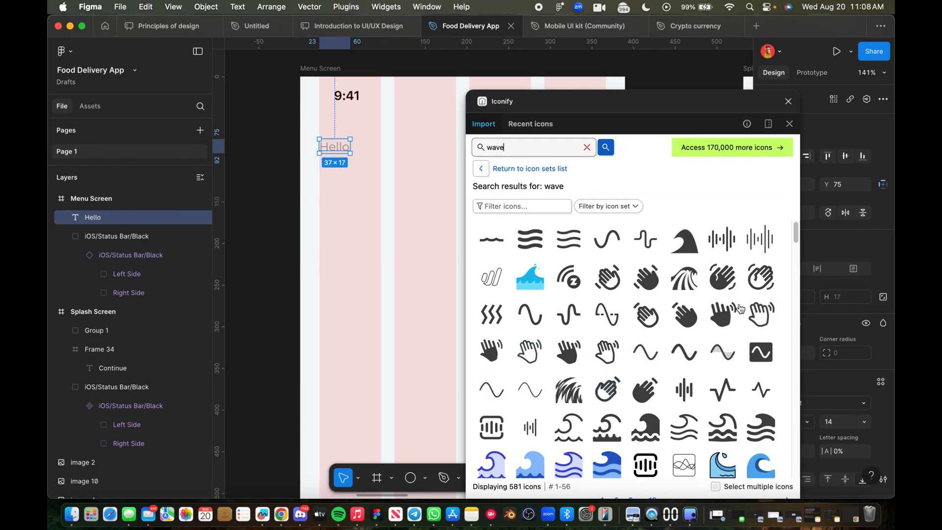
pyautogui.moveTo(487, 358); pyautogui.dragTo(367, 151)
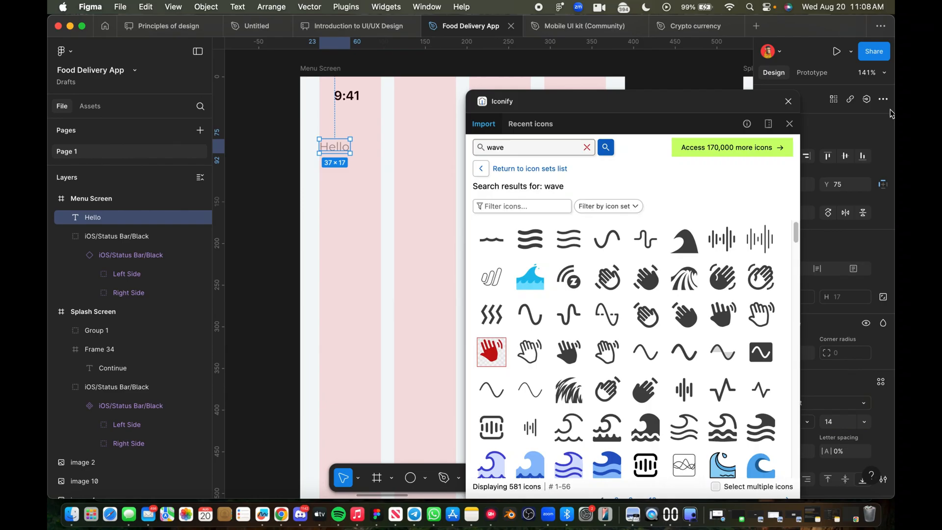
pyautogui.click(789, 102)
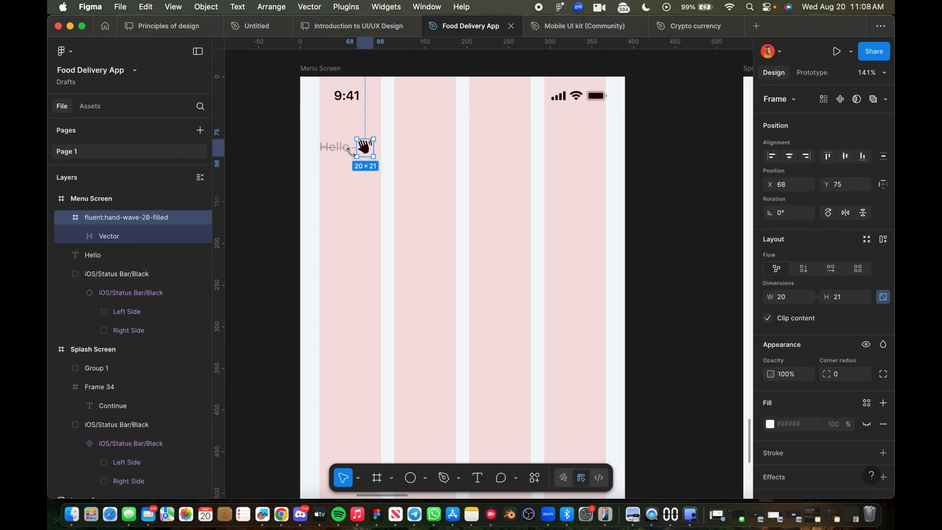
# Step: Position the waving hand icon right beside "Hello" at X 62, Y 75, and change its color to the page's yellow FCD460
pyautogui.scroll(10, 351, 150)
pyautogui.moveTo(358, 150); pyautogui.dragTo(358, 149)
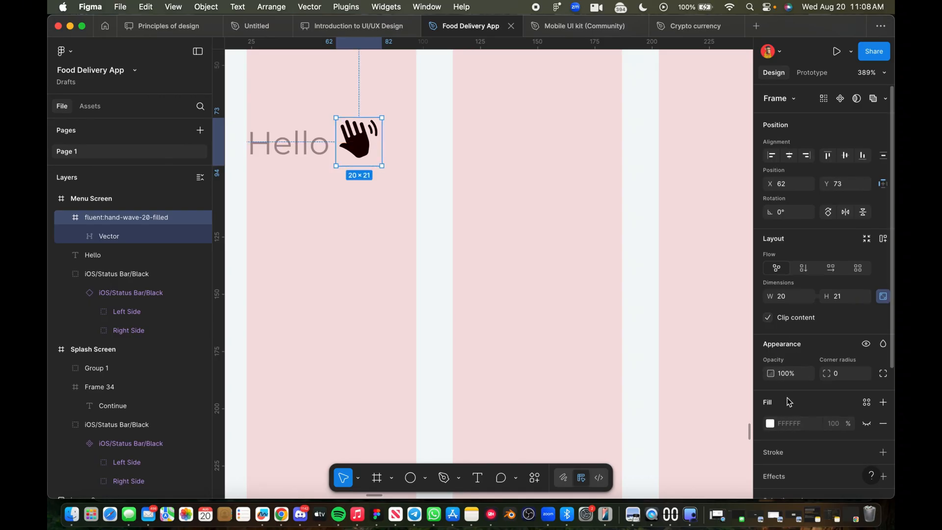
pyautogui.scroll(-5, 788, 401)
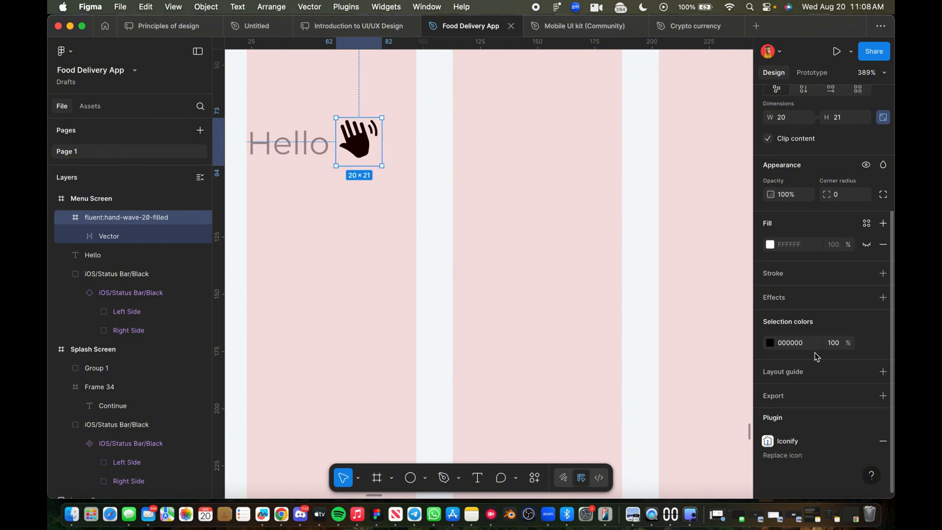
pyautogui.click(770, 343)
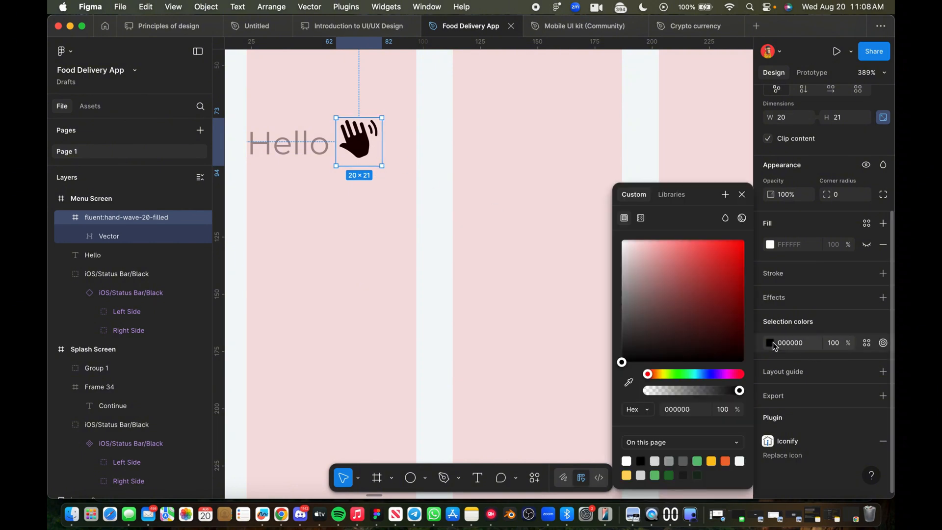
pyautogui.click(628, 474)
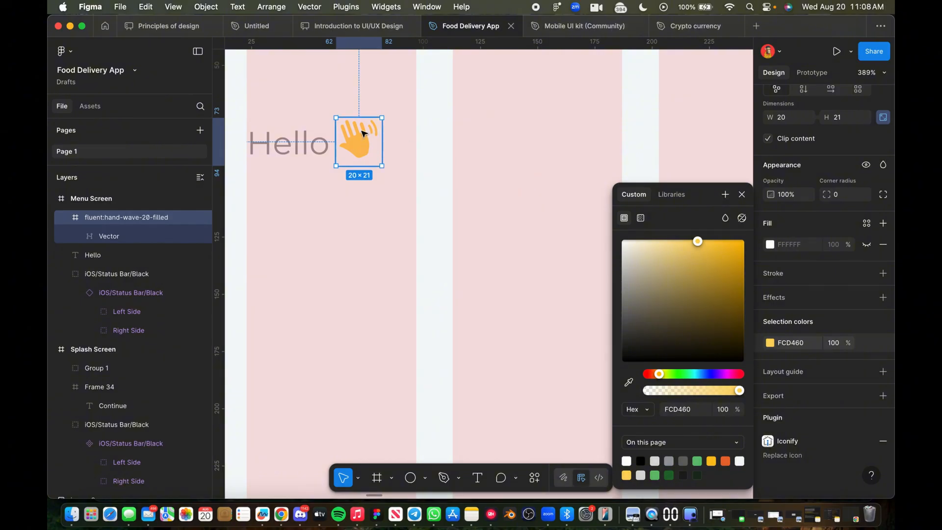
pyautogui.press('Down')
pyautogui.press('Down')
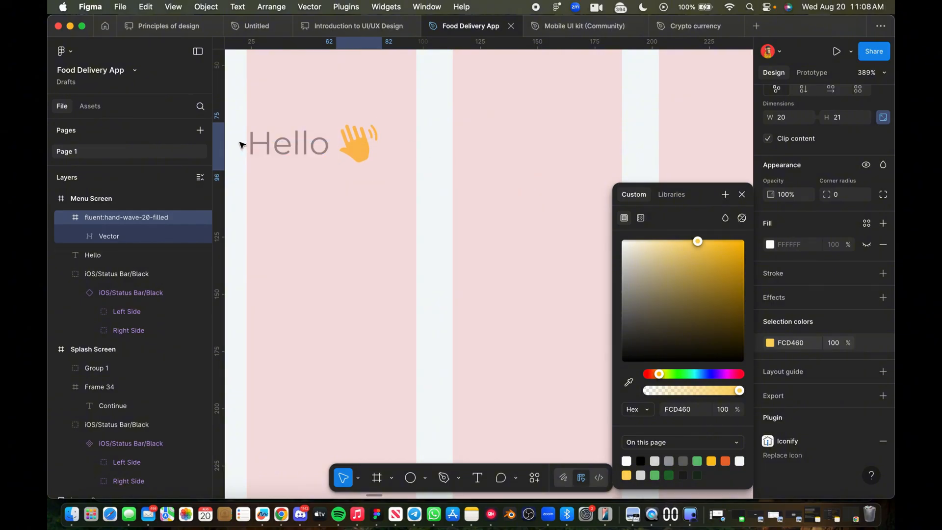
# Step: Shift the "Hello" text and the waving hand icon together slightly left, so the pair starts at X 22
pyautogui.click(636, 168)
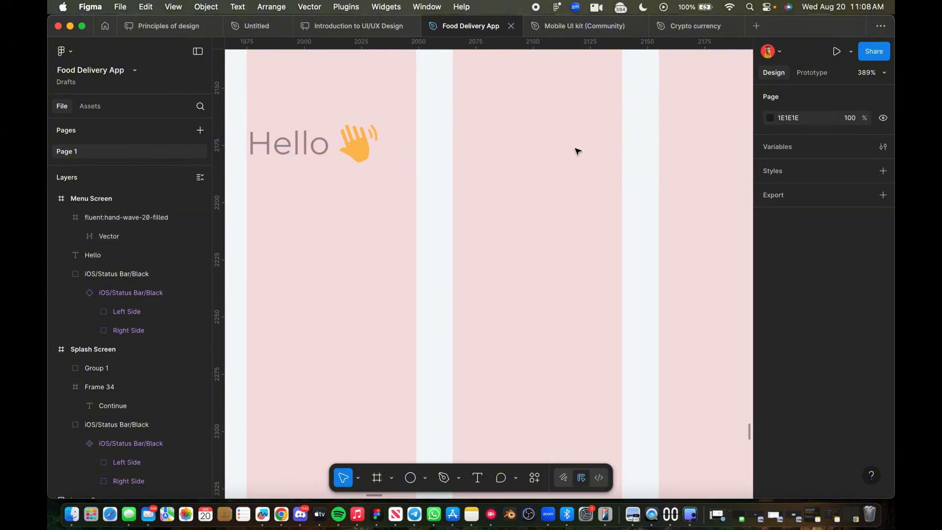
pyautogui.scroll(-5, 403, 162)
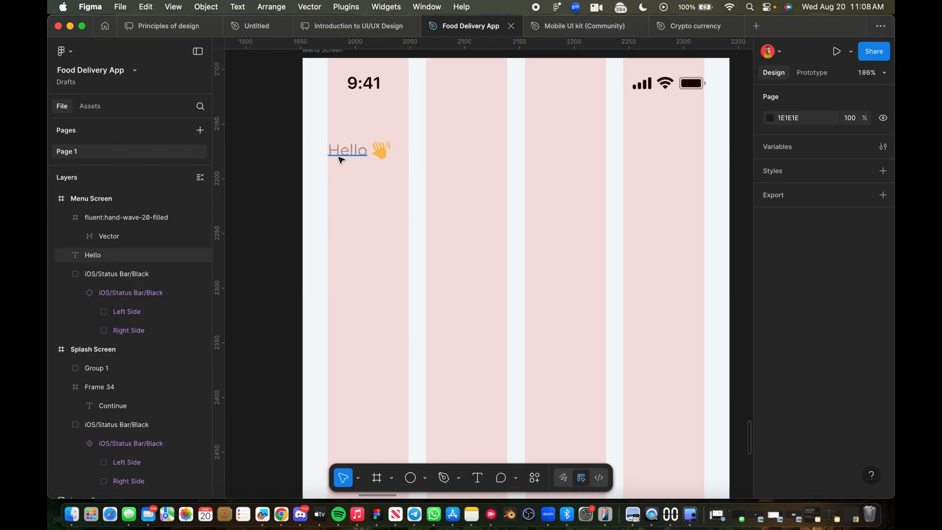
pyautogui.click(342, 158)
pyautogui.scroll(5, 346, 155)
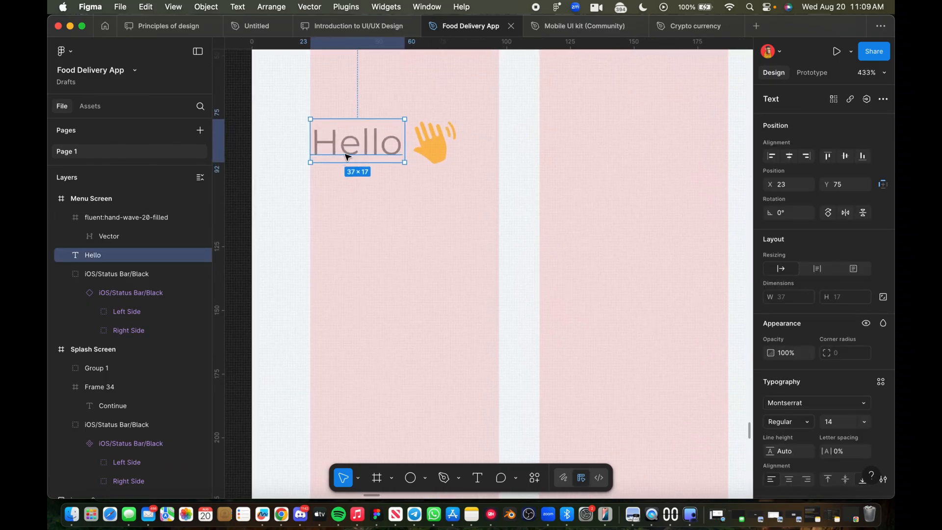
pyautogui.keyDown('shift'); pyautogui.click(421, 146); pyautogui.keyUp('shift')
pyautogui.press('Left')
pyautogui.press('Left')
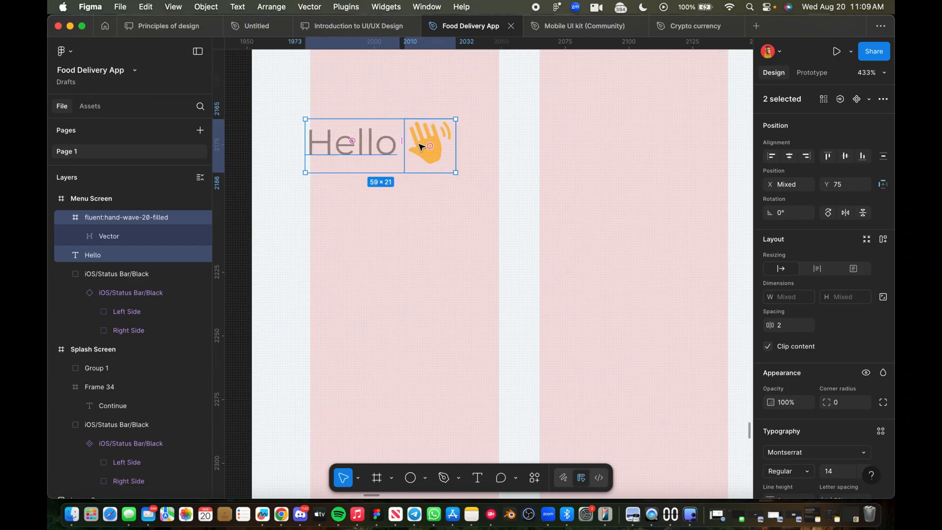
pyautogui.press('Right')
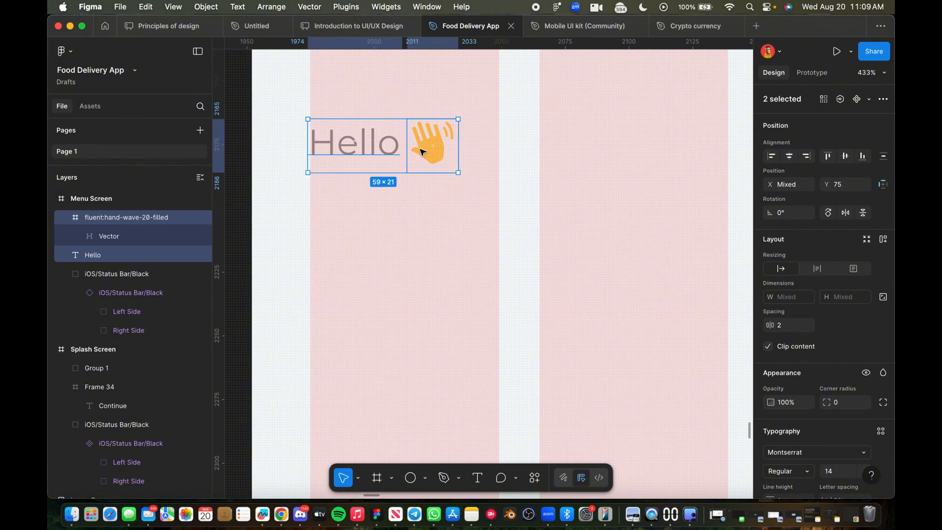
# Step: Group the "Hello" text with the waving hand icon
pyautogui.click(422, 152)
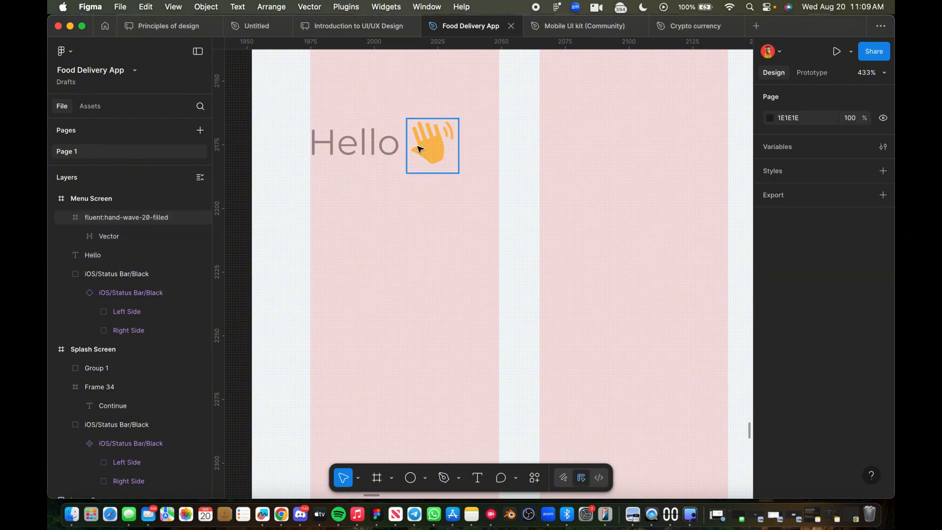
pyautogui.keyDown('shift'); pyautogui.click(355, 146); pyautogui.keyUp('shift')
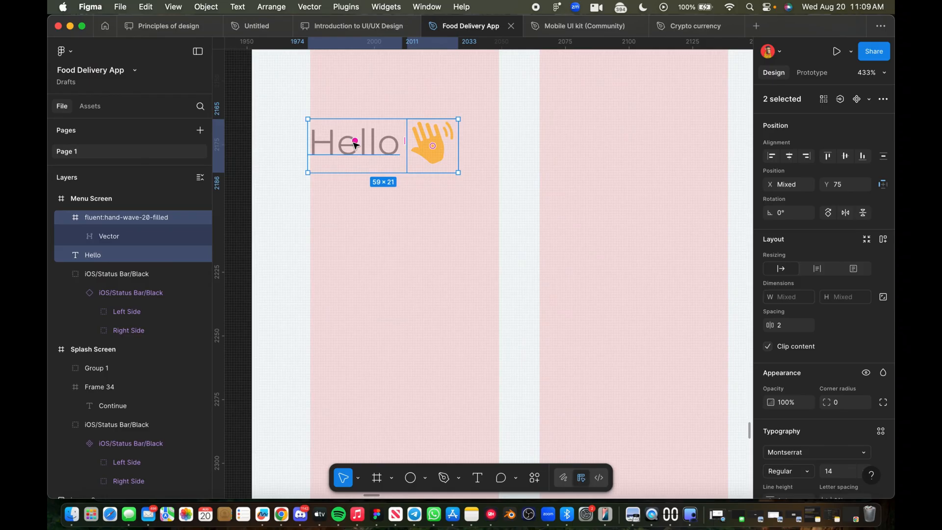
pyautogui.press('super+g')
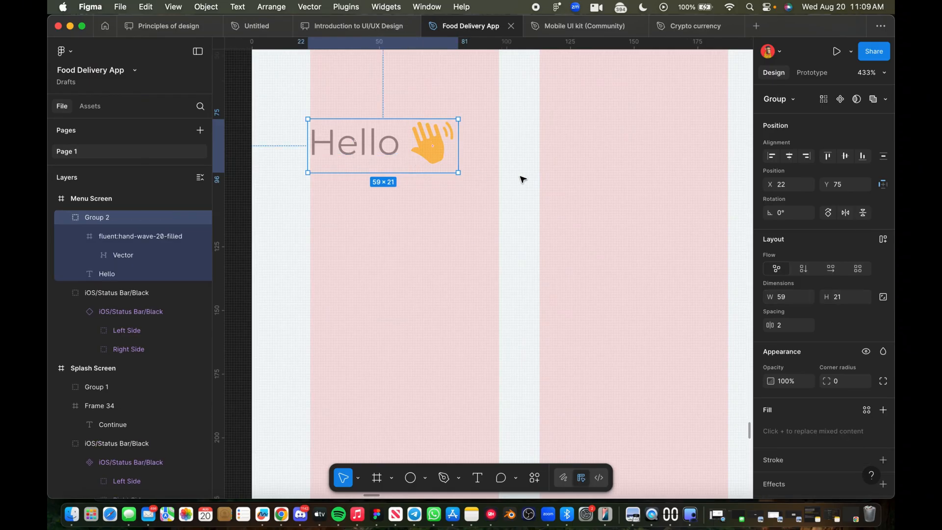
pyautogui.click(522, 179)
# Step: Add the text "Agba Designer" beneath the "Hello" greeting on the Menu Screen, roughly aligned with its left edge
pyautogui.scroll(-10, 532, 185)
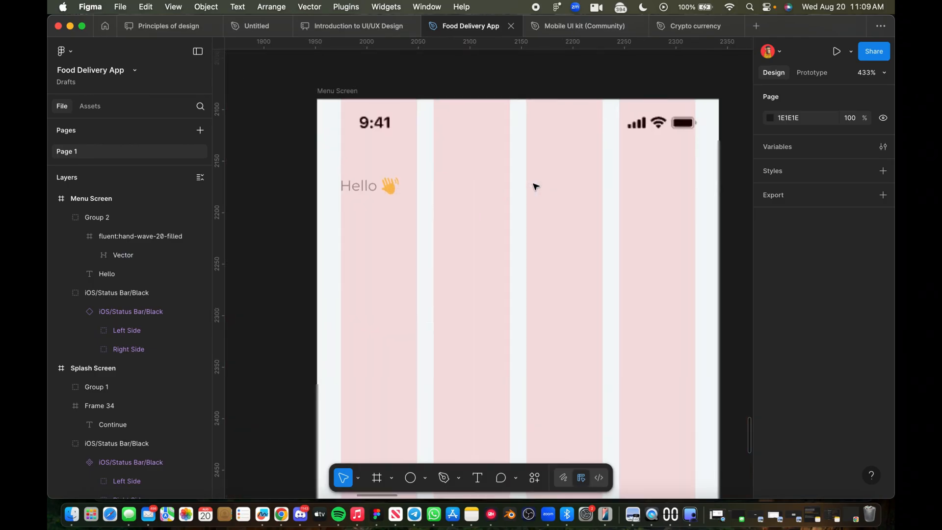
pyautogui.hscroll(1, 569, 199)
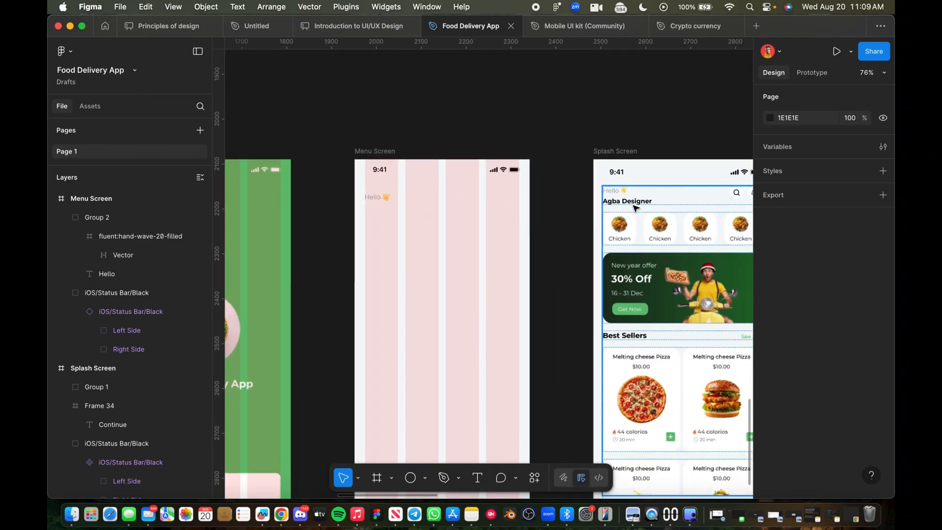
pyautogui.hscroll(-5, 653, 200)
pyautogui.scroll(-2, 653, 200)
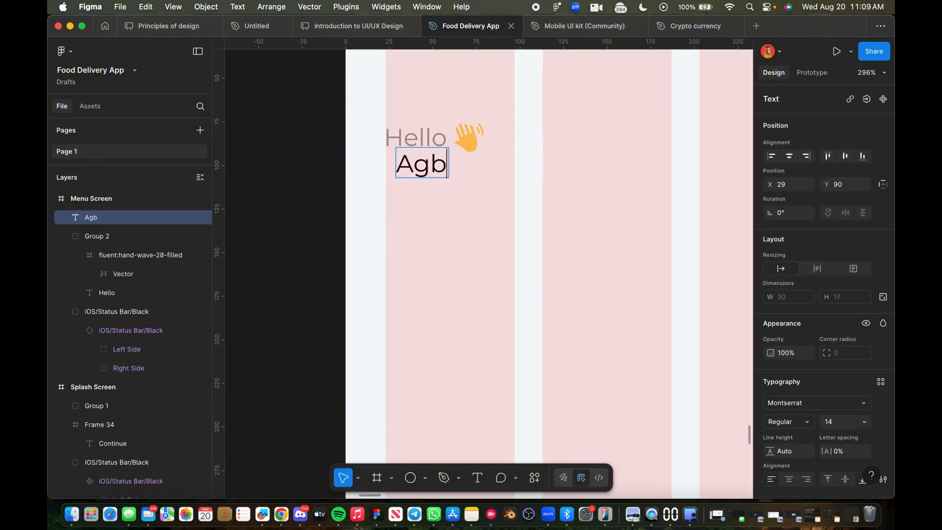
pyautogui.write('a Designer')
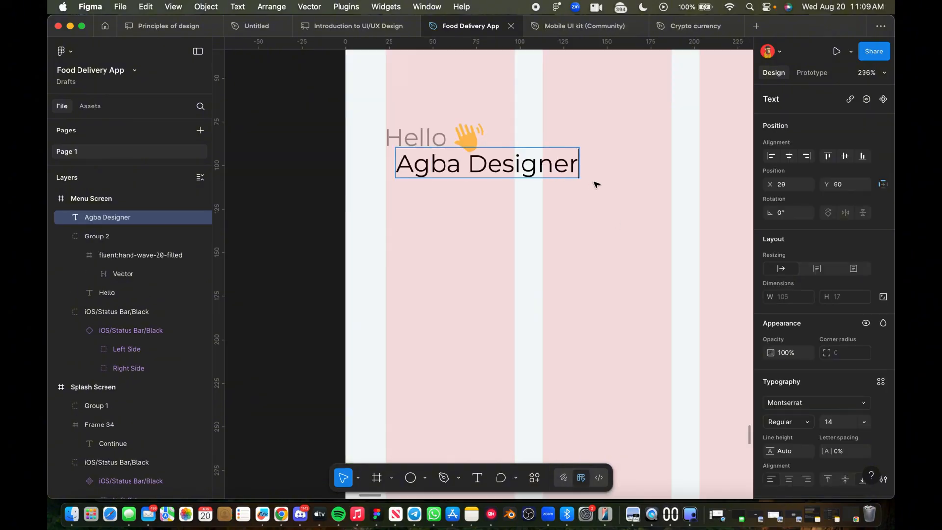
pyautogui.press('Escape')
pyautogui.moveTo(471, 162); pyautogui.dragTo(460, 171)
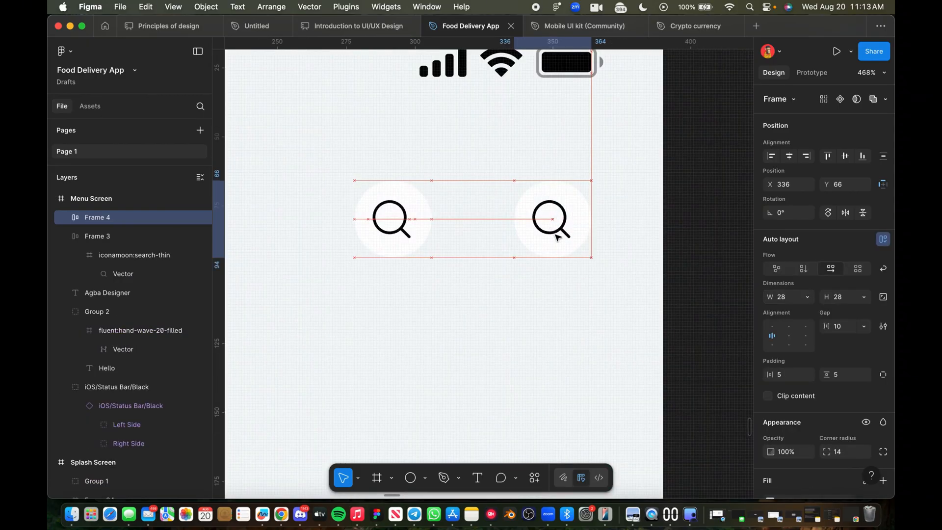
# Step: Place the duplicated circular search button at X 340, Y 68 and the original one beside it at X 300, Y 68
pyautogui.moveTo(553, 227)
pyautogui.mouseDown()
pyautogui.moveTo(567, 243)
pyautogui.moveTo(608, 235)
pyautogui.moveTo(556, 237)
pyautogui.moveTo(566, 235)
pyautogui.mouseUp()
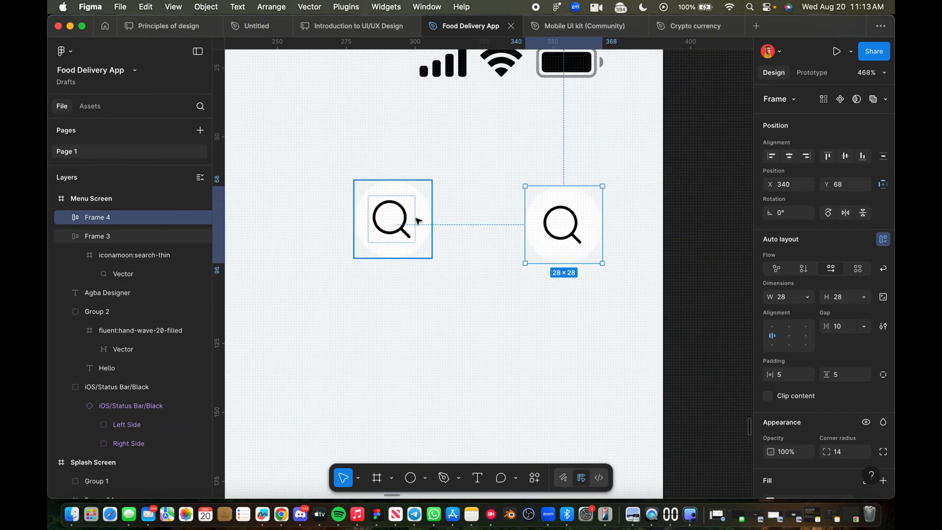
pyautogui.click(417, 220)
pyautogui.moveTo(416, 221); pyautogui.dragTo(463, 224)
pyautogui.scroll(-10, 510, 317)
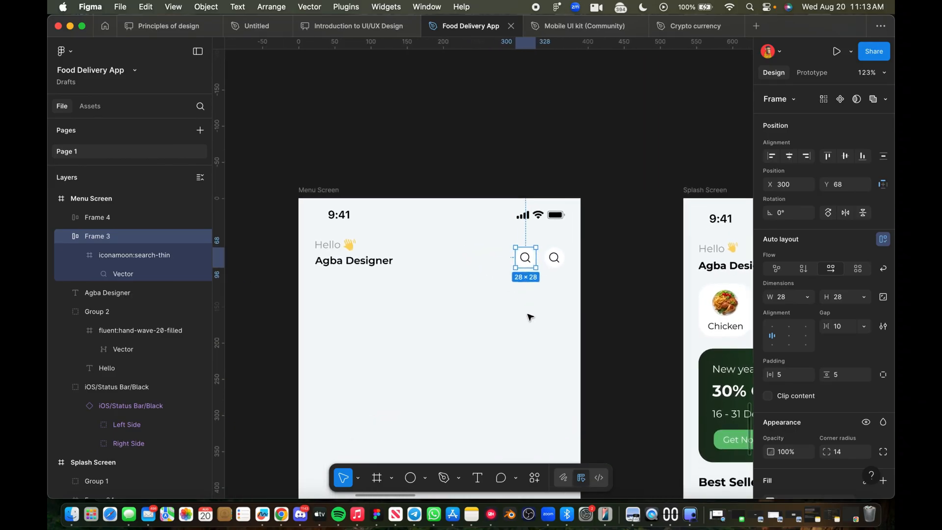
pyautogui.press('Escape')
# Step: Delete the search icon inside the duplicated circular button, and run the Iconify plugin
pyautogui.scroll(5, 563, 248)
pyautogui.click(567, 252)
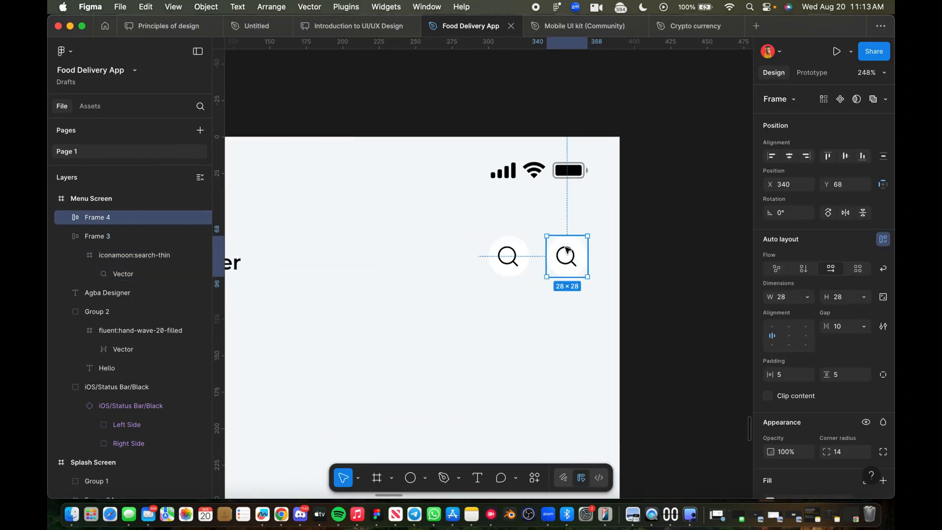
pyautogui.doubleClick(567, 251)
pyautogui.press('Delete')
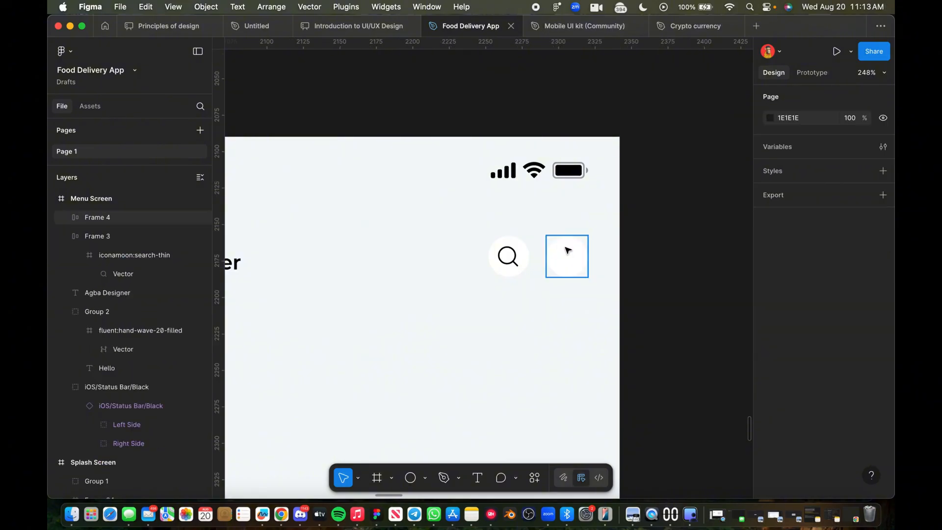
pyautogui.click(534, 478)
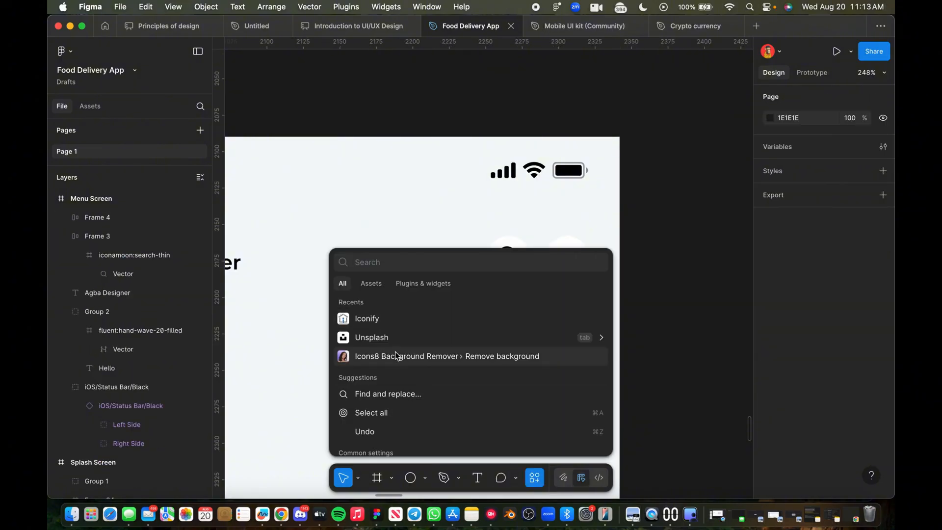
pyautogui.click(392, 323)
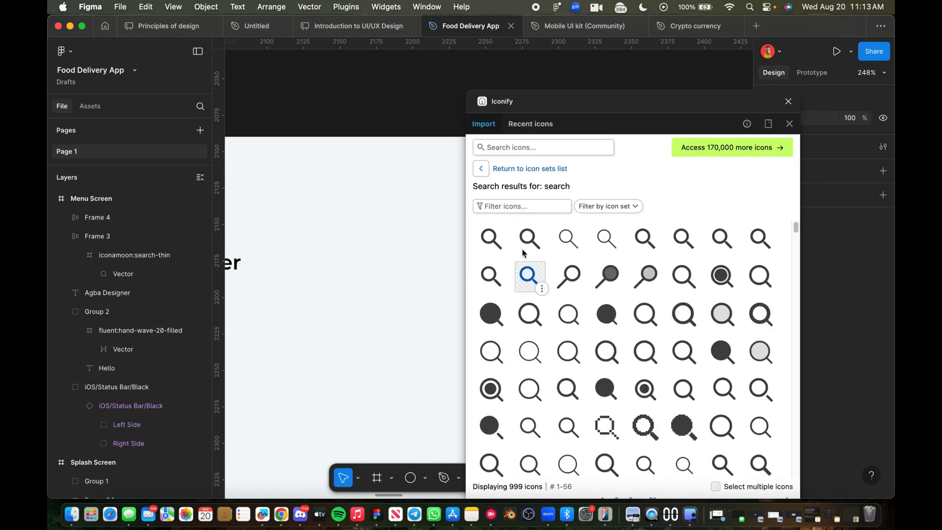
# Step: Try searching Iconify for "Nofication", "Notication" and "totification"
pyautogui.click(518, 144)
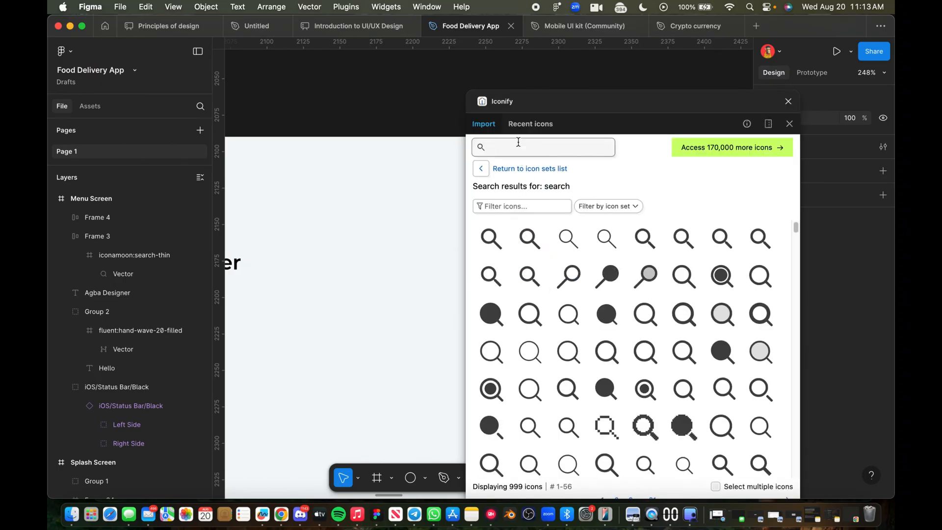
pyautogui.write('Nofic')
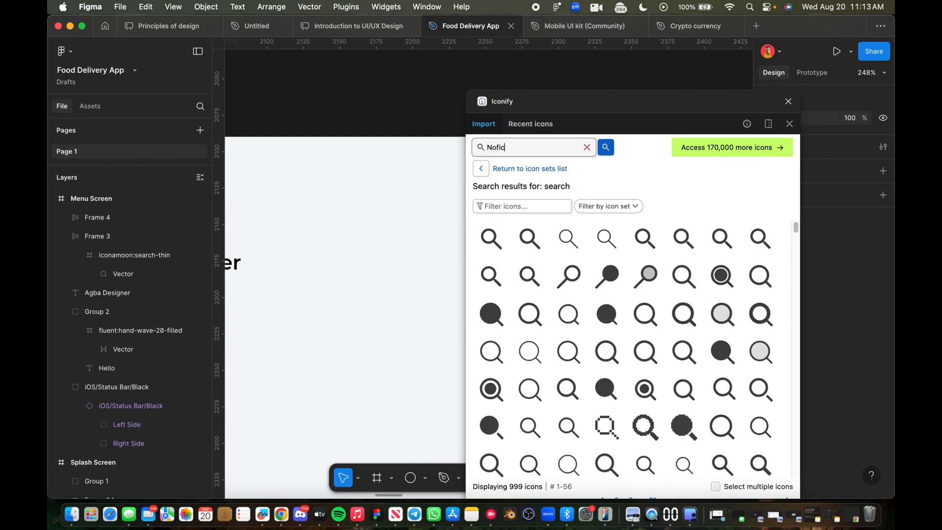
pyautogui.write('ation')
pyautogui.scroll(-3, 613, 326)
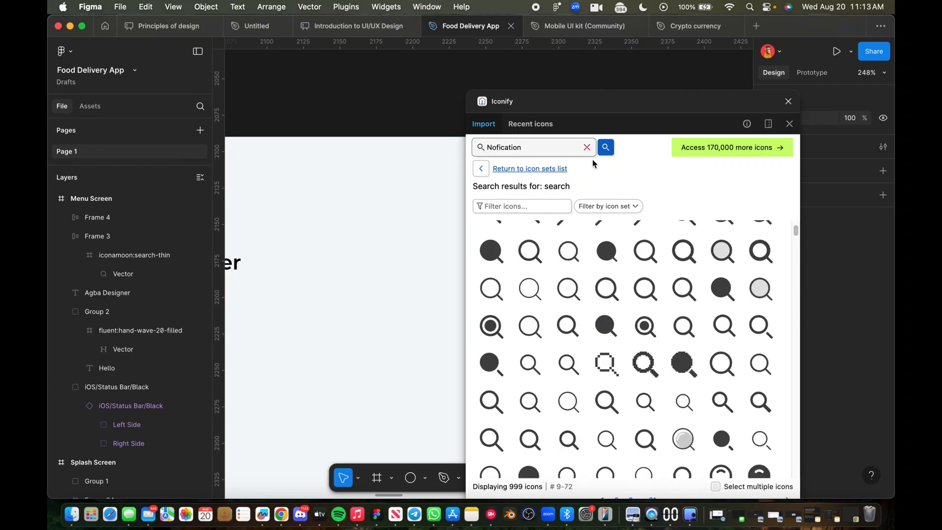
pyautogui.click(605, 147)
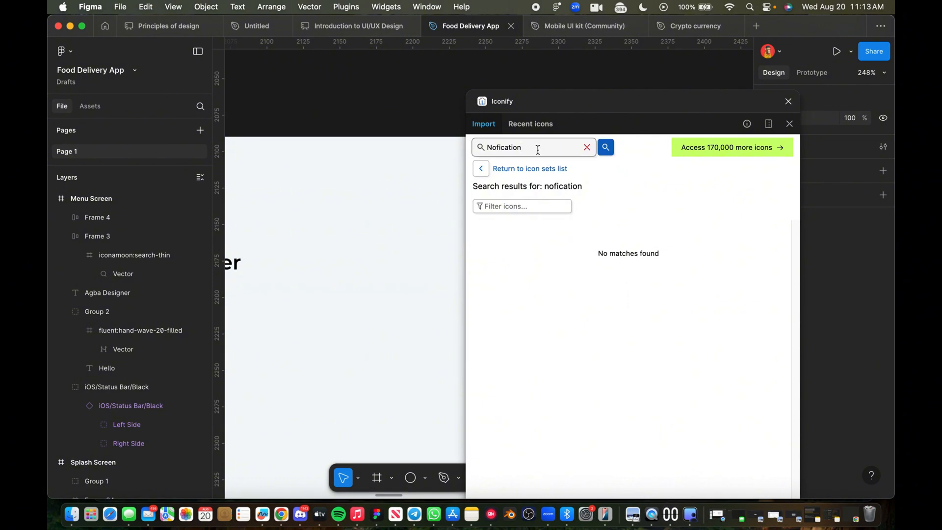
pyautogui.click(499, 147)
pyautogui.click(607, 148)
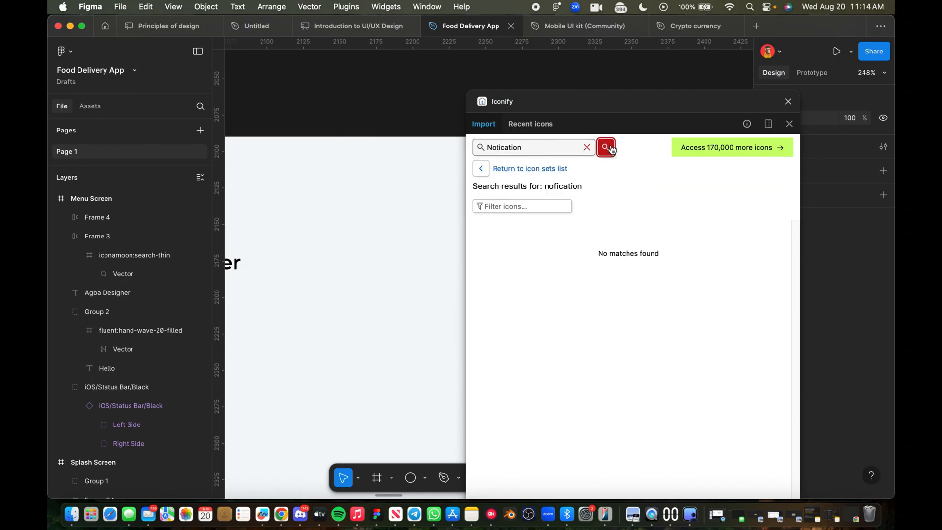
pyautogui.click(518, 147)
pyautogui.doubleClick(519, 147)
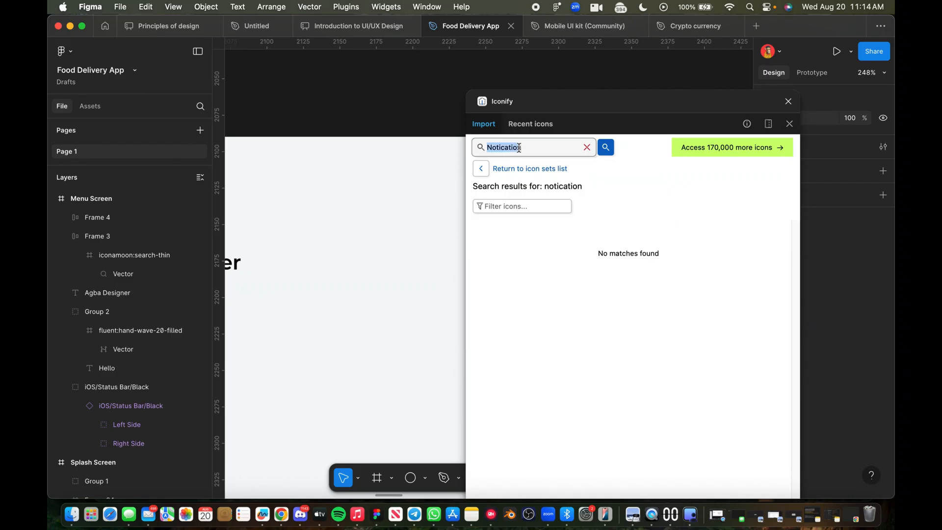
pyautogui.press('BackSpace')
pyautogui.write('totification')
pyautogui.press('Return')
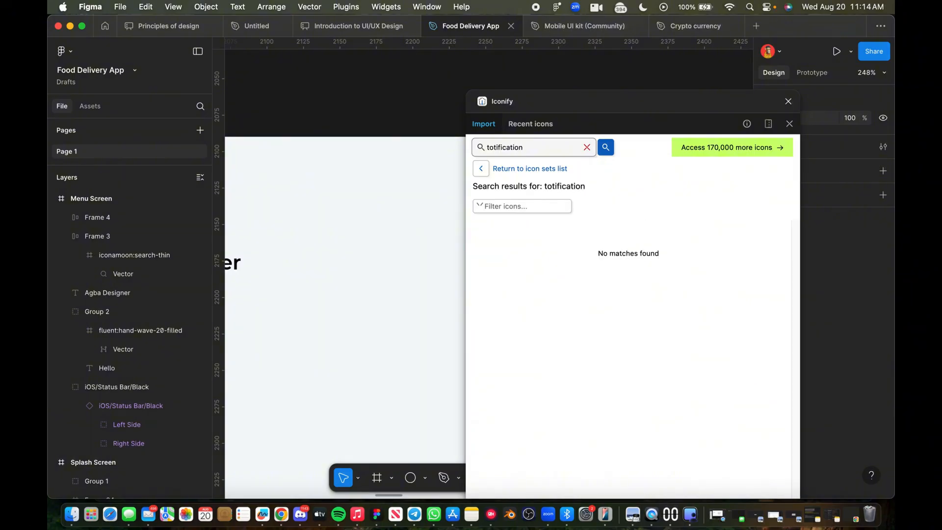
# Step: Search Iconify for "Notification", place the outlined bell icon on the Menu Screen at about X 230, Y 99, and close the plugin
pyautogui.doubleClick(522, 147)
pyautogui.press('BackSpace')
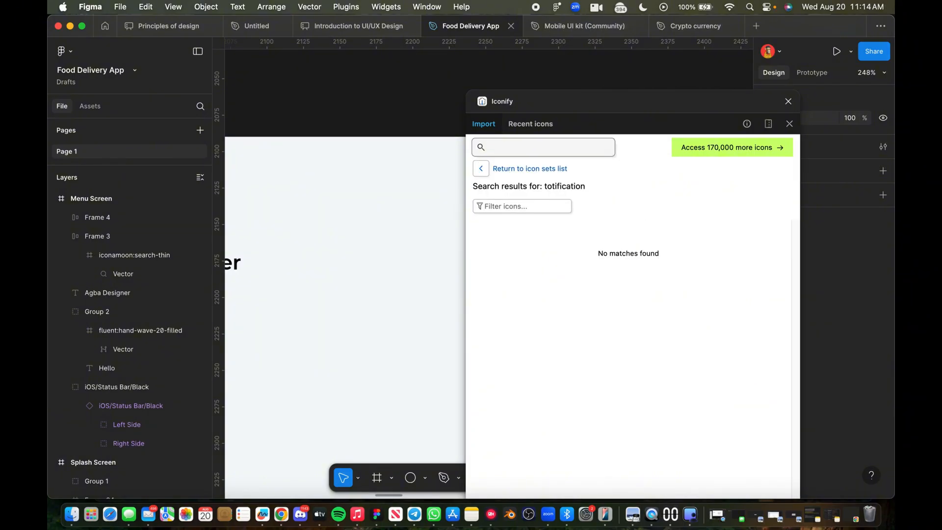
pyautogui.write('No')
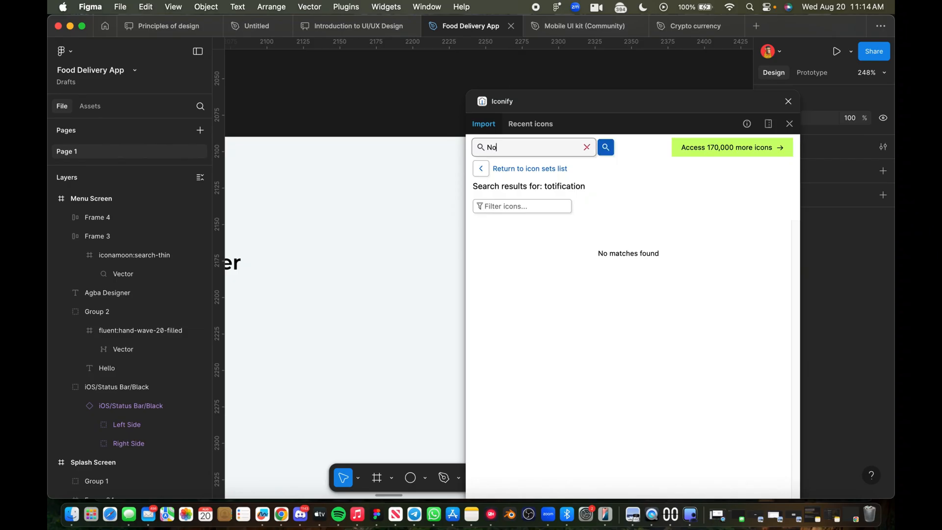
pyautogui.write('tification')
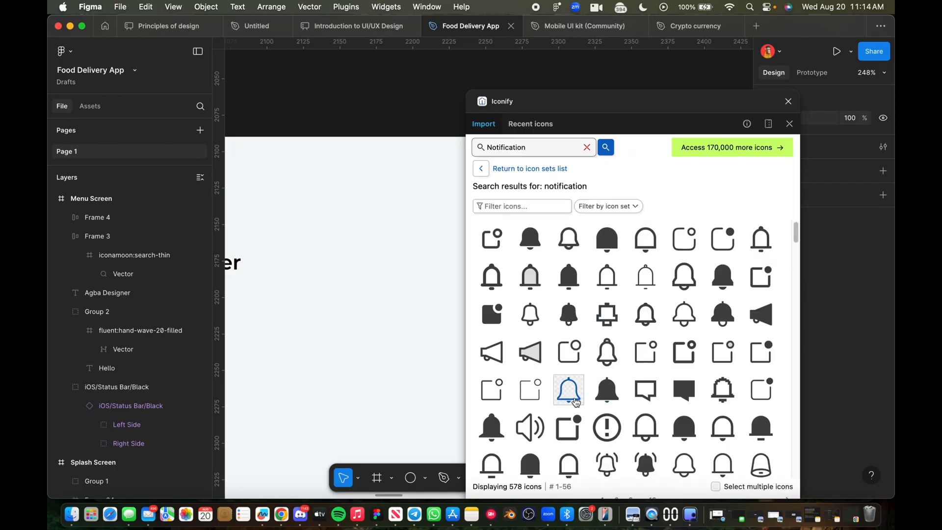
pyautogui.scroll(-1, 605, 387)
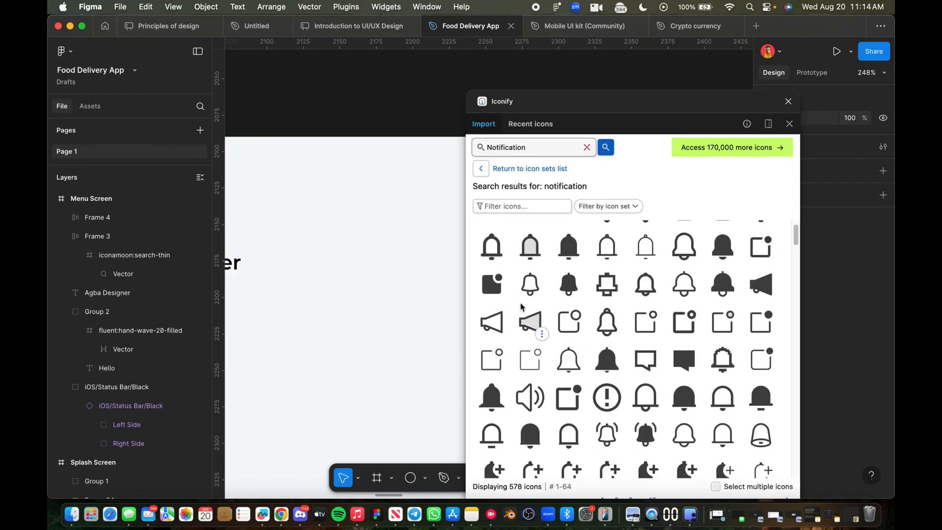
pyautogui.moveTo(528, 293); pyautogui.dragTo(406, 303)
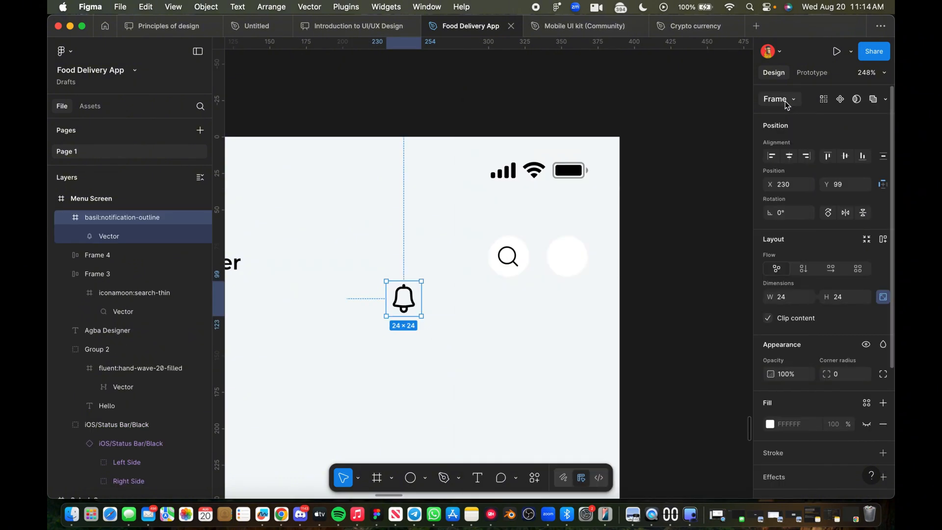
pyautogui.click(788, 101)
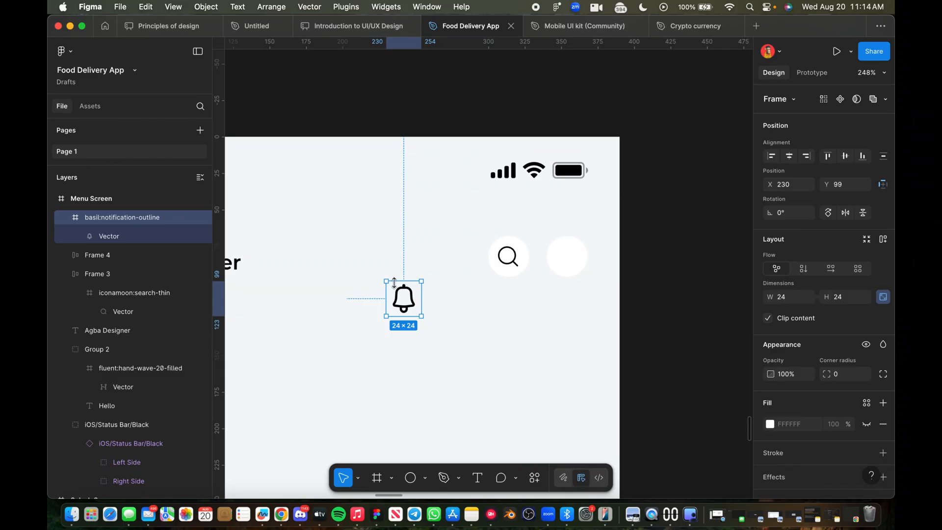
# Step: Check the size of the search icon in its circular button, and scale the bell icon down to about 20 × 20
pyautogui.click(502, 264)
pyautogui.doubleClick(502, 264)
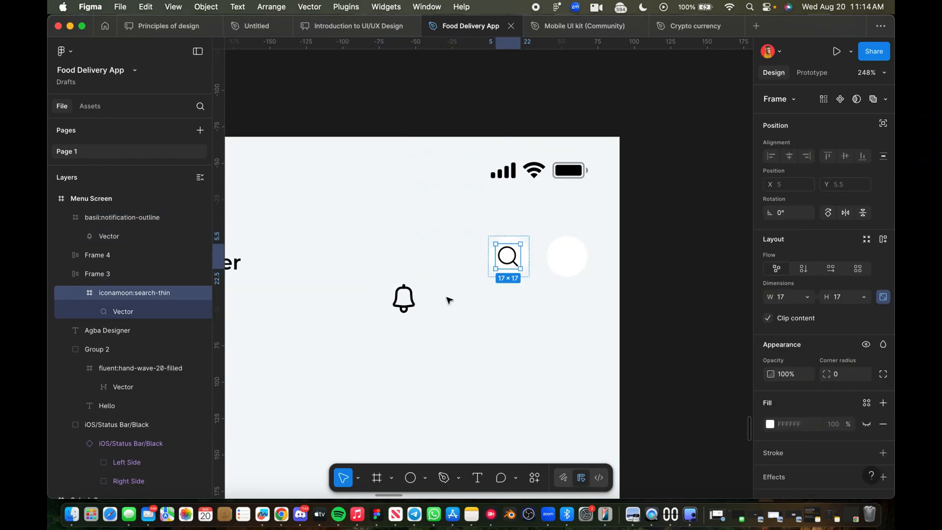
pyautogui.click(403, 297)
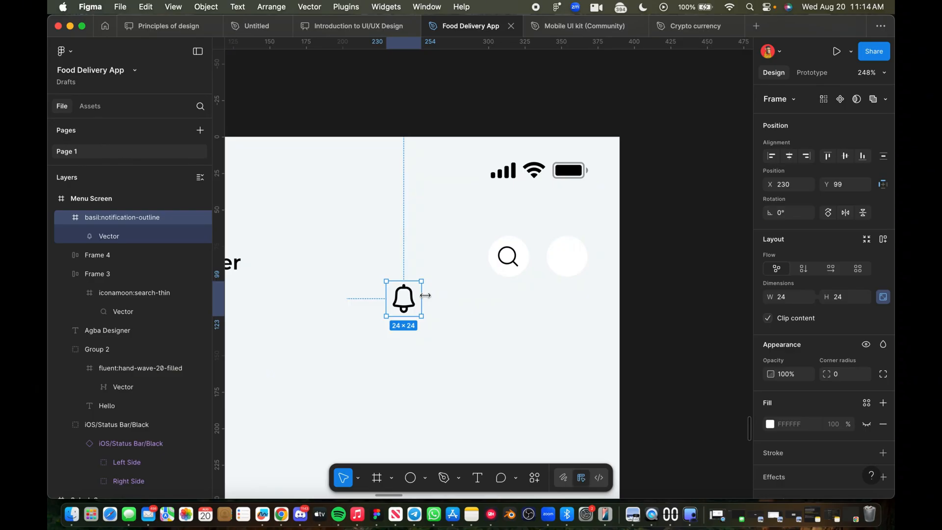
pyautogui.moveTo(425, 296); pyautogui.dragTo(418, 294)
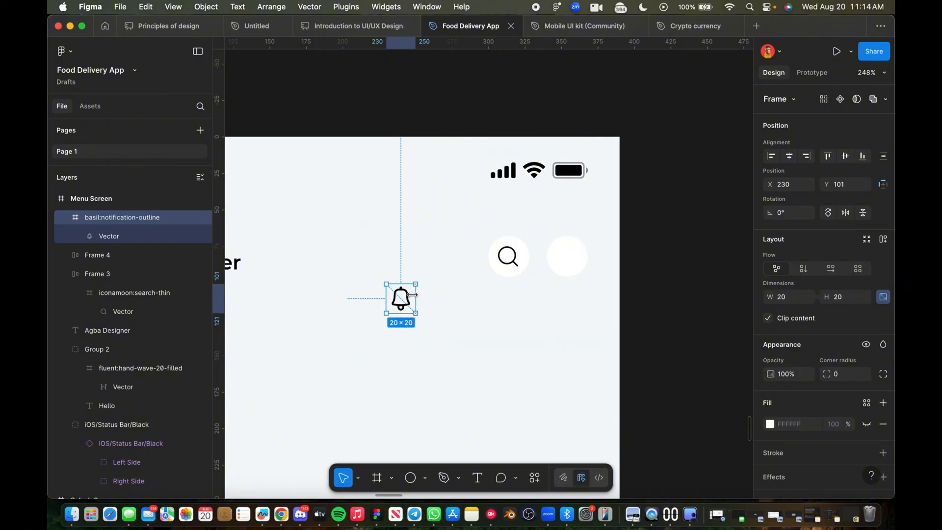
# Step: Scale the bell icon down to about 17 × 17 and move it into the empty circular button
pyautogui.moveTo(412, 294); pyautogui.dragTo(407, 295)
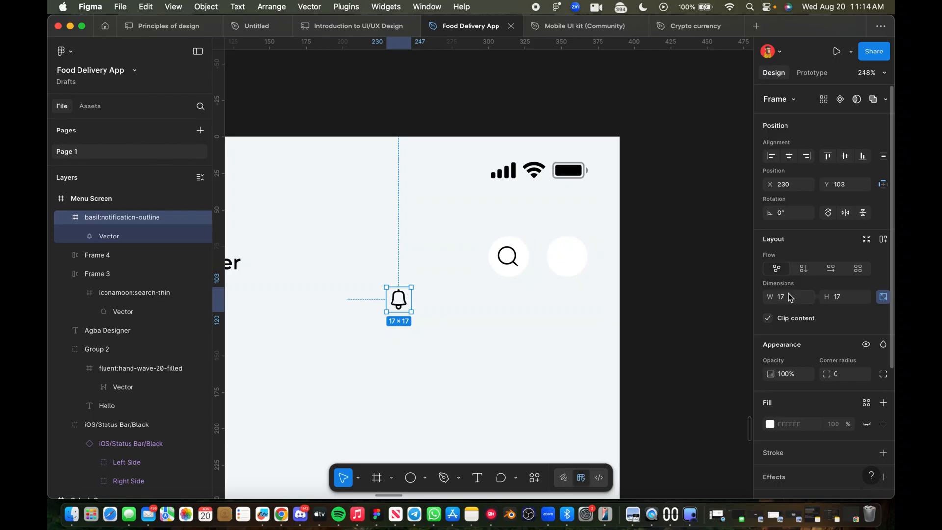
pyautogui.click(856, 296)
pyautogui.click(567, 299)
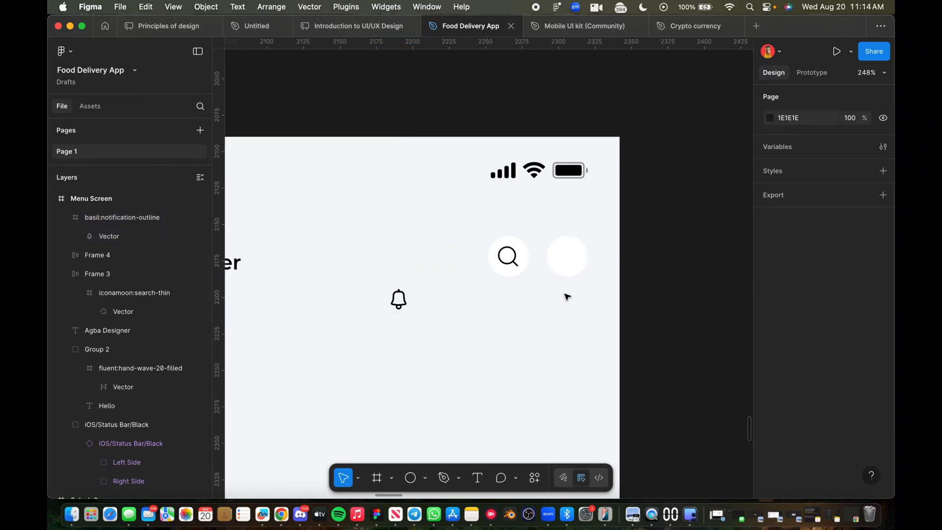
pyautogui.moveTo(399, 294); pyautogui.dragTo(569, 265)
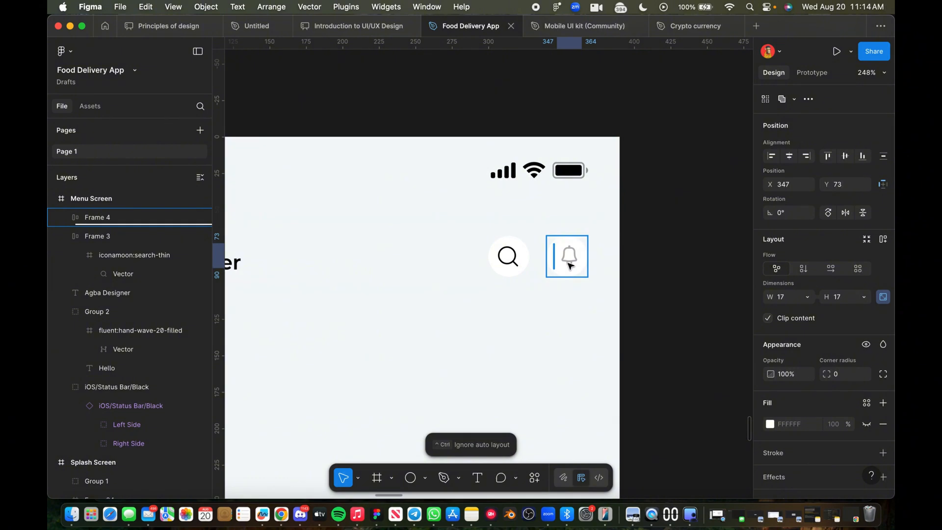
pyautogui.moveTo(569, 266); pyautogui.dragTo(574, 266)
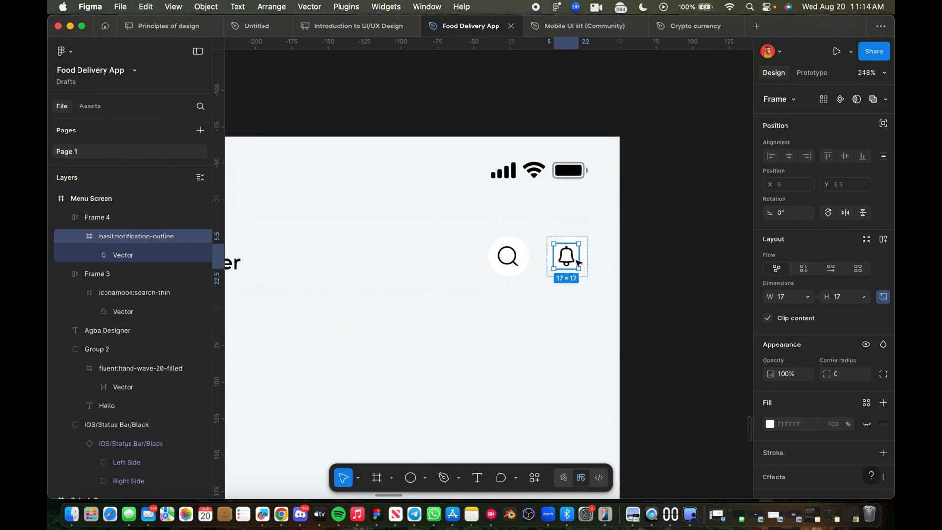
pyautogui.click(650, 298)
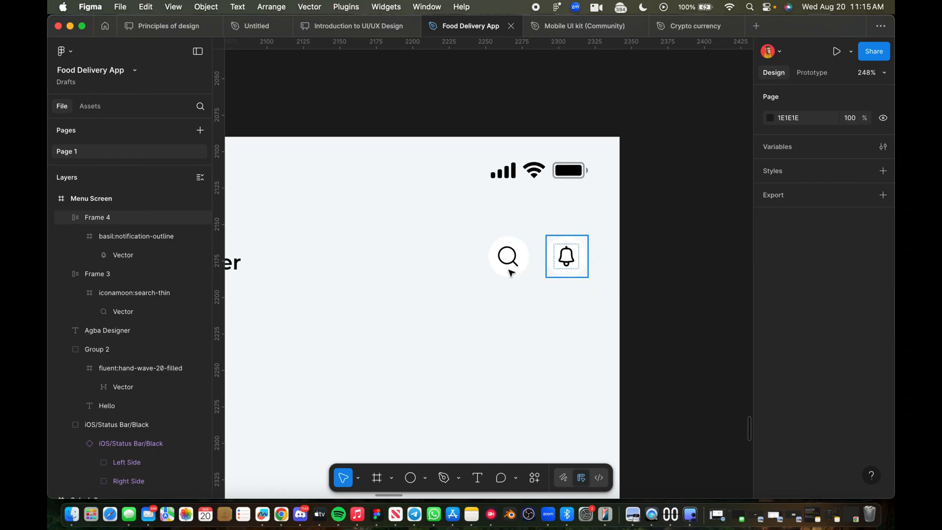
# Step: Combine the search and bell circular buttons into one auto layout frame
pyautogui.scroll(-3, 482, 342)
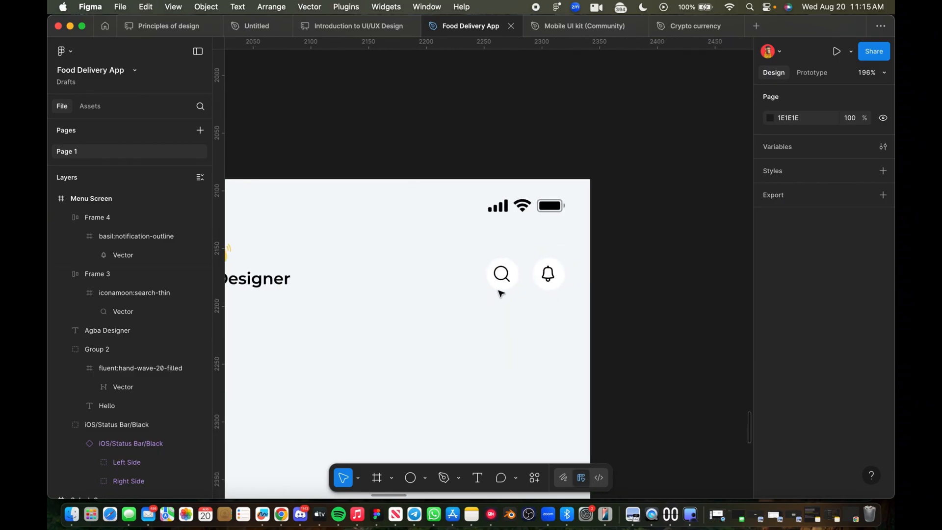
pyautogui.click(504, 275)
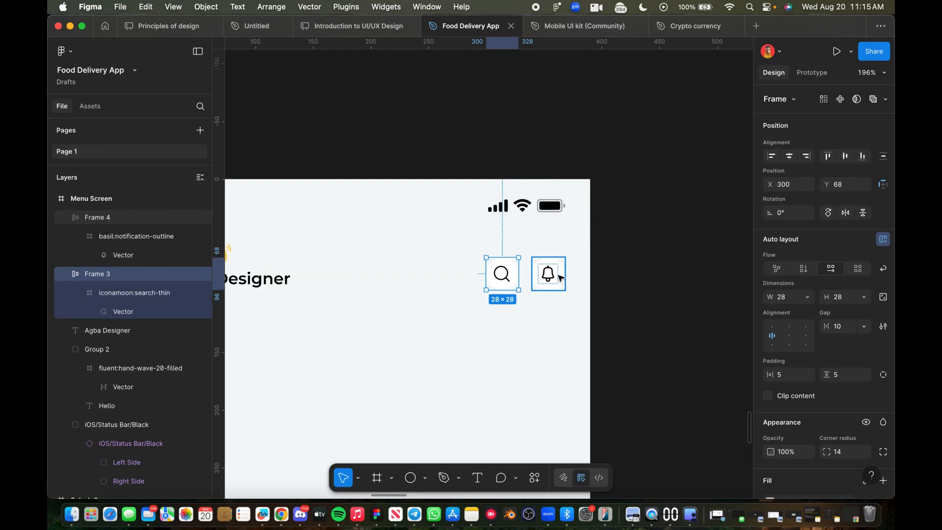
pyautogui.keyDown('shift'); pyautogui.click(561, 277); pyautogui.keyUp('shift')
pyautogui.rightClick(563, 280)
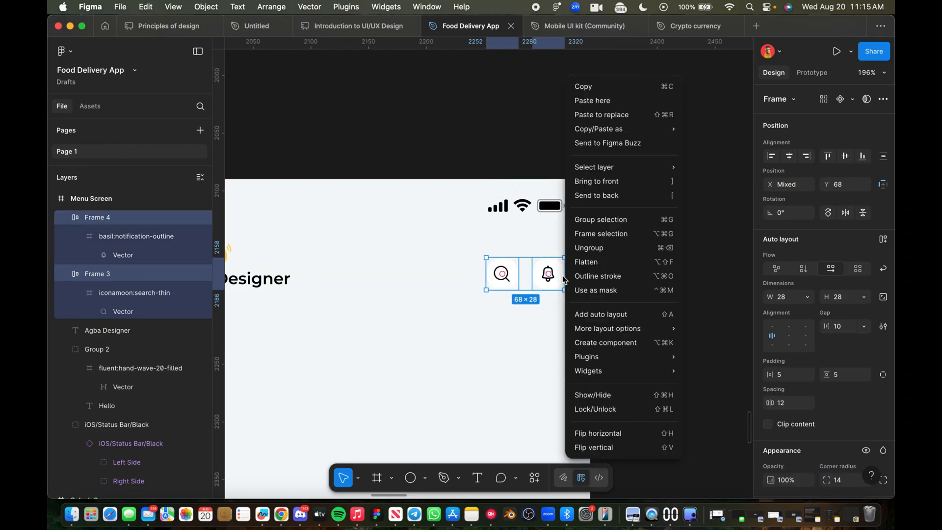
pyautogui.click(588, 315)
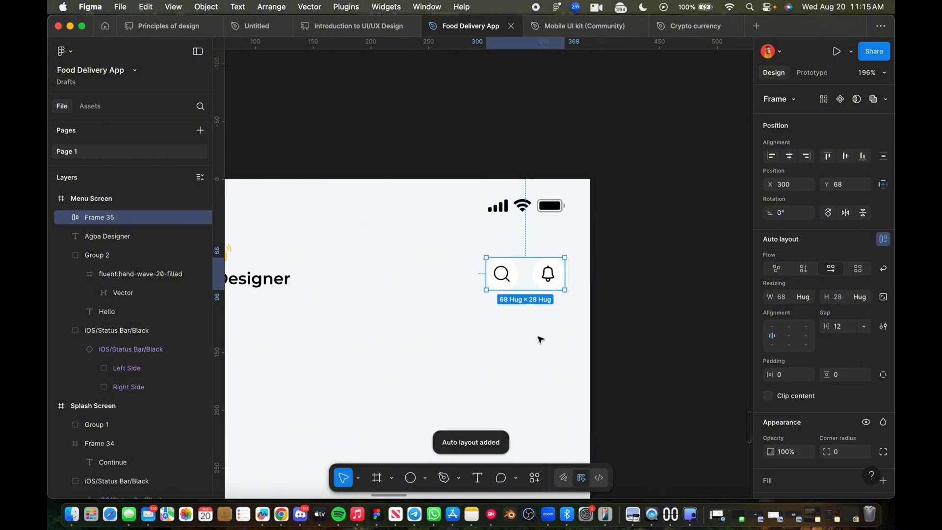
pyautogui.click(540, 338)
# Step: Nudge the header's icon button row up to Y 66
pyautogui.scroll(-3, 539, 340)
pyautogui.click(524, 307)
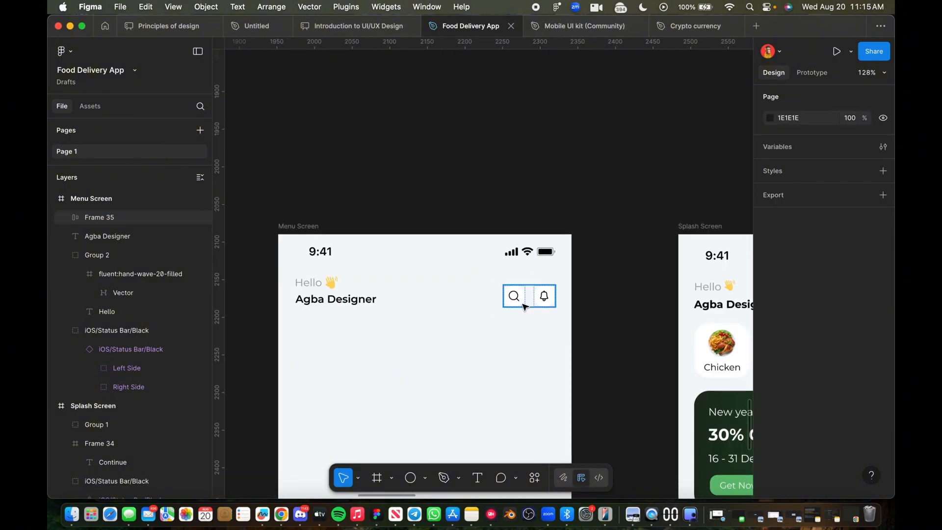
pyautogui.press('Up')
pyautogui.press('Up')
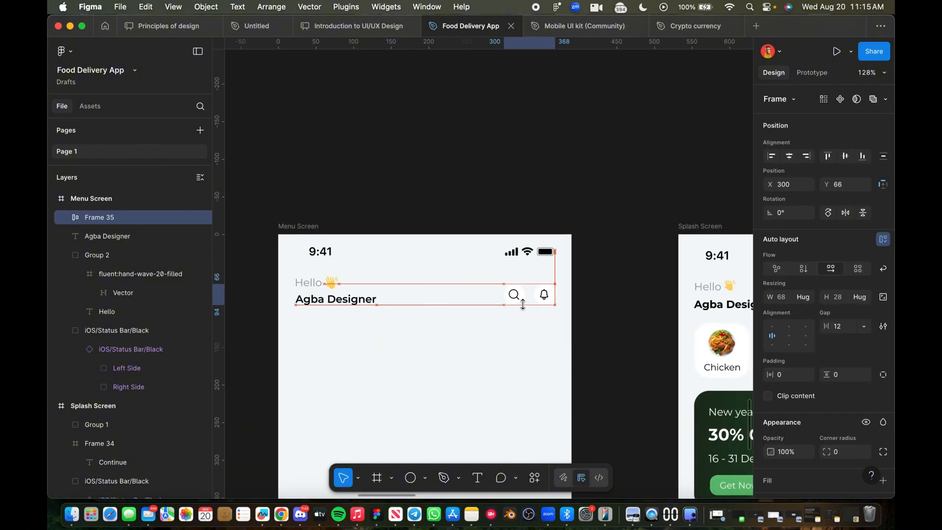
pyautogui.click(494, 385)
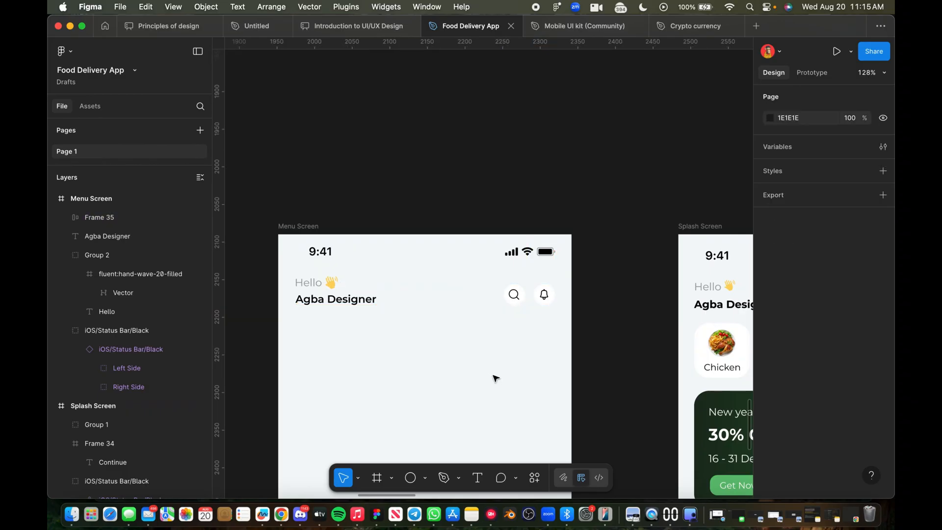
# Step: Draw a frame about 82 × 81 below the greeting on the Menu Screen and give it a white FFFFFF fill
pyautogui.scroll(-3, 494, 385)
pyautogui.scroll(1, 667, 321)
pyautogui.hscroll(1, 689, 310)
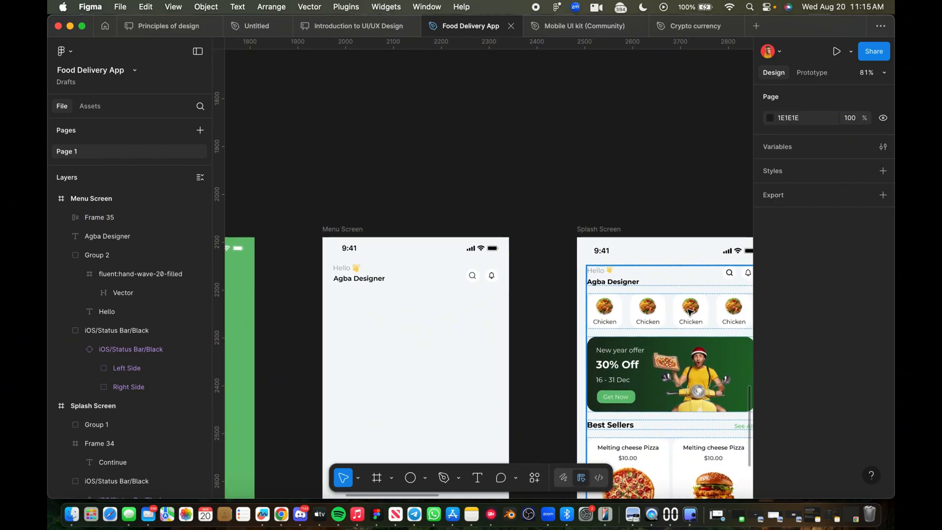
pyautogui.hscroll(-1, 387, 318)
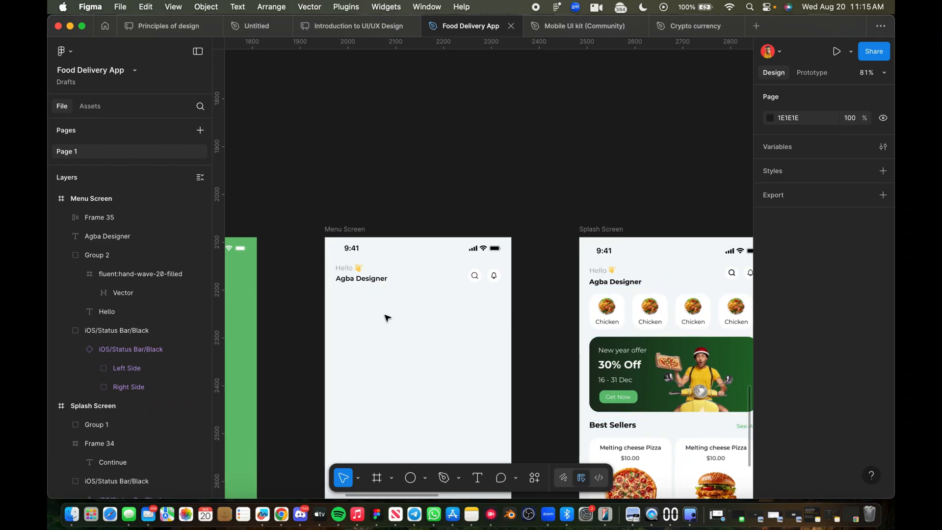
pyautogui.scroll(3, 361, 436)
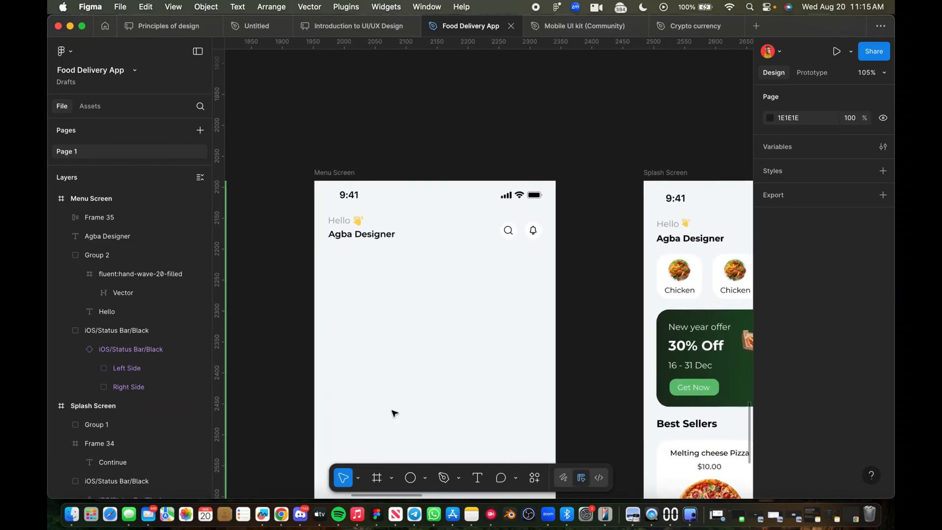
pyautogui.click(377, 477)
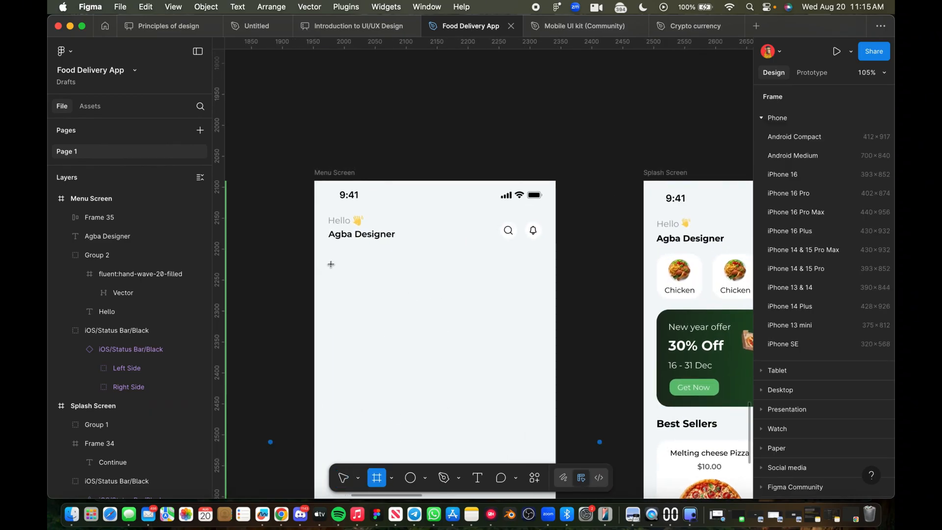
pyautogui.moveTo(331, 264); pyautogui.dragTo(379, 314)
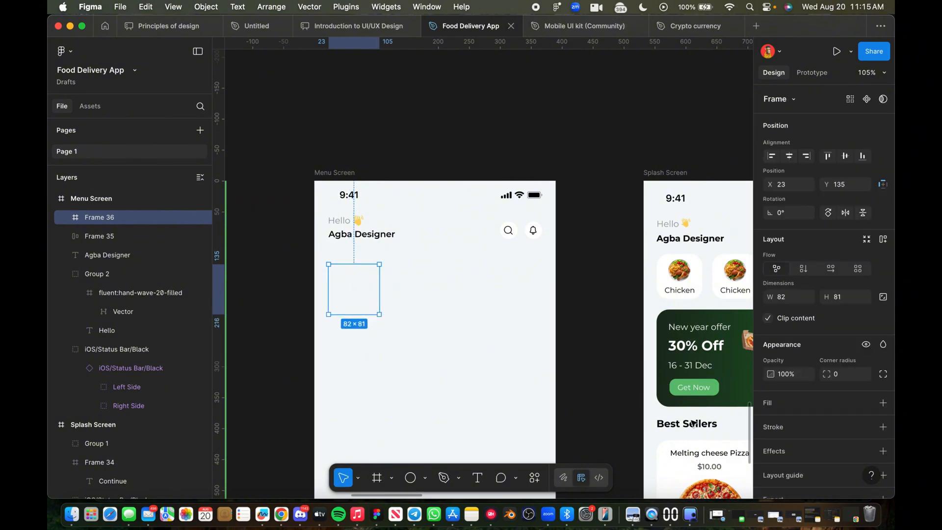
pyautogui.click(765, 402)
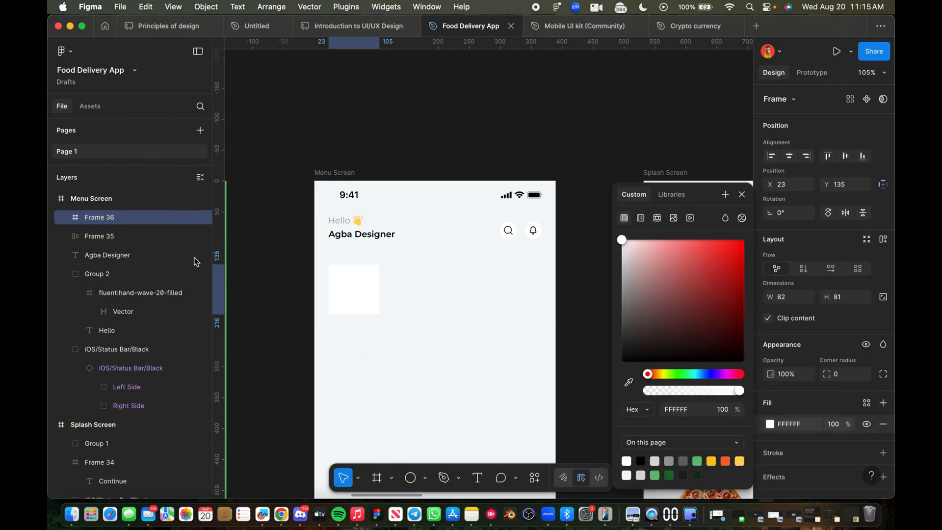
# Step: Move the white card closer to the greeting, to about X 23, Y 113
pyautogui.scroll(4, 355, 288)
pyautogui.moveTo(356, 288); pyautogui.dragTo(357, 277)
pyautogui.click(418, 283)
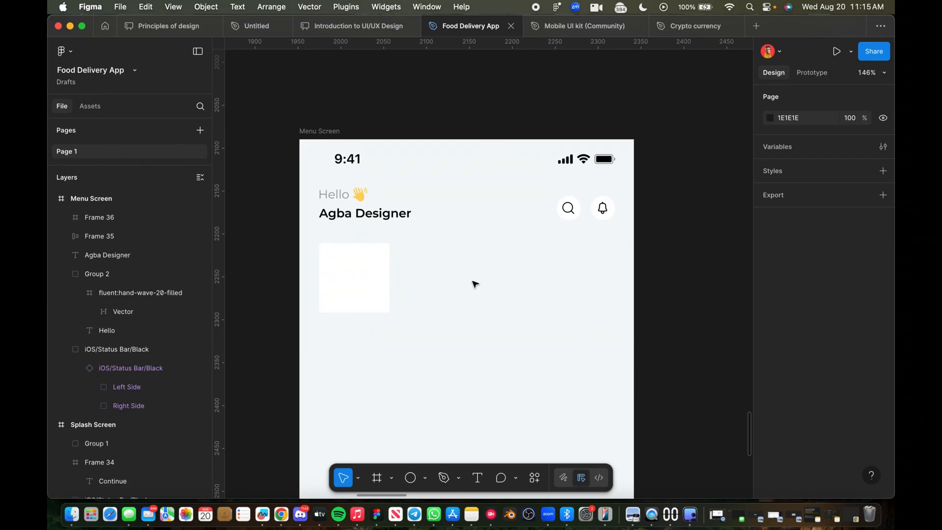
pyautogui.click(356, 265)
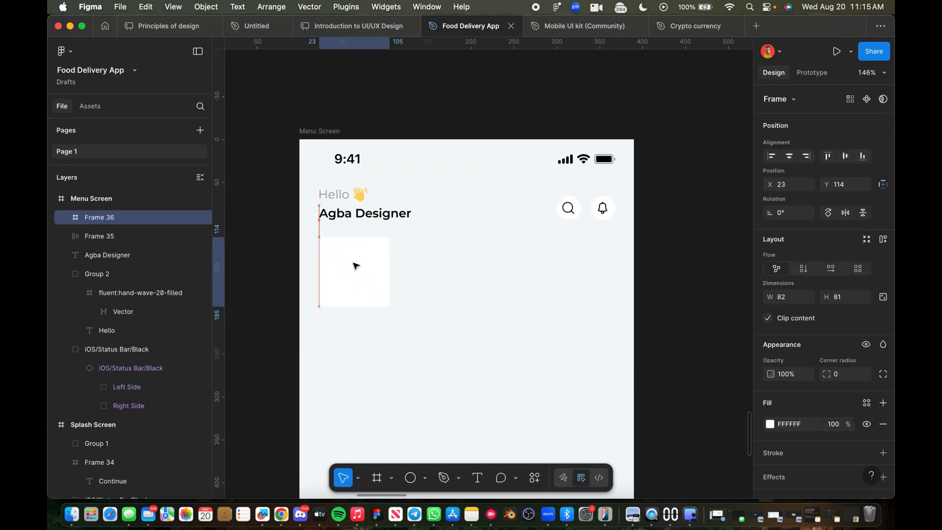
pyautogui.moveTo(355, 266); pyautogui.dragTo(354, 269)
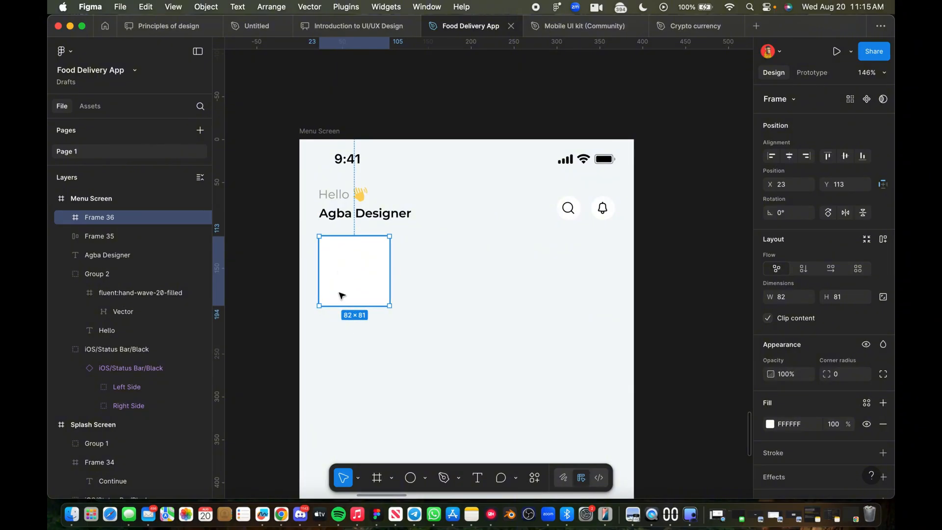
pyautogui.click(481, 310)
# Step: Round the white card's corners with a radius of 5, and raise the radius to 8
pyautogui.click(376, 266)
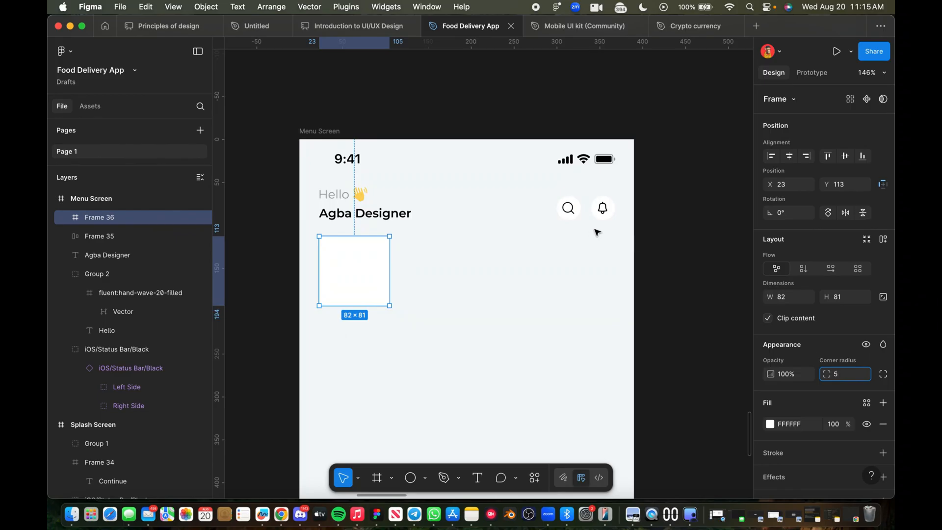
pyautogui.click(564, 267)
pyautogui.click(379, 265)
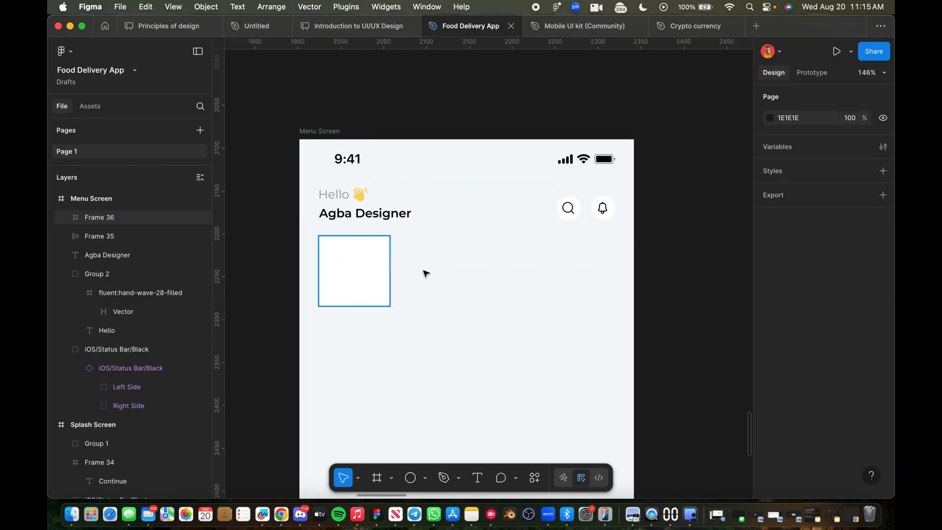
pyautogui.click(854, 375)
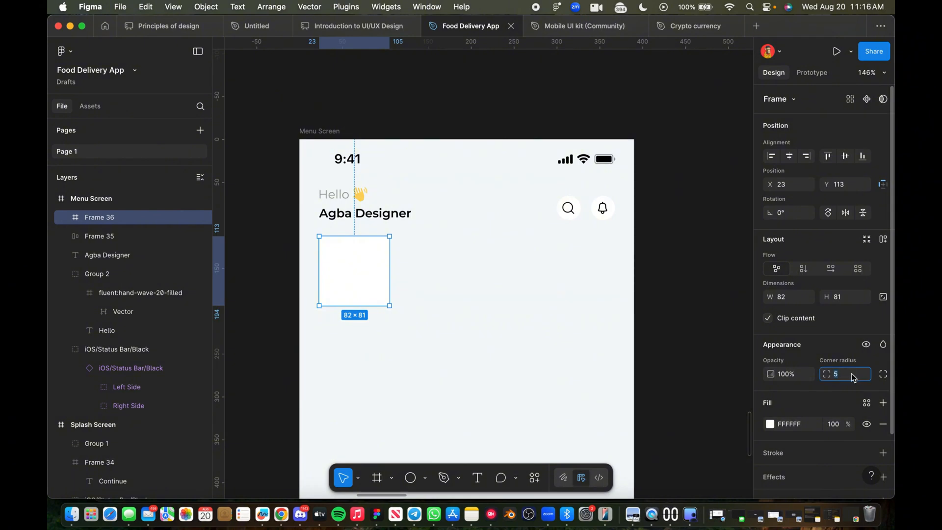
pyautogui.press('Up')
pyautogui.press('Up')
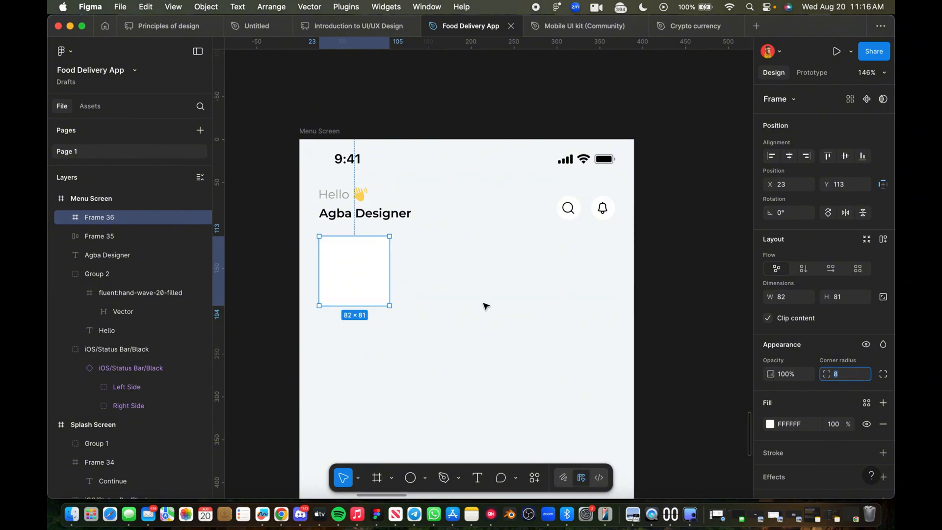
pyautogui.click(483, 305)
# Step: Stretch the white card downwards to a height of about 86
pyautogui.click(339, 290)
pyautogui.moveTo(349, 305); pyautogui.dragTo(351, 310)
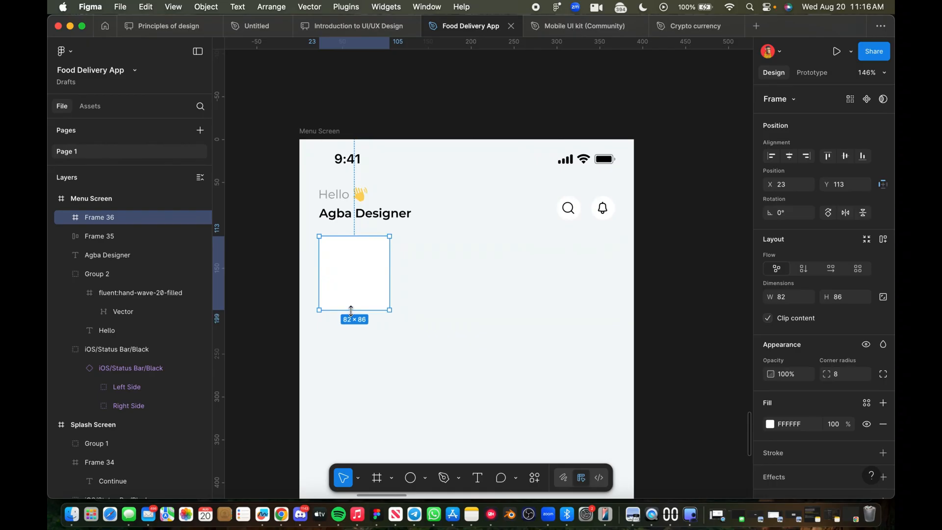
pyautogui.click(431, 285)
# Step: Draw a circle about 43 × 43 inside the upper part of the white card, at about X 18, Y 14, and select it
pyautogui.scroll(-5, 431, 285)
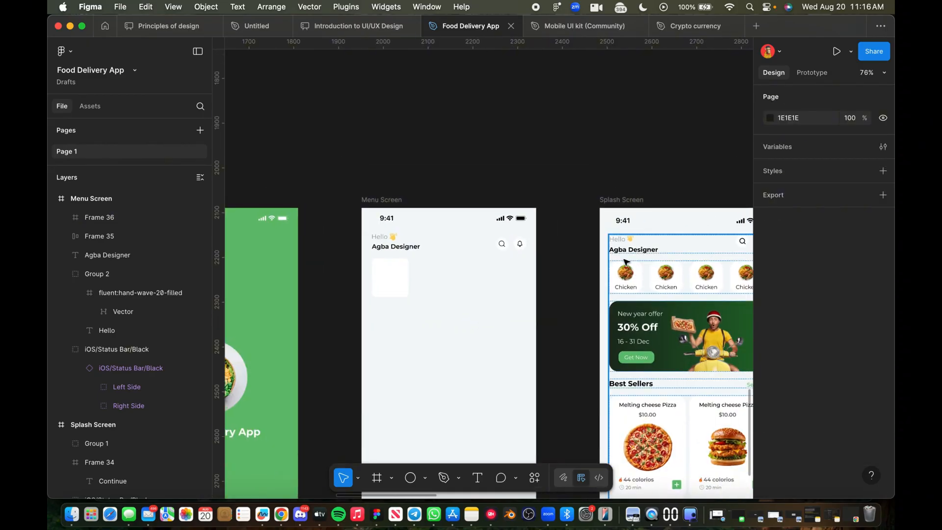
pyautogui.scroll(4, 620, 254)
pyautogui.hscroll(-3, 380, 247)
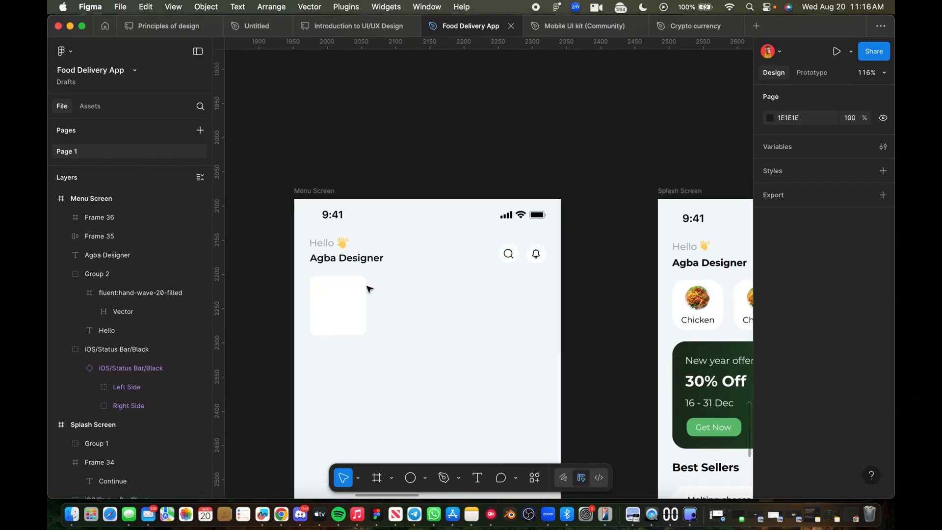
pyautogui.scroll(-5, 362, 298)
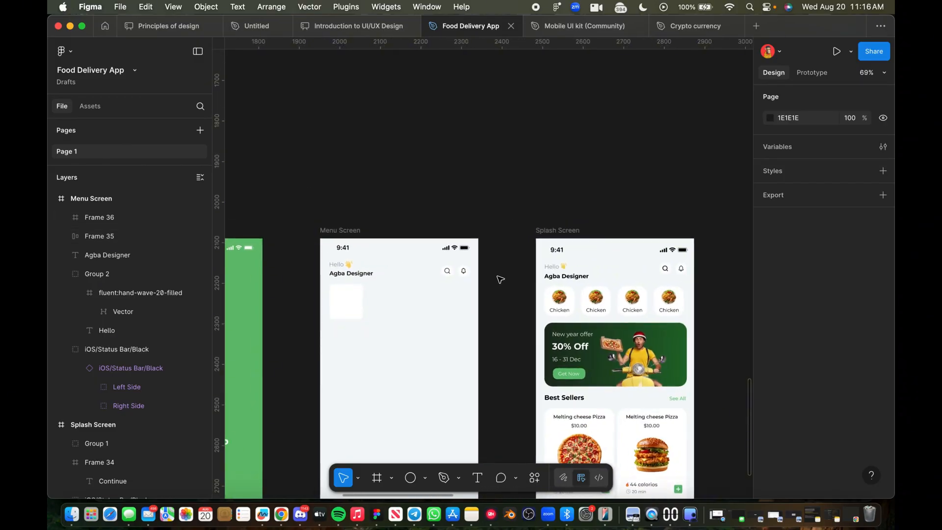
pyautogui.scroll(10, 366, 311)
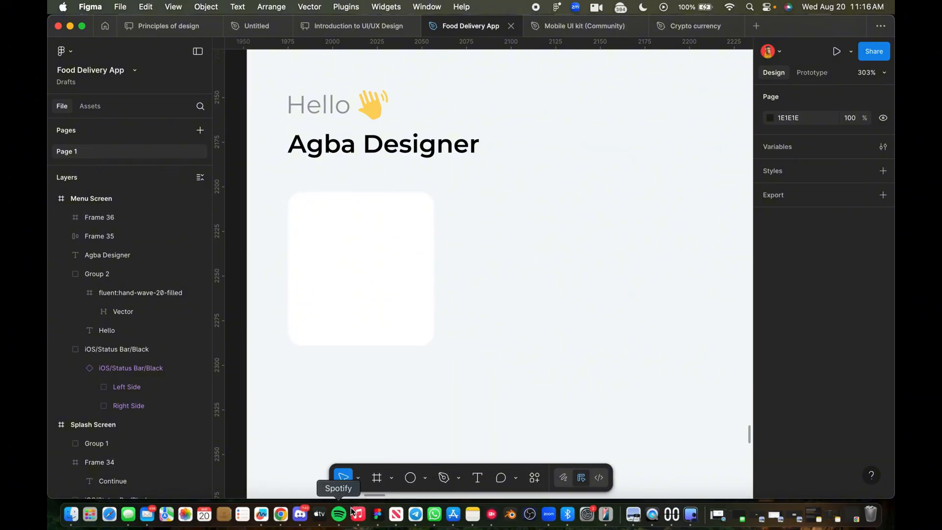
pyautogui.click(404, 474)
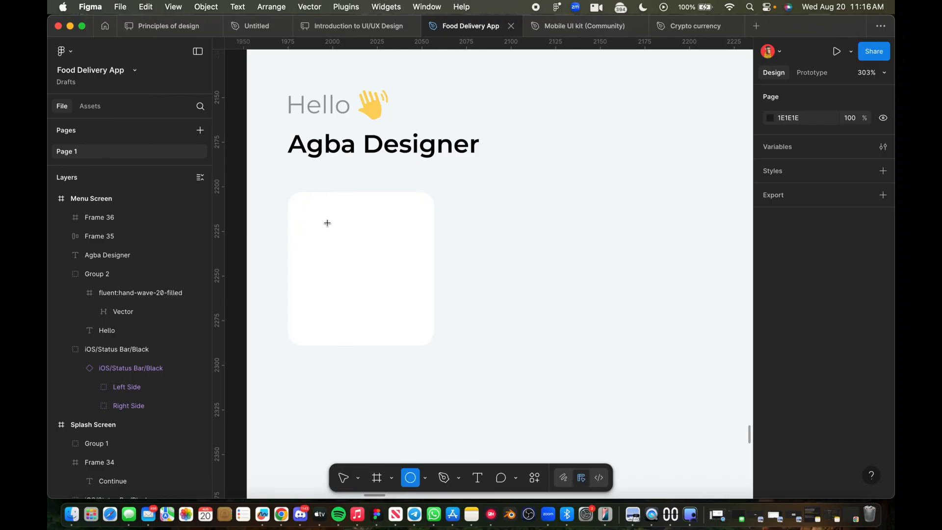
pyautogui.moveTo(336, 224); pyautogui.dragTo(366, 272)
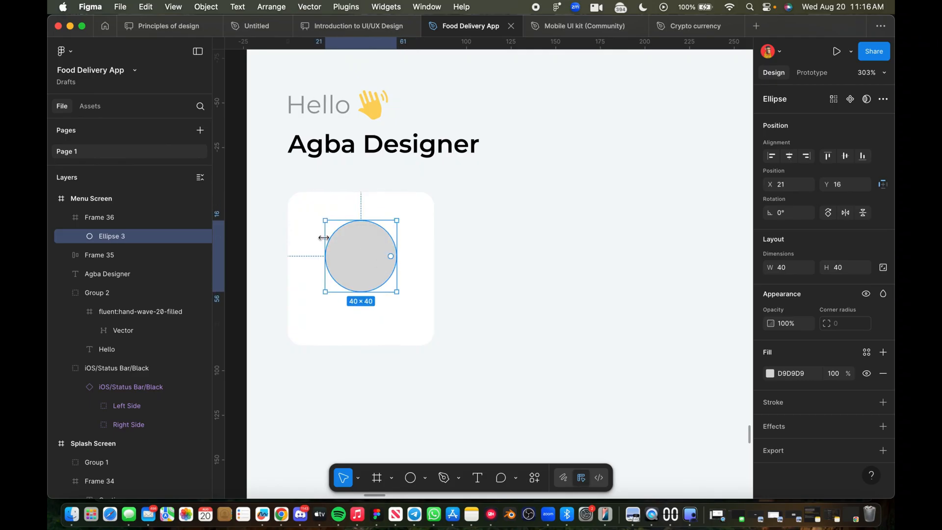
pyautogui.moveTo(325, 236); pyautogui.dragTo(319, 236)
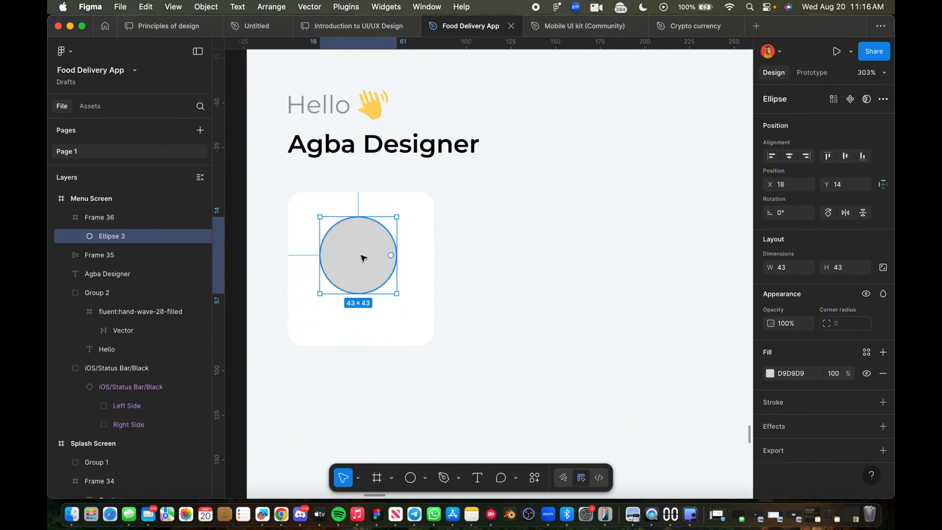
pyautogui.click(472, 246)
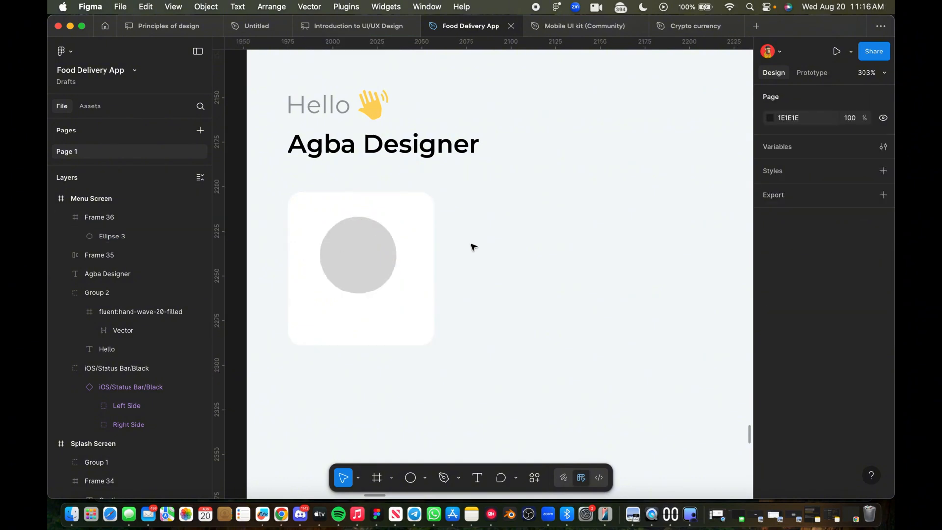
pyautogui.click(353, 265)
pyautogui.click(353, 265)
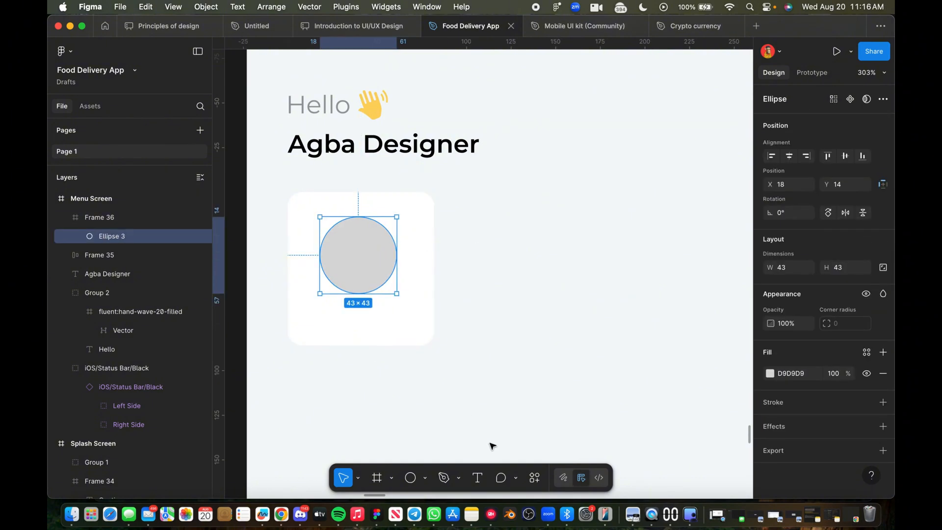
# Step: Fill the circle with the Day Shift poster image uploaded from the Downloads folder
pyautogui.click(770, 374)
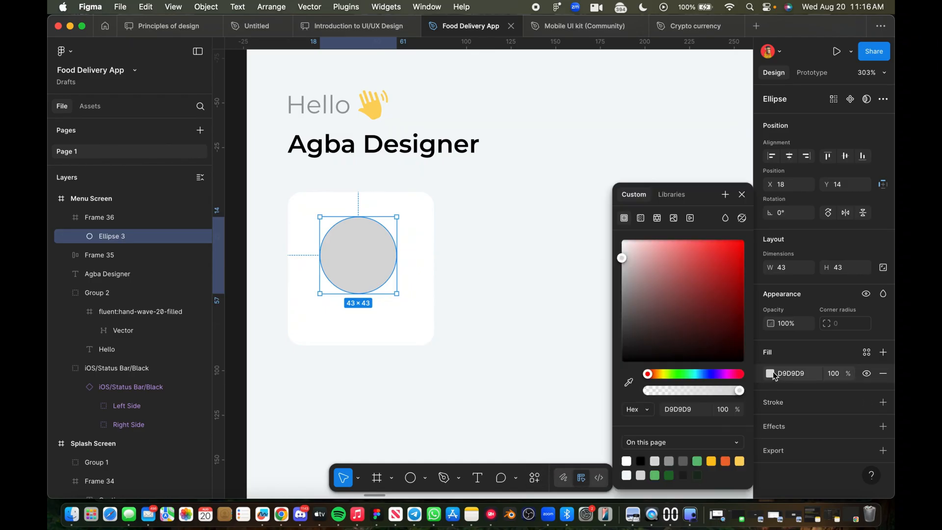
pyautogui.click(675, 220)
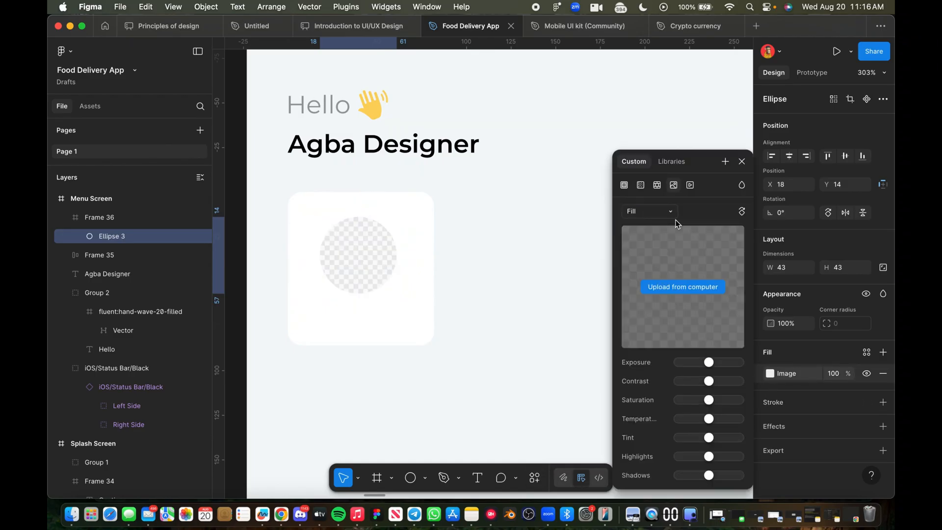
pyautogui.click(690, 288)
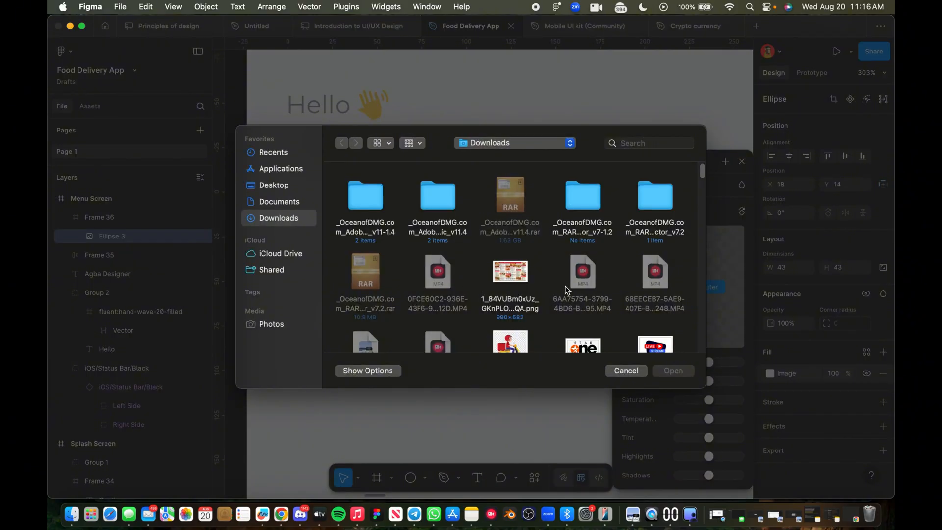
pyautogui.scroll(-15, 509, 275)
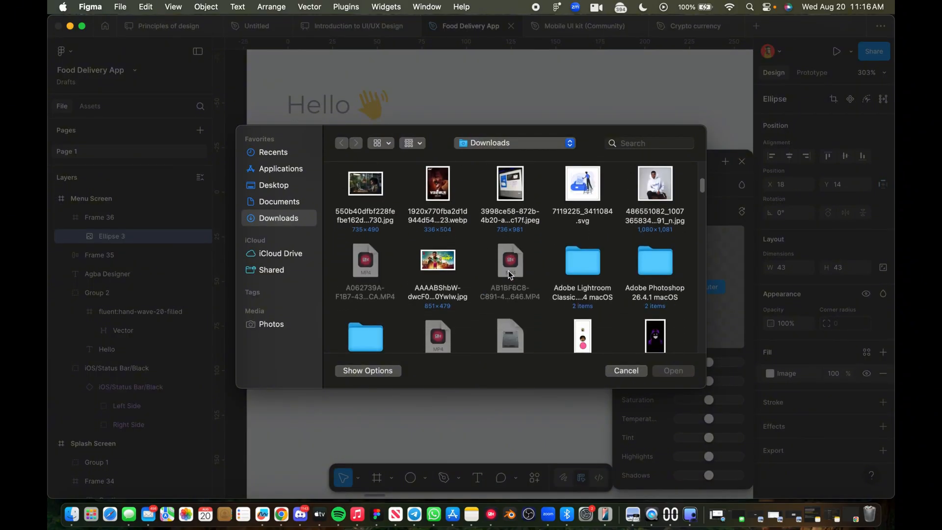
pyautogui.scroll(2, 454, 230)
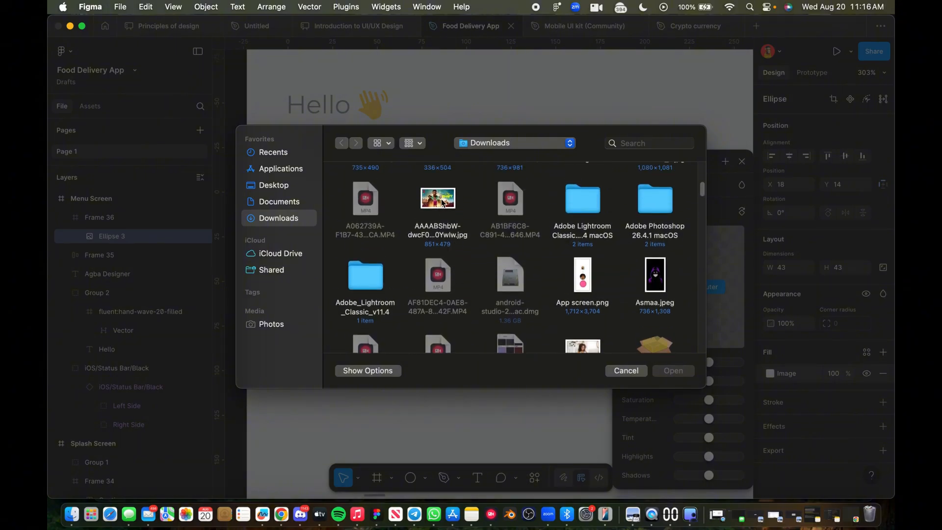
pyautogui.doubleClick(441, 199)
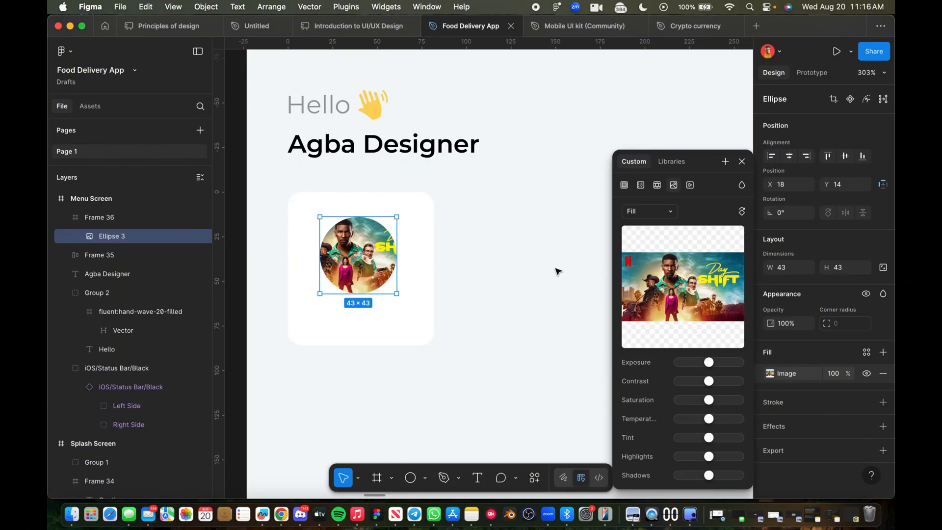
# Step: Undo the uploaded image and the image fill on the circle, and close the fill settings
pyautogui.press('super+z')
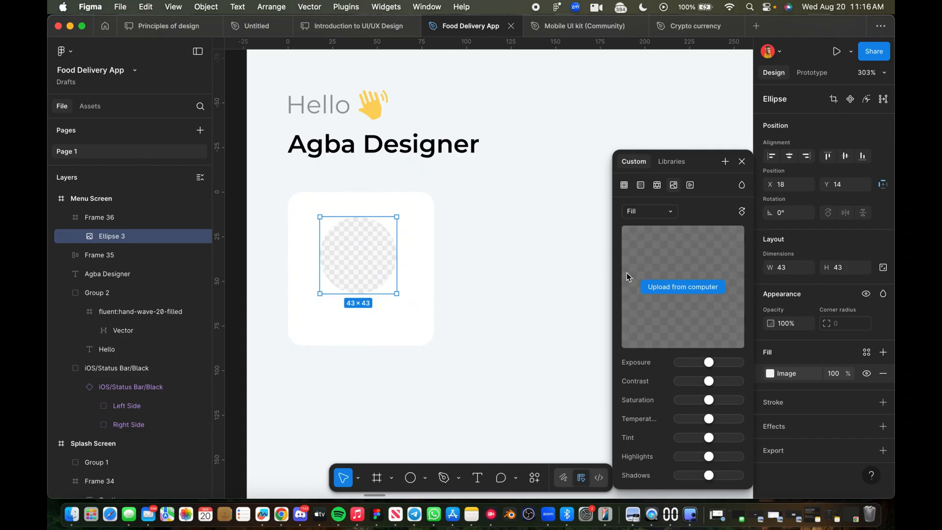
pyautogui.click(745, 164)
pyautogui.press('super+z')
pyautogui.press('super+z')
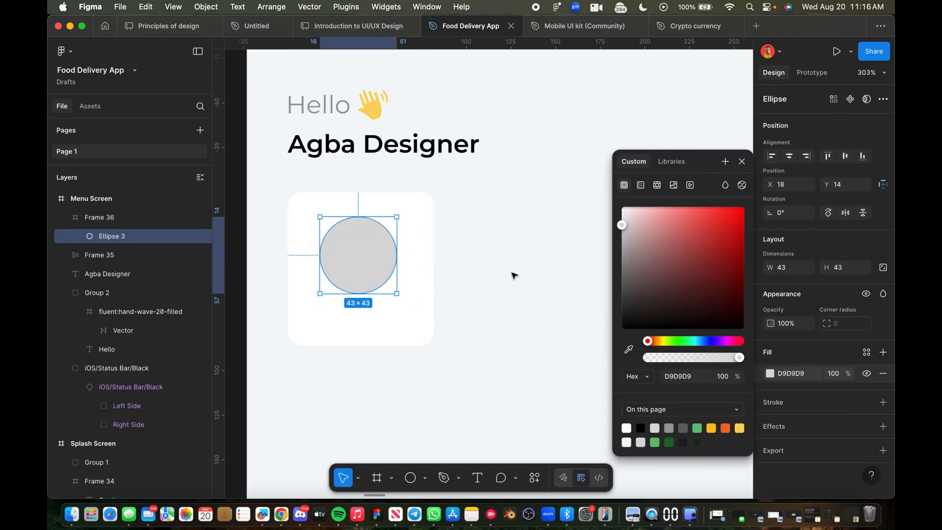
pyautogui.click(741, 163)
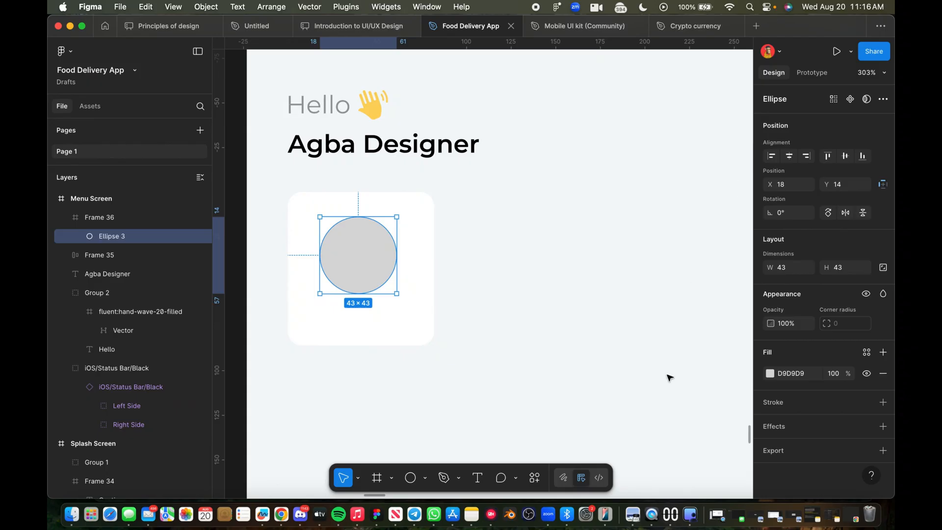
# Step: Run the Unsplash plugin with the circle selected and search its photos for "pizza"
pyautogui.click(535, 477)
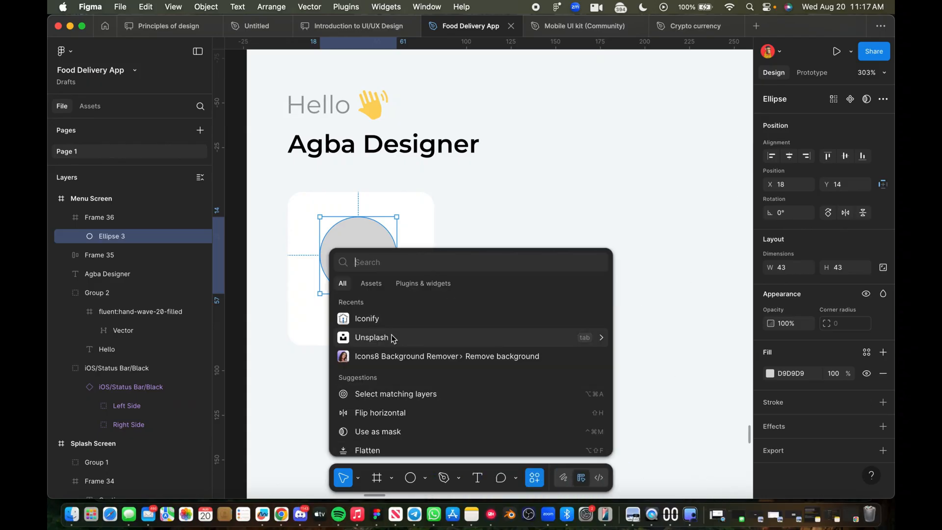
pyautogui.press('Escape')
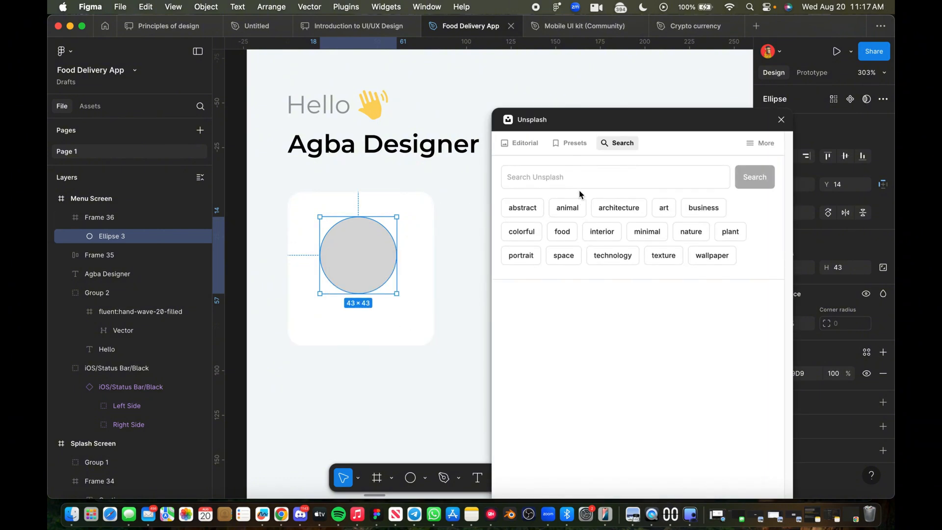
pyautogui.click(562, 177)
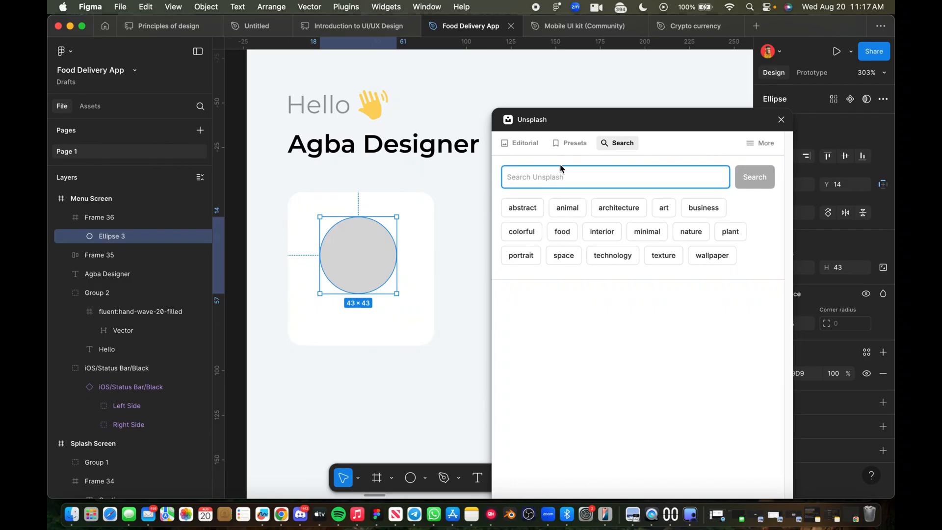
pyautogui.write('pizza')
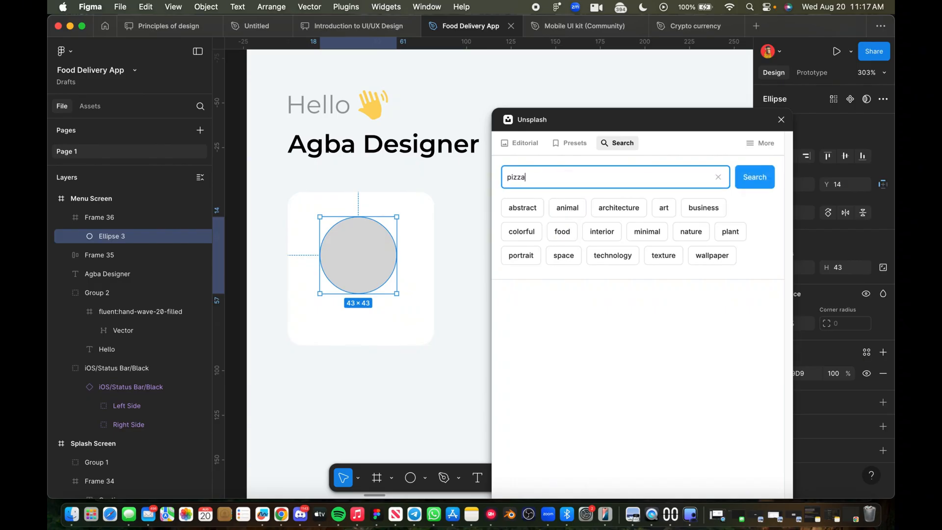
pyautogui.press('Return')
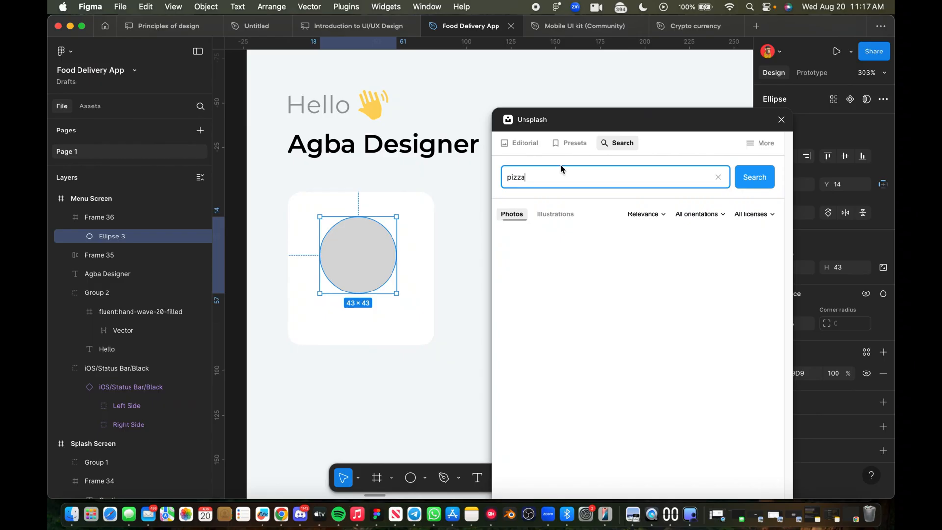
pyautogui.click(755, 178)
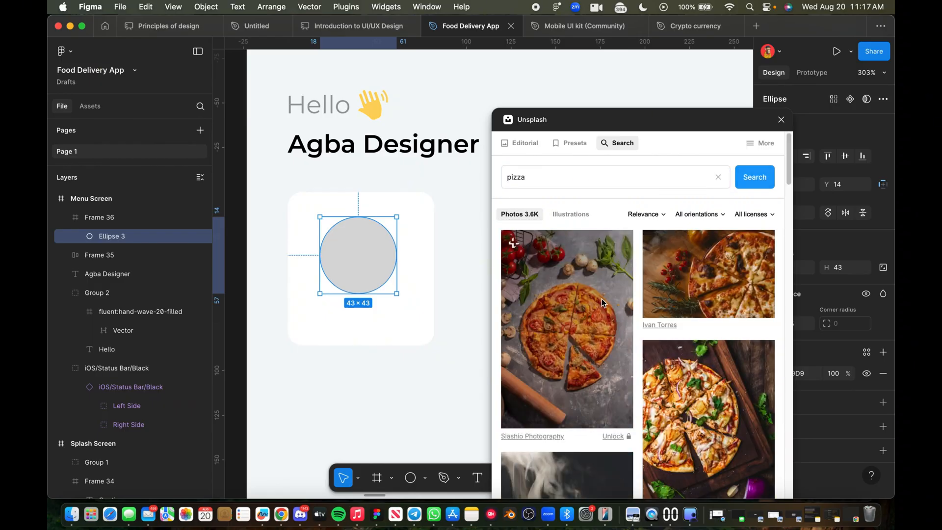
# Step: Fill the circle with the landscape close-up photo of a sliced pepperoni pizza, and close the Unsplash plugin
pyautogui.scroll(-3, 601, 300)
pyautogui.scroll(-4, 602, 298)
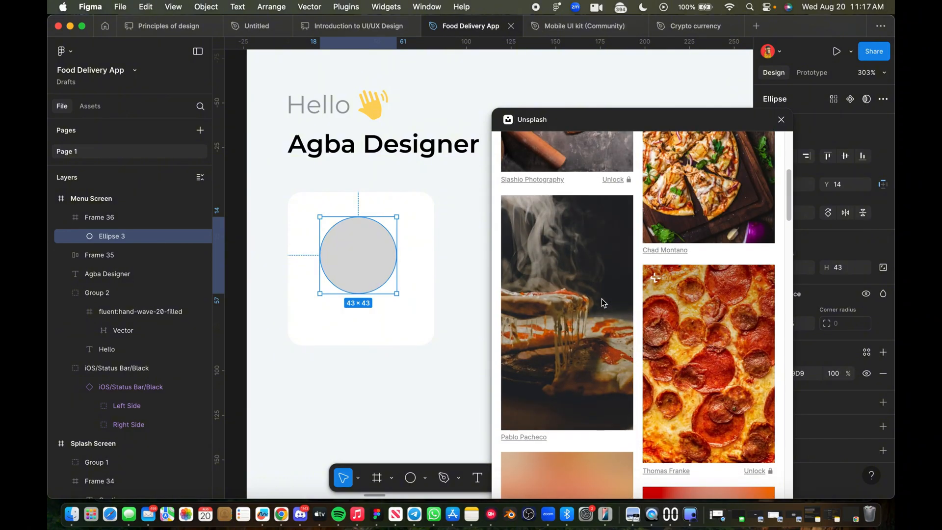
pyautogui.scroll(1, 559, 299)
pyautogui.scroll(-5, 561, 302)
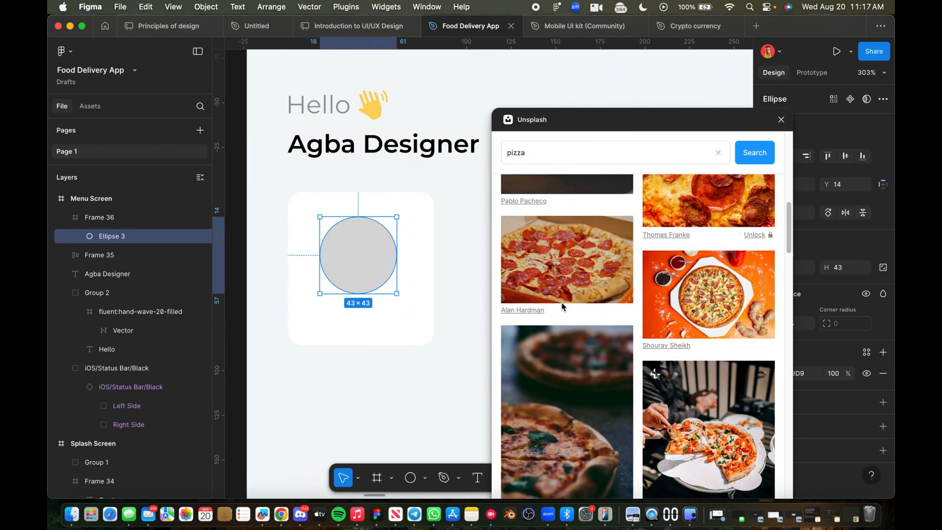
pyautogui.click(592, 284)
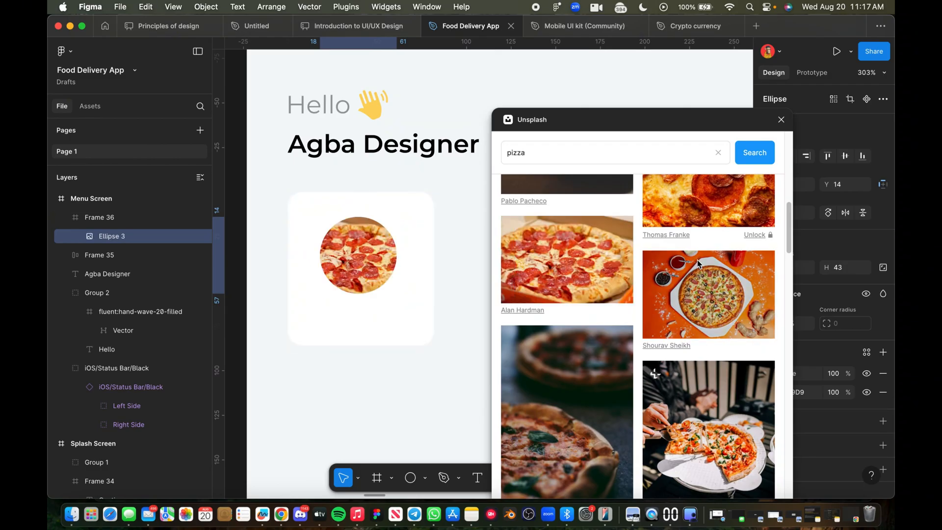
pyautogui.click(457, 223)
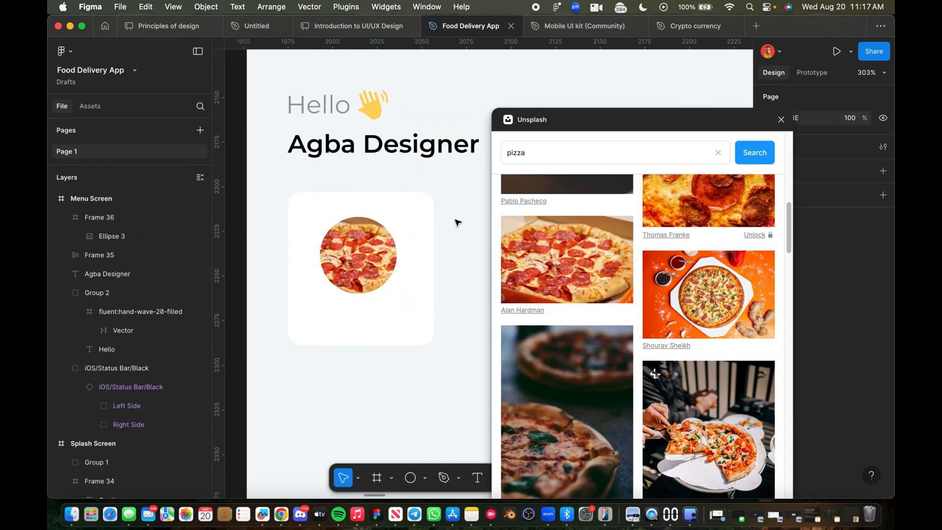
pyautogui.click(781, 119)
# Step: Compare the pizza card on the Menu Screen with the Chicken category cards in the finished home screen design
pyautogui.scroll(-8, 607, 160)
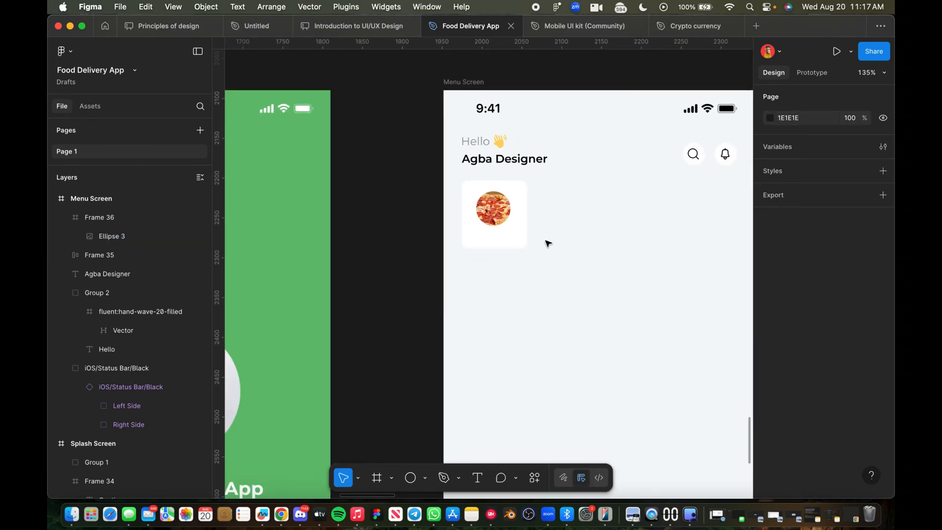
pyautogui.scroll(2, 535, 223)
pyautogui.scroll(-4, 532, 221)
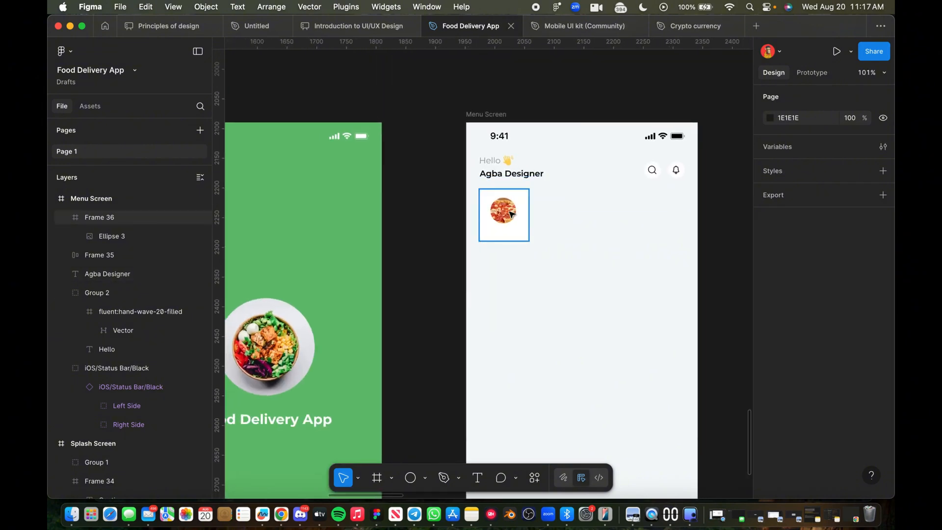
pyautogui.scroll(4, 512, 227)
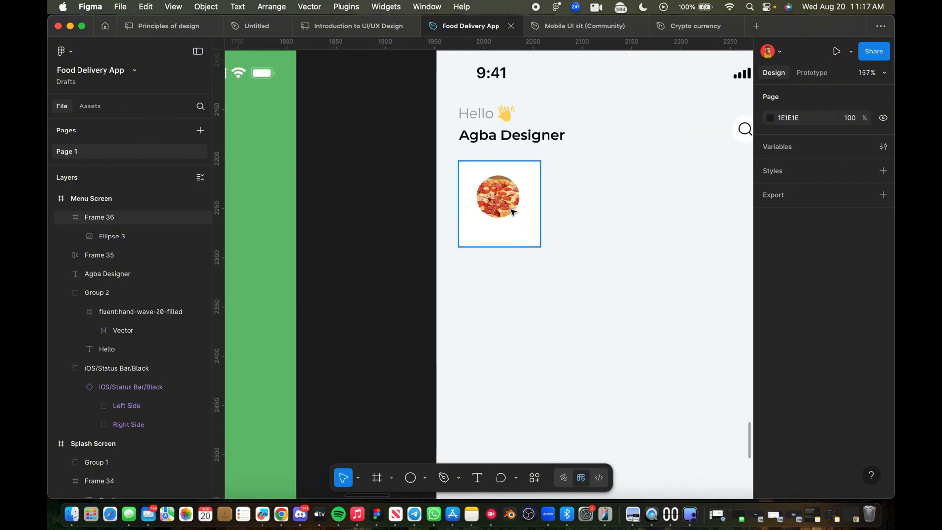
pyautogui.scroll(2, 530, 195)
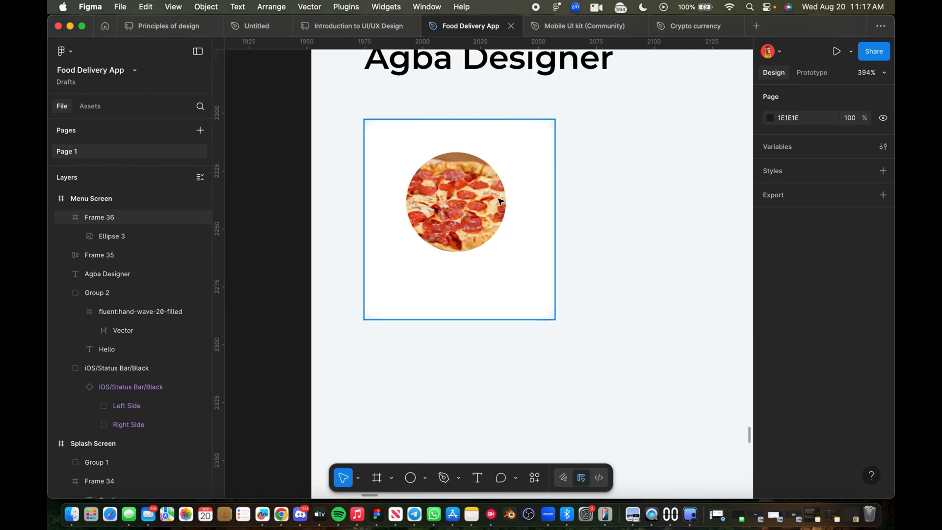
pyautogui.scroll(-3, 499, 199)
pyautogui.hscroll(5, 499, 200)
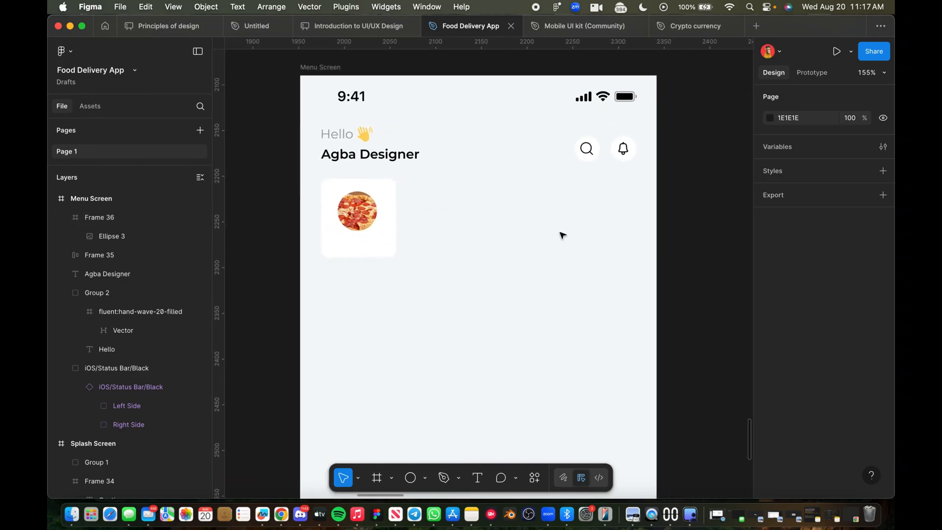
pyautogui.hscroll(5, 609, 228)
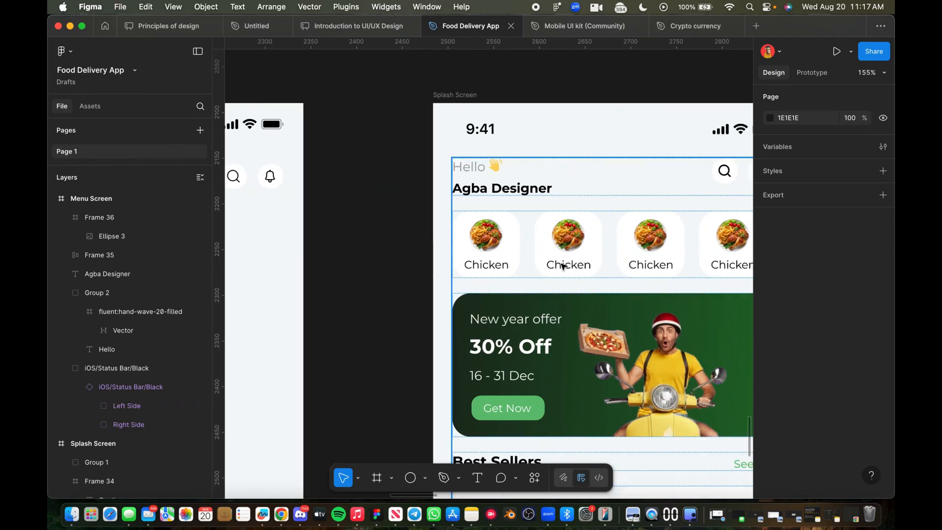
pyautogui.hscroll(-10, 540, 267)
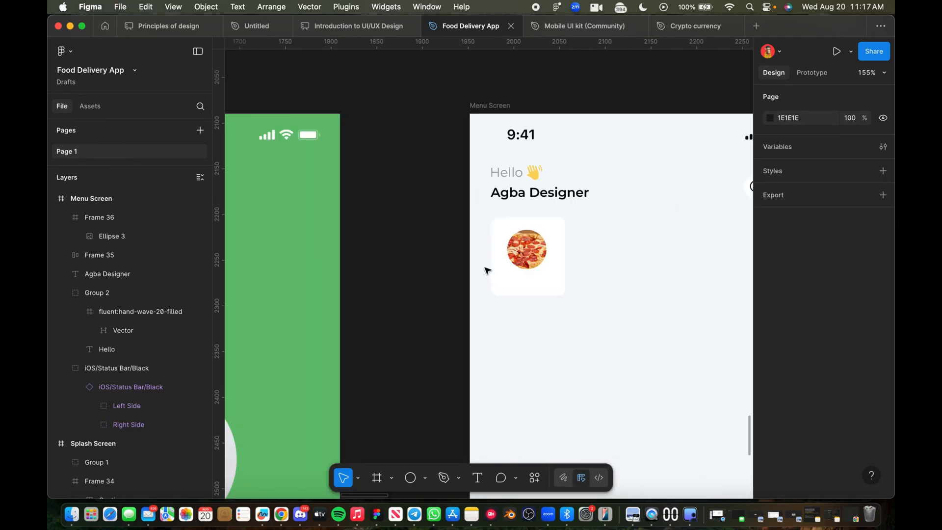
# Step: Add the text label "Pizza" inside the white card, at about X 29, Y 50
pyautogui.click(560, 279)
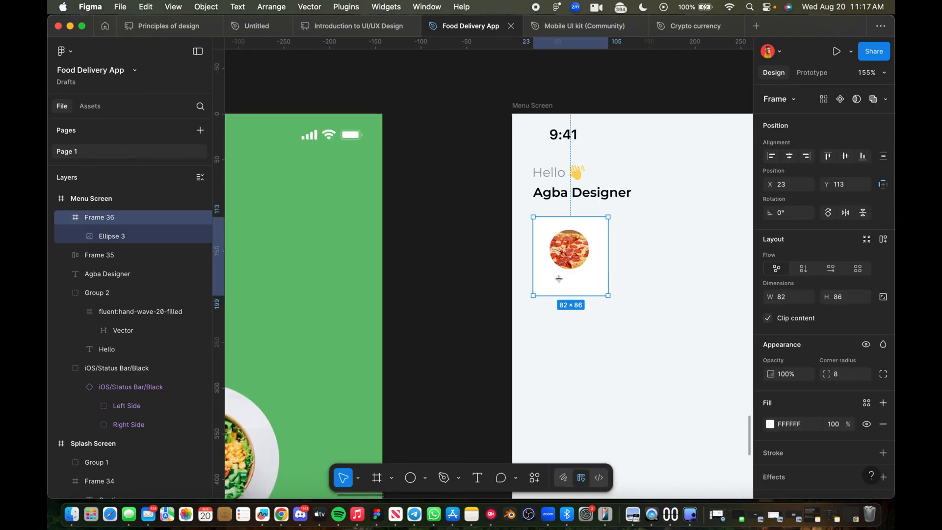
pyautogui.press('t')
pyautogui.click(546, 283)
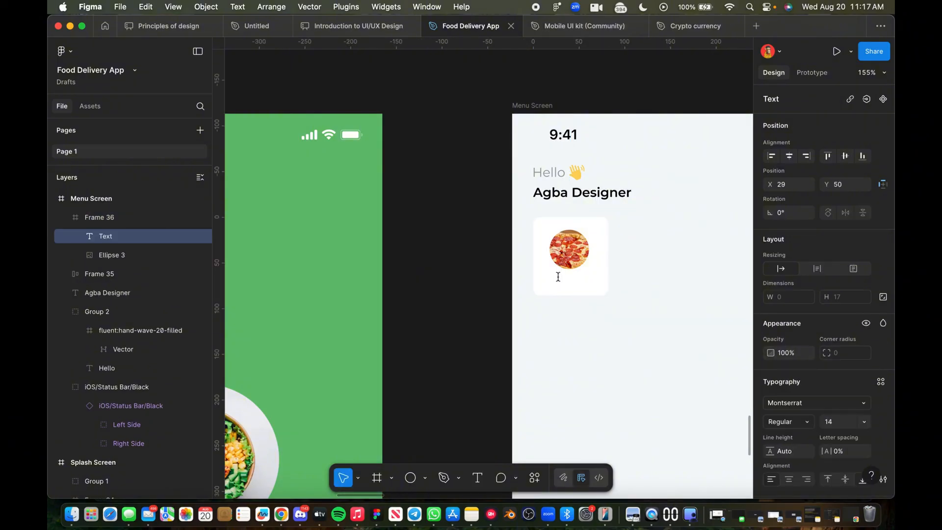
pyautogui.write('Pizza')
pyautogui.scroll(5, 556, 276)
pyautogui.click(566, 343)
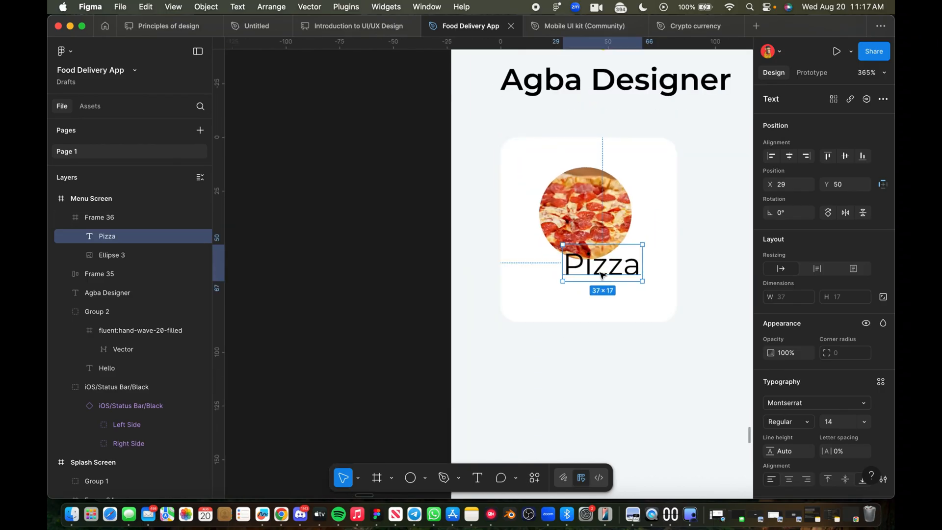
# Step: Move the Pizza label just below the circle to Y 59 and centre it horizontally in the card
pyautogui.moveTo(598, 285); pyautogui.dragTo(586, 293)
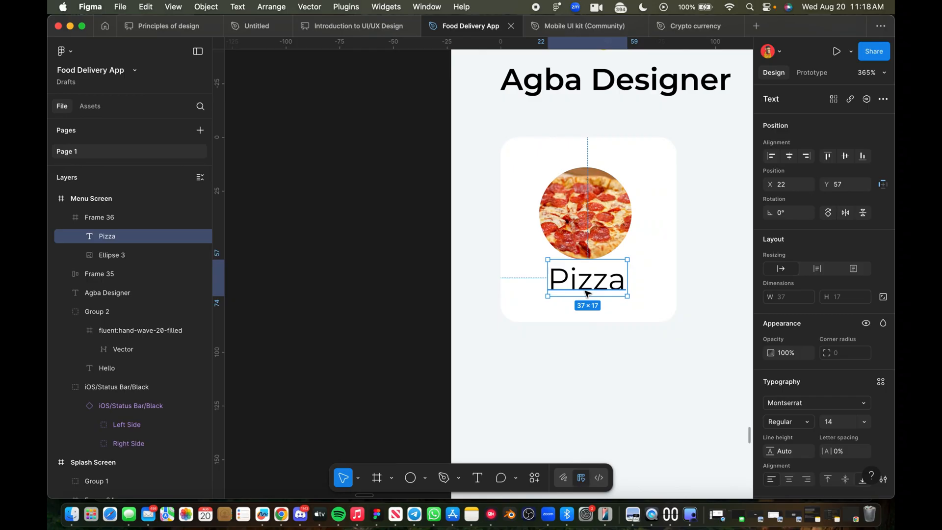
pyautogui.press('Down')
pyautogui.press('Down')
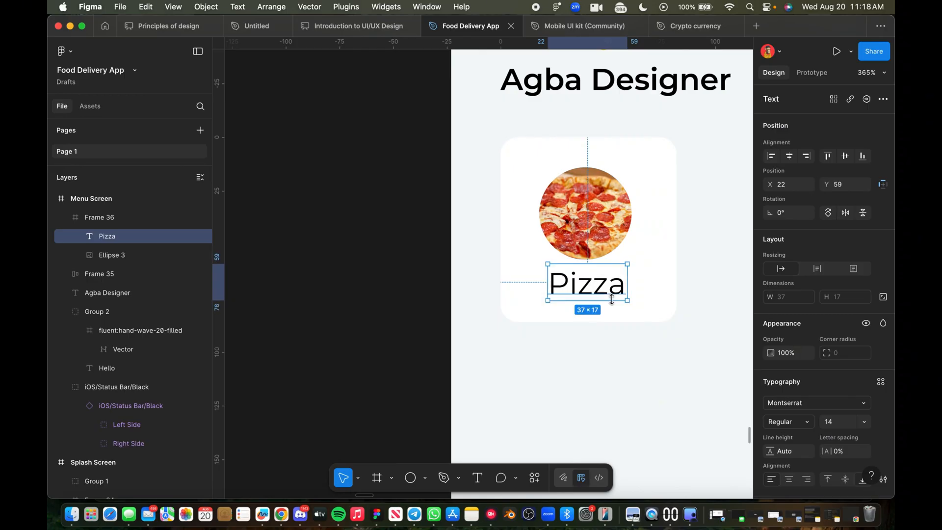
pyautogui.click(708, 269)
pyautogui.click(600, 293)
pyautogui.click(599, 293)
pyautogui.click(792, 158)
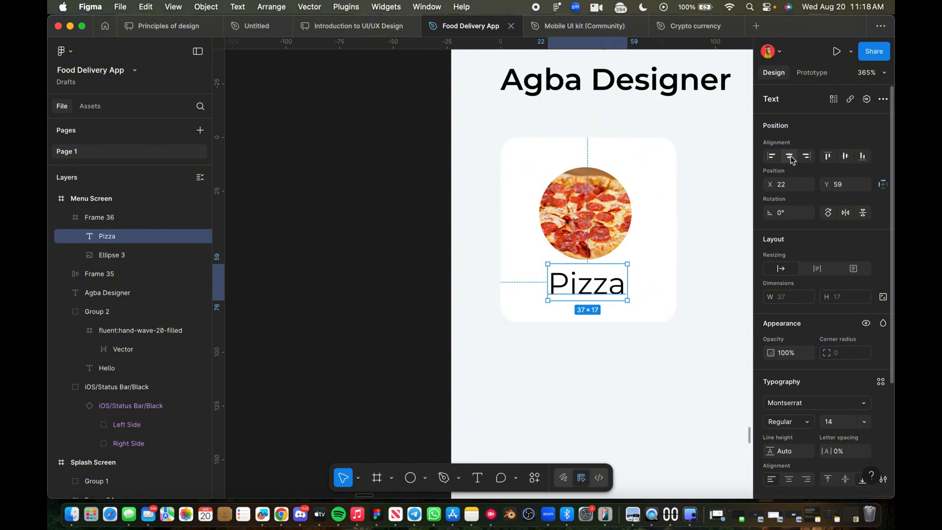
pyautogui.click(715, 244)
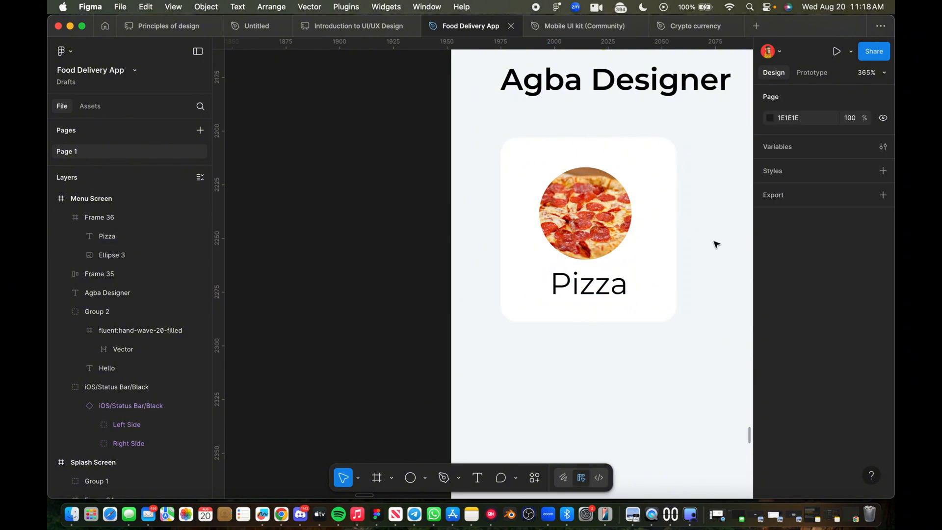
# Step: Set the Pizza label's font size to 12 and centre it horizontally in the card
pyautogui.scroll(-5, 716, 246)
pyautogui.hscroll(3, 686, 250)
pyautogui.click(608, 257)
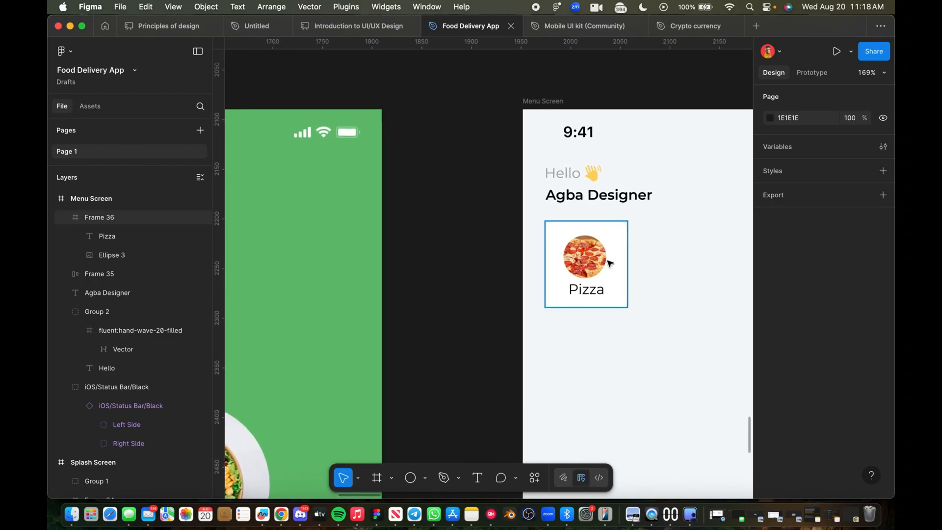
pyautogui.click(607, 292)
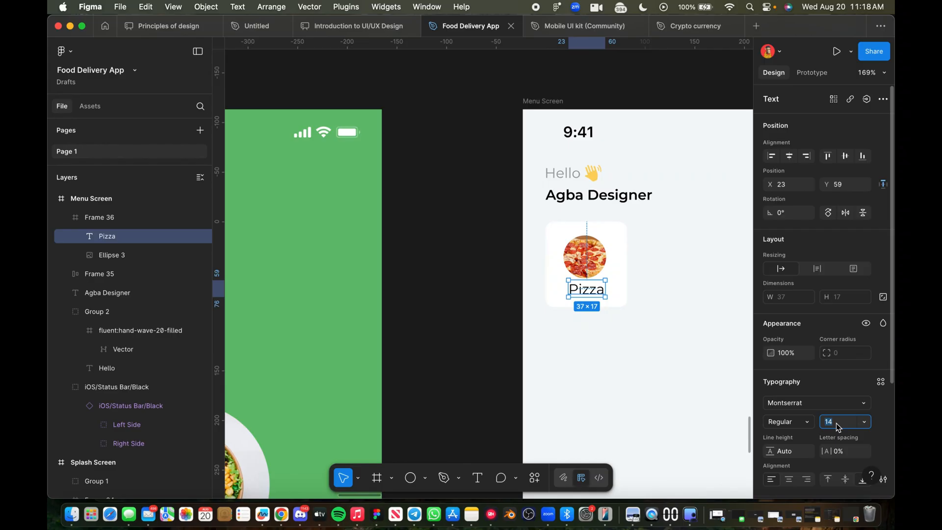
pyautogui.write('12')
pyautogui.press('Return')
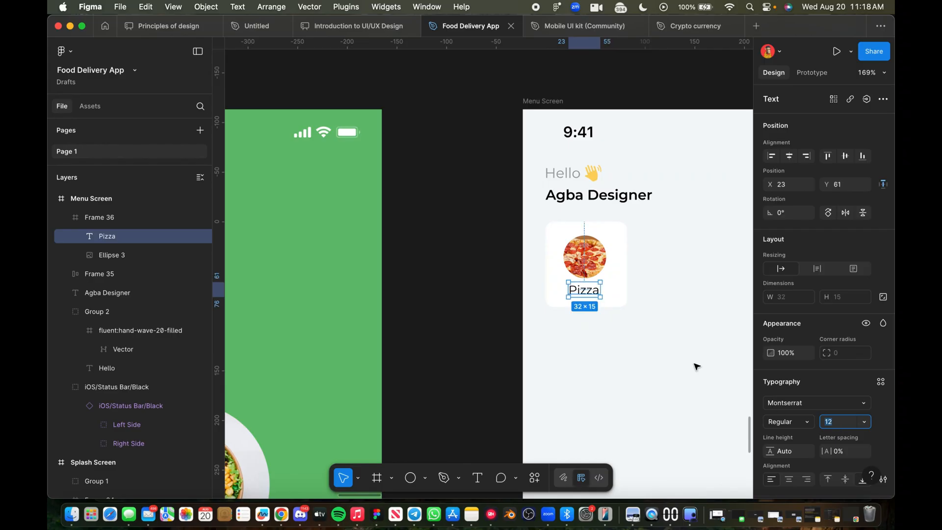
pyautogui.click(589, 291)
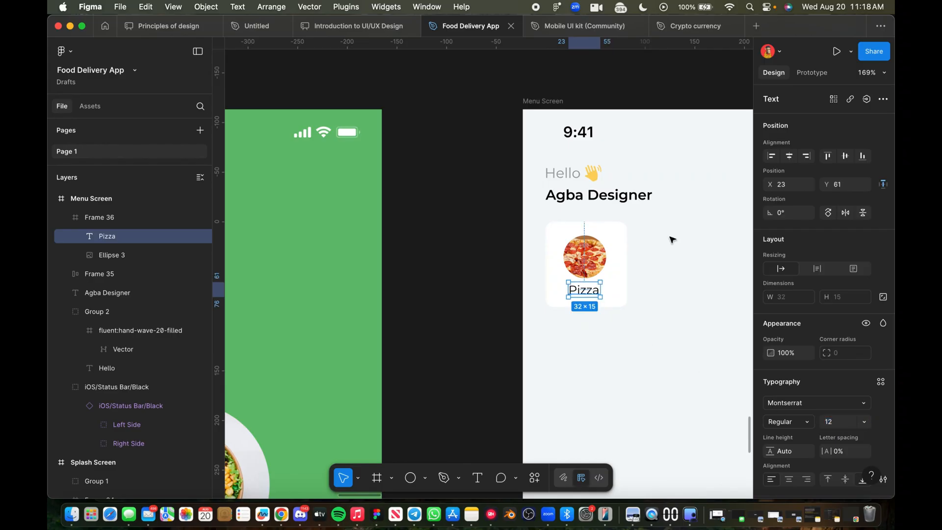
pyautogui.click(791, 157)
pyautogui.click(696, 266)
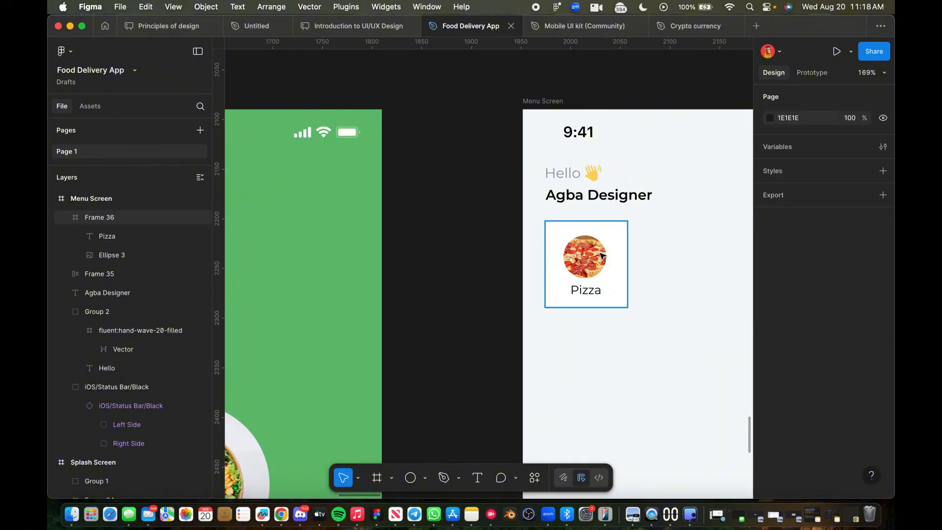
# Step: Duplicate the Pizza card three times to make a row of four cards spaced 16 apart
pyautogui.click(601, 255)
pyautogui.scroll(-5, 599, 260)
pyautogui.hscroll(4, 599, 261)
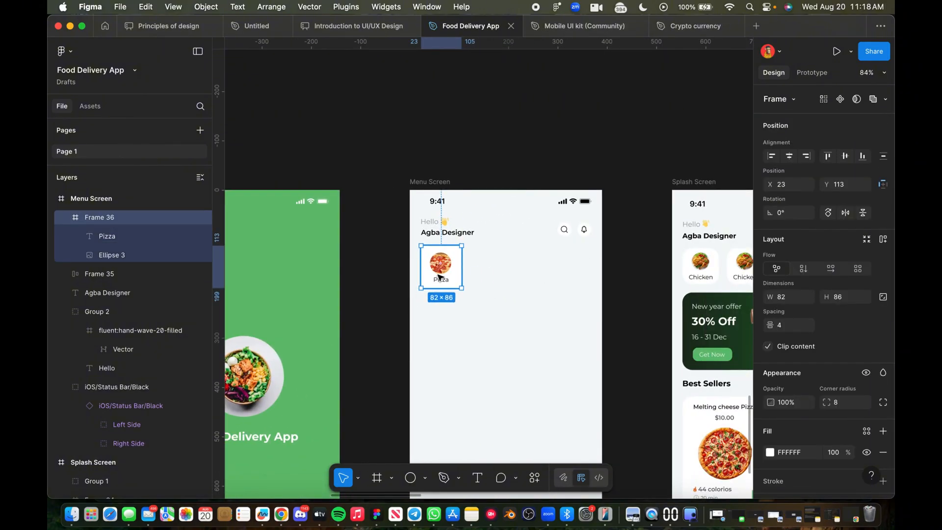
pyautogui.keyDown('alt'); pyautogui.moveTo(461, 276); pyautogui.dragTo(489, 275); pyautogui.keyUp('alt')
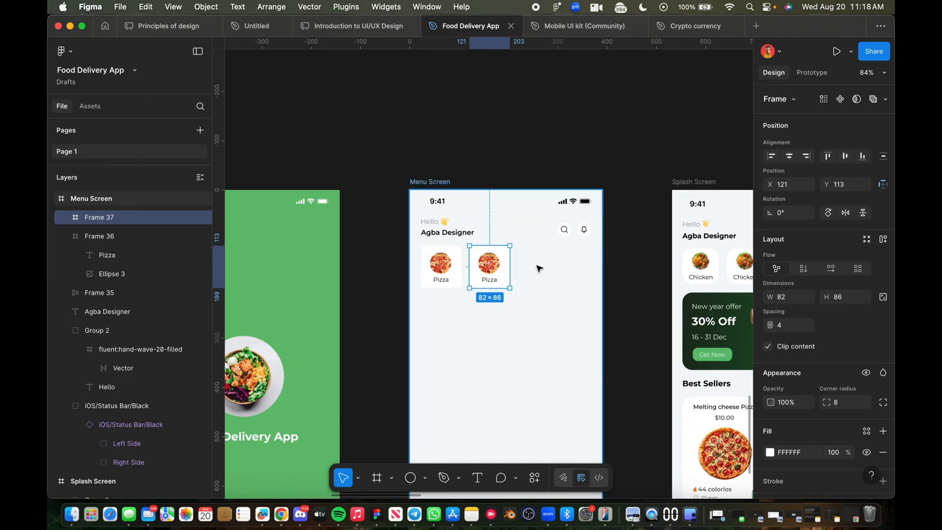
pyautogui.press('super+d')
pyautogui.press('super+d')
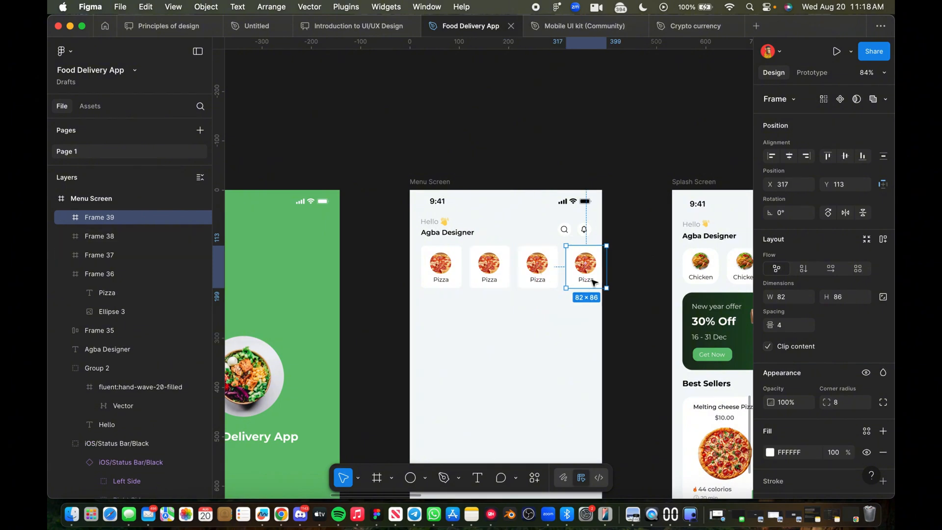
pyautogui.click(620, 337)
pyautogui.scroll(5, 607, 264)
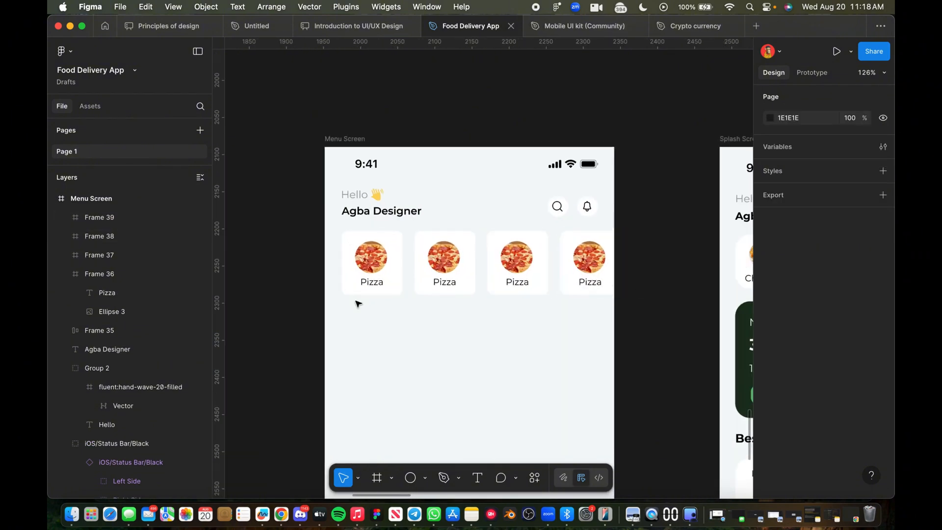
pyautogui.click(375, 275)
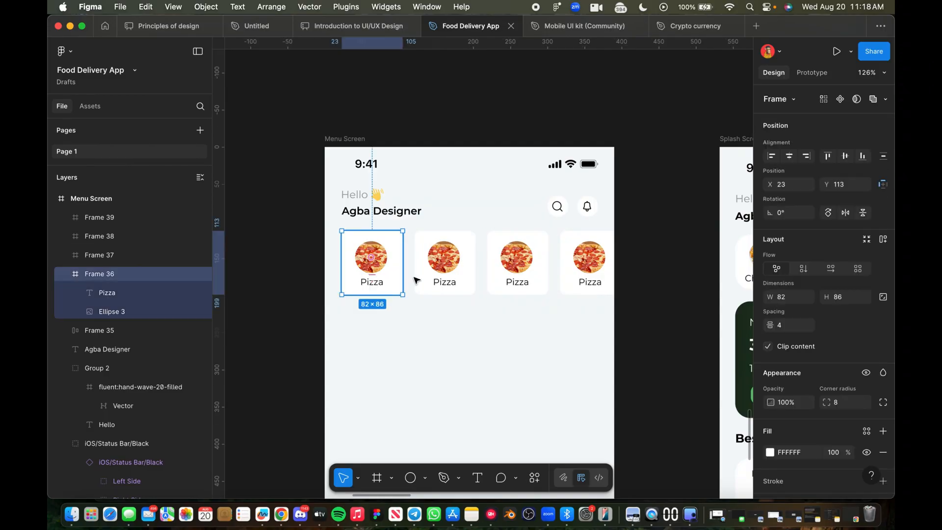
pyautogui.keyDown('shift'); pyautogui.click(448, 267); pyautogui.keyUp('shift')
pyautogui.keyDown('shift'); pyautogui.click(515, 267); pyautogui.keyUp('shift')
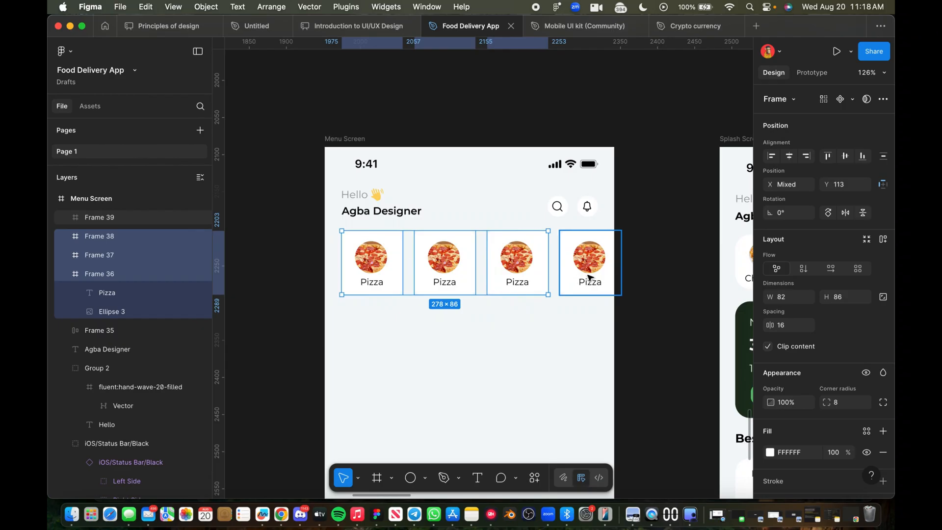
pyautogui.keyDown('shift'); pyautogui.click(589, 278); pyautogui.keyUp('shift')
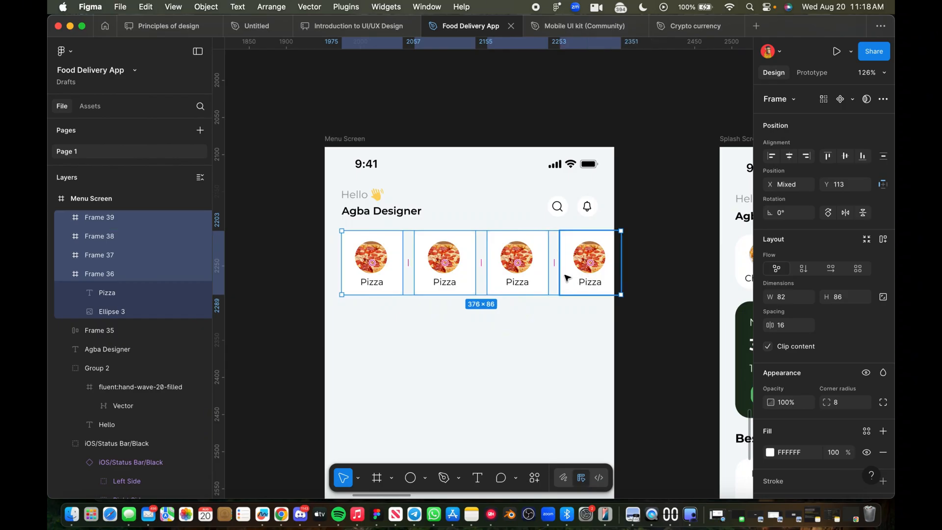
pyautogui.click(269, 301)
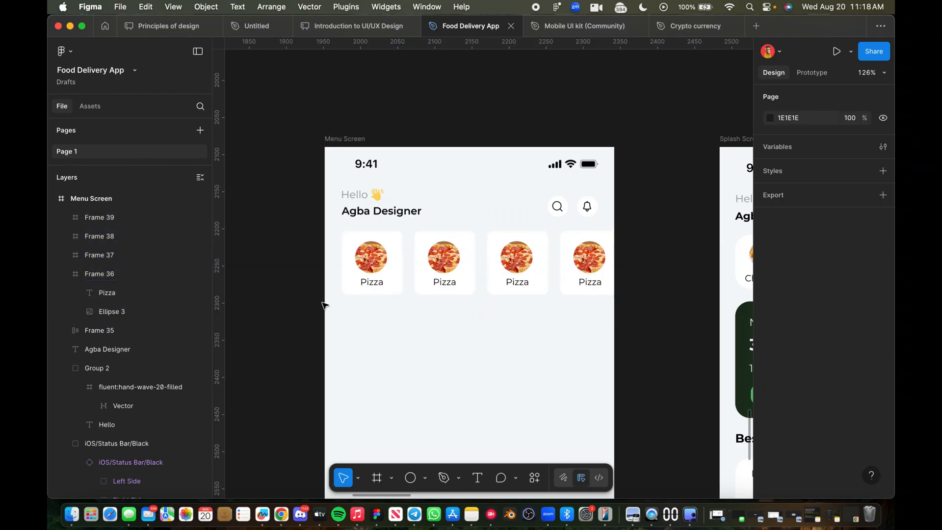
# Step: Select all four Pizza cards and reduce the spacing between them to 5
pyautogui.doubleClick(362, 276)
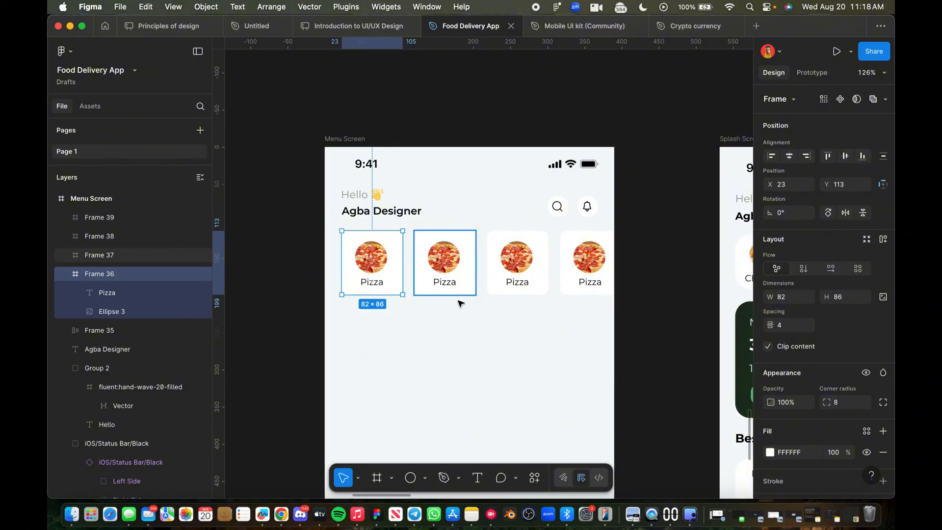
pyautogui.keyDown('shift'); pyautogui.click(452, 265); pyautogui.keyUp('shift')
pyautogui.keyDown('shift'); pyautogui.click(536, 272); pyautogui.keyUp('shift')
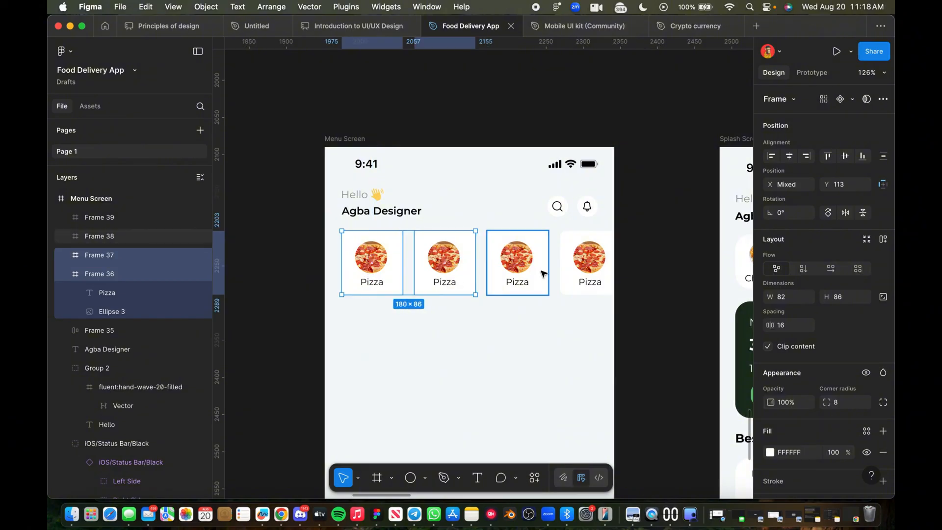
pyautogui.keyDown('shift'); pyautogui.click(584, 285); pyautogui.keyUp('shift')
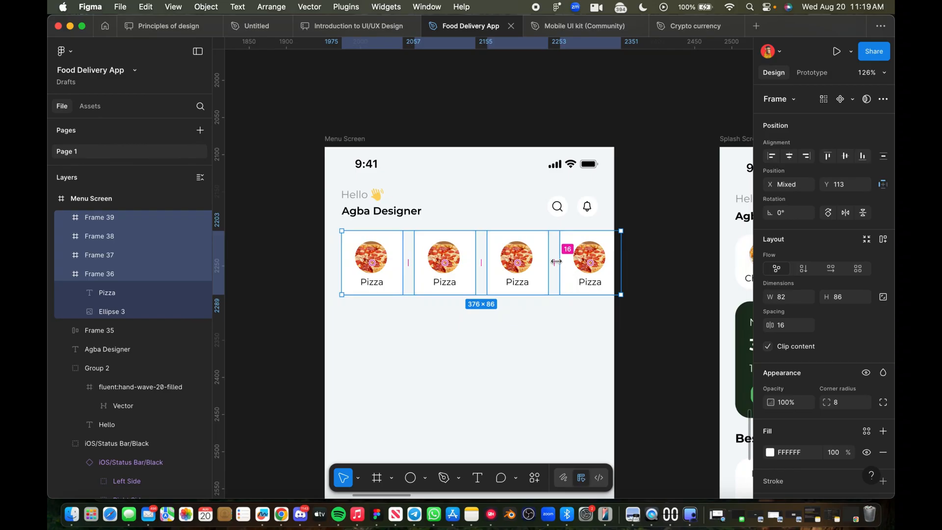
pyautogui.scroll(5, 555, 261)
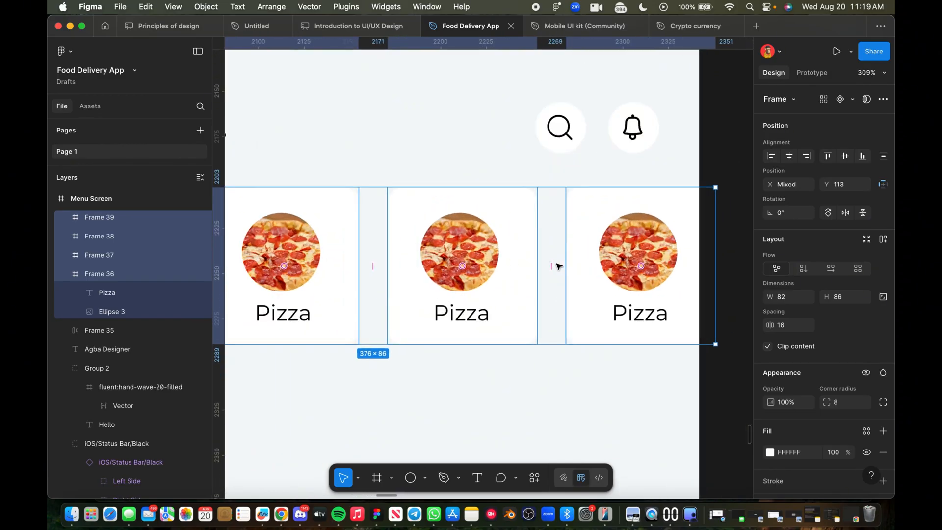
pyautogui.scroll(-3, 559, 265)
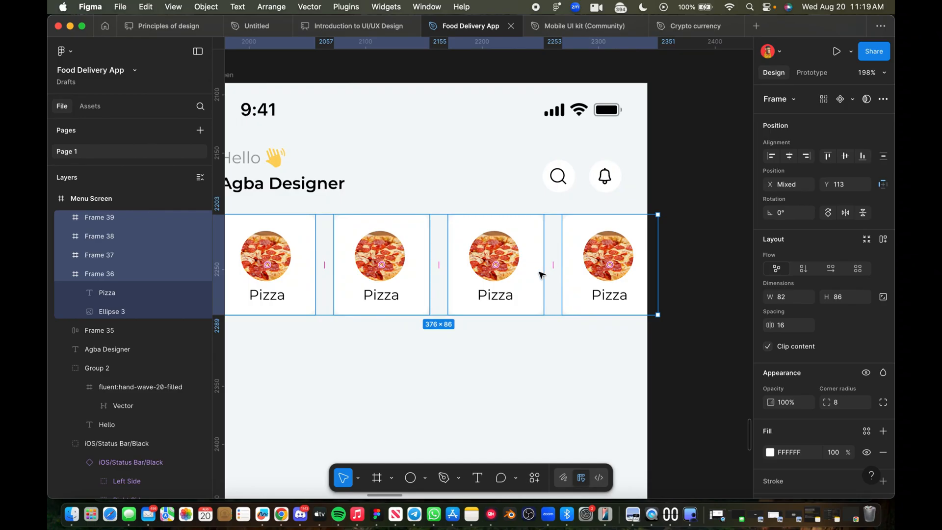
pyautogui.moveTo(555, 264)
pyautogui.moveTo(555, 264); pyautogui.dragTo(532, 265)
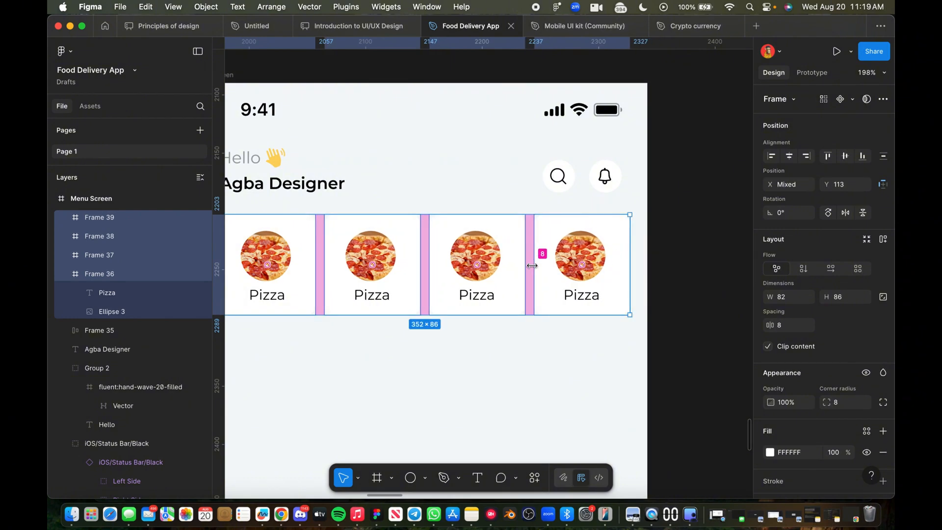
pyautogui.moveTo(532, 265); pyautogui.dragTo(522, 266)
pyautogui.click(543, 372)
pyautogui.keyDown('ctrl'); pyautogui.scroll(-5, 543, 372); pyautogui.keyUp('ctrl')
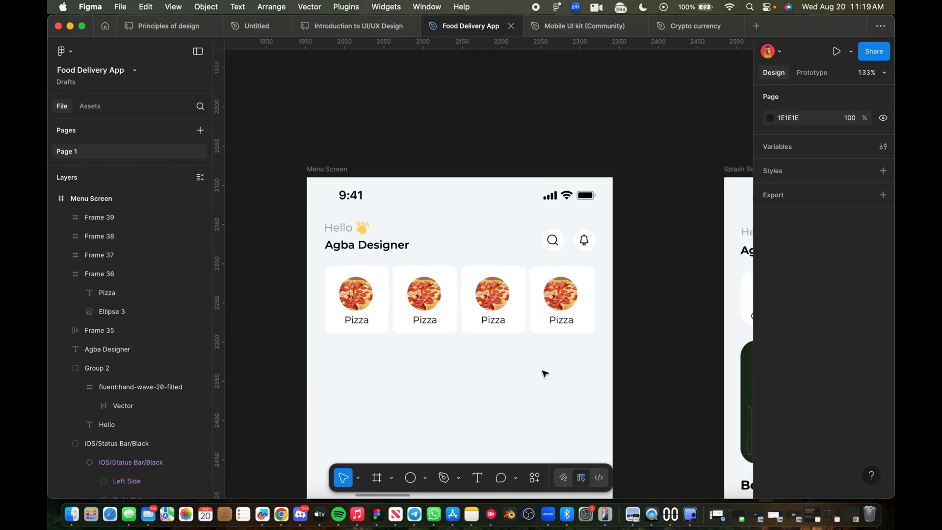
# Step: Narrow the four Pizza cards together to about 78 wide each, making the row about 325 wide
pyautogui.keyDown('ctrl'); pyautogui.scroll(-5, 454, 319); pyautogui.keyUp('ctrl')
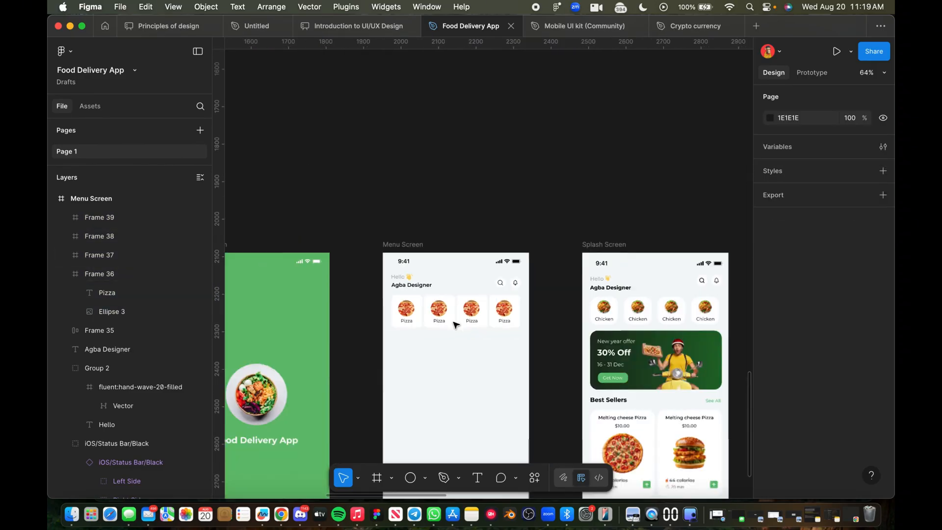
pyautogui.keyDown('ctrl'); pyautogui.scroll(5, 456, 325); pyautogui.keyUp('ctrl')
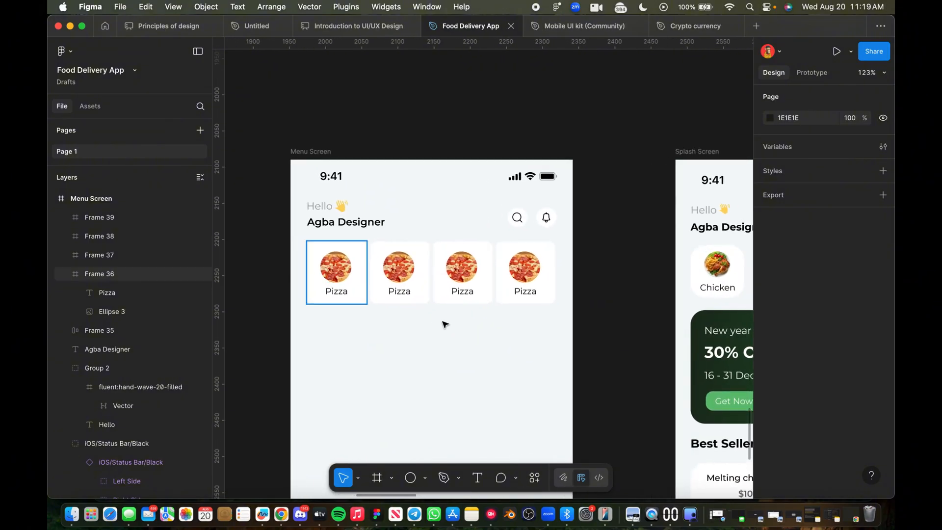
pyautogui.click(338, 288)
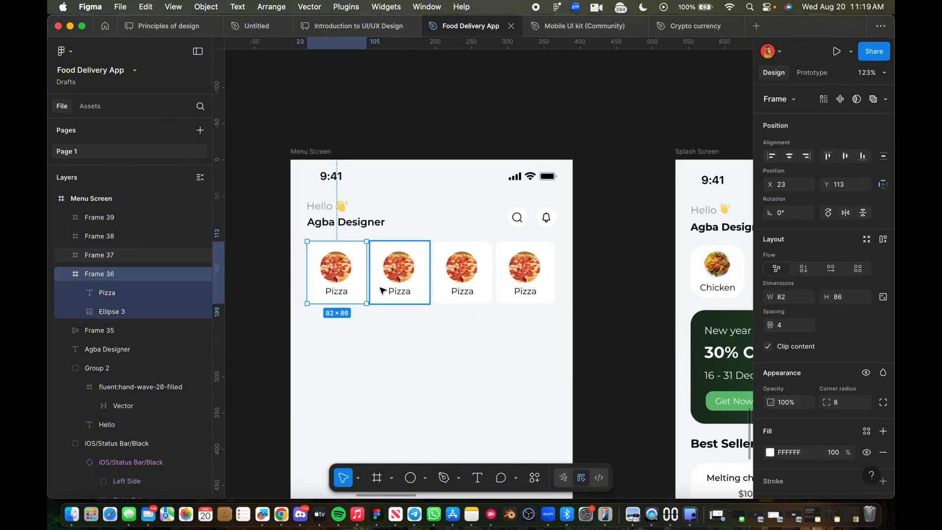
pyautogui.keyDown('shift'); pyautogui.click(387, 291); pyautogui.keyUp('shift')
pyautogui.keyDown('shift'); pyautogui.click(468, 288); pyautogui.keyUp('shift')
pyautogui.keyDown('shift'); pyautogui.click(525, 293); pyautogui.keyUp('shift')
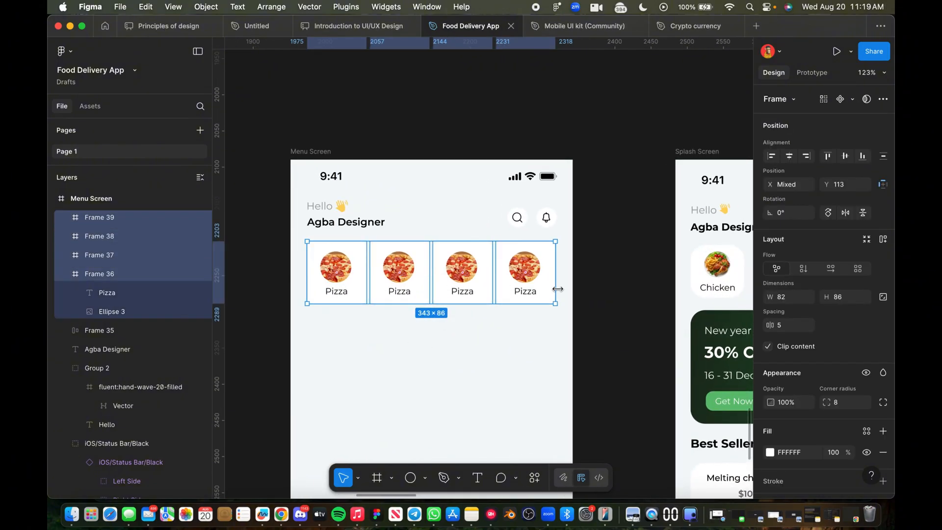
pyautogui.moveTo(557, 289); pyautogui.dragTo(544, 289)
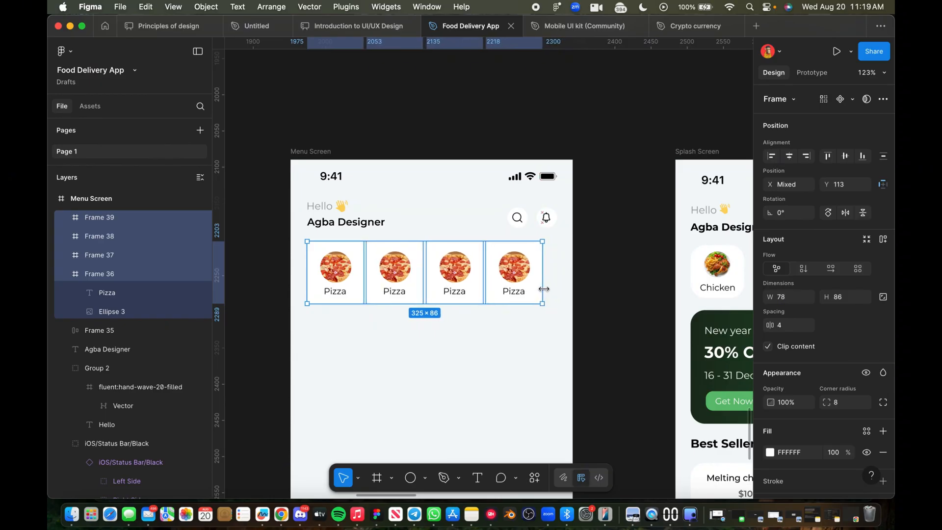
# Step: Wrap the four Pizza cards in a horizontal auto layout with a gap of 11
pyautogui.rightClick(514, 275)
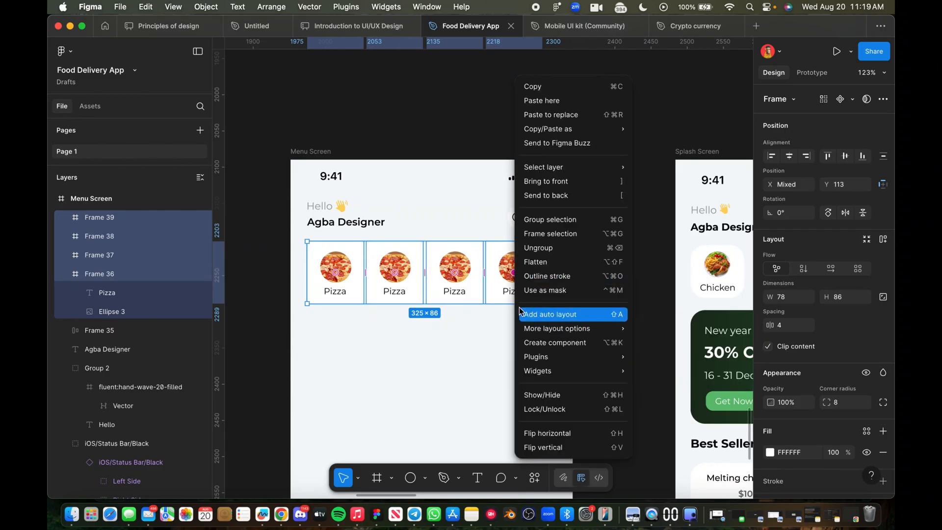
pyautogui.click(541, 316)
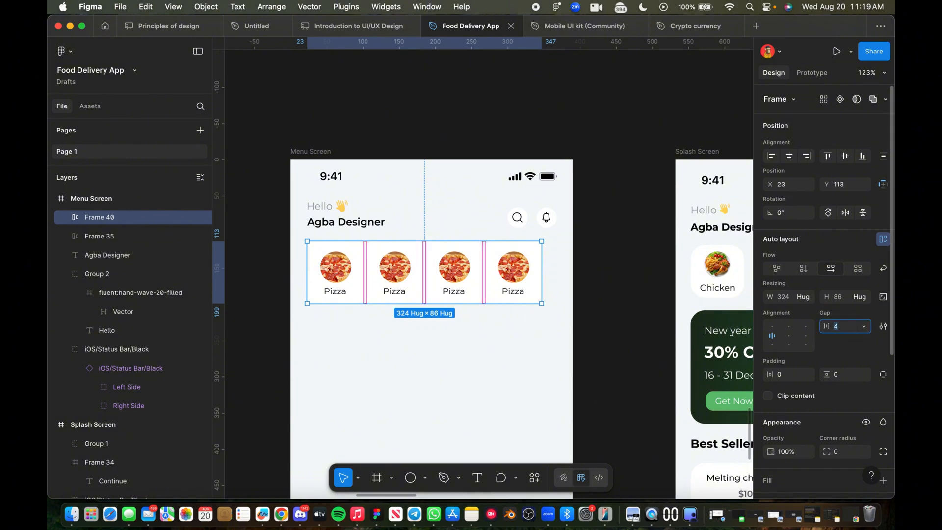
pyautogui.press('Up')
pyautogui.press('Up')
pyautogui.press('Up')
pyautogui.press('Up')
pyautogui.press('Up')
pyautogui.press('Up')
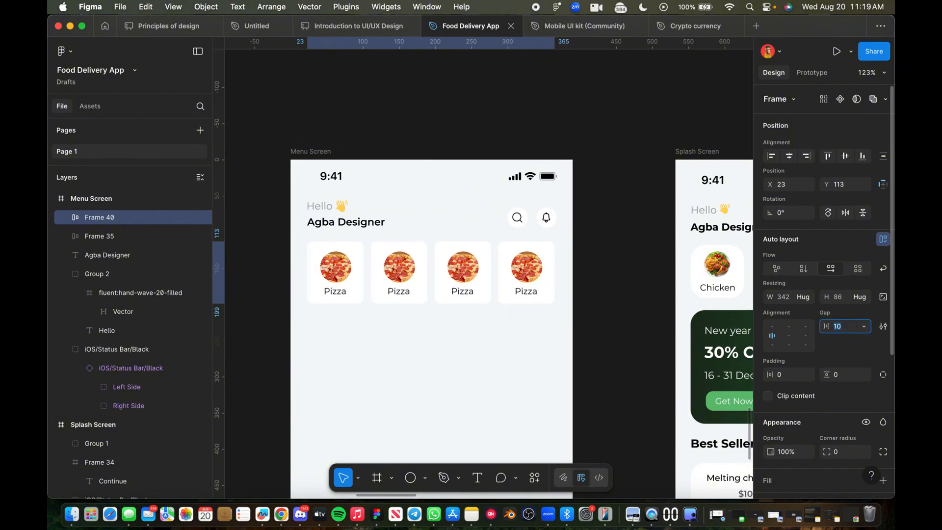
pyautogui.press('Up')
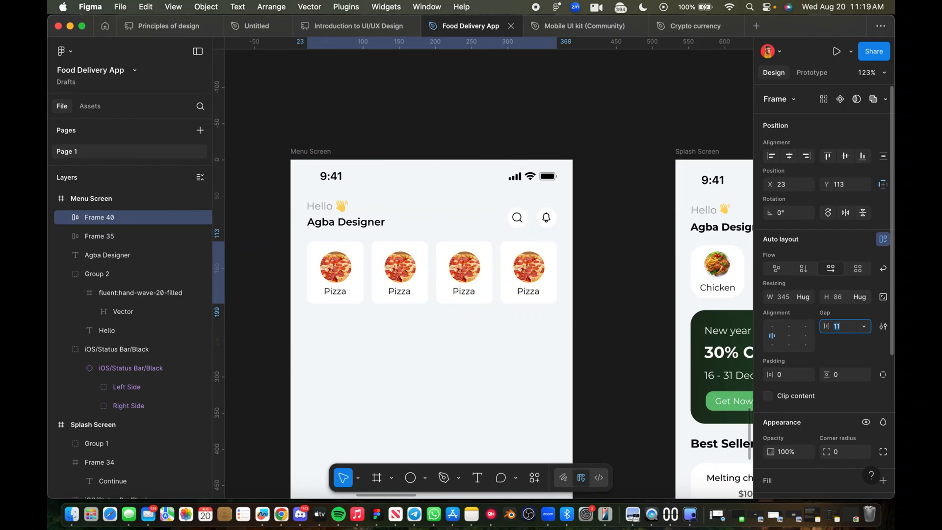
pyautogui.click(562, 374)
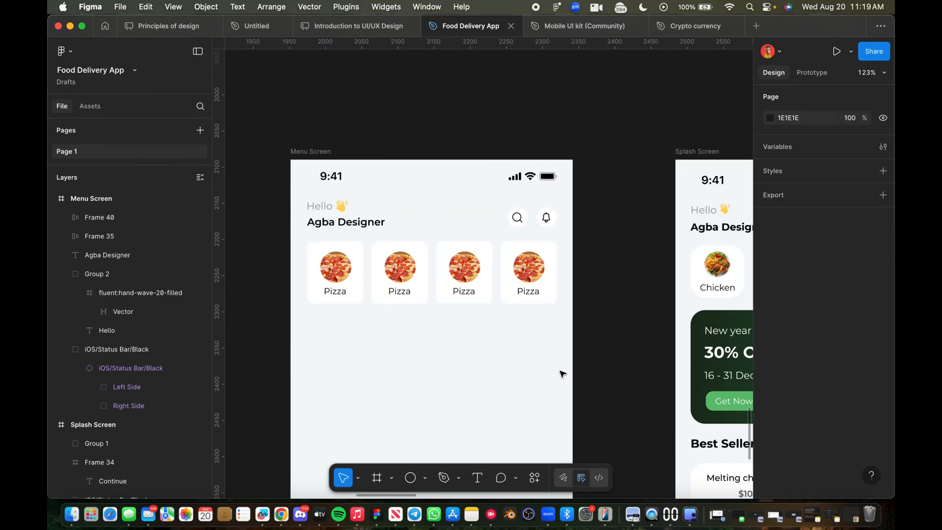
# Step: Examine the dimensions, corner radius and fill of the green 30% Off banner in the finished home screen design
pyautogui.scroll(-5, 562, 373)
pyautogui.scroll(-2, 563, 355)
pyautogui.hscroll(1, 563, 354)
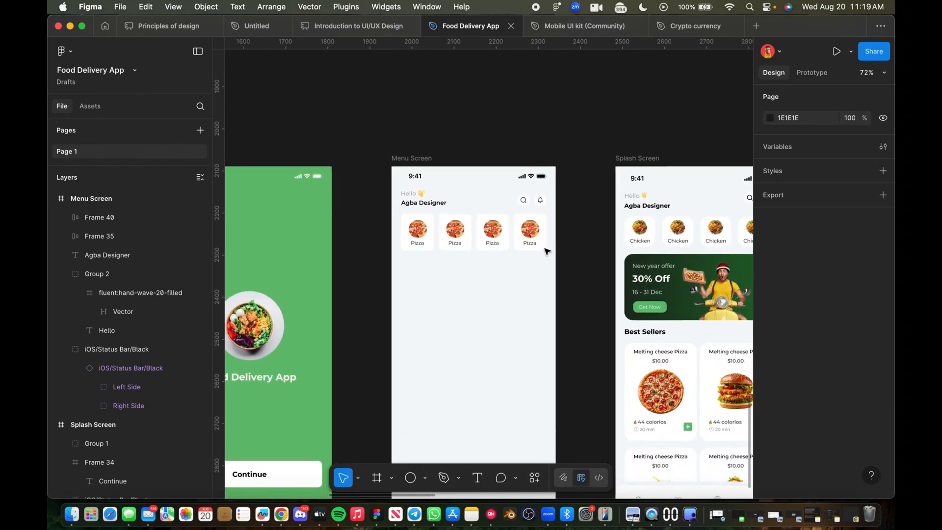
pyautogui.doubleClick(673, 272)
pyautogui.doubleClick(673, 273)
pyautogui.hscroll(3, 673, 272)
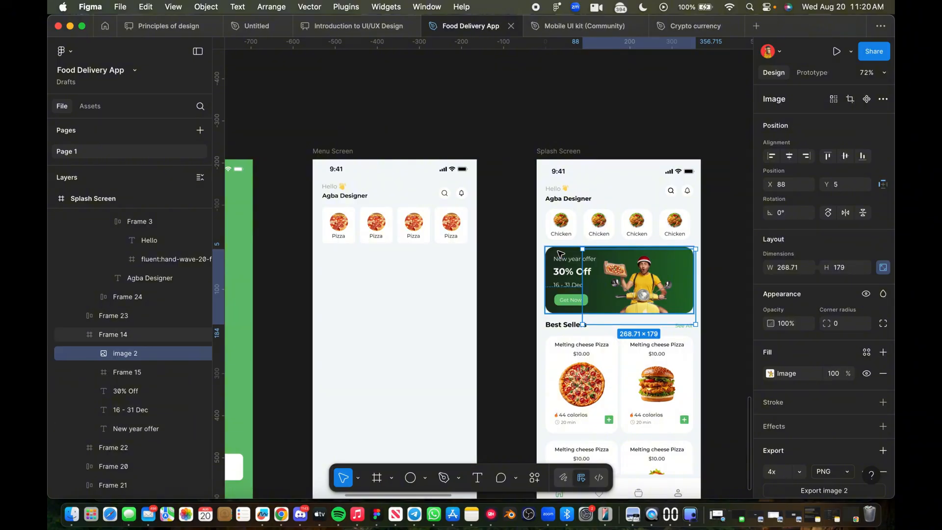
pyautogui.press('Escape')
pyautogui.hscroll(-1, 428, 339)
pyautogui.hscroll(-1, 428, 339)
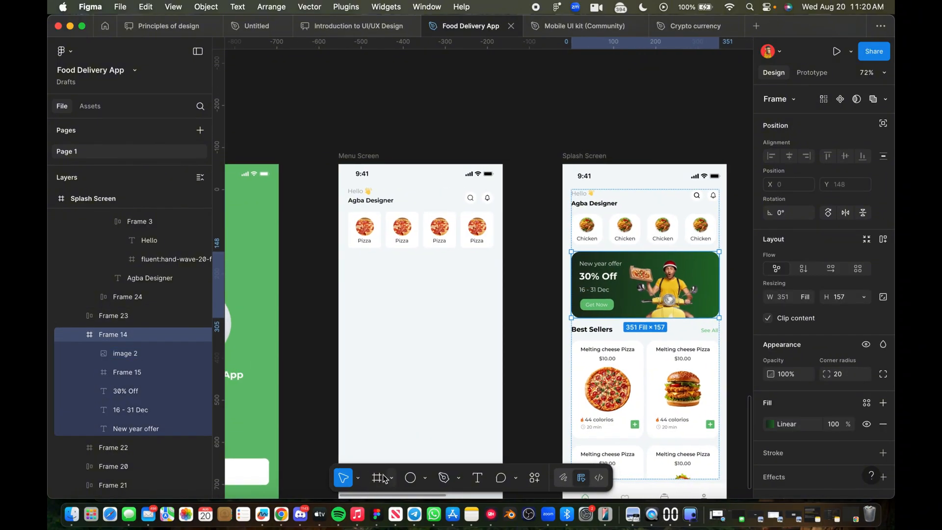
# Step: Draw a banner frame about 345 × 151 below the Pizza cards on the Menu Screen, at X 23, Y 223
pyautogui.click(376, 477)
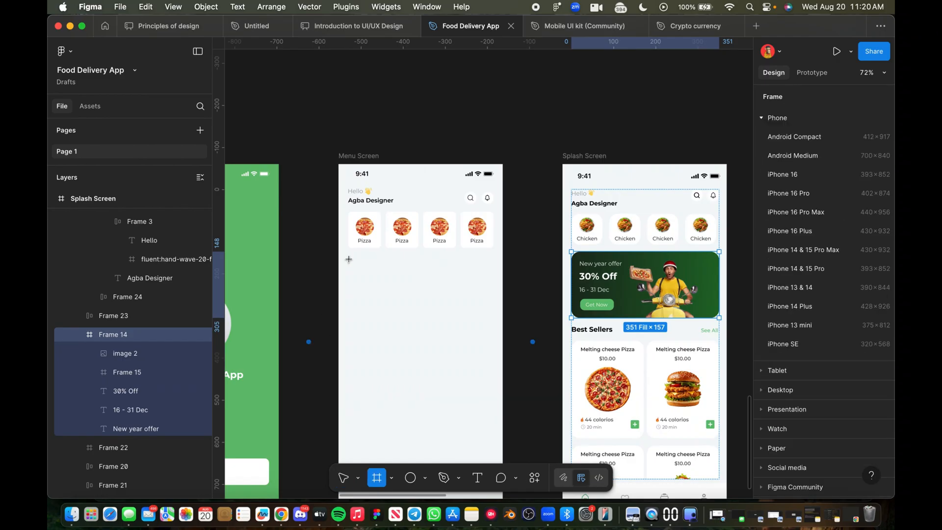
pyautogui.moveTo(347, 258); pyautogui.dragTo(494, 322)
pyautogui.moveTo(345, 271); pyautogui.dragTo(349, 271)
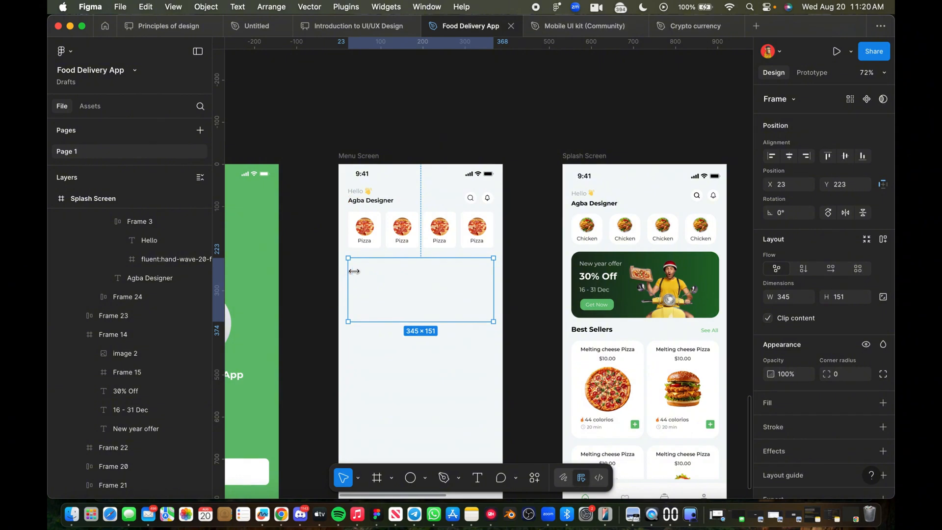
# Step: Shorten the banner frame on the Menu Screen to a height of about 142 and add a white FFFFFF fill
pyautogui.moveTo(467, 322); pyautogui.dragTo(457, 318)
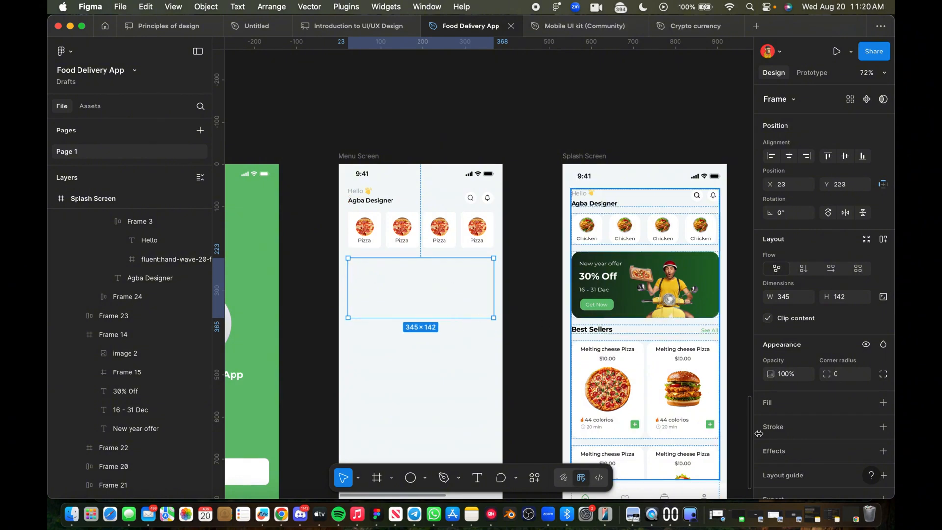
pyautogui.click(883, 402)
pyautogui.click(770, 424)
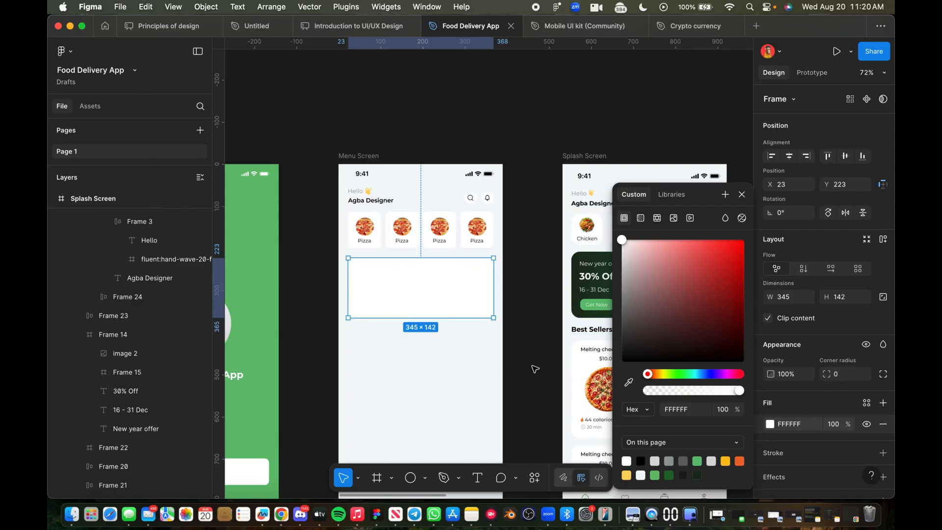
pyautogui.click(485, 356)
pyautogui.click(457, 275)
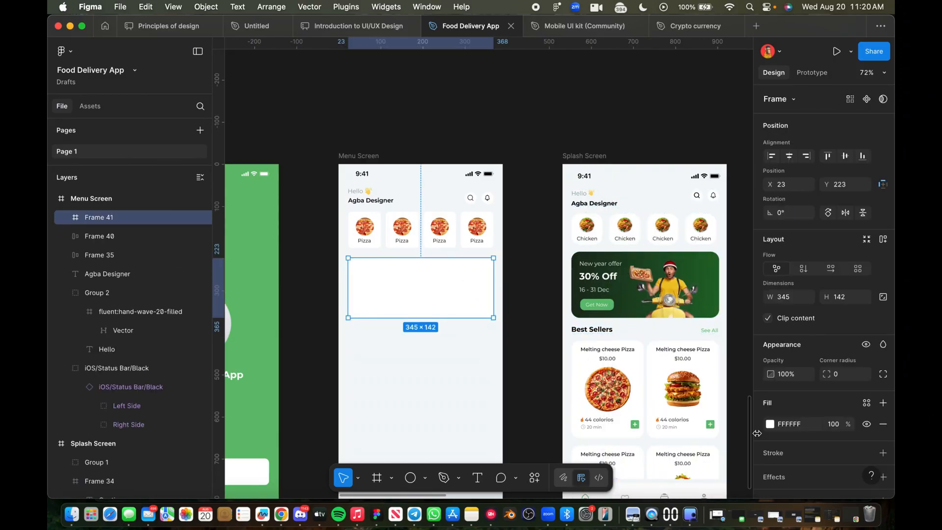
# Step: Recolour the banner frame's fill to the dark green 216729 sampled from the finished 30% Off banner
pyautogui.click(770, 424)
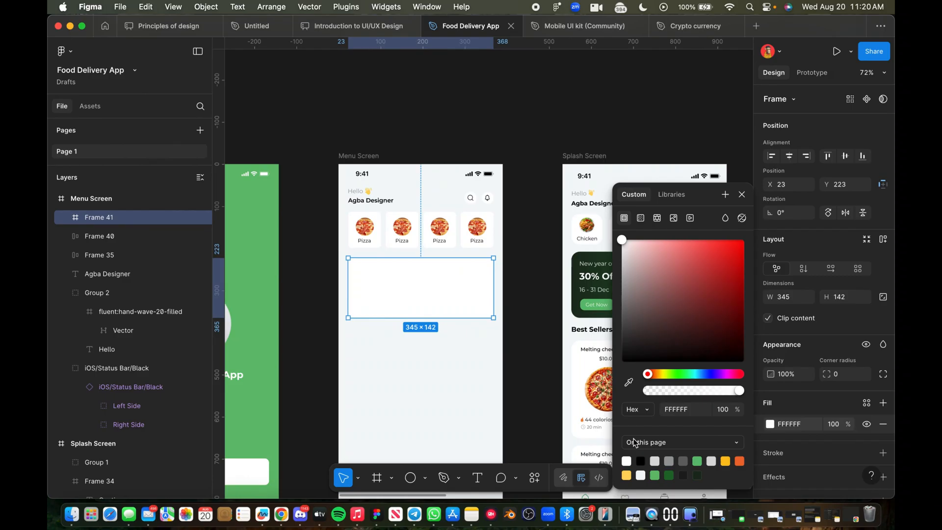
pyautogui.click(628, 382)
pyautogui.hscroll(5, 530, 324)
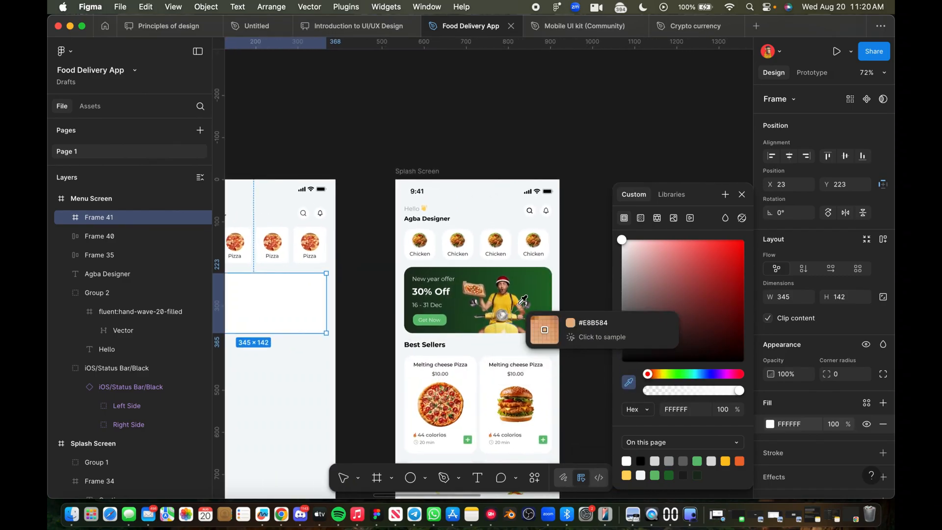
pyautogui.click(537, 292)
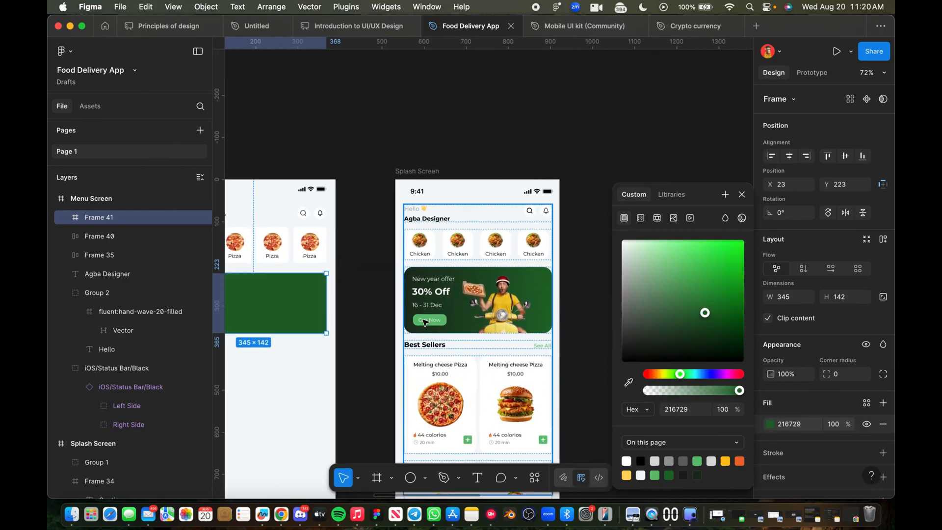
pyautogui.hscroll(-3, 425, 322)
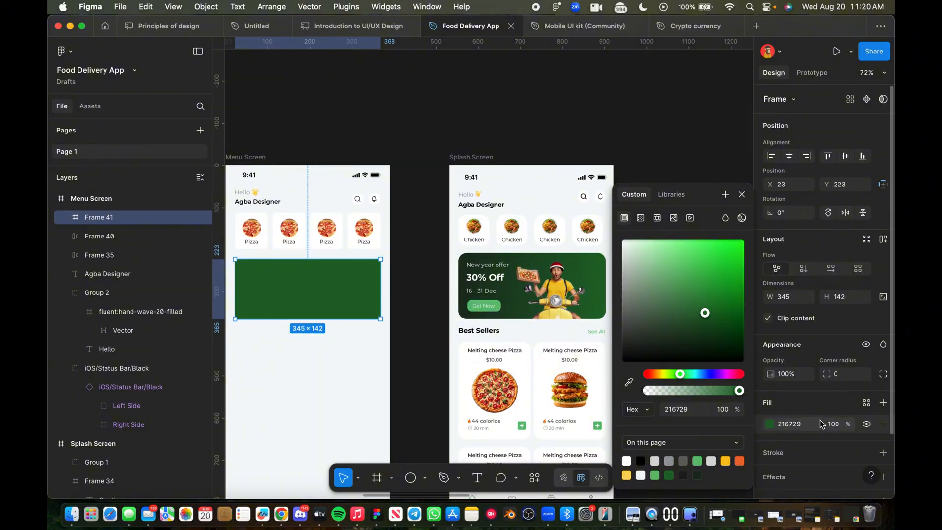
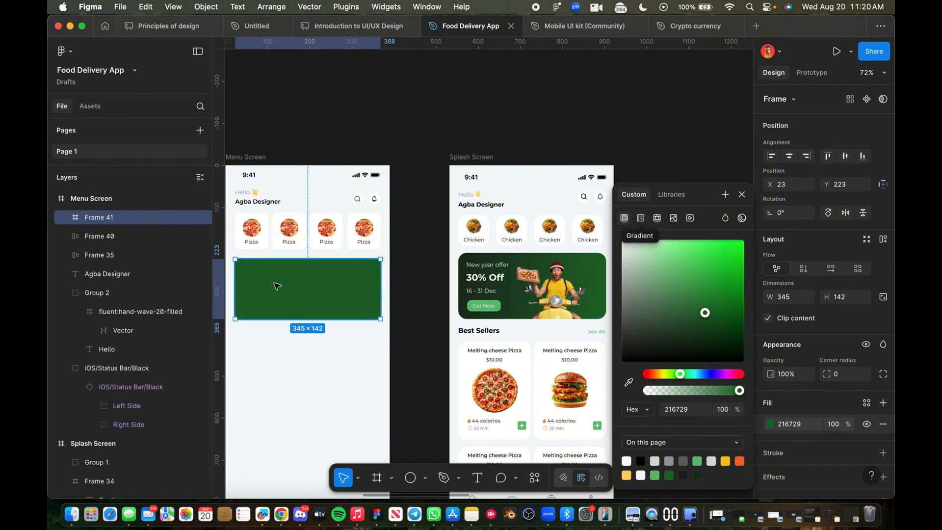
pyautogui.click(742, 194)
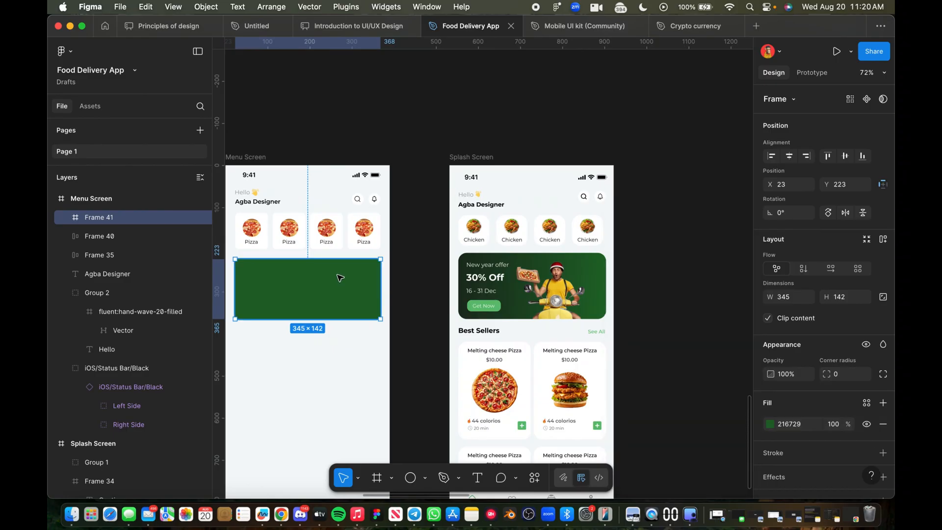
# Step: Convert the banner's fill to a linear gradient running nearly horizontally, with the 216729 end at the right edge and the 100% end at the left edge
pyautogui.click(770, 425)
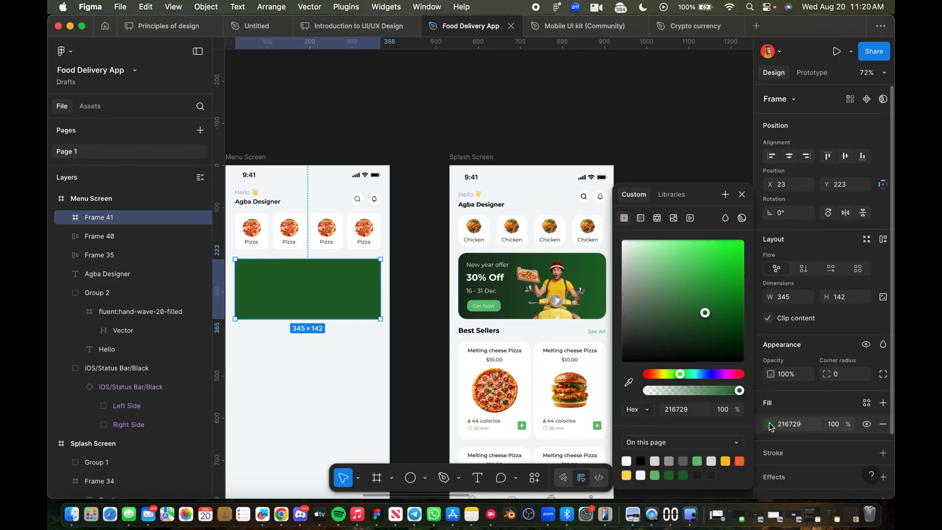
pyautogui.click(643, 218)
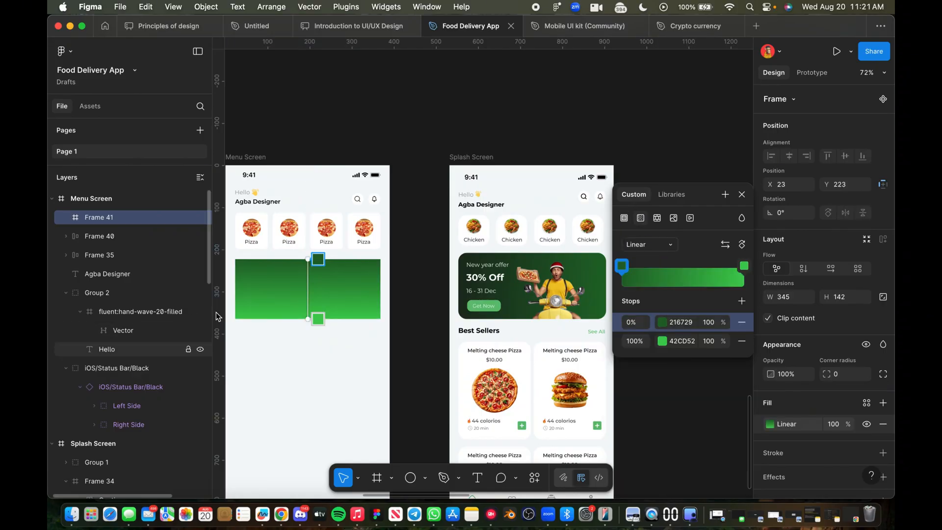
pyautogui.hscroll(-5, 327, 339)
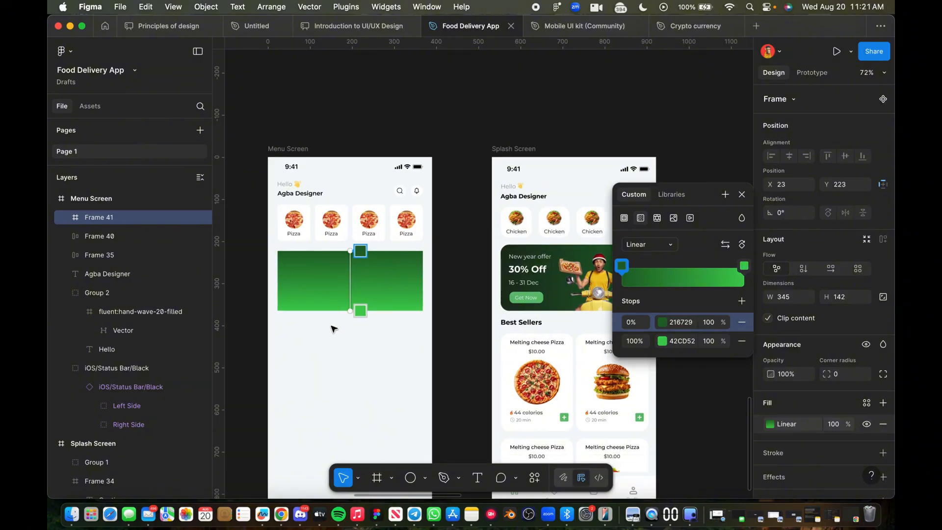
pyautogui.scroll(5, 357, 339)
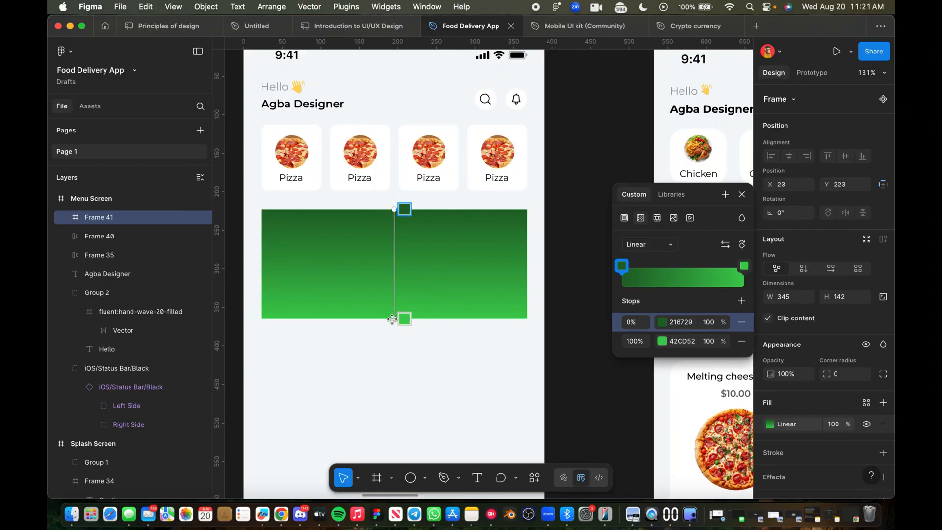
pyautogui.moveTo(392, 319); pyautogui.dragTo(264, 245)
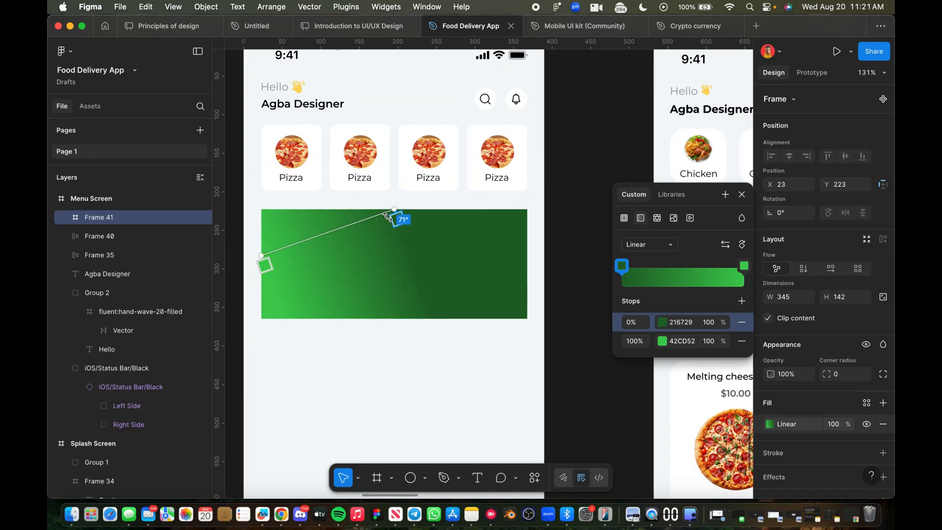
pyautogui.moveTo(394, 210); pyautogui.dragTo(528, 259)
# Step: Set the banner gradient's 100% stop to the near-black green 111D13
pyautogui.click(259, 266)
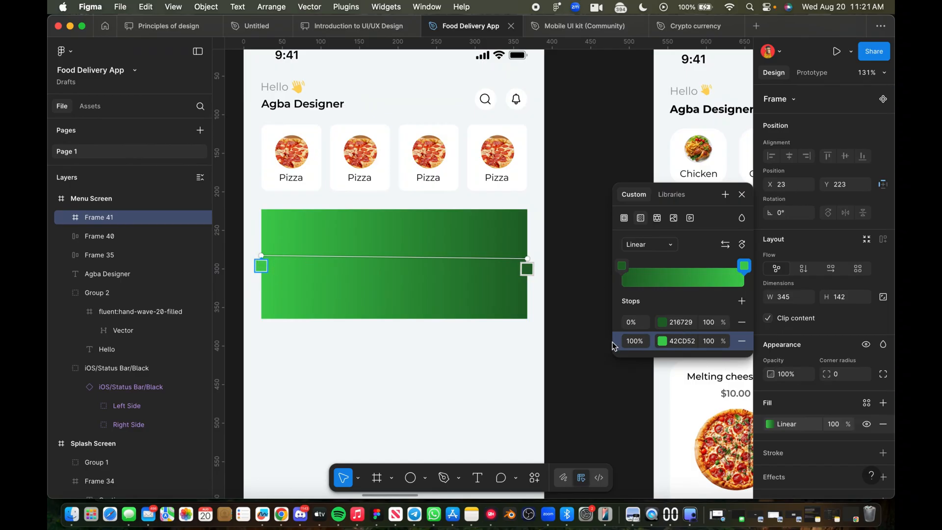
pyautogui.click(663, 341)
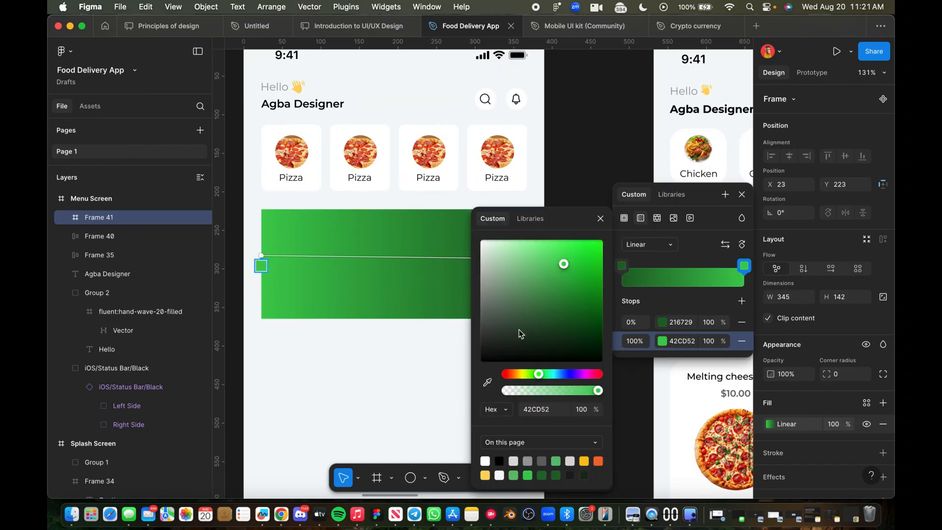
pyautogui.click(534, 303)
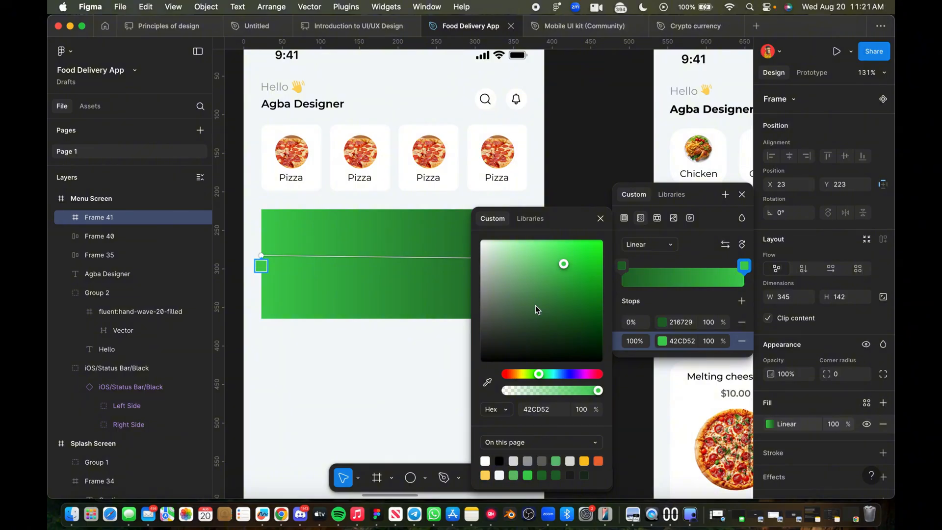
pyautogui.click(532, 330)
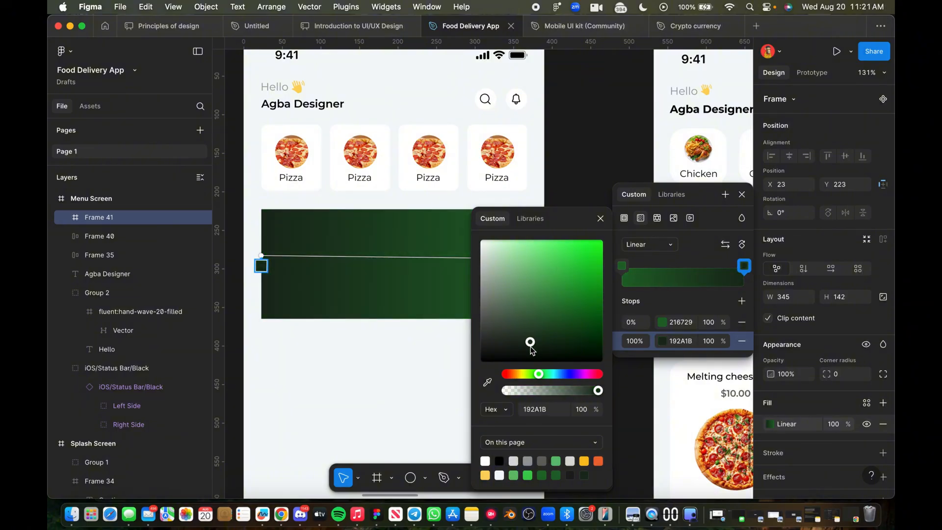
pyautogui.moveTo(530, 347); pyautogui.dragTo(530, 353)
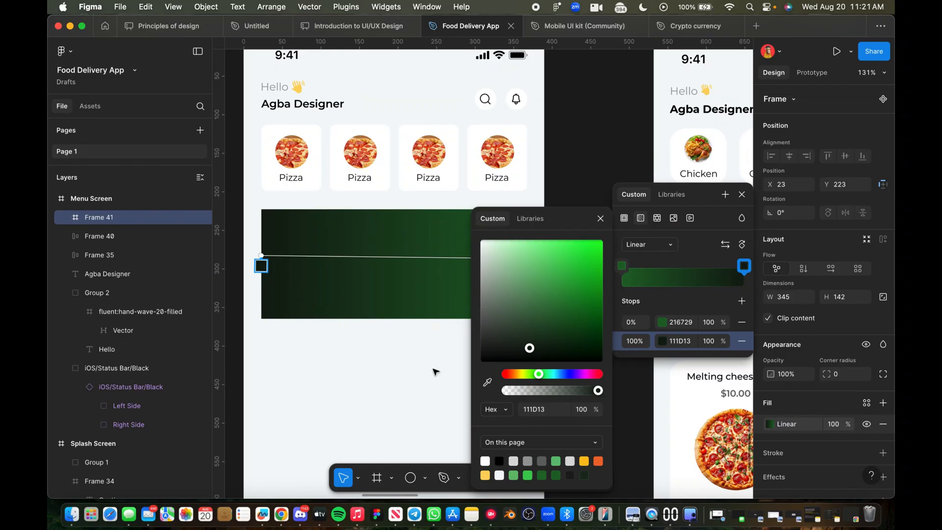
pyautogui.click(406, 371)
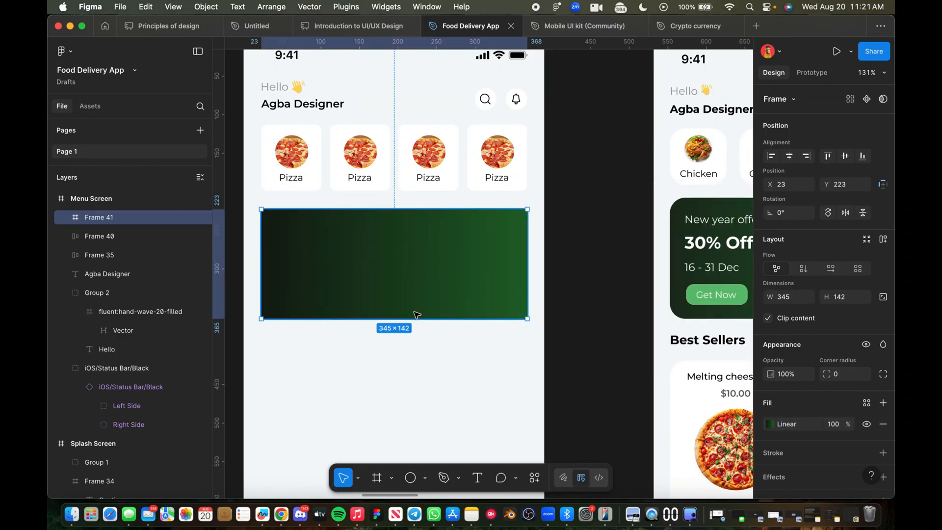
# Step: Extend the gradient's dark end a little beyond the banner's left edge to soften the dark area
pyautogui.scroll(-5, 415, 316)
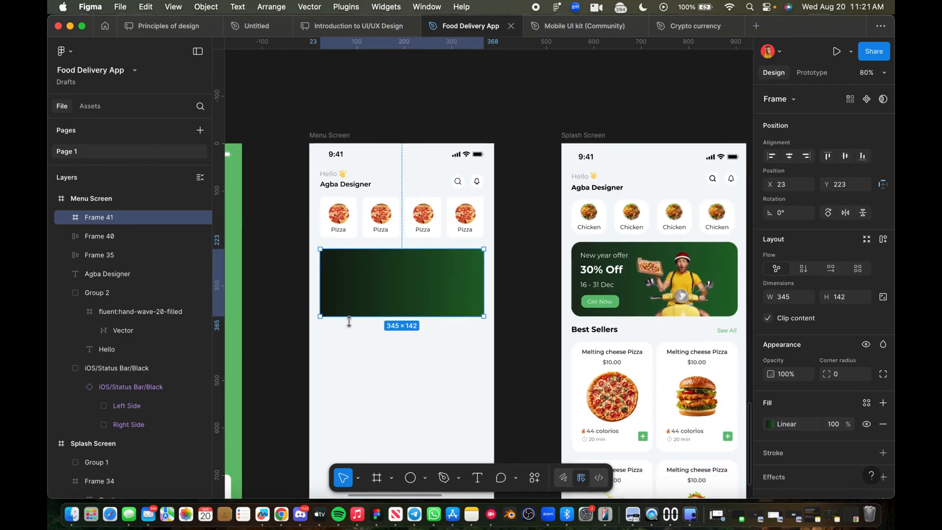
pyautogui.click(769, 425)
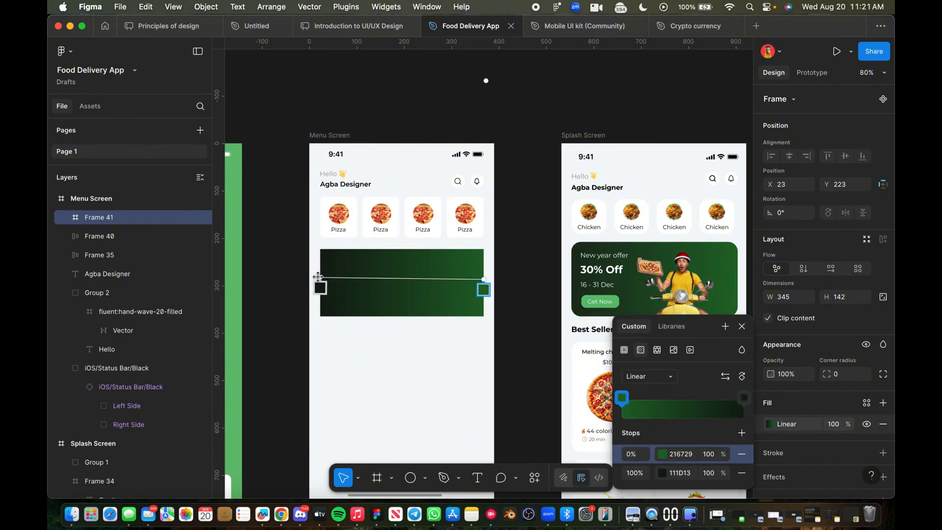
pyautogui.moveTo(318, 276); pyautogui.dragTo(286, 276)
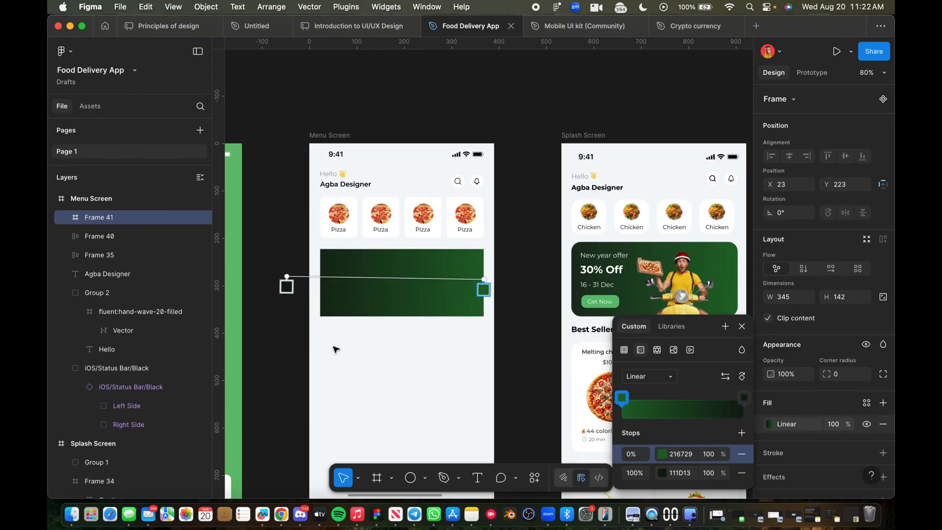
pyautogui.press('Escape')
pyautogui.scroll(-3, 378, 367)
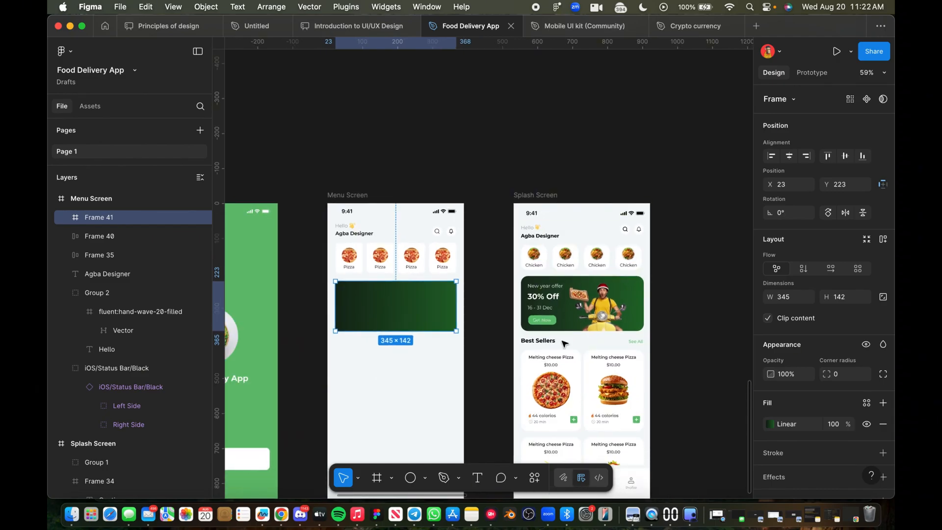
pyautogui.click(471, 306)
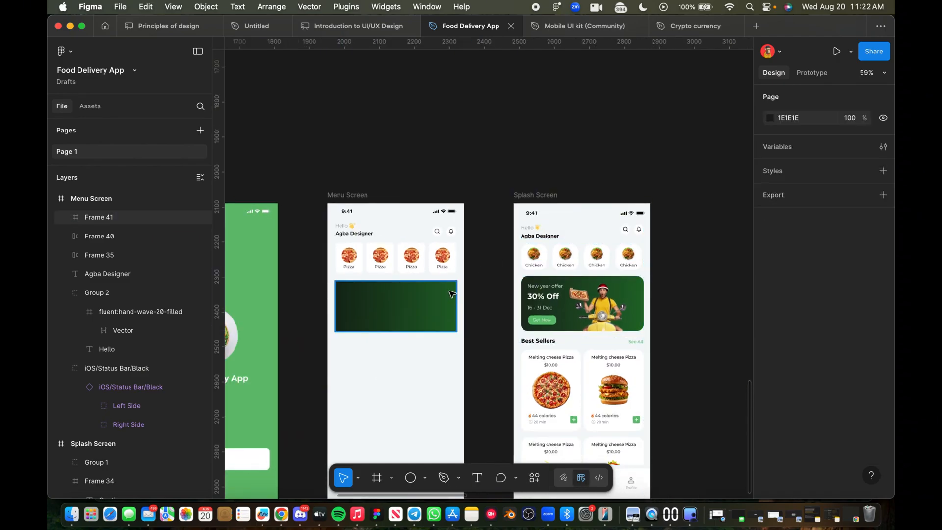
# Step: Round the banner's corners with a radius of 20 and nudge the banner up to Y 222
pyautogui.click(452, 302)
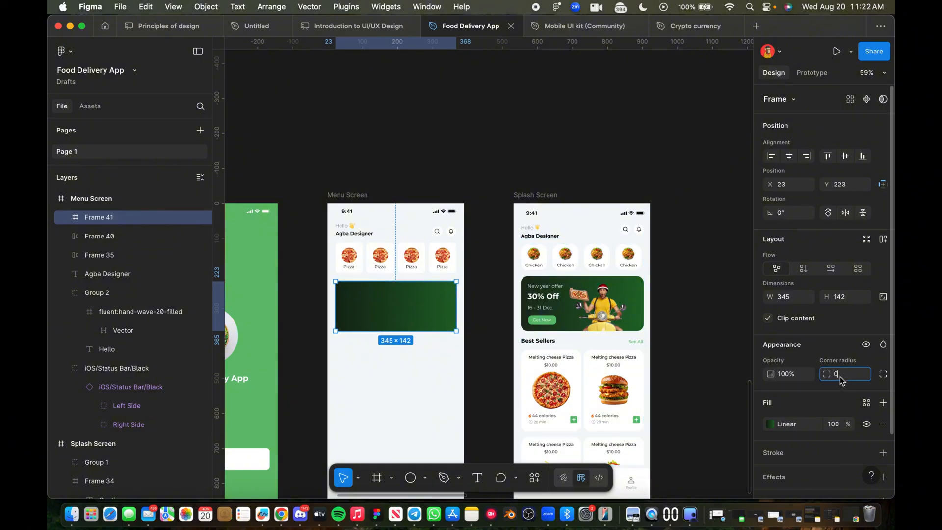
pyautogui.press('BackSpace')
pyautogui.click(692, 348)
pyautogui.click(413, 316)
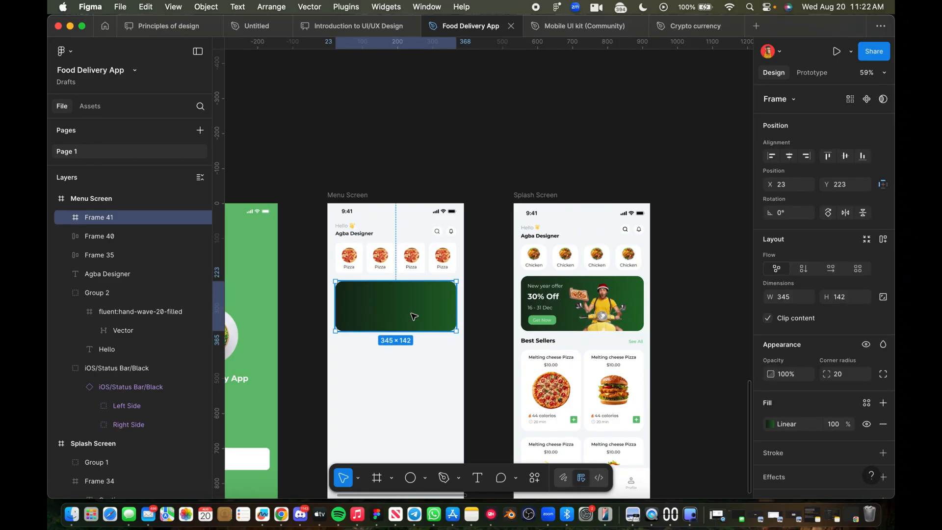
pyautogui.press('Up')
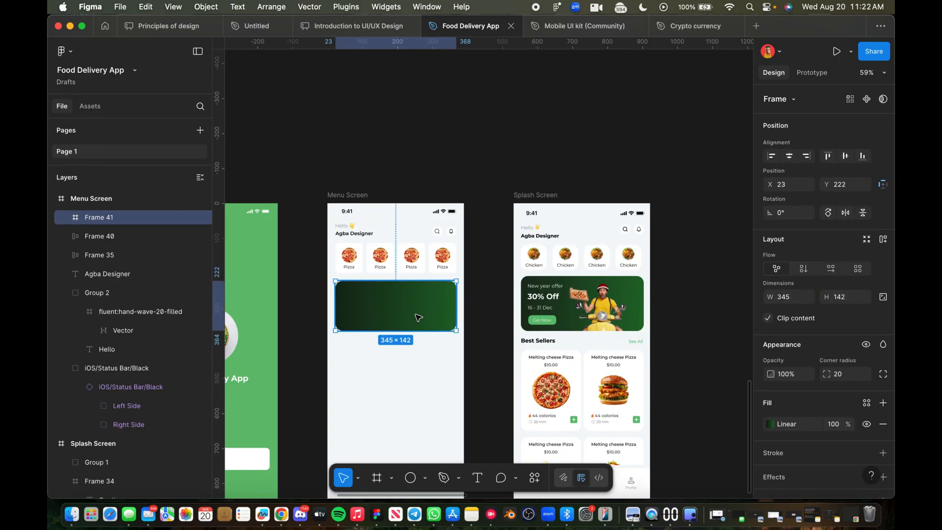
pyautogui.click(489, 337)
# Step: Duplicate the bold name text under the Hello greeting into the Menu Screen's green banner at X 21, Y 20
pyautogui.scroll(3, 490, 338)
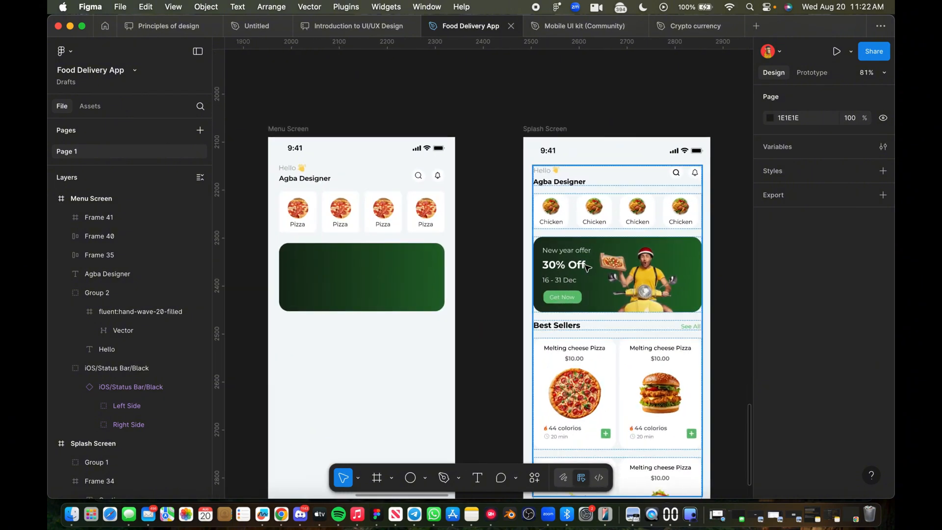
pyautogui.scroll(5, 586, 267)
pyautogui.scroll(-5, 587, 267)
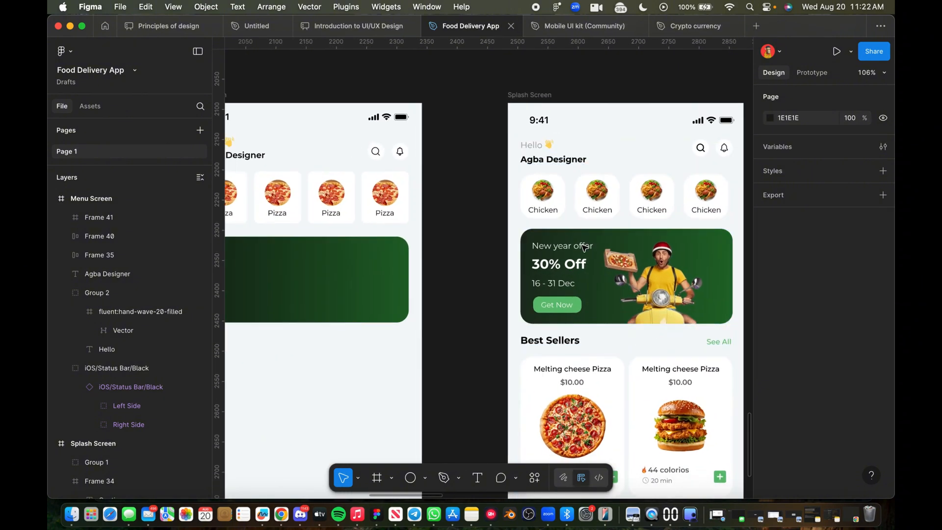
pyautogui.hscroll(-2, 584, 246)
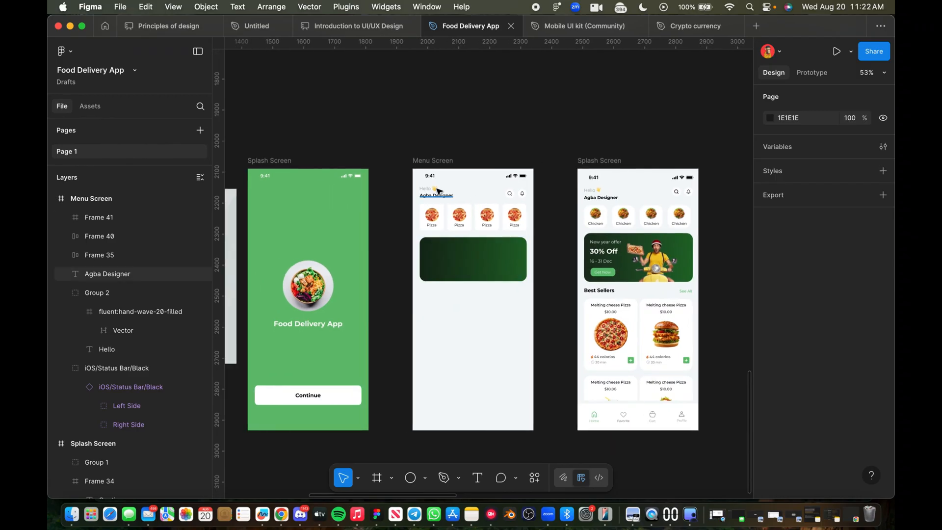
pyautogui.scroll(3, 413, 195)
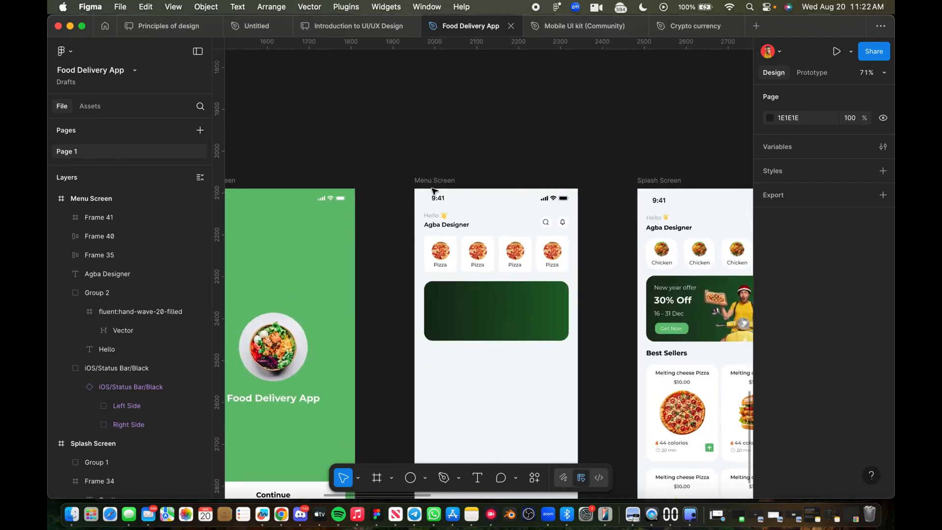
pyautogui.hscroll(2, 434, 193)
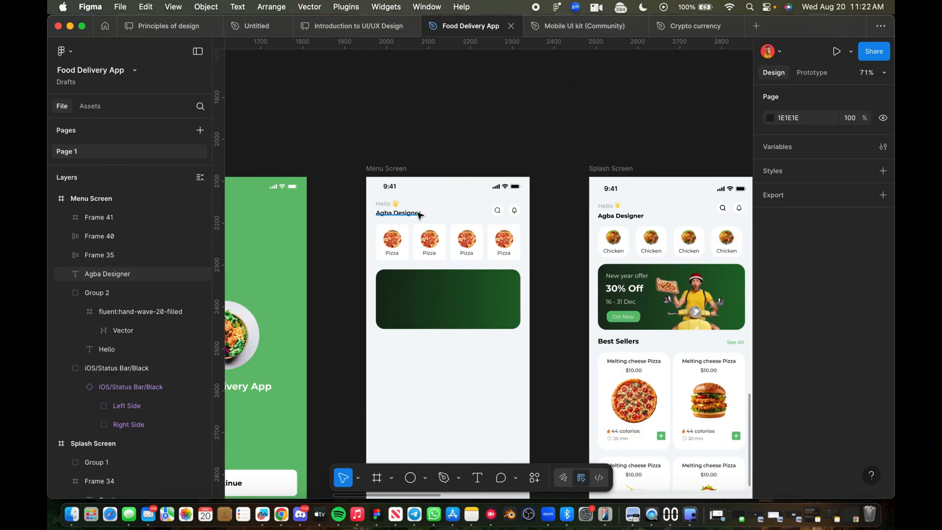
pyautogui.click(419, 214)
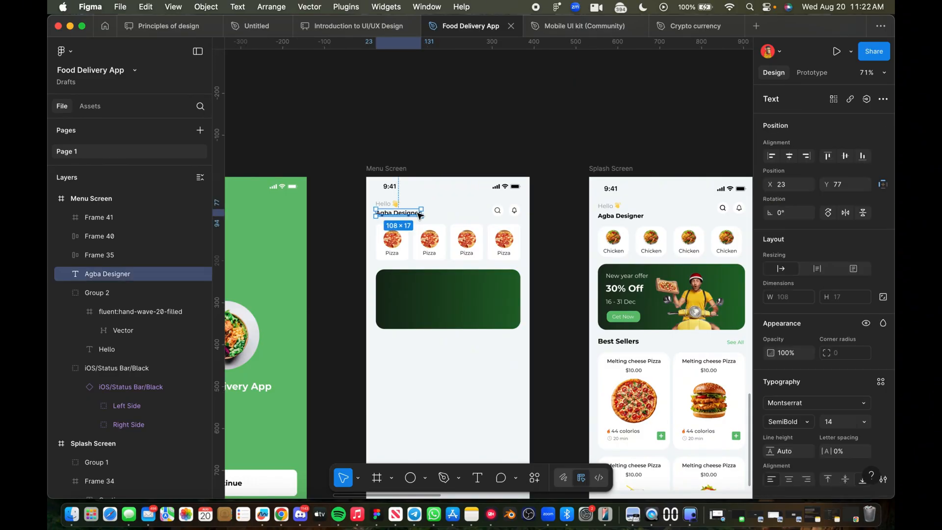
pyautogui.scroll(4, 419, 215)
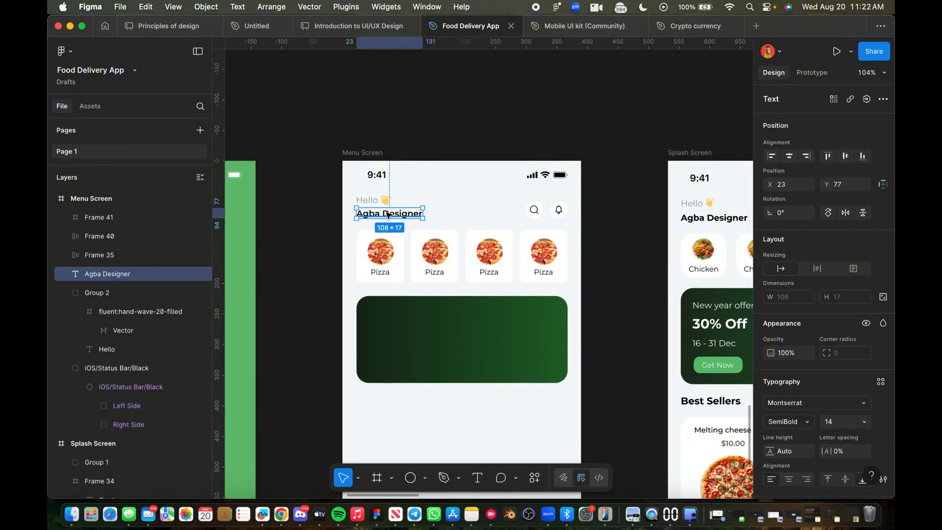
pyautogui.moveTo(389, 214); pyautogui.dragTo(402, 313)
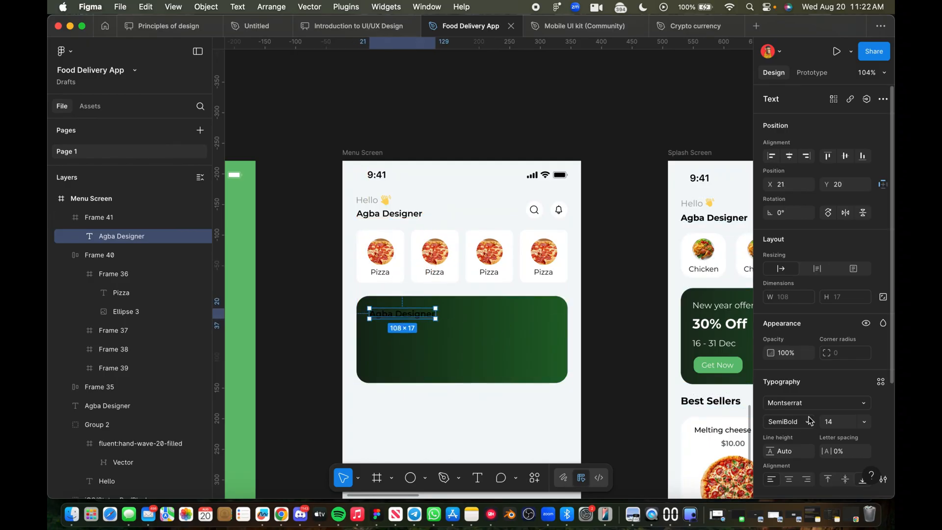
# Step: Colour the banner's copied text white (FFFFFF) and set its font weight to Regular
pyautogui.scroll(-5, 815, 420)
pyautogui.click(770, 380)
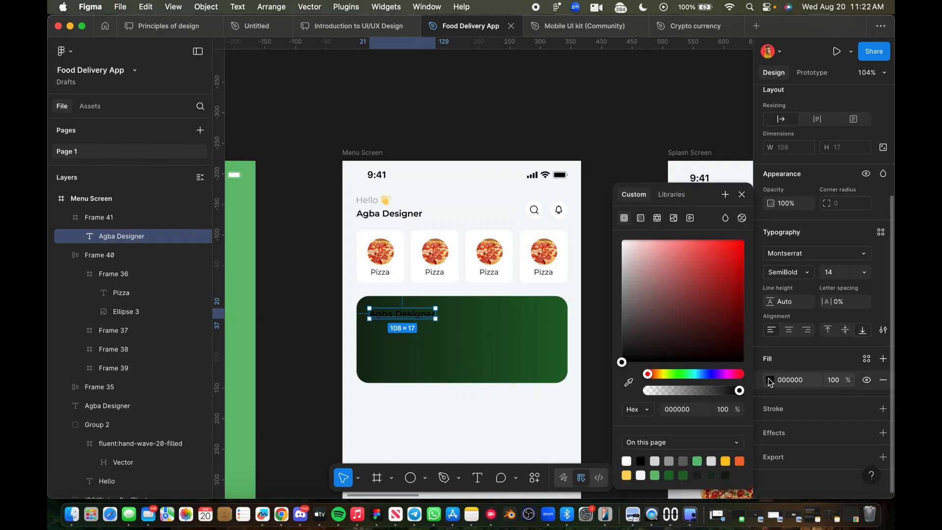
pyautogui.click(626, 461)
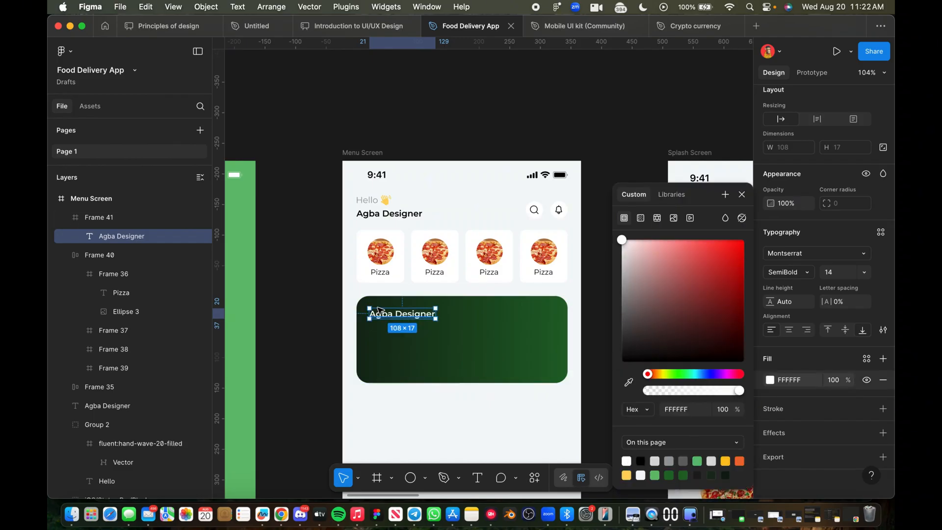
pyautogui.click(779, 274)
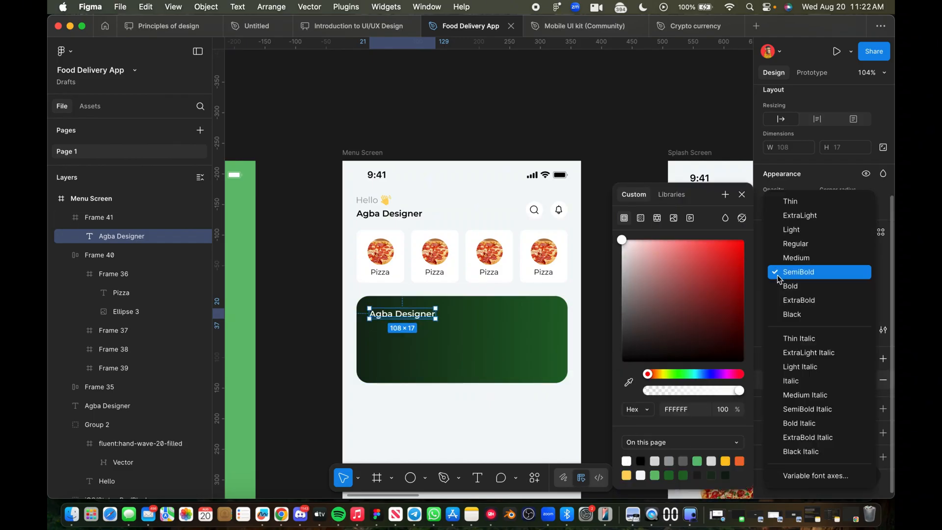
pyautogui.click(784, 244)
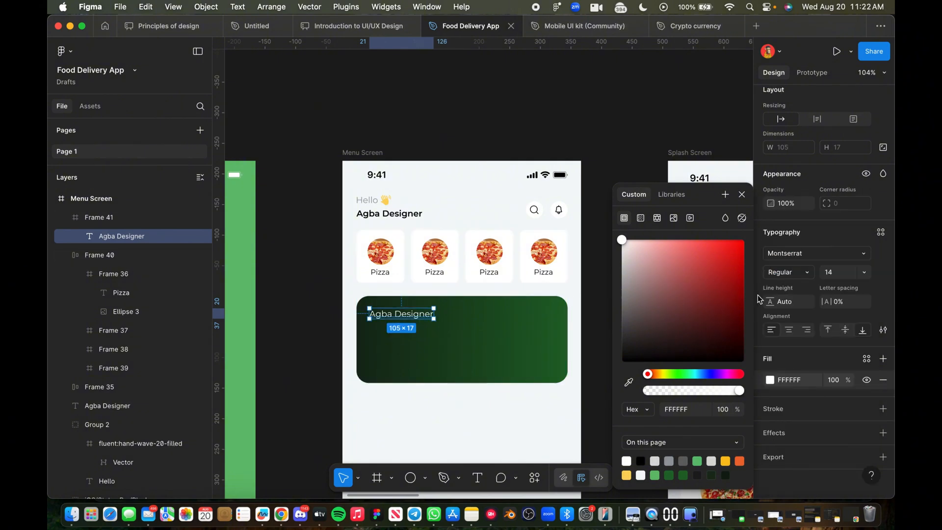
pyautogui.click(426, 347)
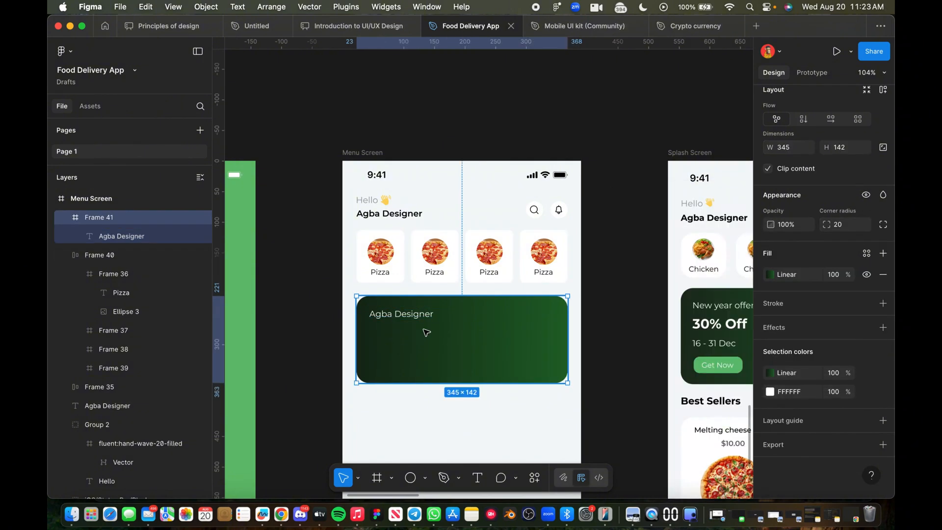
# Step: Replace the banner text with "New Year Offer" and set its text box to a width of 109
pyautogui.scroll(2, 424, 331)
pyautogui.hscroll(2, 424, 331)
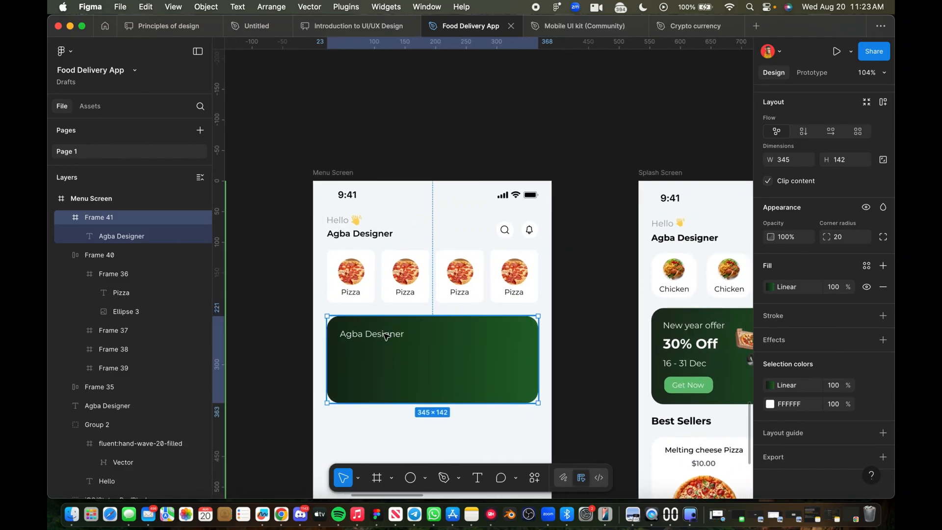
pyautogui.doubleClick(386, 336)
pyautogui.moveTo(407, 334); pyautogui.dragTo(430, 334)
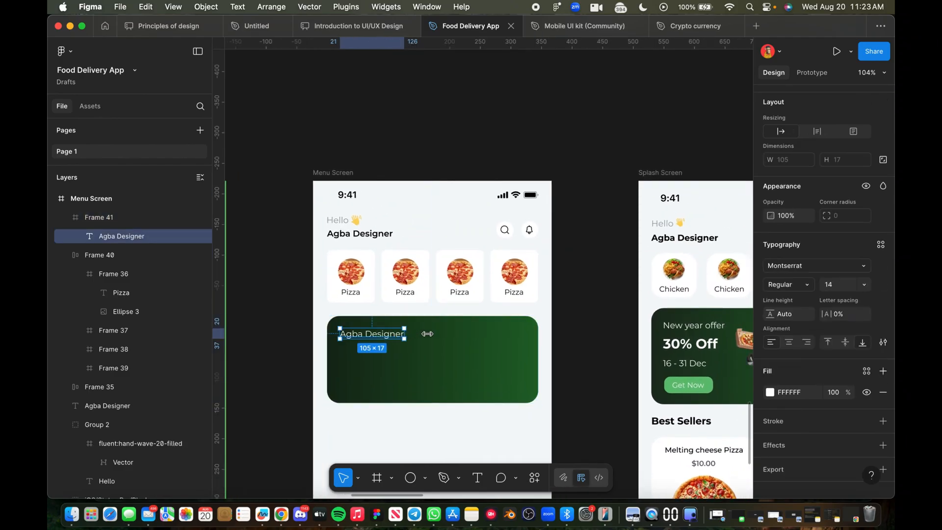
pyautogui.doubleClick(388, 332)
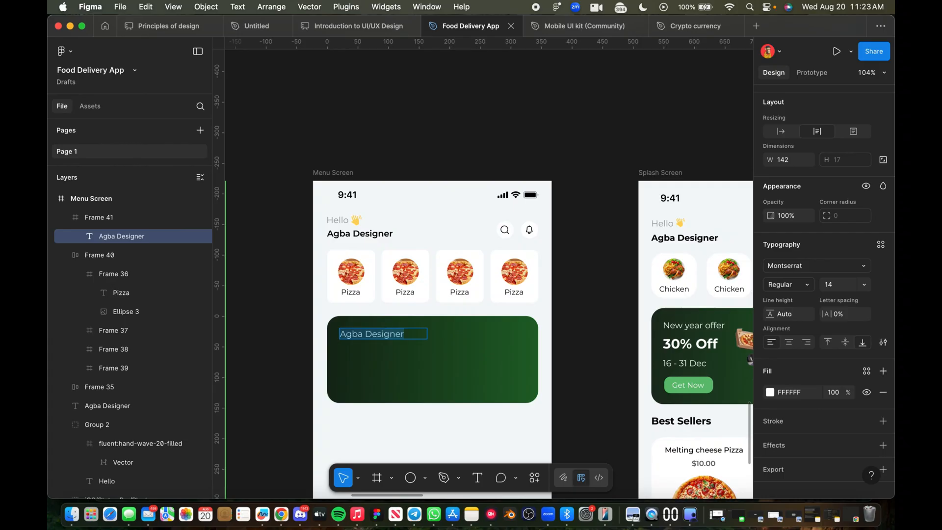
pyautogui.press('BackSpace')
pyautogui.write('New Year Offer')
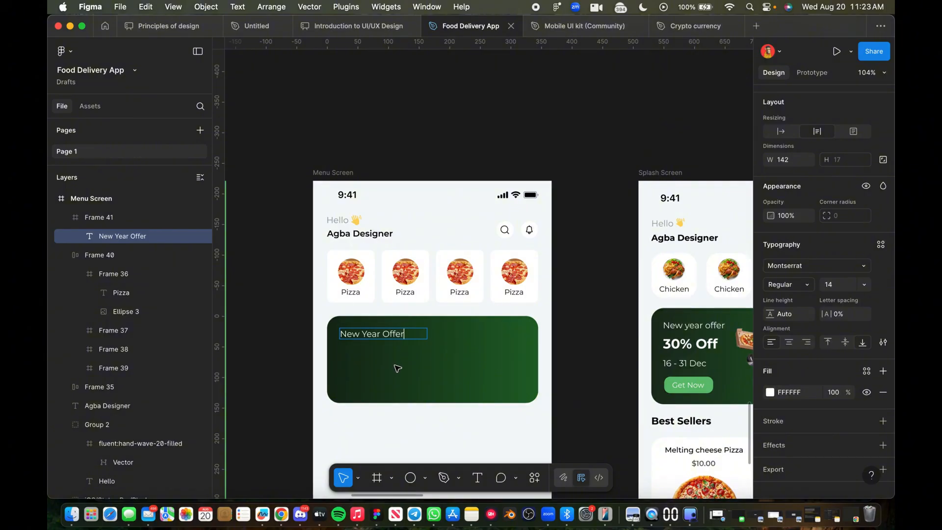
pyautogui.press('Escape')
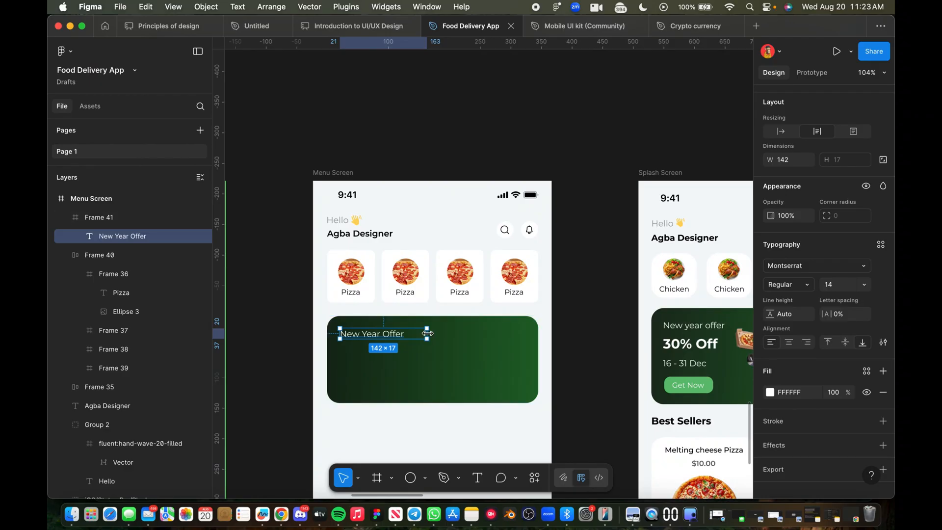
pyautogui.moveTo(421, 333); pyautogui.dragTo(406, 332)
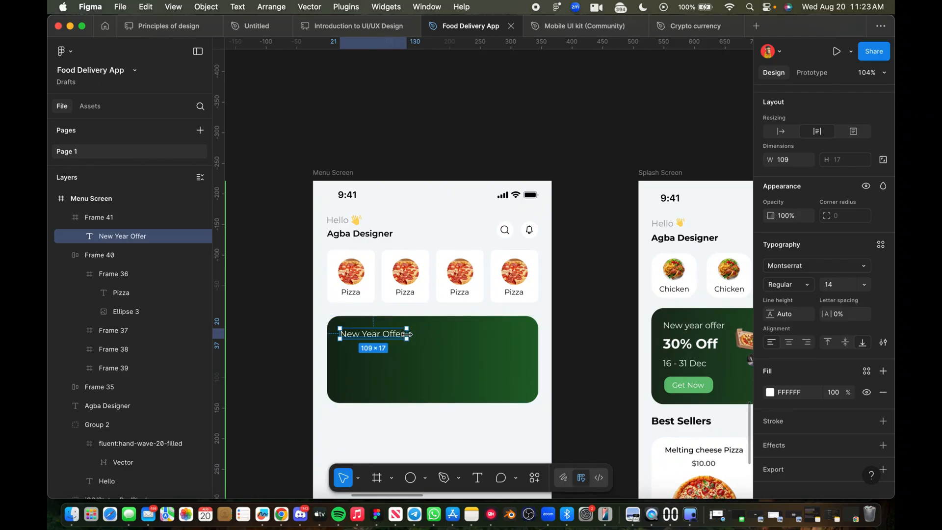
pyautogui.click(286, 380)
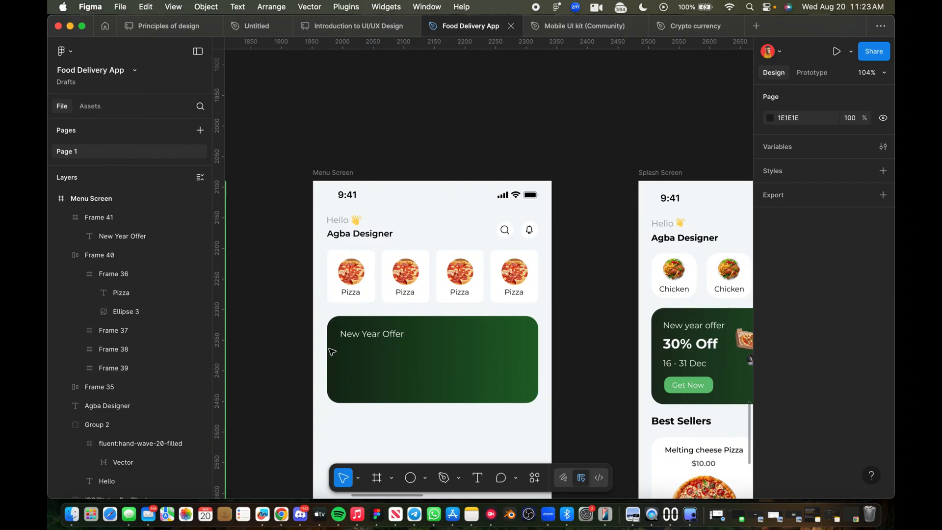
# Step: Group the Hello greeting with the name text below it and add auto layout to the group
pyautogui.scroll(5, 387, 247)
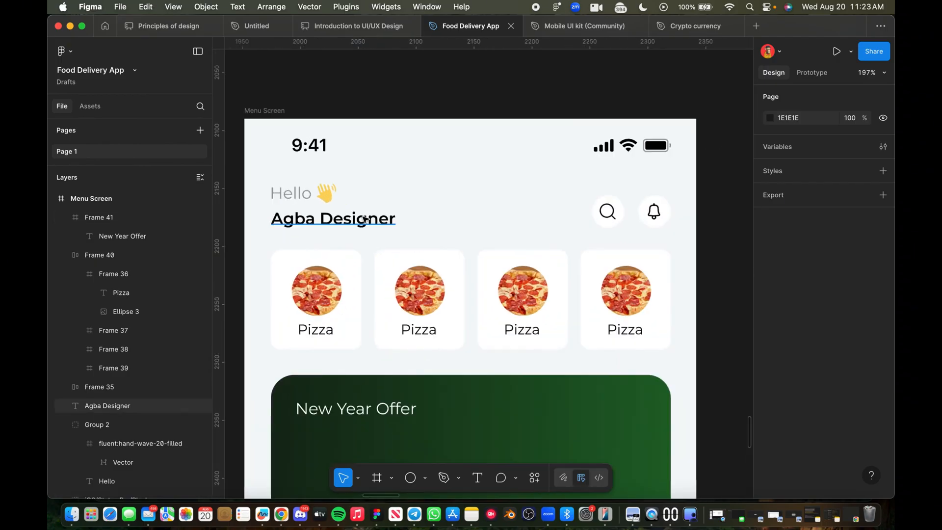
pyautogui.click(291, 219)
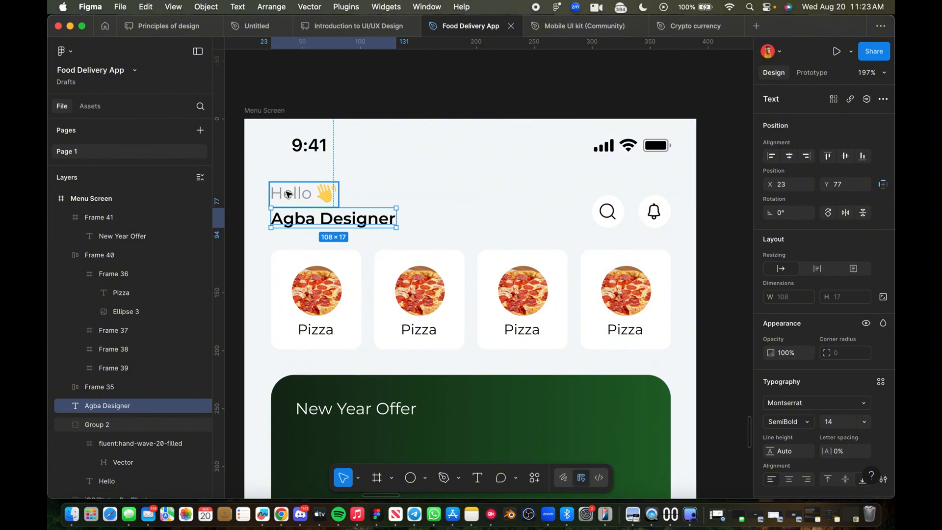
pyautogui.keyDown('shift'); pyautogui.click(295, 193); pyautogui.keyUp('shift')
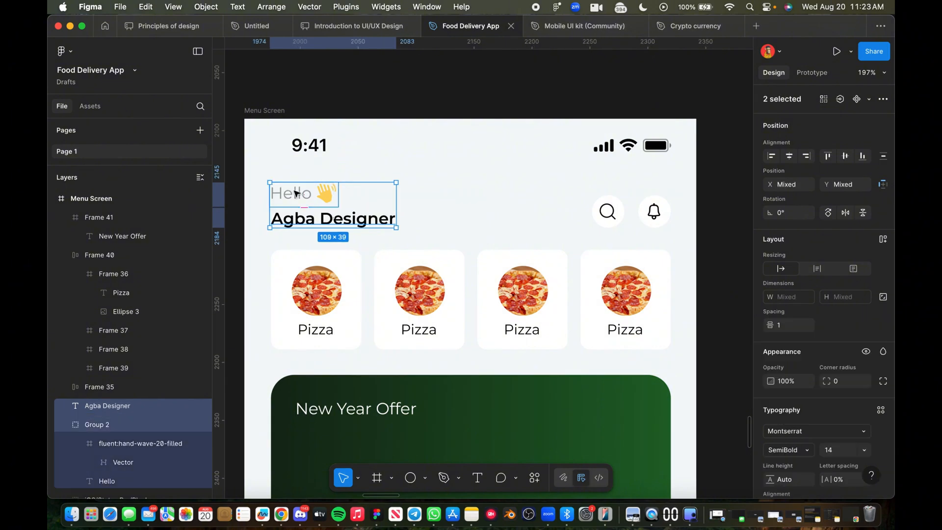
pyautogui.rightClick(296, 206)
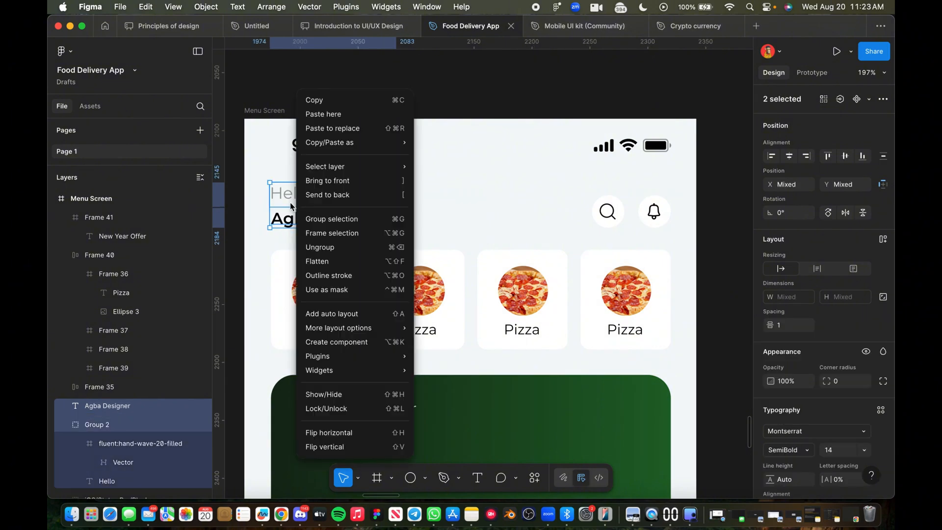
pyautogui.click(334, 225)
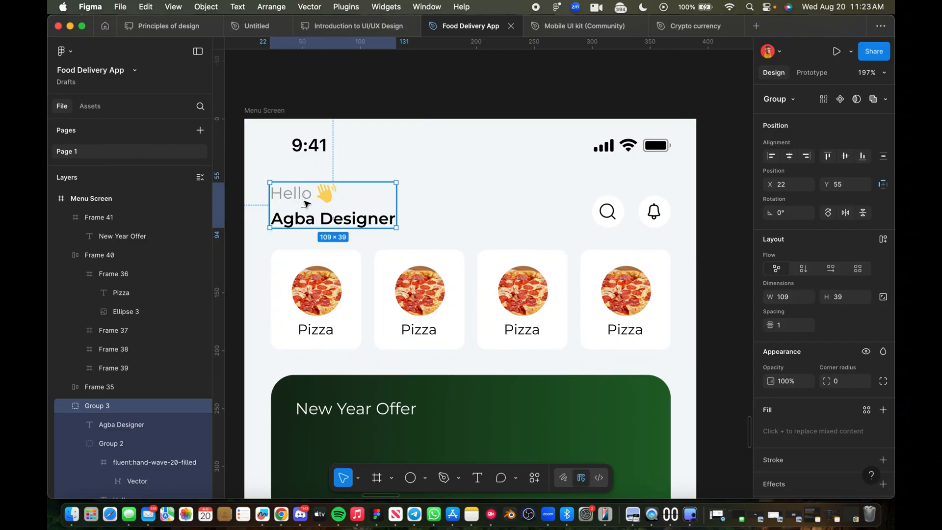
pyautogui.rightClick(307, 204)
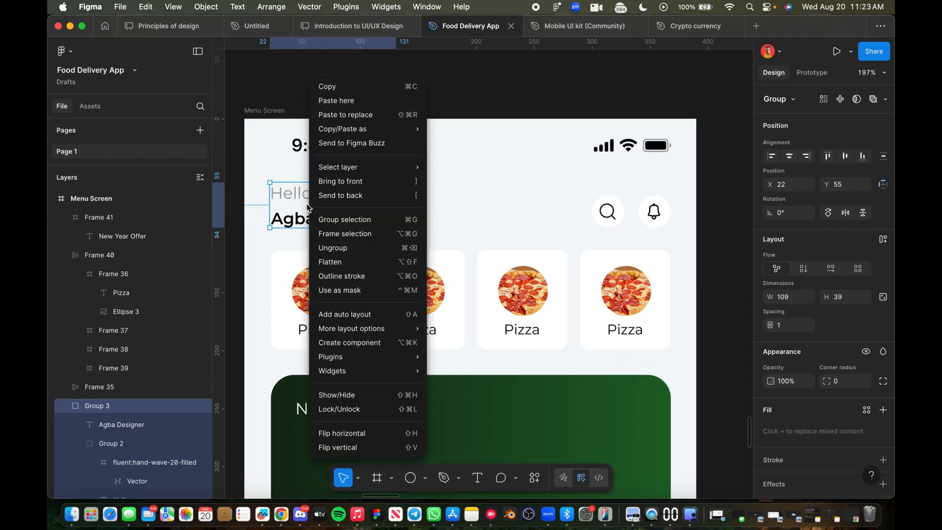
pyautogui.click(332, 314)
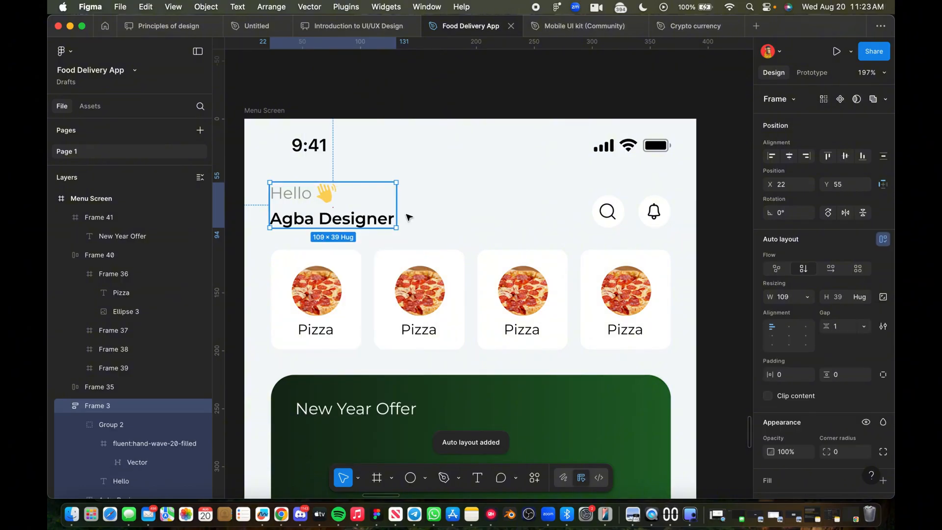
pyautogui.click(440, 212)
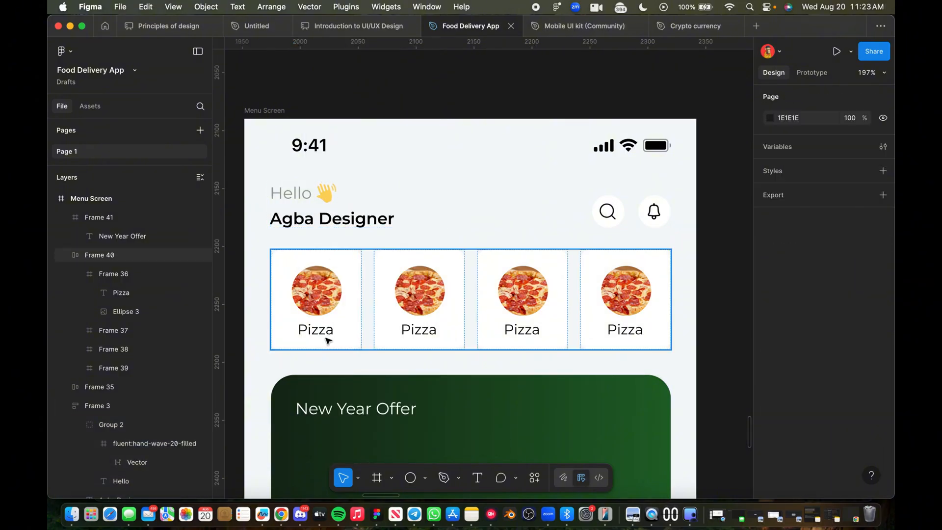
# Step: Combine the greeting block and the search and bell icons into one header row with auto layout
pyautogui.click(299, 211)
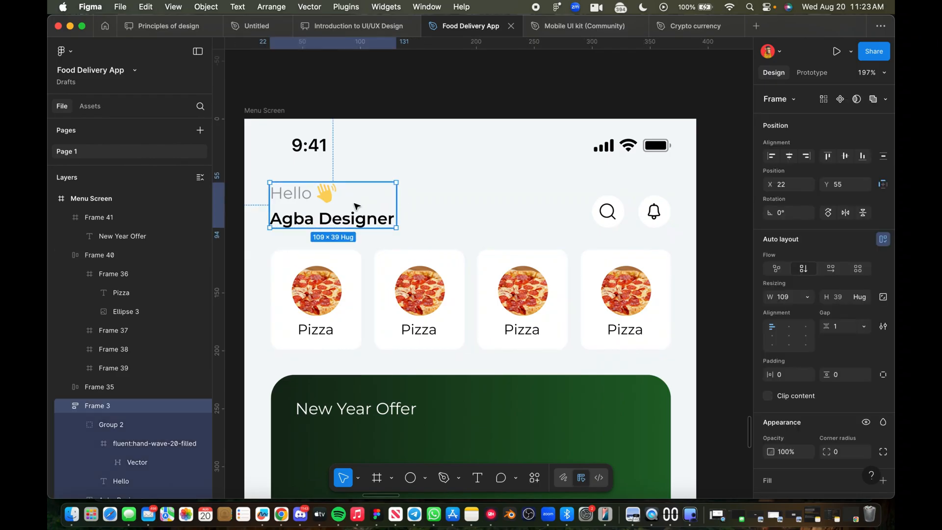
pyautogui.keyDown('shift'); pyautogui.click(626, 213); pyautogui.keyUp('shift')
pyautogui.rightClick(625, 213)
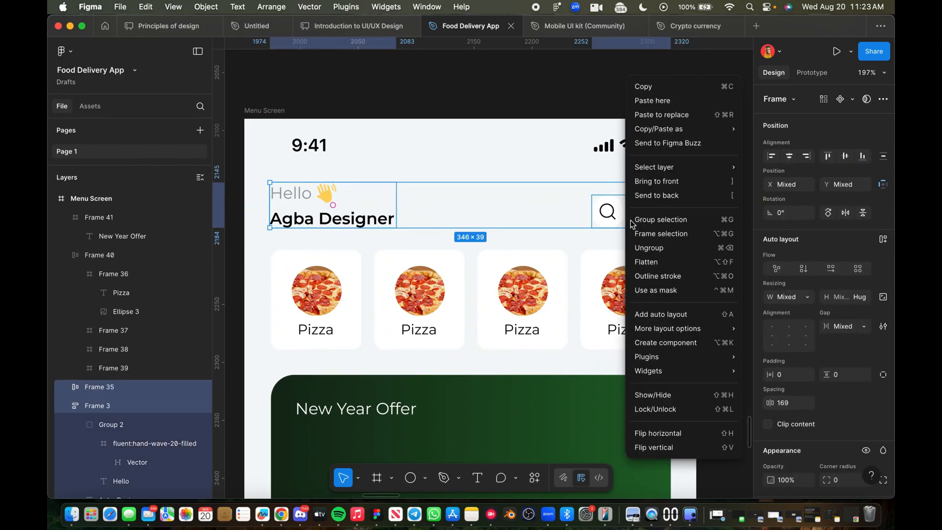
pyautogui.click(652, 318)
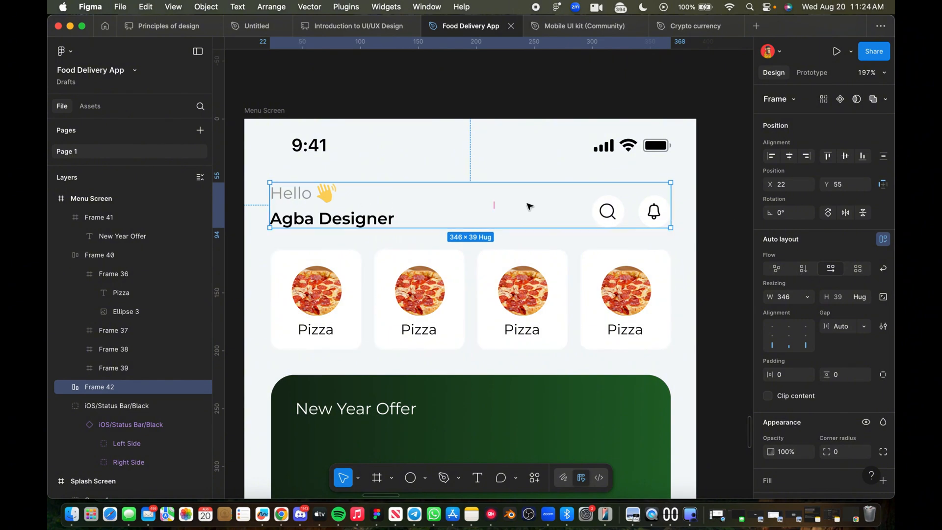
# Step: Combine the header row and the row of pizza category cards into one vertical auto layout frame
pyautogui.keyDown('shift'); pyautogui.click(499, 272); pyautogui.keyUp('shift')
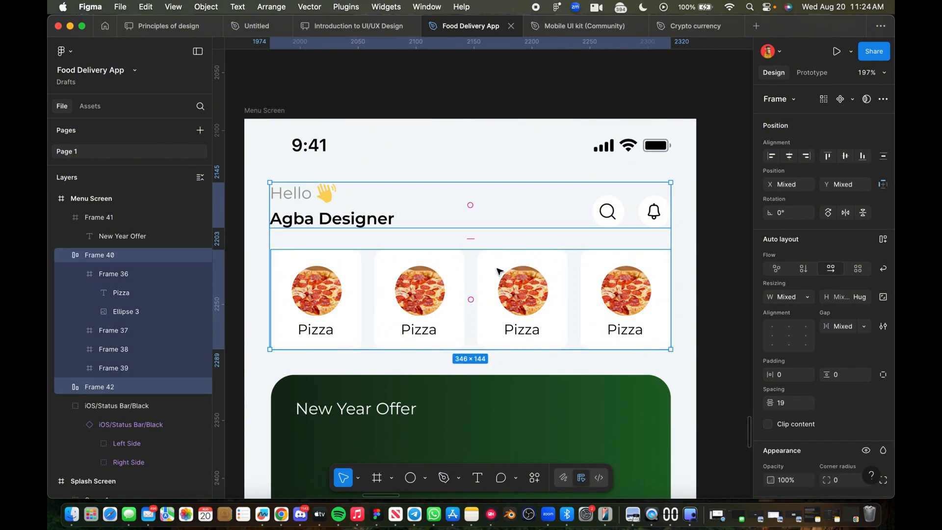
pyautogui.rightClick(485, 202)
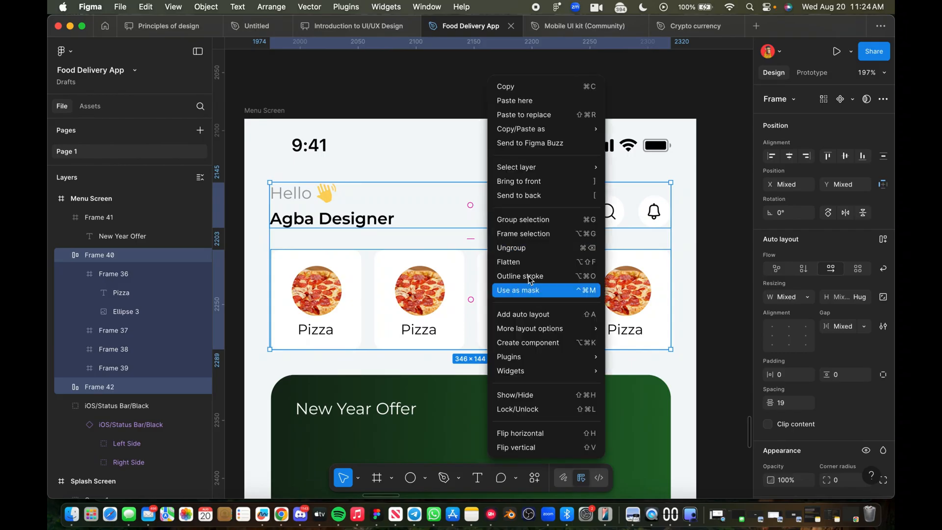
pyautogui.click(536, 316)
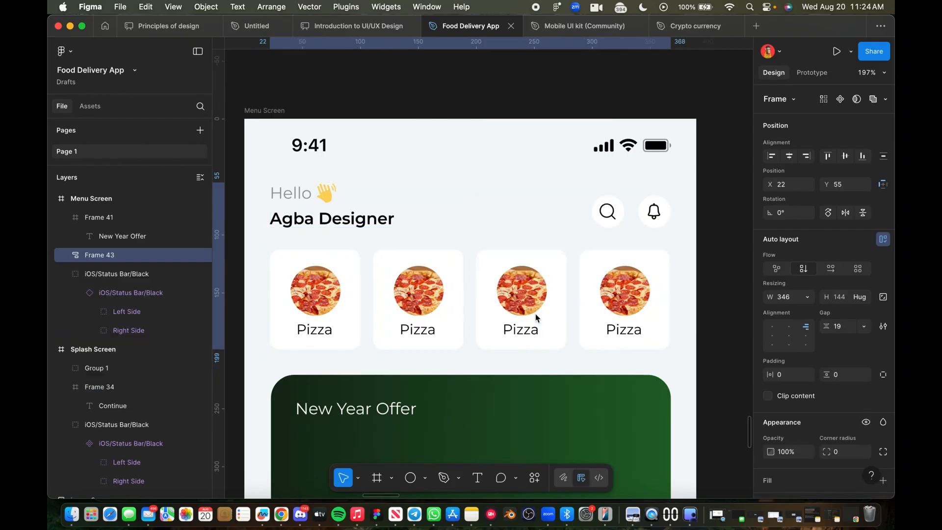
pyautogui.click(432, 100)
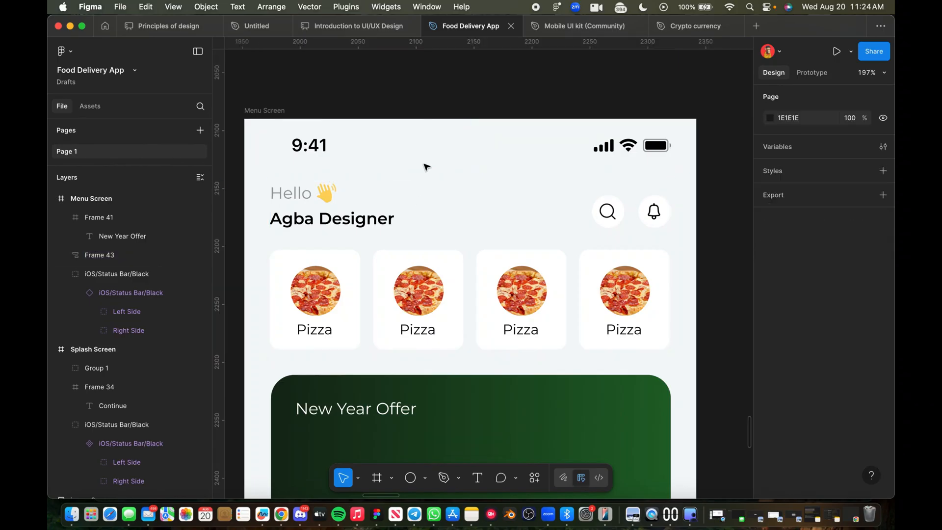
# Step: Compare the Menu Screen's header, category row and green banner with the finished home screen design beside it
pyautogui.scroll(-3, 428, 296)
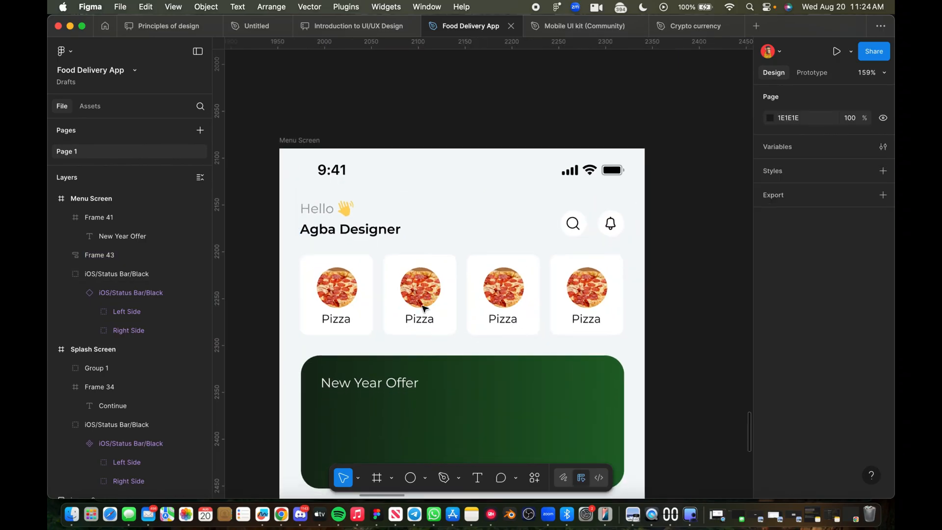
pyautogui.click(406, 322)
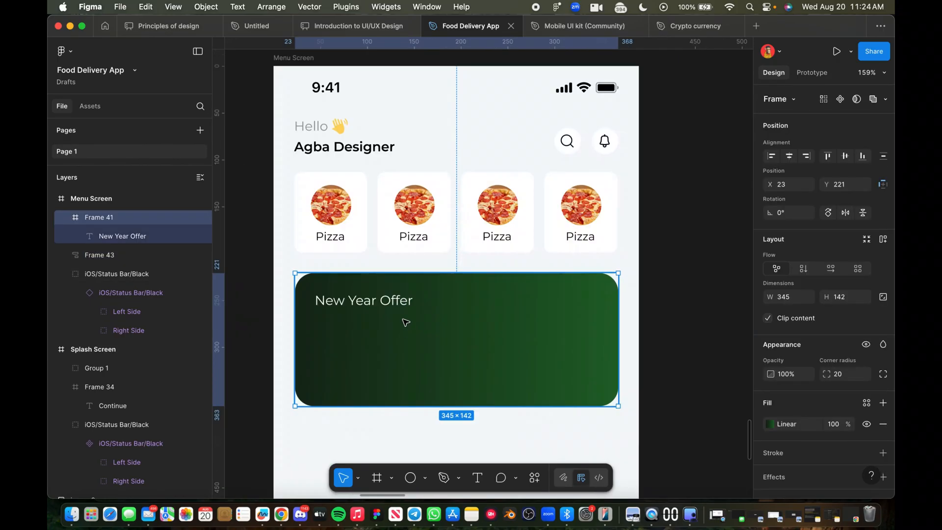
pyautogui.scroll(-5, 406, 322)
pyautogui.click(387, 266)
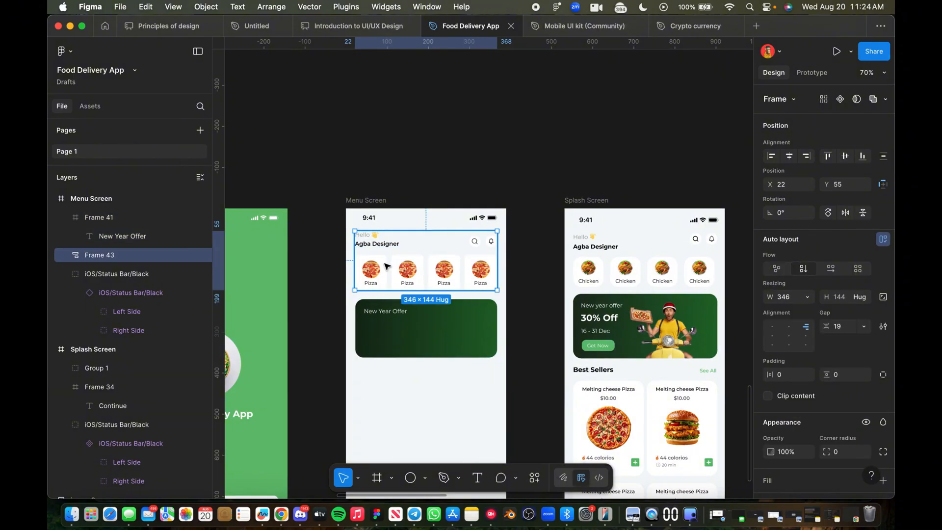
pyautogui.click(406, 329)
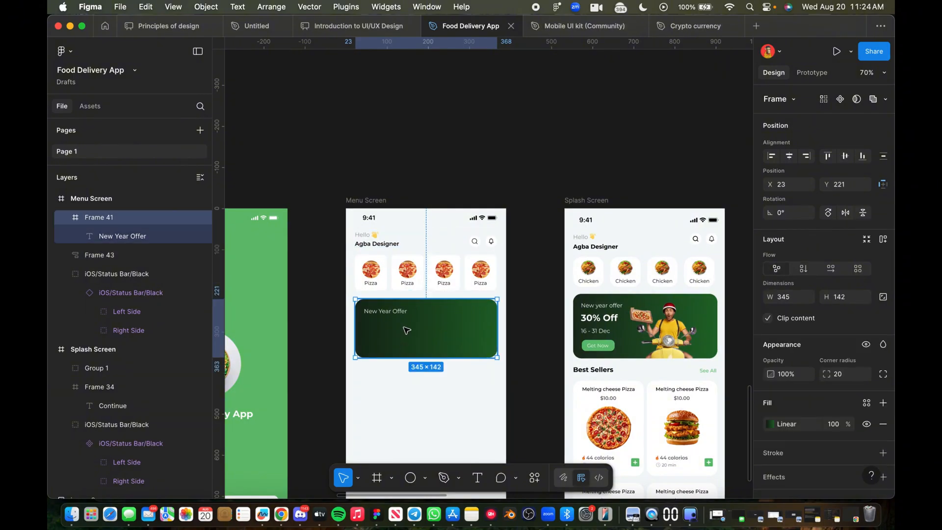
pyautogui.click(515, 325)
pyautogui.scroll(3, 586, 337)
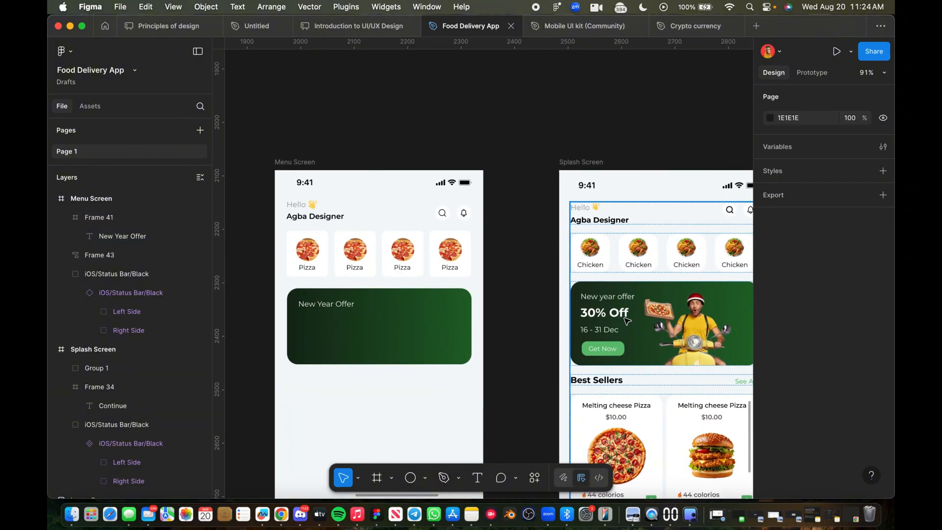
pyautogui.scroll(2, 344, 333)
pyautogui.scroll(2, 334, 308)
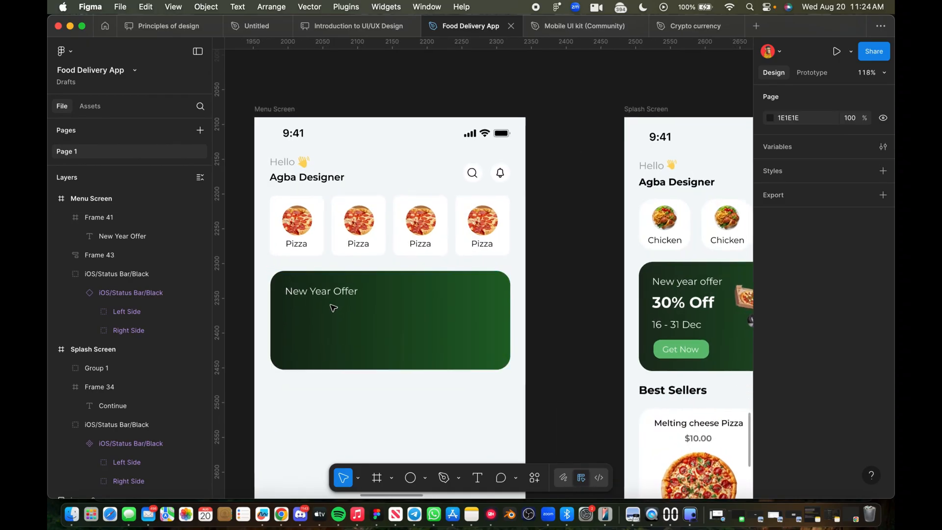
# Step: Duplicate the "New Year Offer" text directly below the original inside the green banner
pyautogui.click(333, 307)
pyautogui.click(329, 304)
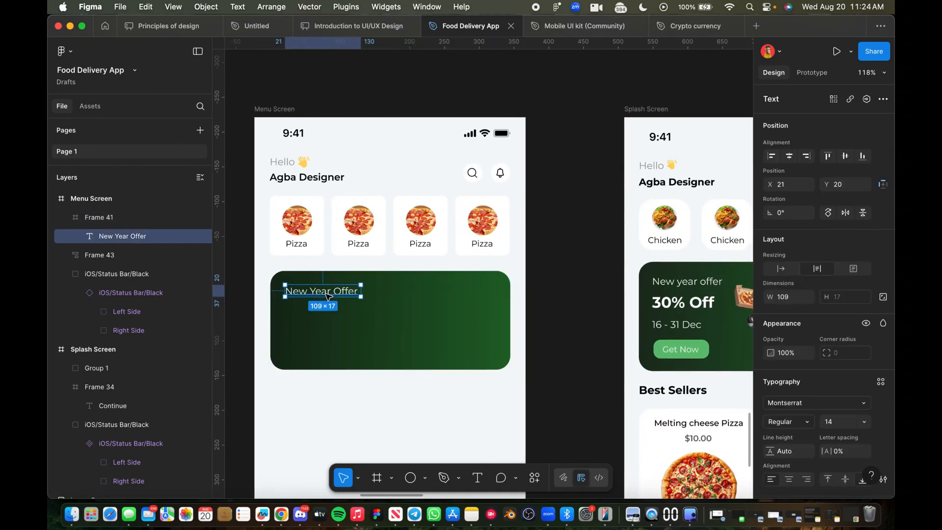
pyautogui.moveTo(327, 295); pyautogui.dragTo(327, 314)
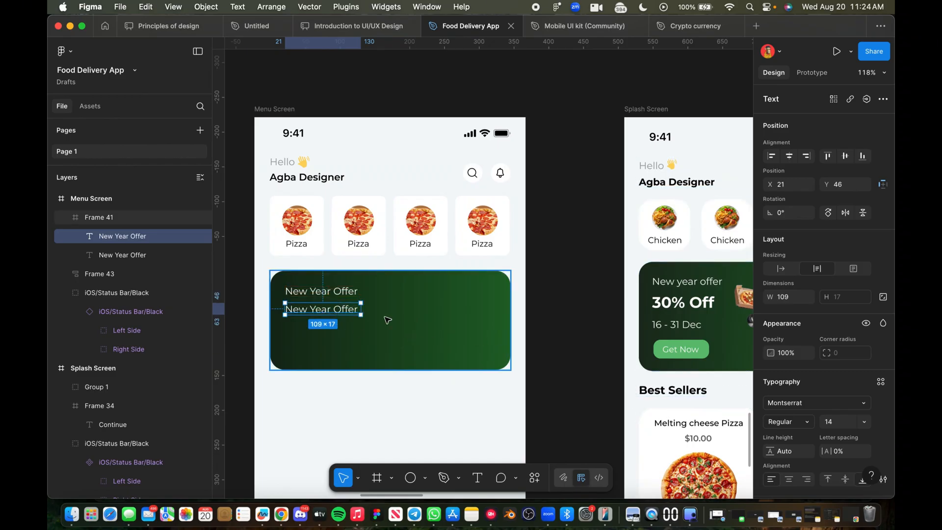
# Step: Make the duplicated banner text Bold, widen its text box to 123 and place it below the original line
pyautogui.scroll(-5, 807, 422)
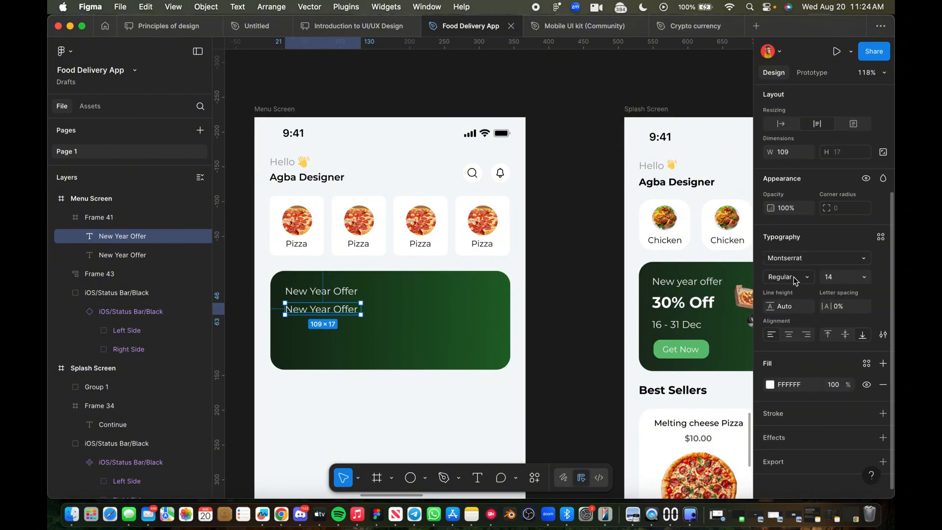
pyautogui.click(794, 277)
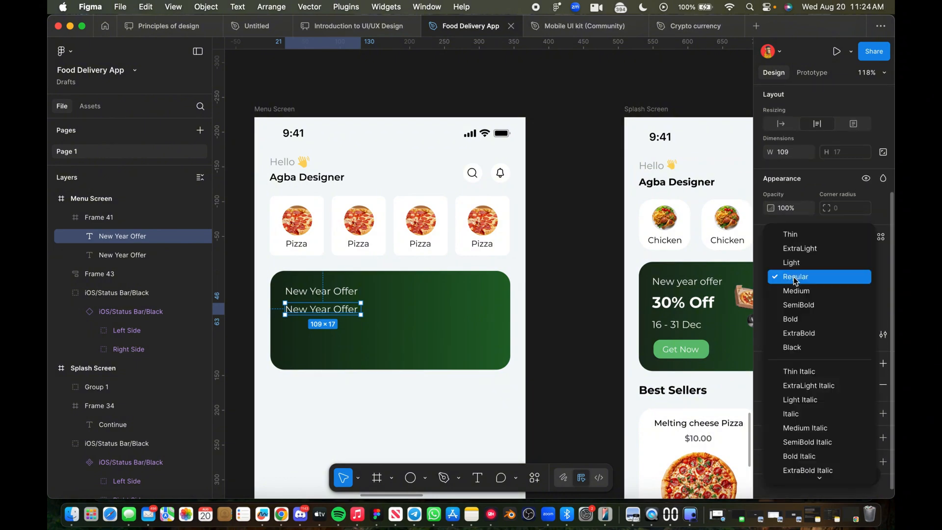
pyautogui.click(790, 319)
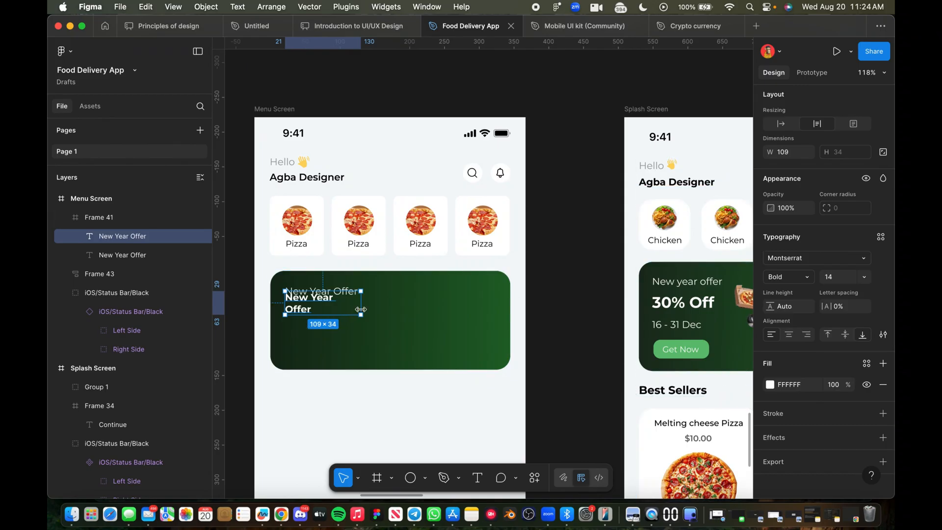
pyautogui.moveTo(361, 309); pyautogui.dragTo(371, 309)
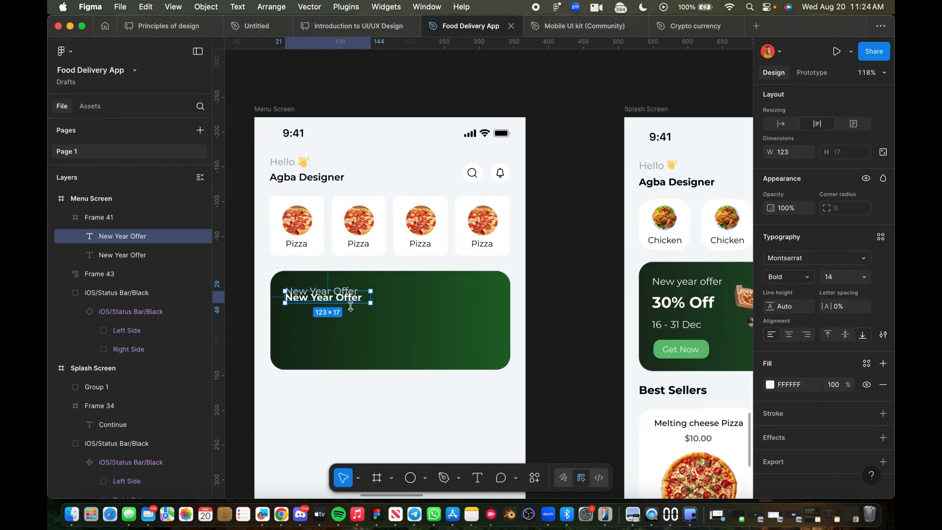
pyautogui.moveTo(350, 306); pyautogui.dragTo(352, 308)
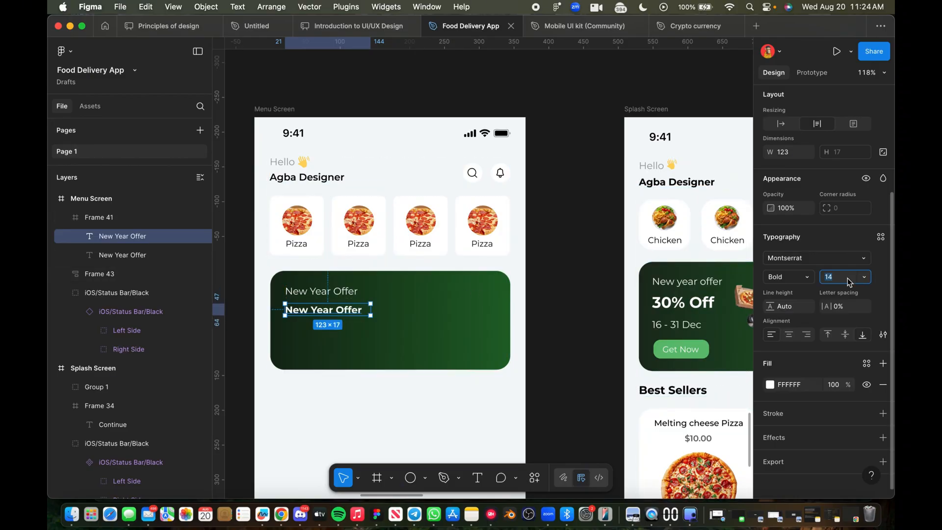
# Step: Set the bold banner text's font size to 22 and widen its box to about 175 so it fits on one line
pyautogui.write('21')
pyautogui.press('Return')
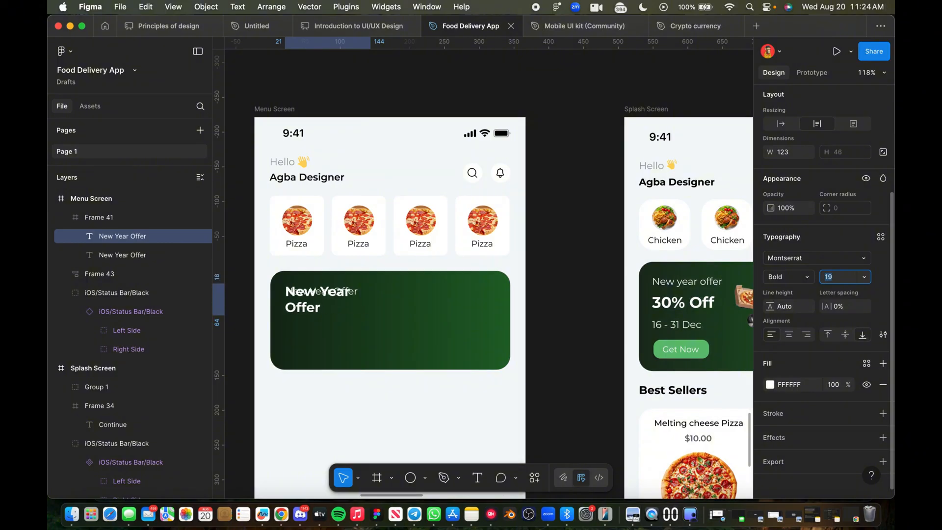
pyautogui.press('Up')
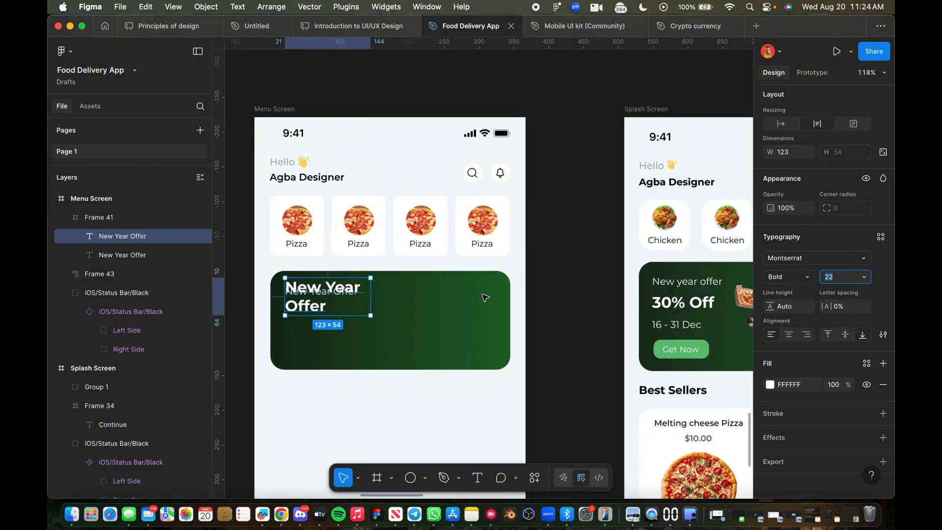
pyautogui.moveTo(374, 301); pyautogui.dragTo(408, 303)
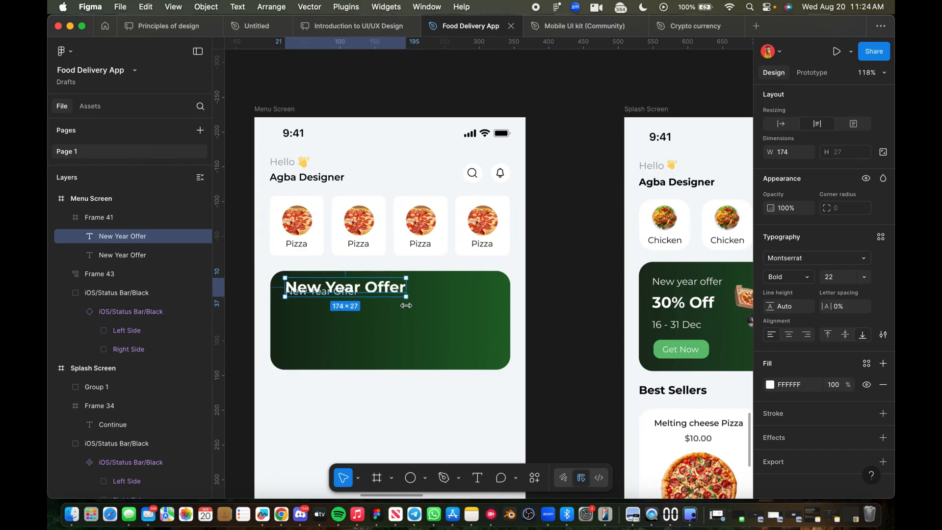
# Step: Shift the bold text down to about Y 45, just beneath the regular "New Year Offer" line
pyautogui.press('Down')
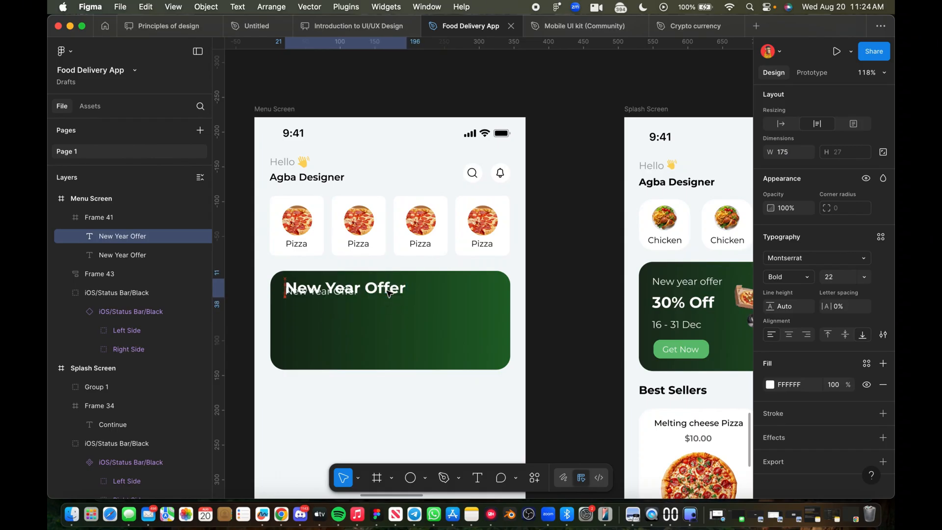
pyautogui.press('Down')
pyautogui.press('Down')
pyautogui.press('Down')
pyautogui.press('Down')
pyautogui.press('Down')
pyautogui.press('Down')
pyautogui.press('Down')
pyautogui.press('Down')
pyautogui.press('Down')
pyautogui.press('Down')
pyautogui.press('Down')
pyautogui.press('Down')
pyautogui.press('Down')
pyautogui.press('Down')
pyautogui.press('Down')
pyautogui.press('Down')
pyautogui.press('Down')
pyautogui.press('Down')
pyautogui.press('Down')
pyautogui.press('Down')
pyautogui.press('Down')
pyautogui.press('Down')
pyautogui.press('Down')
pyautogui.press('Down')
pyautogui.press('Down')
pyautogui.press('Down')
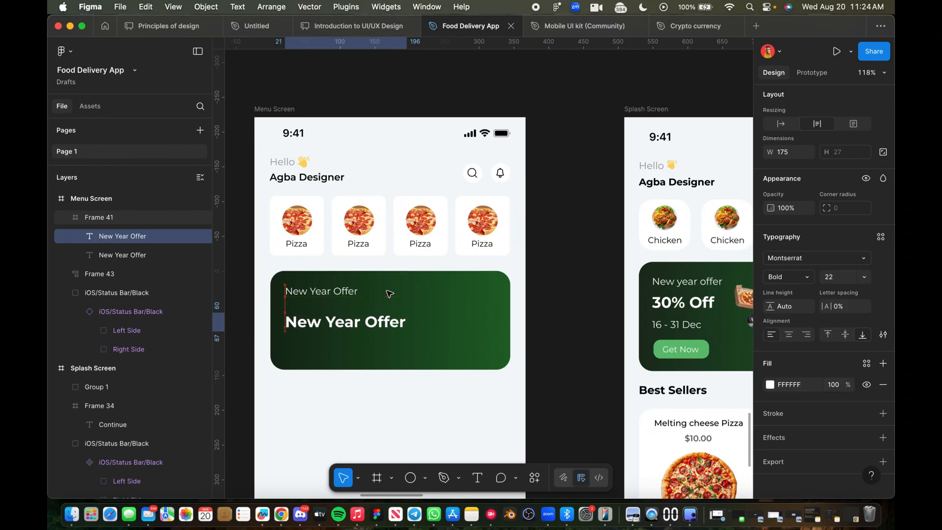
pyautogui.press('Up')
pyautogui.press('Up')
pyautogui.press('Up')
pyautogui.press('Up')
pyautogui.press('Up')
pyautogui.press('Up')
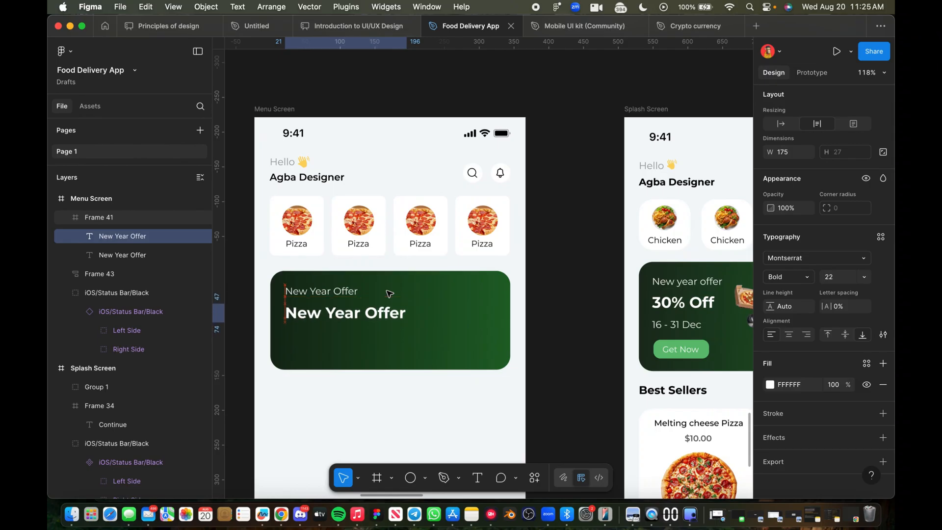
# Step: Replace the bold banner text with "30% Off" and narrow its text box to fit the wording
pyautogui.press('Return')
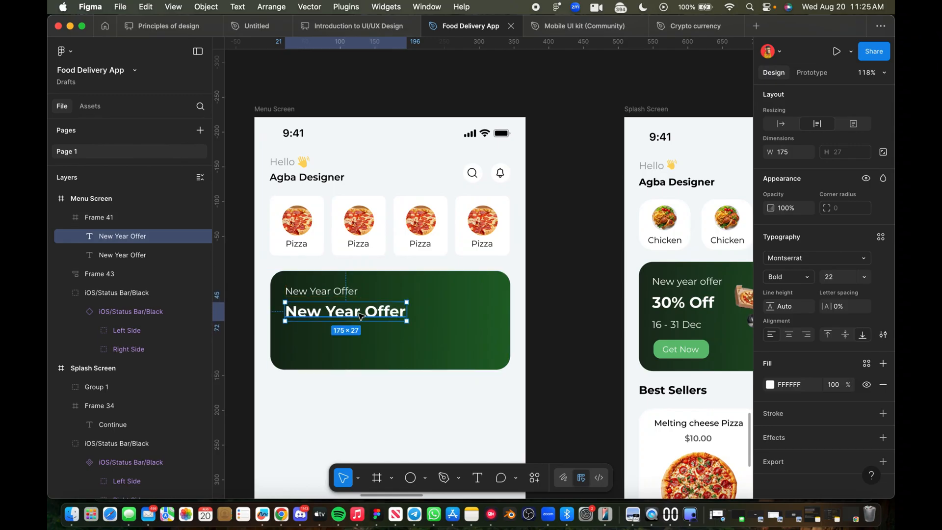
pyautogui.press('super+a')
pyautogui.press('BackSpace')
pyautogui.write('#0')
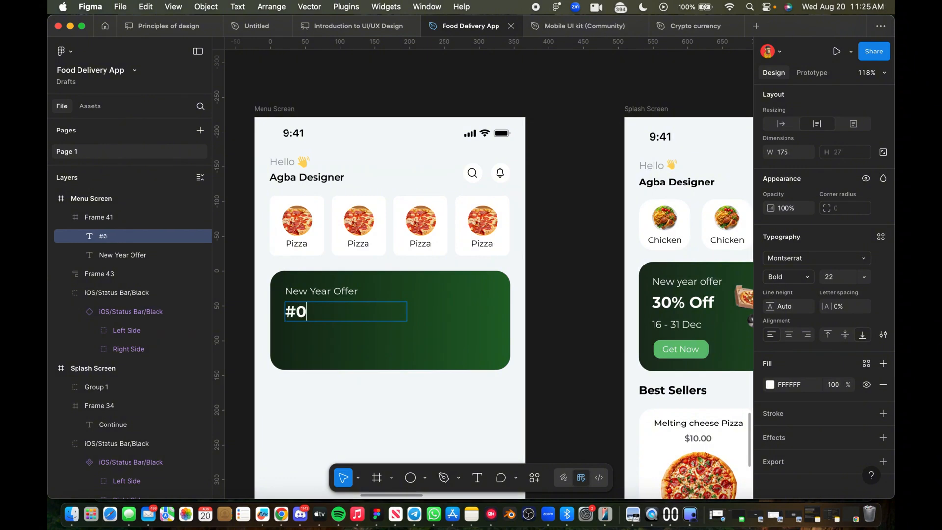
pyautogui.press('BackSpace')
pyautogui.press('BackSpace')
pyautogui.write('30% Off')
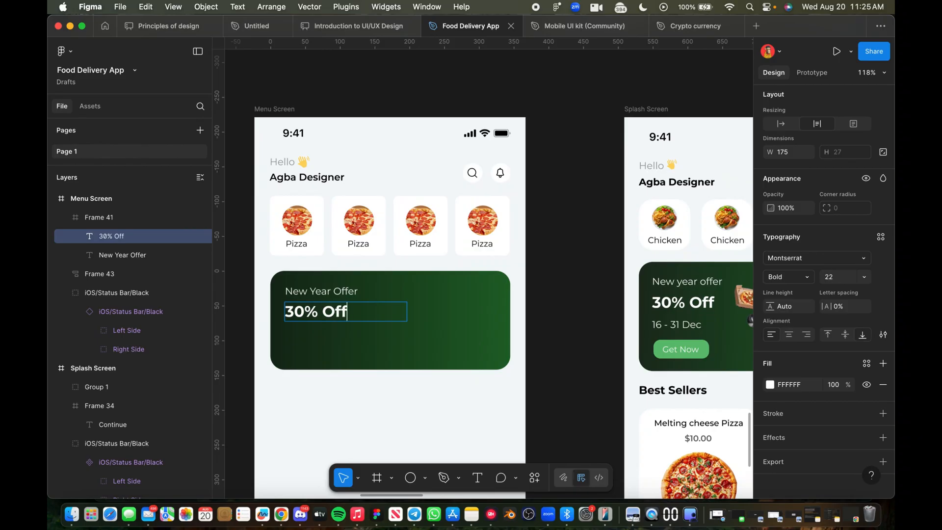
pyautogui.press('Escape')
pyautogui.moveTo(410, 314); pyautogui.dragTo(355, 314)
pyautogui.click(384, 353)
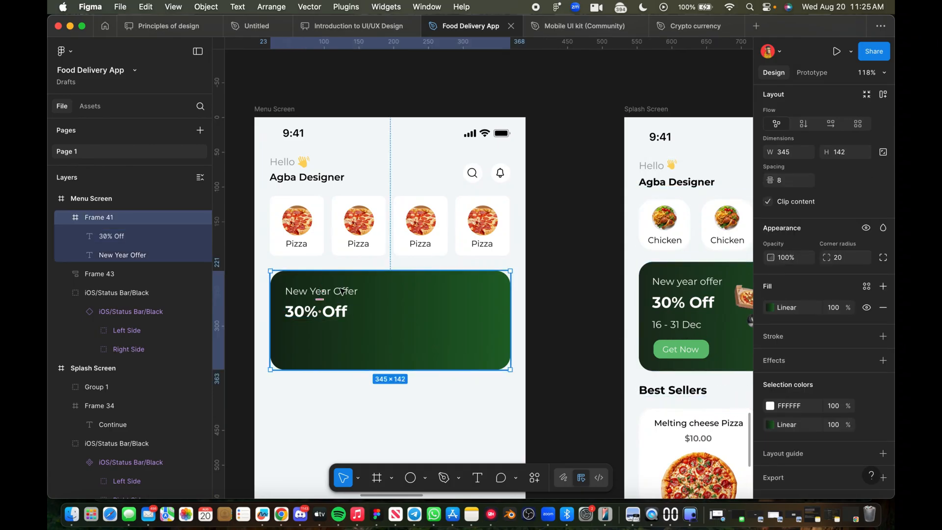
# Step: Duplicate the regular "New Year Offer" text beneath "30% Off" and change the copy to "16 - 31 Dec"
pyautogui.click(342, 292)
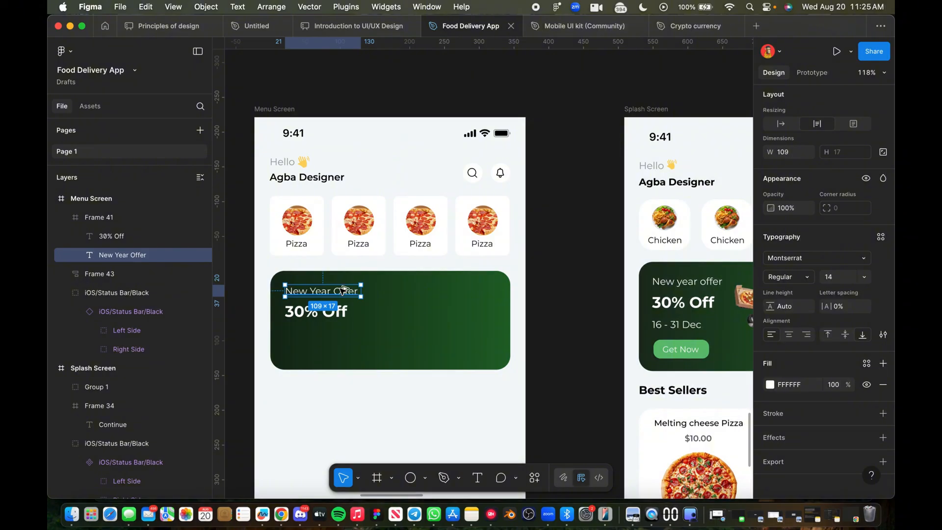
pyautogui.moveTo(342, 290); pyautogui.dragTo(343, 330)
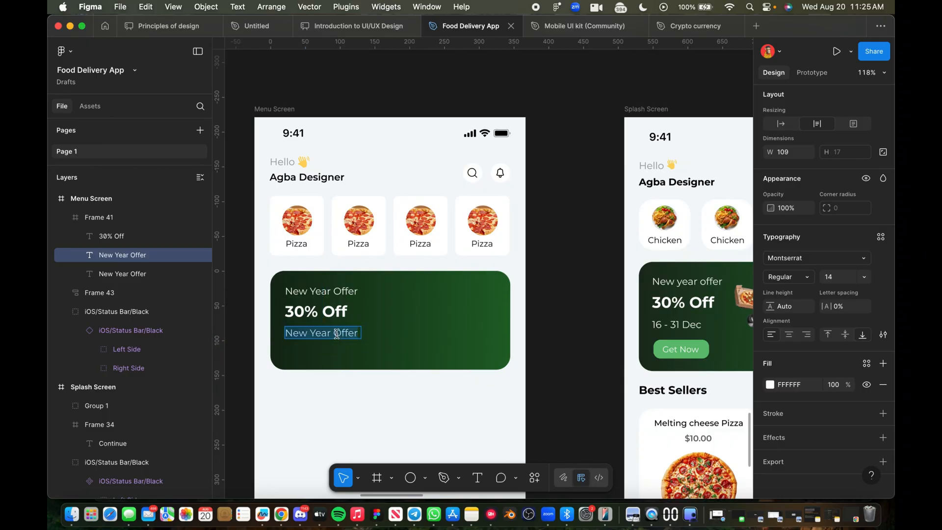
pyautogui.press('BackSpace')
pyautogui.write('16 - 31 Dec')
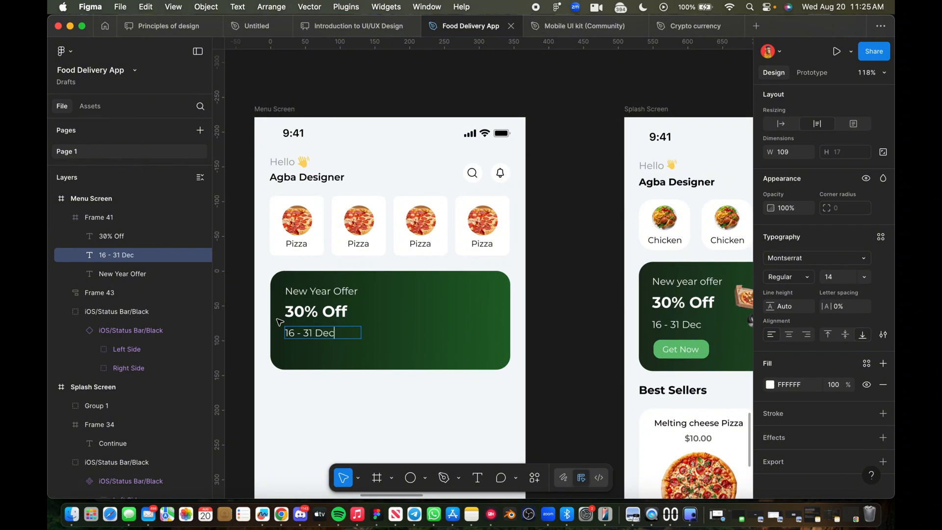
# Step: Narrow the "16 - 31 Dec" text box to a width of 77 and move it up slightly to Y 79
pyautogui.click(343, 336)
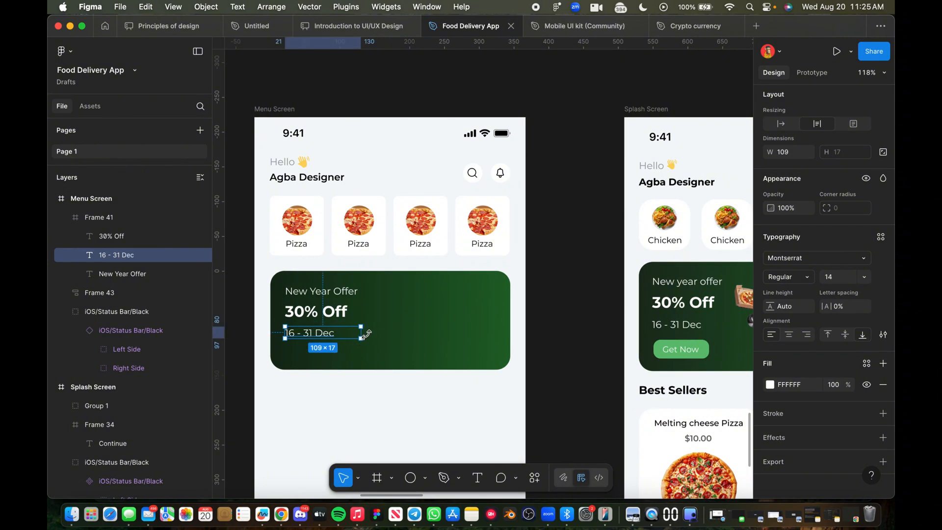
pyautogui.moveTo(362, 334); pyautogui.dragTo(339, 334)
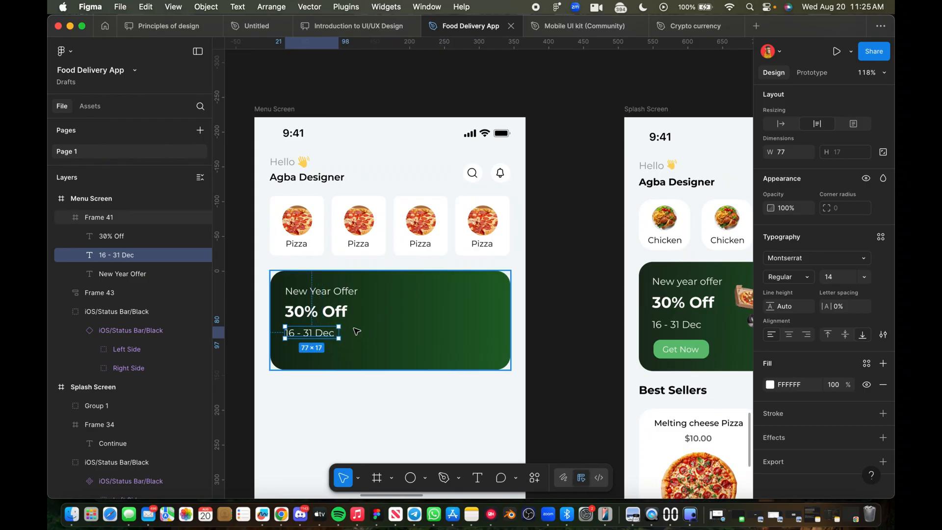
pyautogui.press('Up')
pyautogui.press('Up')
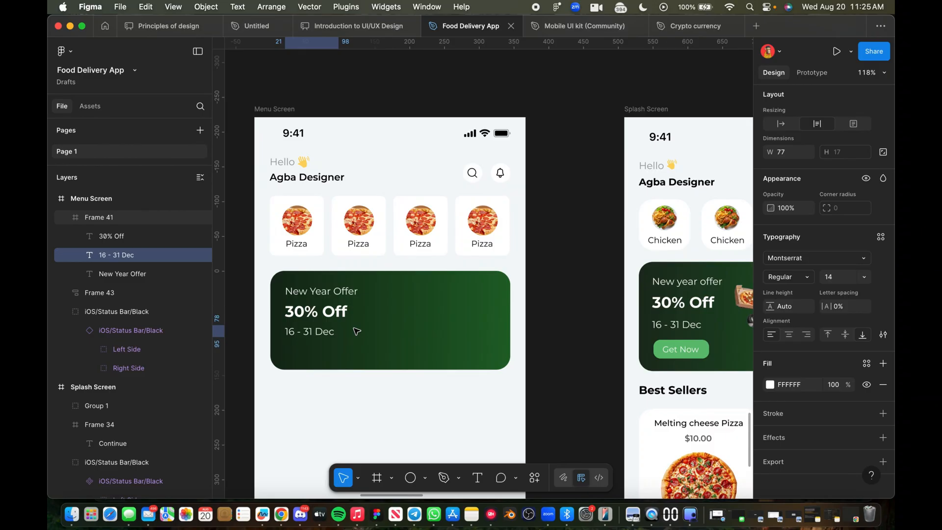
pyautogui.press('Down')
# Step: Draw a 77 × 28 frame for the banner's button below the "16 - 31 Dec" text, aligned with its left edge
pyautogui.scroll(-3, 368, 324)
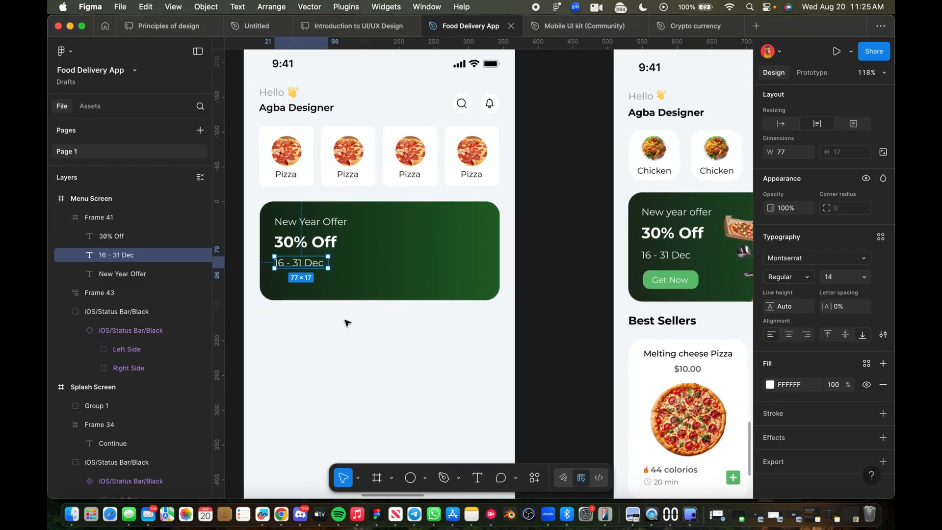
pyautogui.scroll(-1, 347, 322)
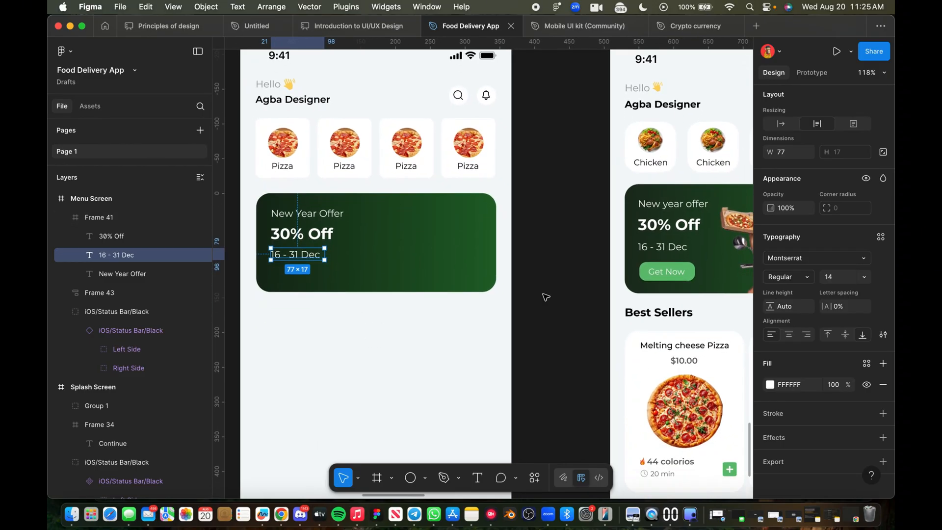
pyautogui.click(503, 272)
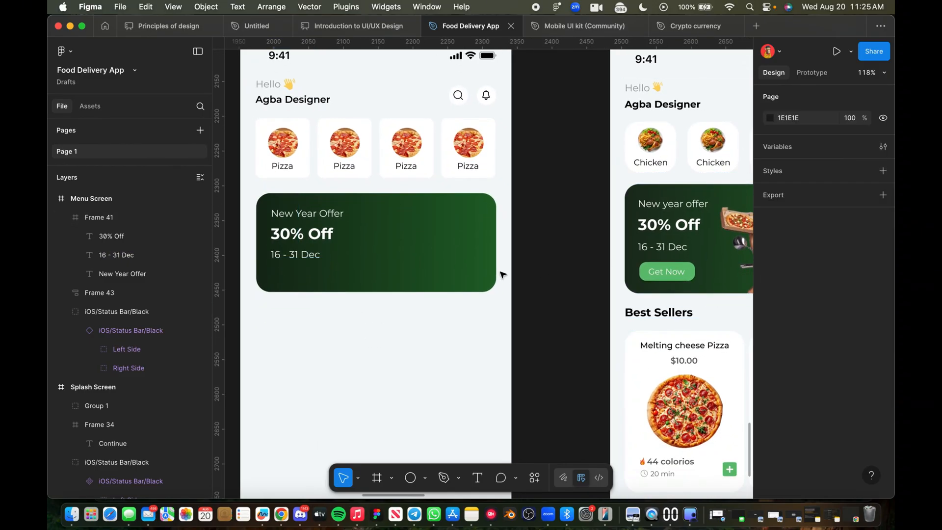
pyautogui.click(377, 479)
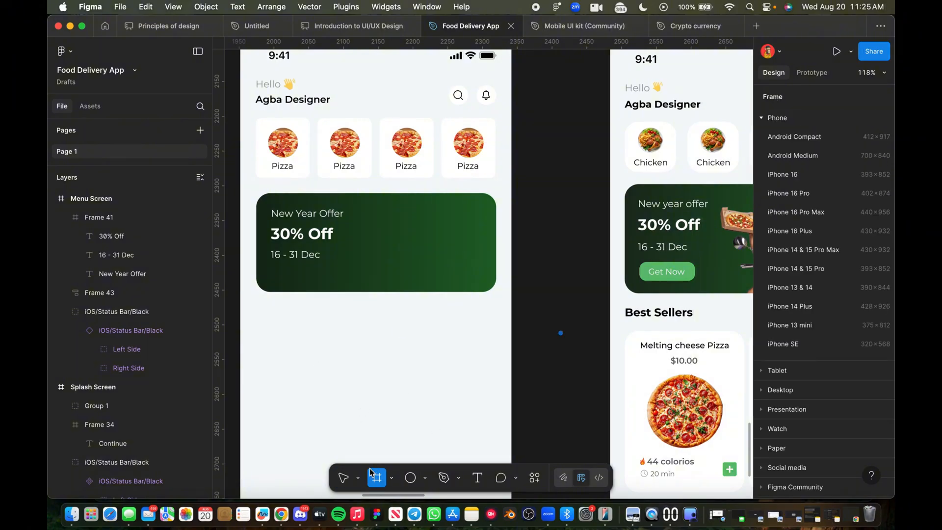
pyautogui.scroll(5, 295, 288)
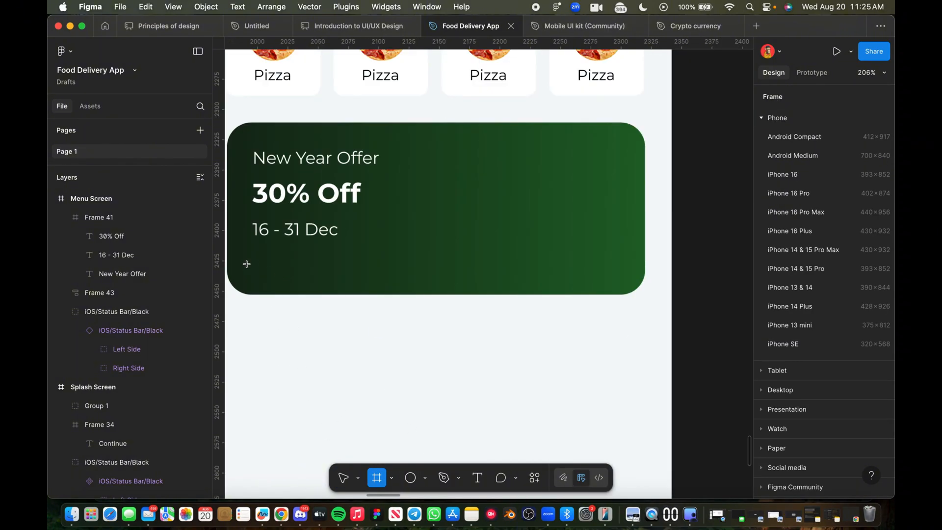
pyautogui.moveTo(253, 255)
pyautogui.mouseDown()
pyautogui.moveTo(363, 266)
pyautogui.moveTo(364, 284)
pyautogui.moveTo(345, 289)
pyautogui.mouseUp()
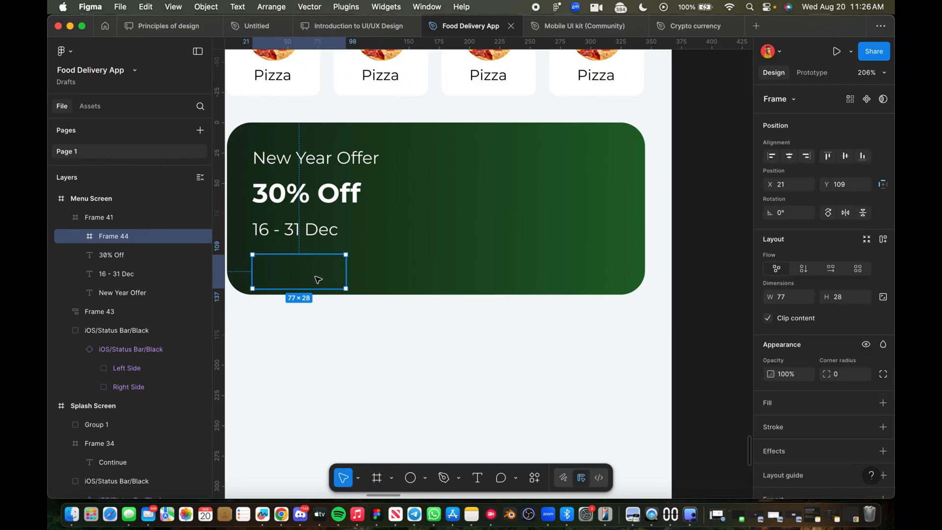
# Step: Select the empty button frame inside the banner and add a white FFFFFF fill to it
pyautogui.click(452, 282)
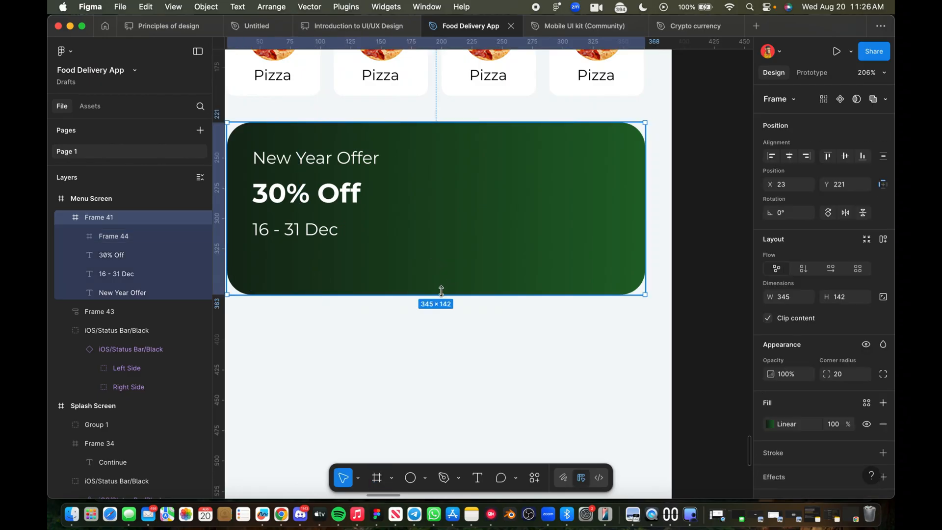
pyautogui.doubleClick(326, 270)
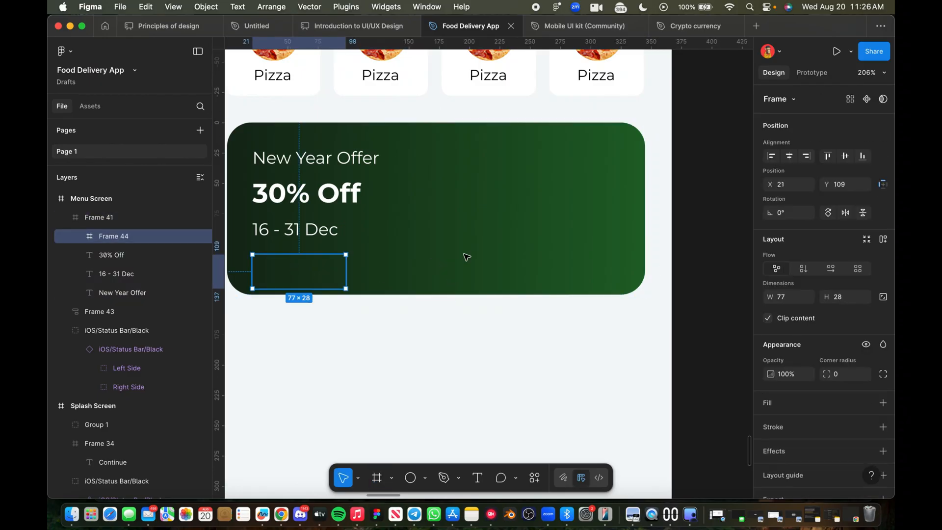
pyautogui.click(799, 402)
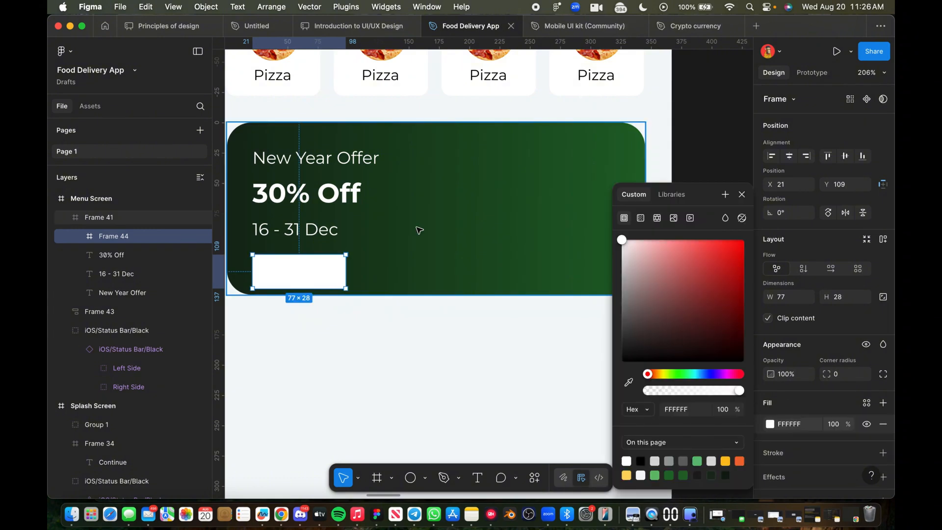
# Step: Extend the banner frame's lower edge to a height of 157, leaving a 20 gap beneath the button frame
pyautogui.click(428, 274)
pyautogui.moveTo(418, 311); pyautogui.dragTo(417, 313)
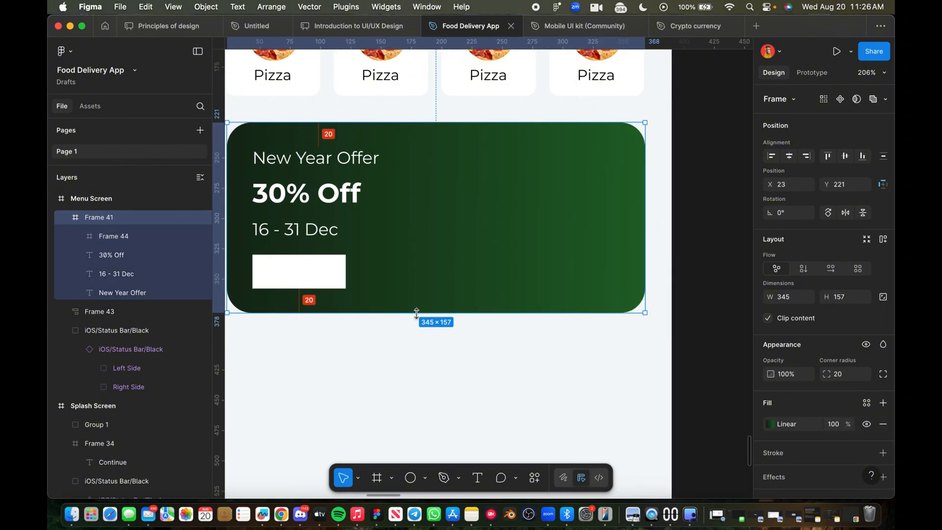
pyautogui.scroll(-5, 339, 271)
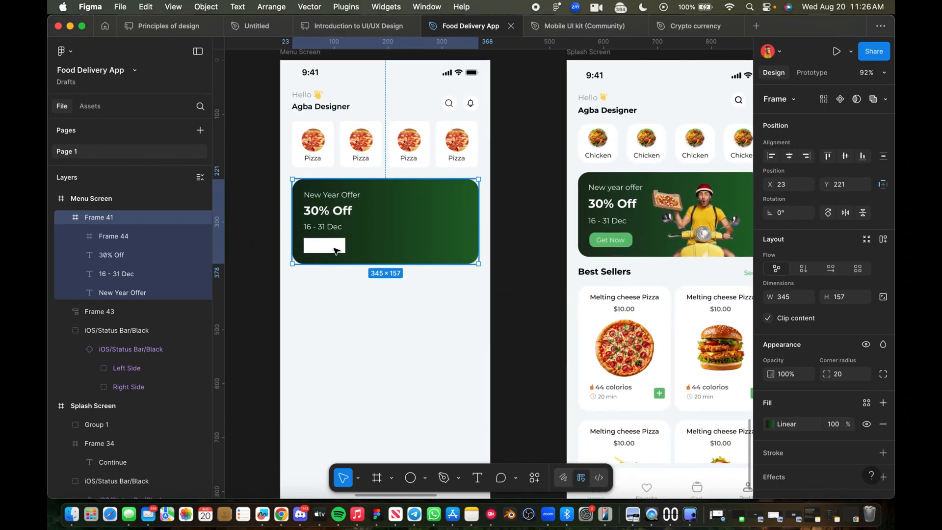
# Step: Widen the banner's button frame to 84, keeping its left edge in place
pyautogui.click(335, 252)
pyautogui.scroll(5, 338, 248)
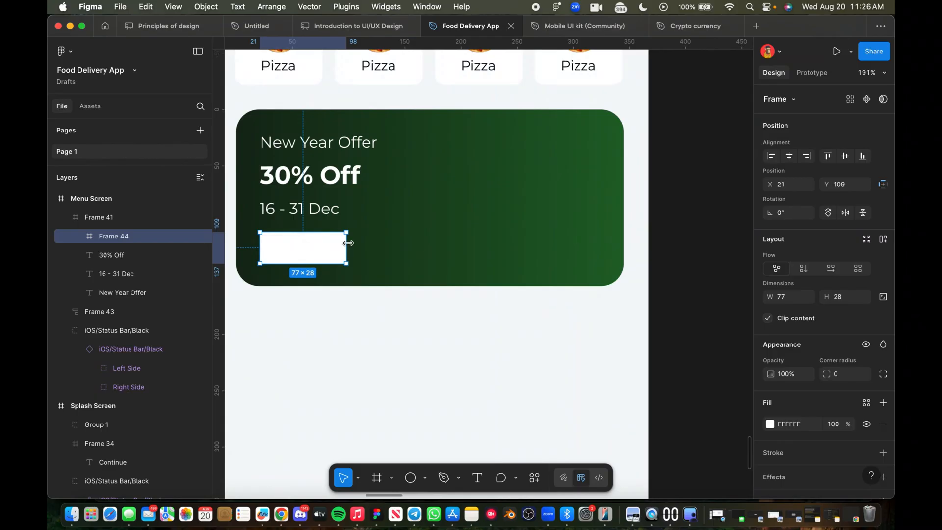
pyautogui.moveTo(348, 243); pyautogui.dragTo(356, 243)
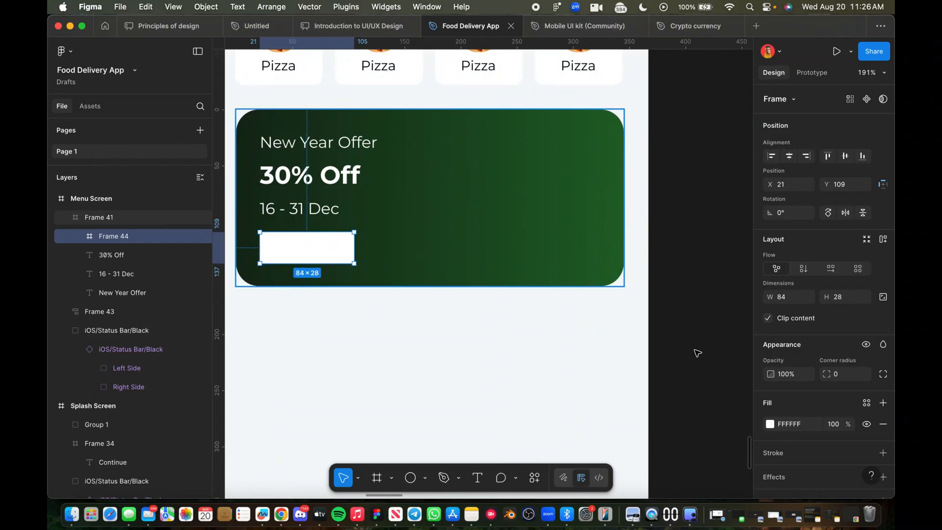
# Step: Change the button frame's fill to the page's green 63BF75 and round its corners to a radius of 10
pyautogui.click(771, 425)
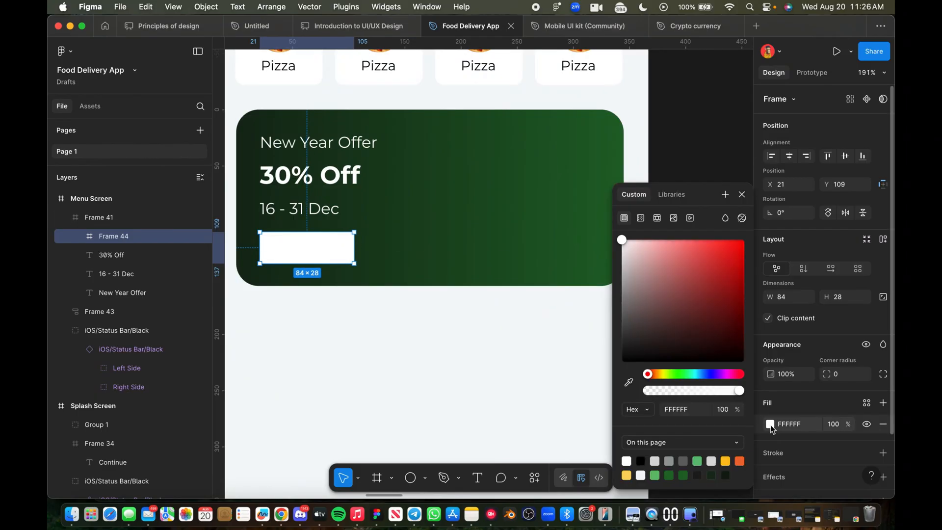
pyautogui.click(697, 460)
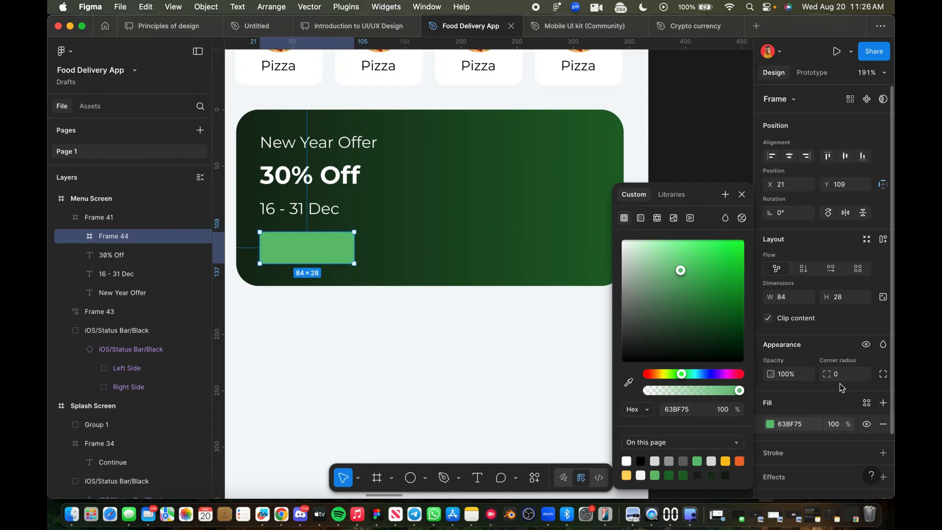
pyautogui.press('Up')
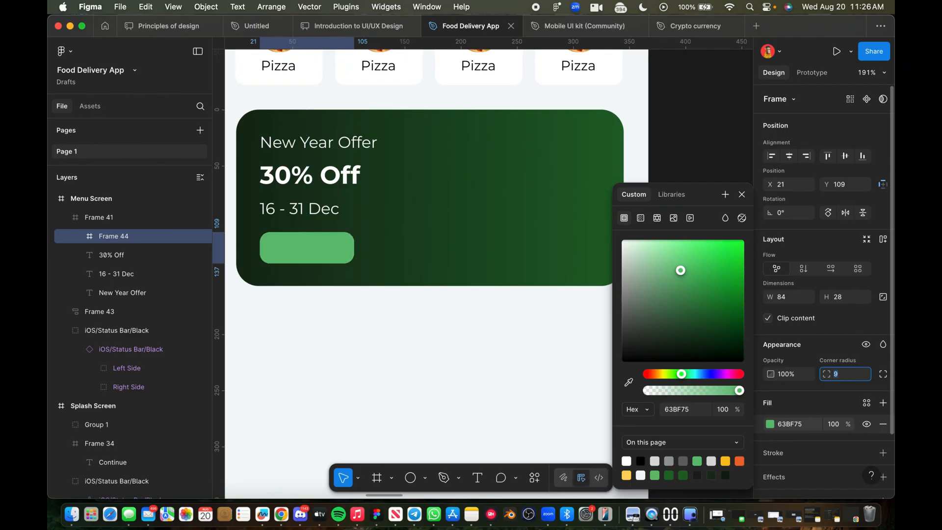
pyautogui.click(505, 248)
pyautogui.scroll(-5, 505, 249)
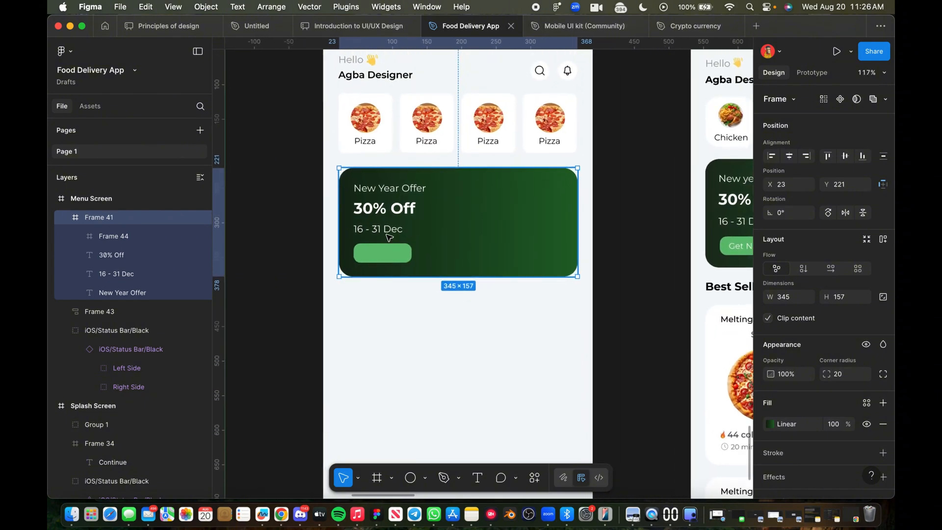
# Step: Copy the "16 - 31 Dec" text into the green button frame and change the copy's wording to "Get Now"
pyautogui.scroll(2, 385, 240)
pyautogui.hscroll(1, 348, 258)
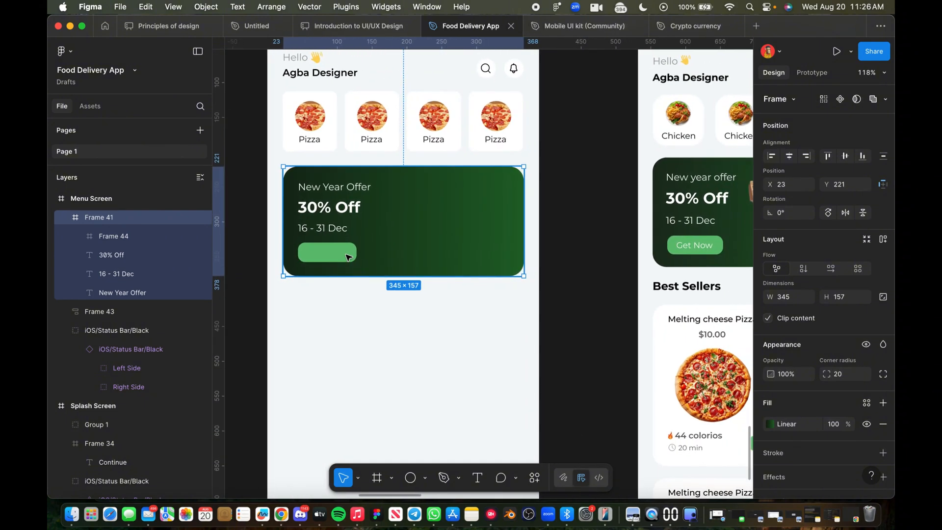
pyautogui.click(347, 257)
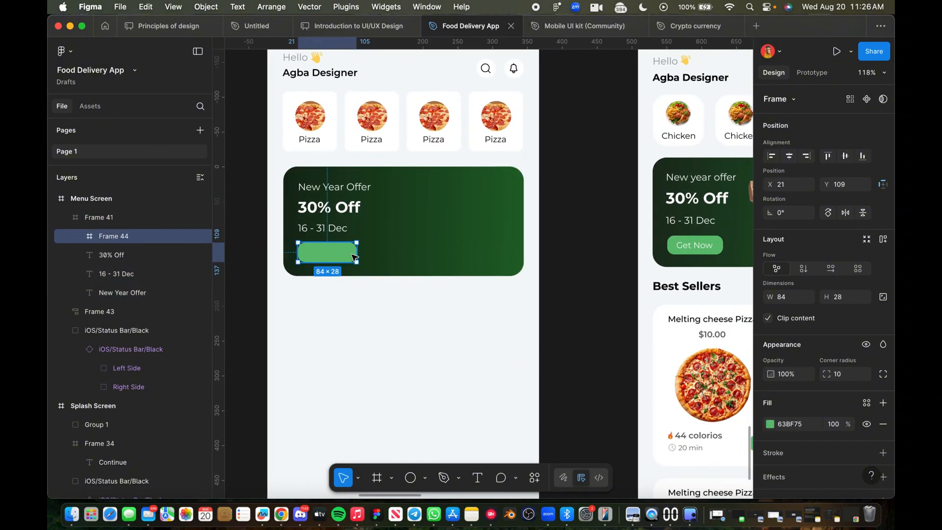
pyautogui.moveTo(357, 254); pyautogui.dragTo(332, 252)
pyautogui.click(330, 232)
pyautogui.doubleClick(332, 252)
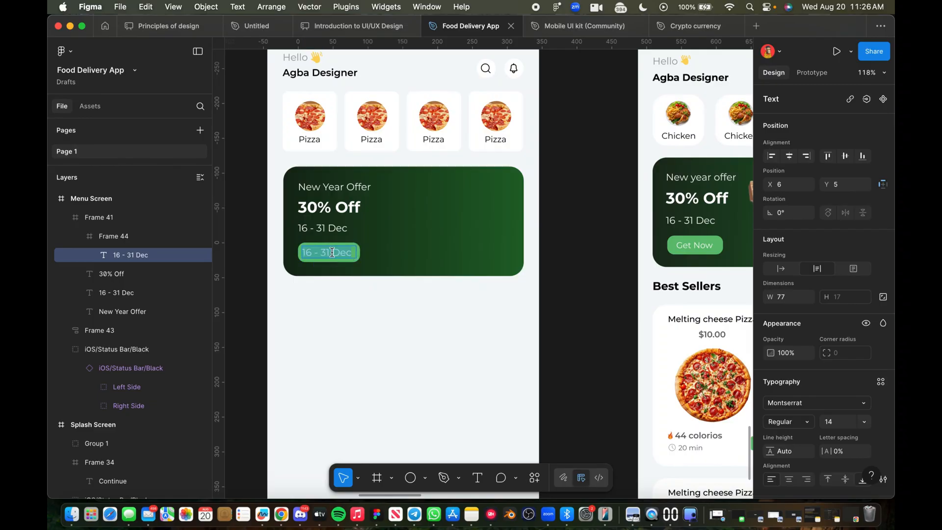
pyautogui.write('Get Now')
# Step: Set the "Get Now" text's font size to 12 and narrow its text box to a width of 54
pyautogui.scroll(5, 367, 250)
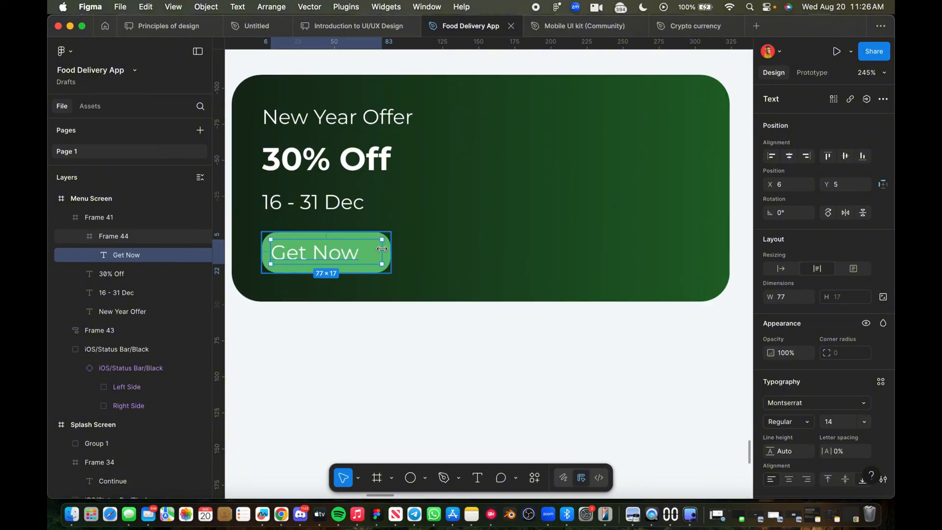
pyautogui.moveTo(382, 251); pyautogui.dragTo(360, 250)
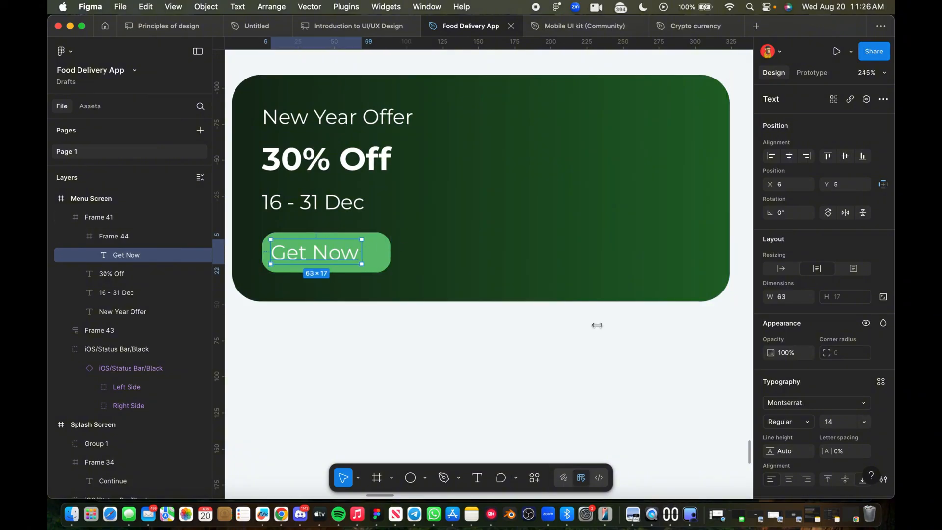
pyautogui.click(847, 423)
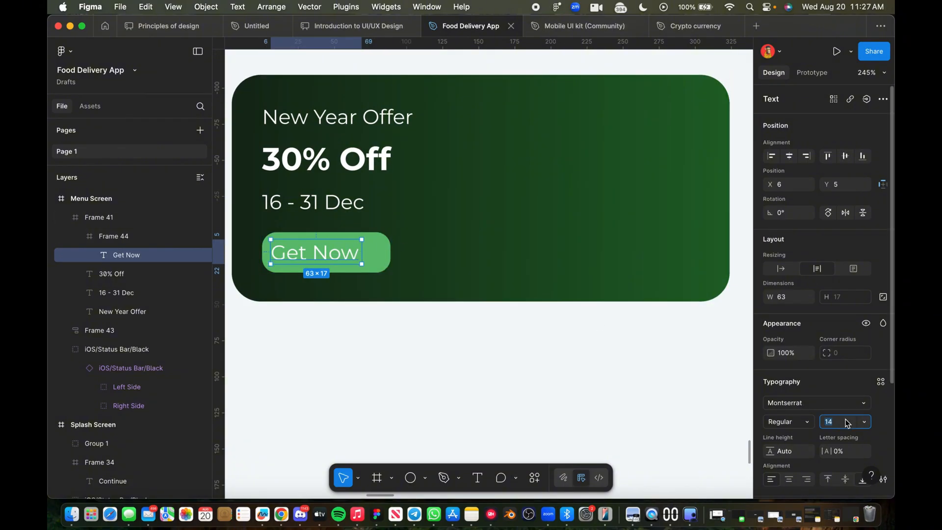
pyautogui.write('12')
pyautogui.press('Return')
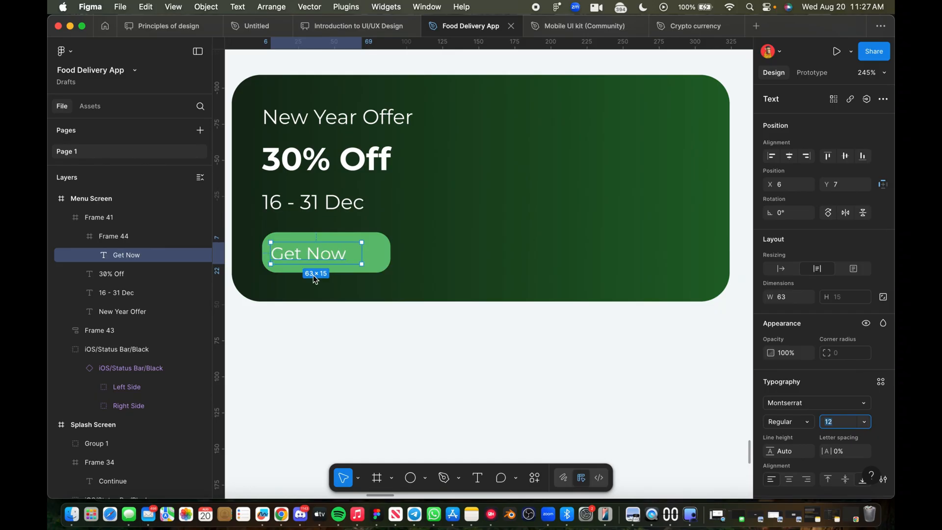
pyautogui.keyDown('ctrl'); pyautogui.scroll(5, 319, 273); pyautogui.keyUp('ctrl')
pyautogui.moveTo(380, 243); pyautogui.dragTo(356, 240)
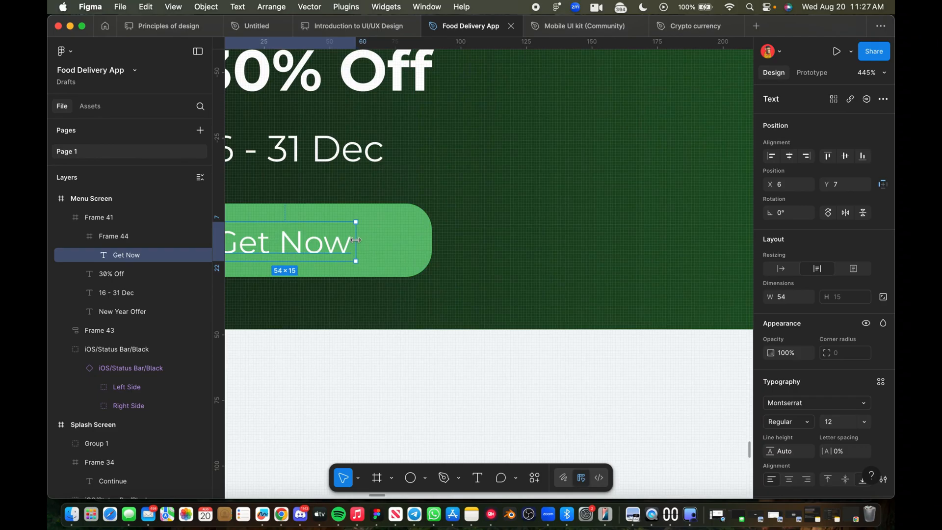
# Step: Center the "Get Now" text horizontally within the green button and deselect it
pyautogui.keyDown('ctrl'); pyautogui.scroll(-5, 370, 240); pyautogui.keyUp('ctrl')
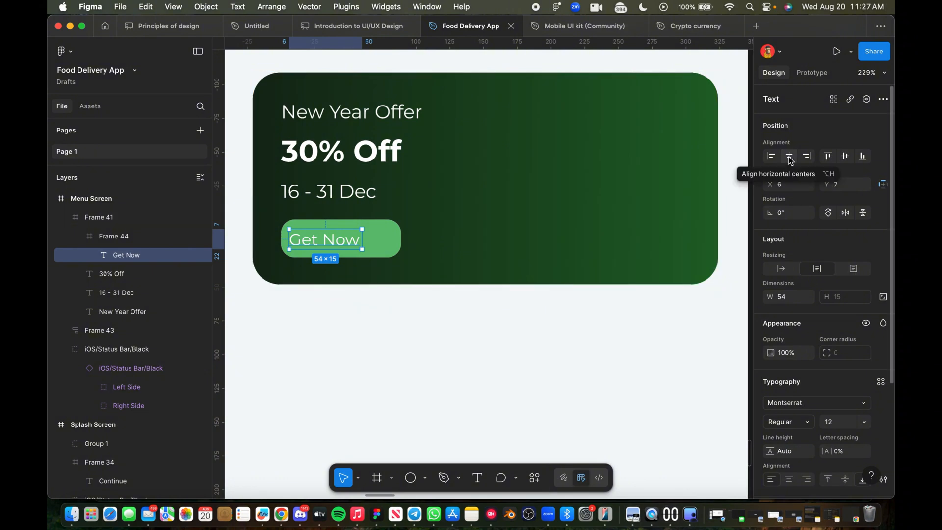
pyautogui.click(789, 157)
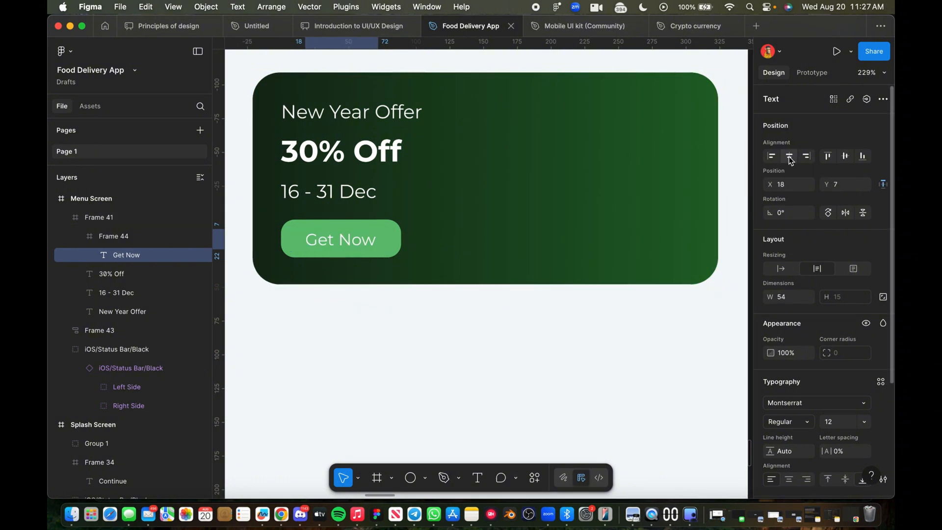
pyautogui.click(444, 256)
pyautogui.click(461, 306)
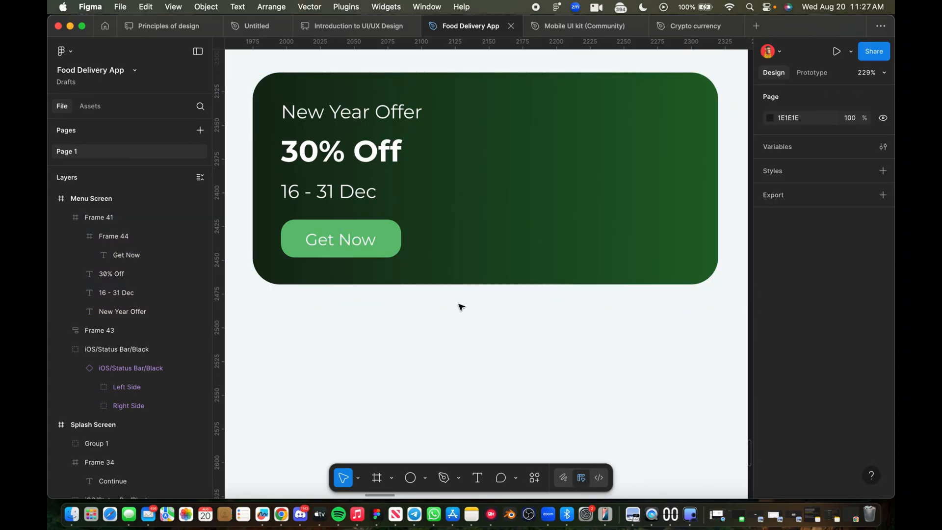
# Step: Move the pizza delivery rider image from the loose food images on the canvas to beside the finished home screen
pyautogui.scroll(-5, 461, 301)
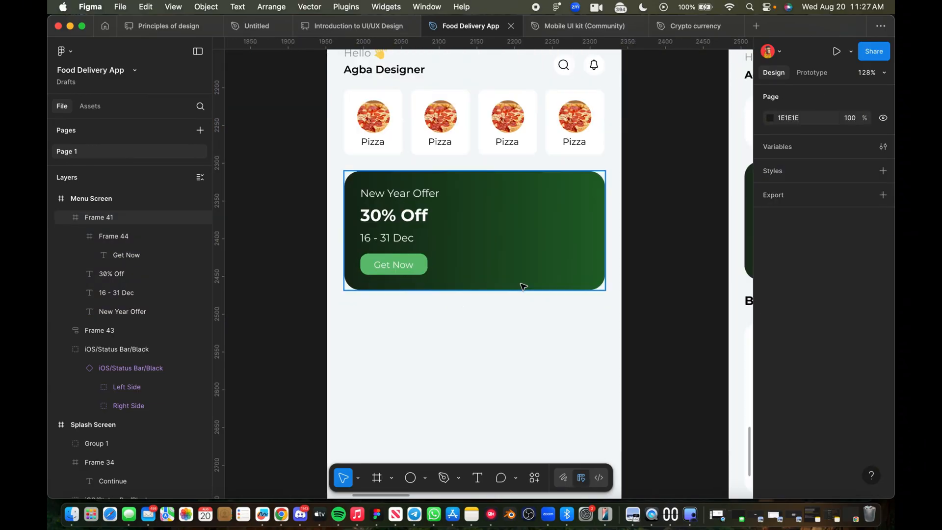
pyautogui.scroll(-5, 524, 285)
pyautogui.hscroll(5, 524, 285)
pyautogui.scroll(-1, 524, 285)
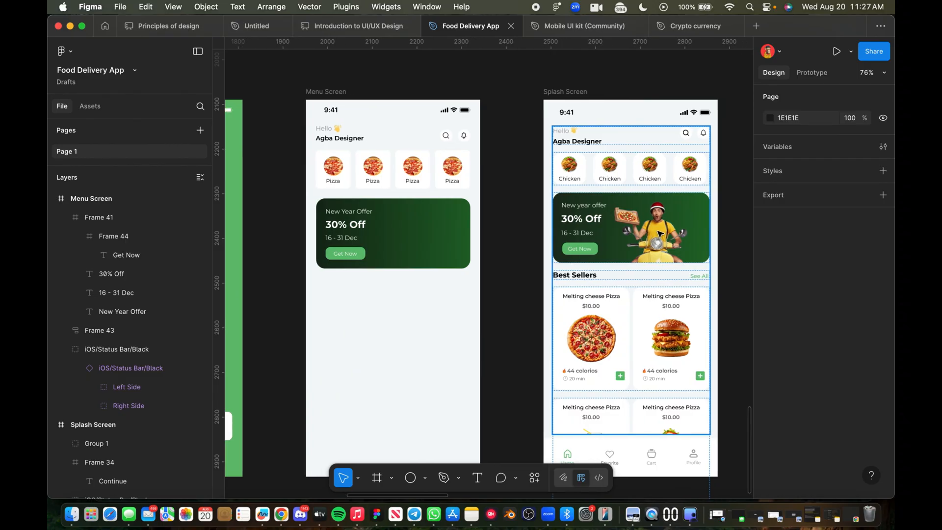
pyautogui.scroll(-5, 660, 234)
pyautogui.scroll(10, 658, 232)
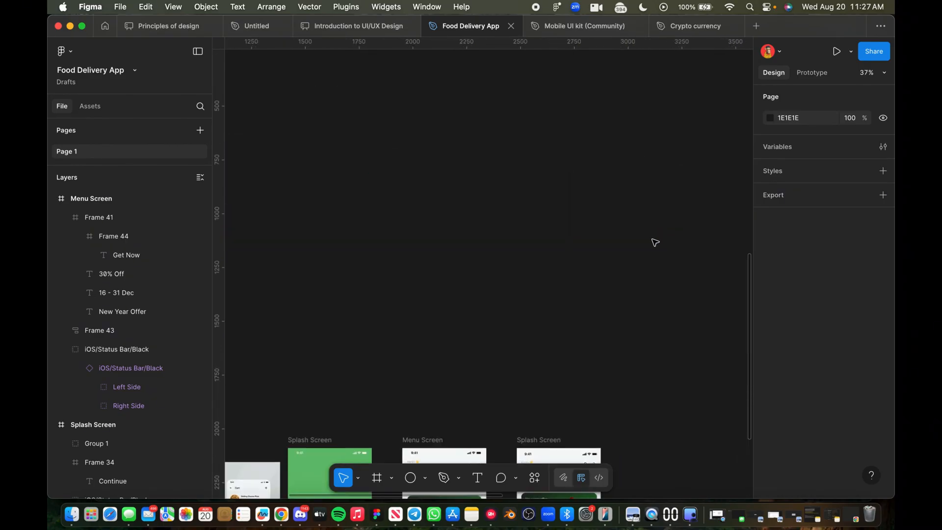
pyautogui.scroll(-4, 655, 244)
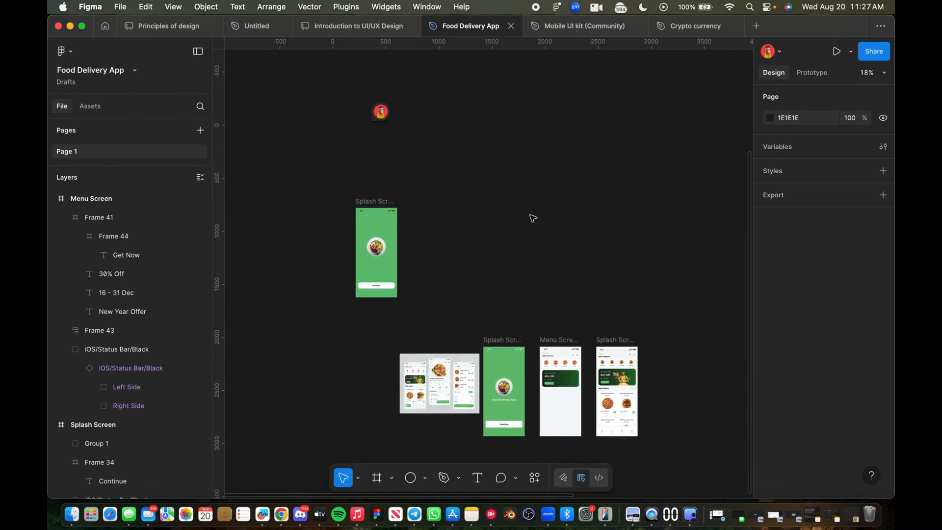
pyautogui.scroll(4, 533, 216)
pyautogui.hscroll(-3, 534, 215)
pyautogui.scroll(-3, 533, 216)
pyautogui.hscroll(3, 646, 196)
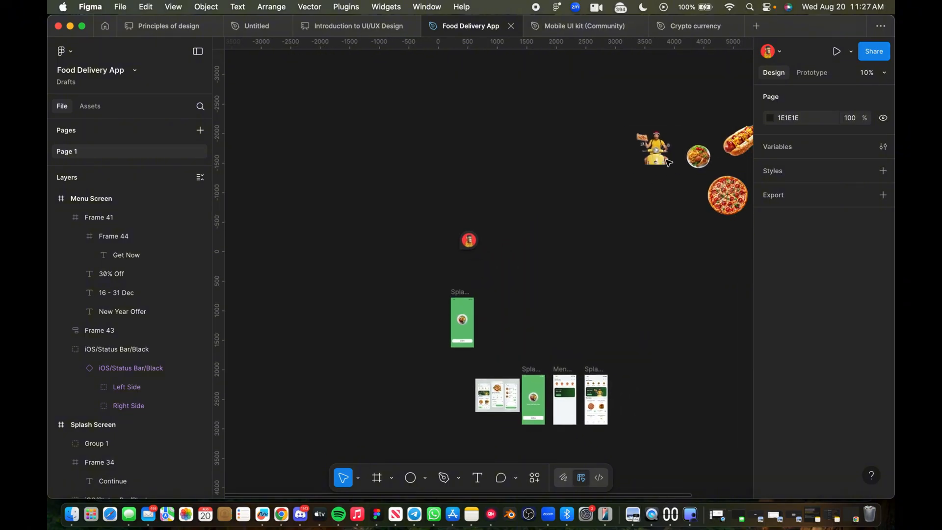
pyautogui.click(658, 158)
pyautogui.moveTo(658, 158); pyautogui.dragTo(654, 356)
pyautogui.scroll(5, 637, 415)
pyautogui.scroll(3, 633, 412)
pyautogui.scroll(-2, 654, 357)
pyautogui.hscroll(3, 654, 357)
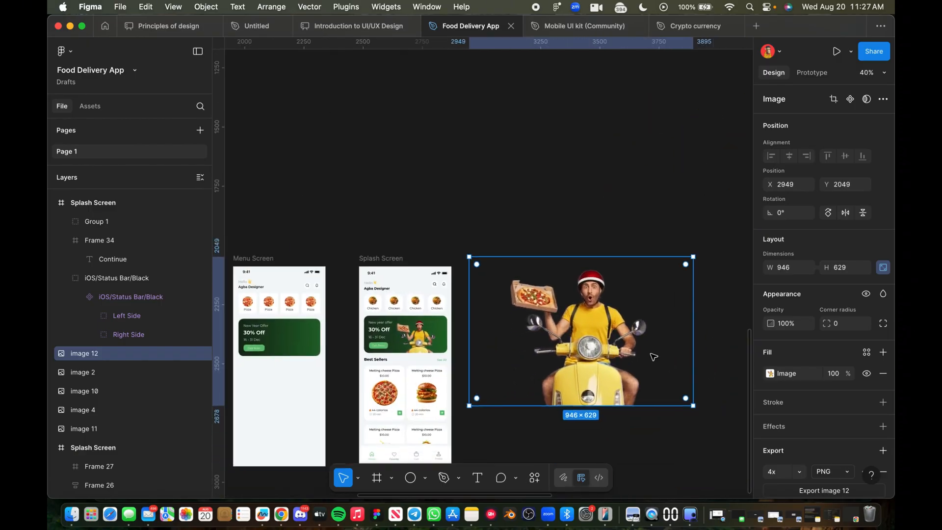
# Step: Scale the delivery rider image down to 149 × 99 and place it inside the Menu Screen's green banner
pyautogui.scroll(-1, 319, 318)
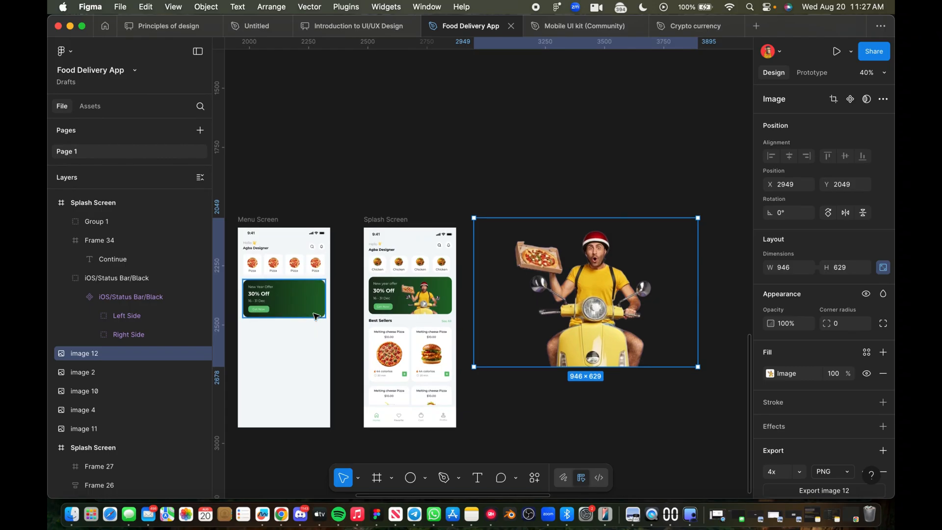
pyautogui.moveTo(698, 317); pyautogui.dragTo(509, 302)
pyautogui.hscroll(-3, 506, 301)
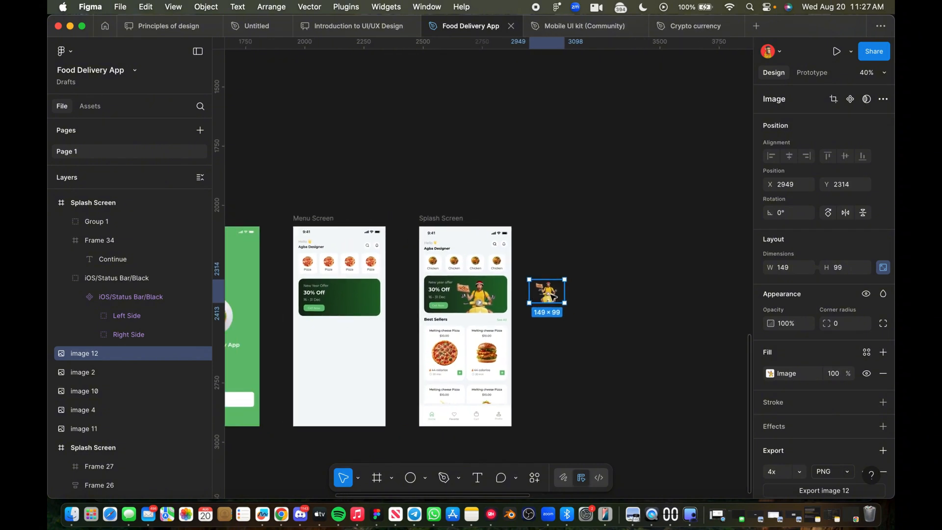
pyautogui.moveTo(552, 295); pyautogui.dragTo(361, 304)
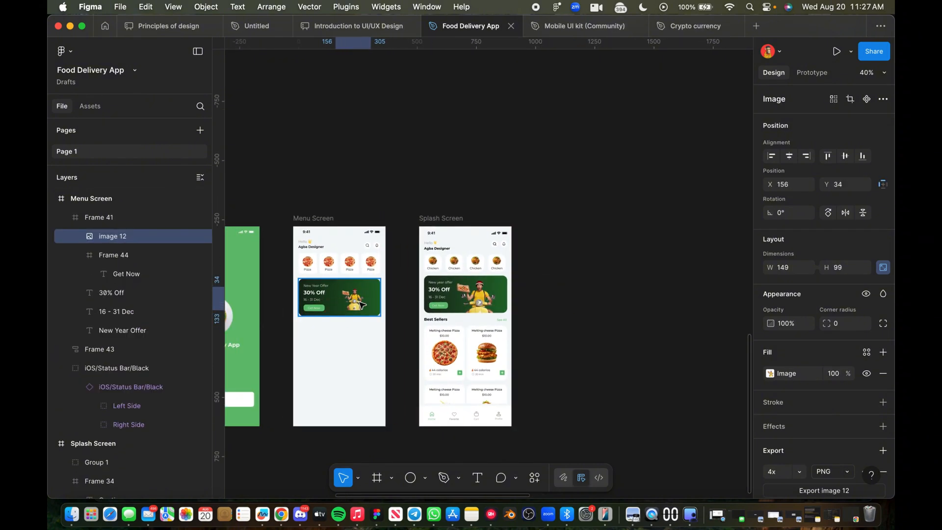
# Step: Enlarge the delivery rider image to 253 × 169 and position it at X 98, Y 8 in the banner, beside the text
pyautogui.scroll(10, 362, 304)
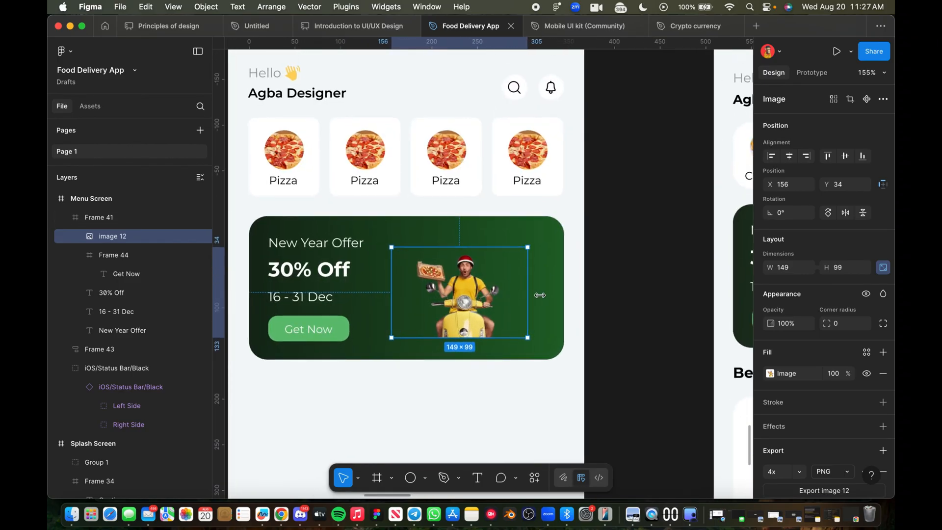
pyautogui.moveTo(540, 294); pyautogui.dragTo(569, 318)
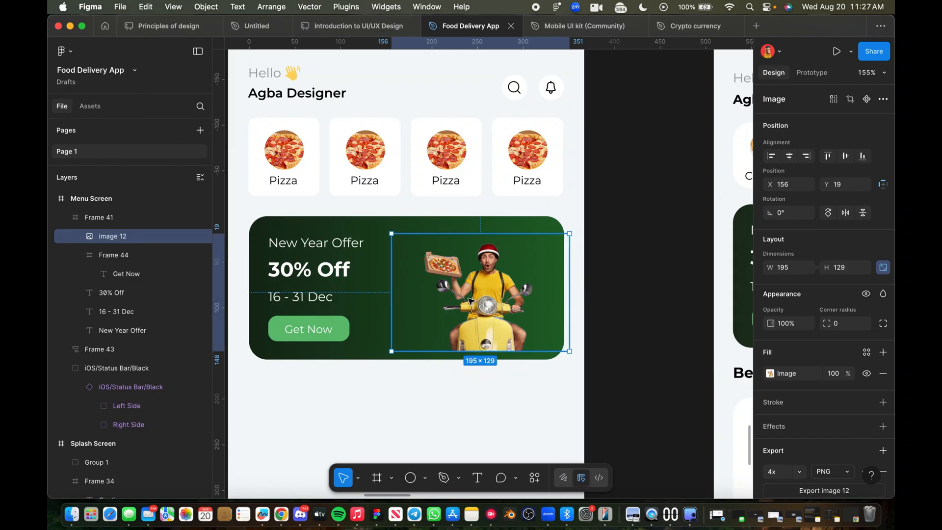
pyautogui.moveTo(469, 300); pyautogui.dragTo(438, 311)
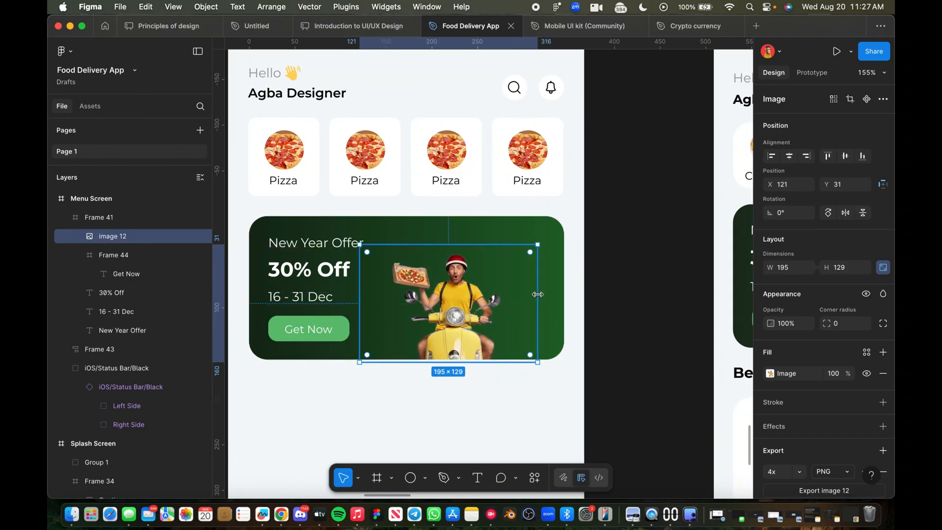
pyautogui.moveTo(538, 294); pyautogui.dragTo(592, 337)
pyautogui.moveTo(510, 321); pyautogui.dragTo(492, 311)
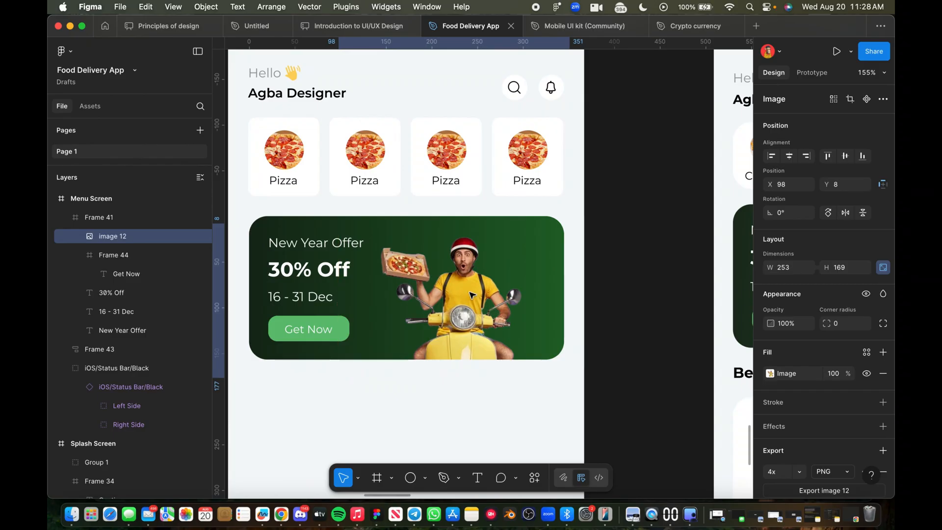
# Step: Compare the Menu Screen with the finished home screen and examine the text settings of the second category card's Pizza label
pyautogui.click(630, 238)
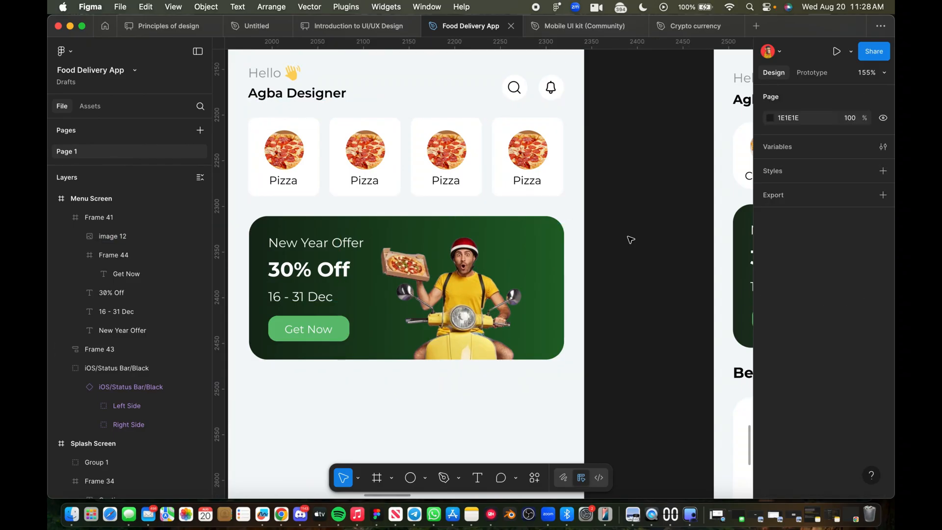
pyautogui.scroll(-3, 628, 246)
pyautogui.scroll(-5, 628, 251)
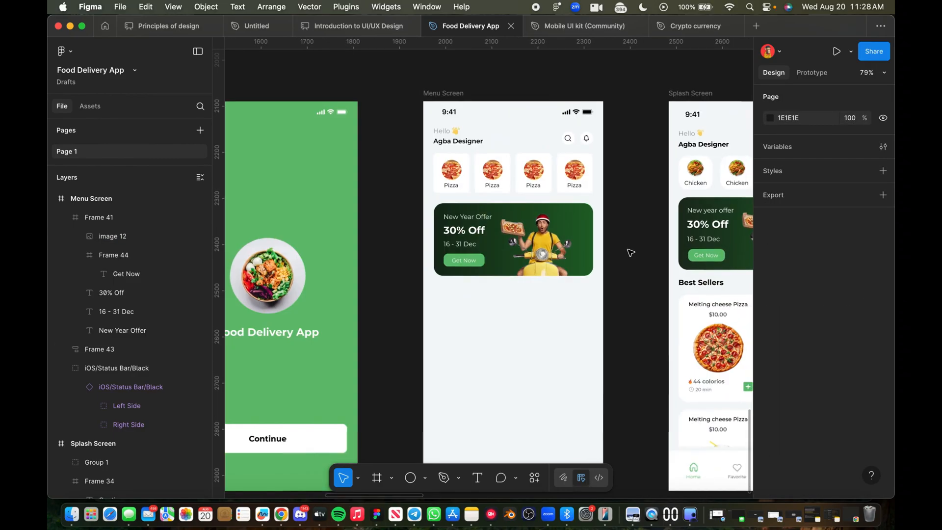
pyautogui.hscroll(1, 622, 257)
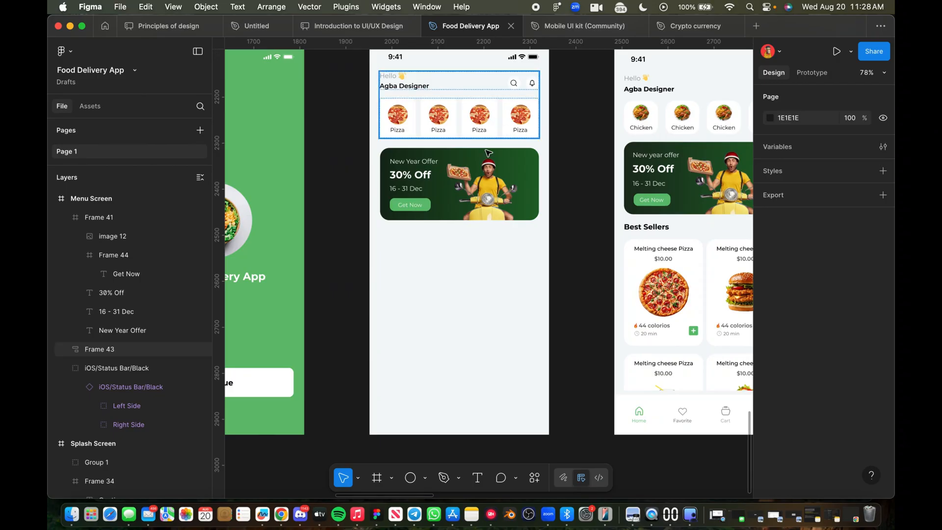
pyautogui.scroll(5, 414, 110)
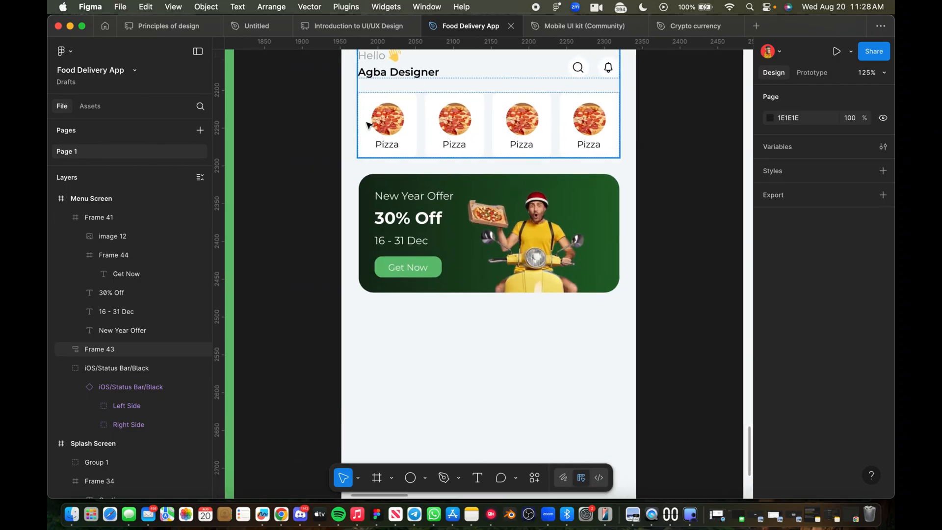
pyautogui.doubleClick(457, 149)
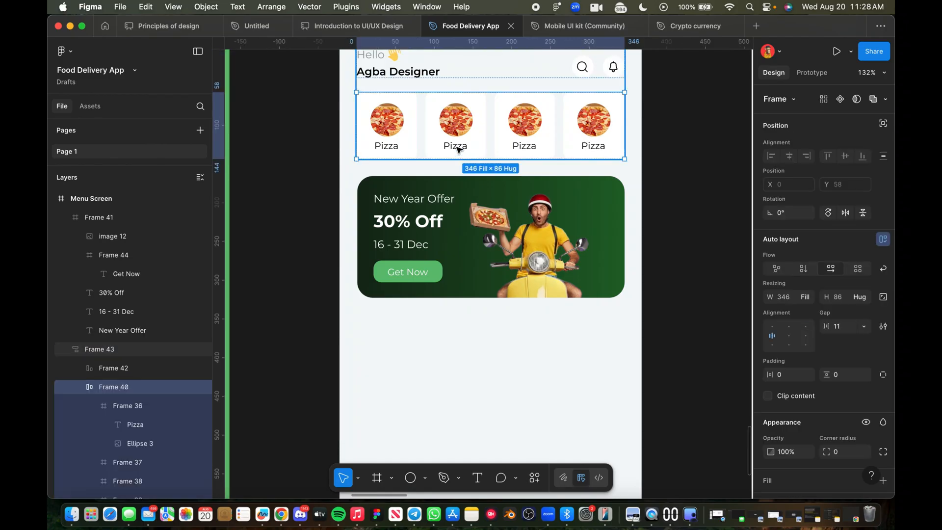
pyautogui.doubleClick(458, 149)
pyautogui.doubleClick(457, 148)
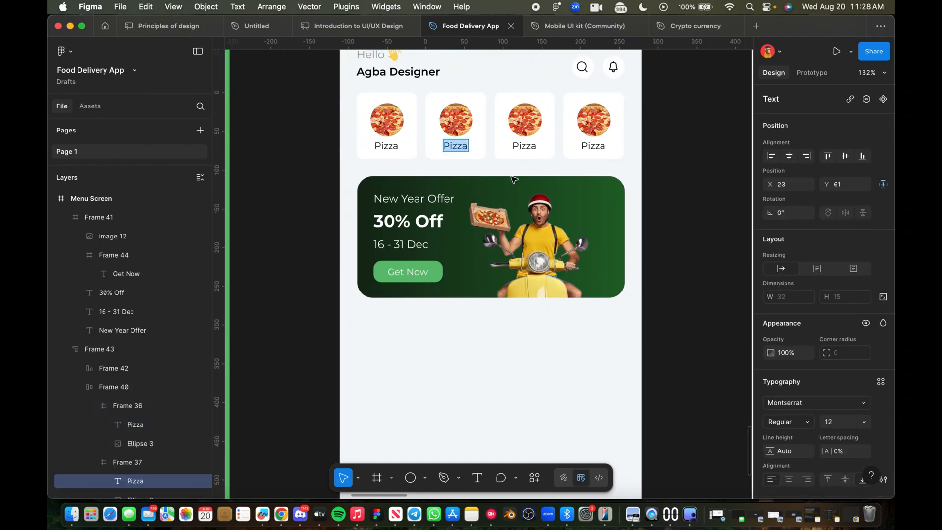
pyautogui.click(519, 164)
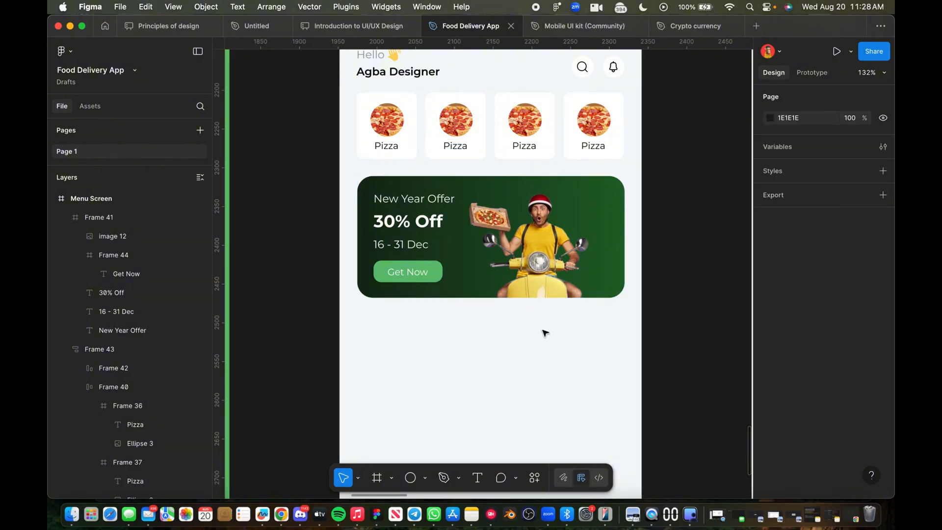
# Step: Add the text "Best Seller" in the empty area below the green banner on the Menu Screen
pyautogui.scroll(-6, 544, 333)
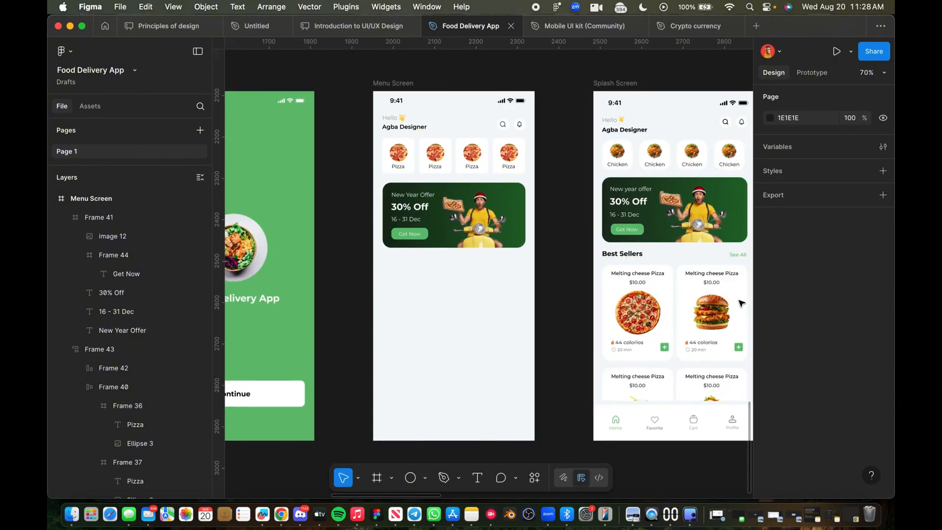
pyautogui.scroll(1, 303, 263)
pyautogui.scroll(5, 355, 245)
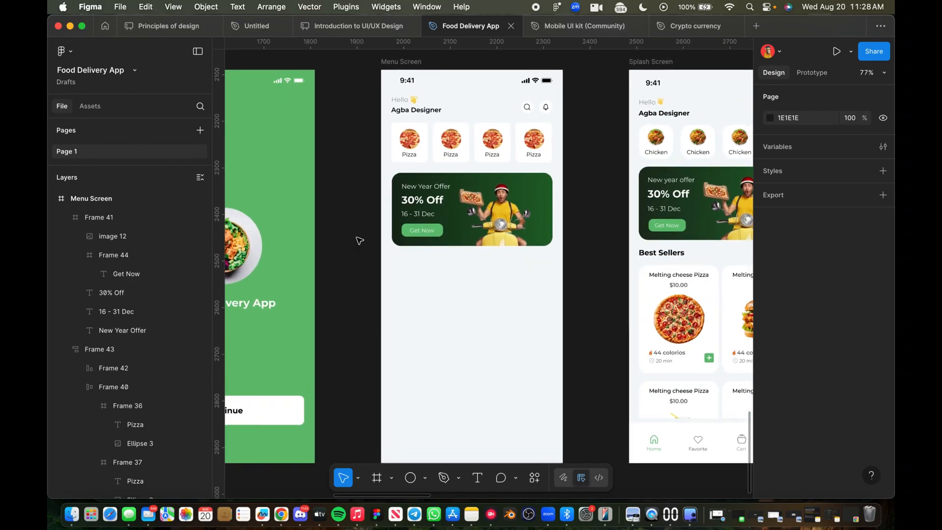
pyautogui.scroll(-5, 525, 283)
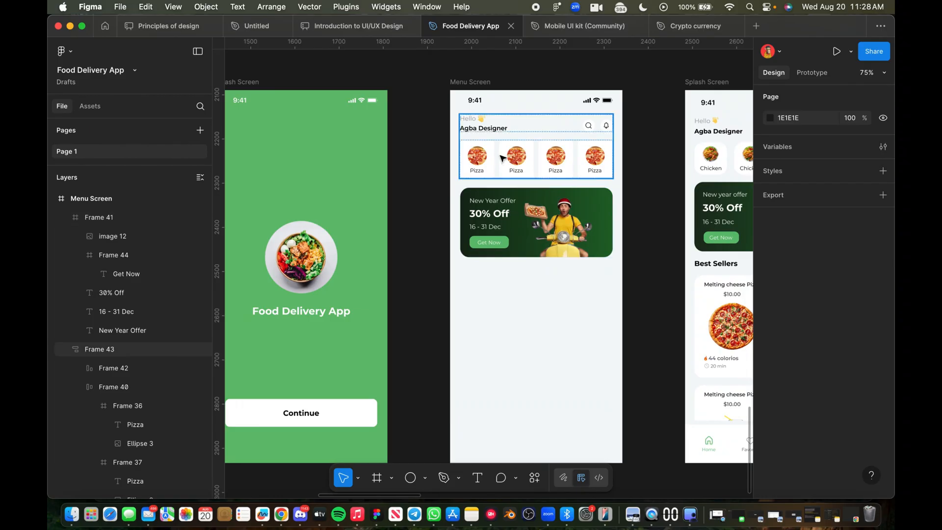
pyautogui.click(497, 130)
pyautogui.click(474, 396)
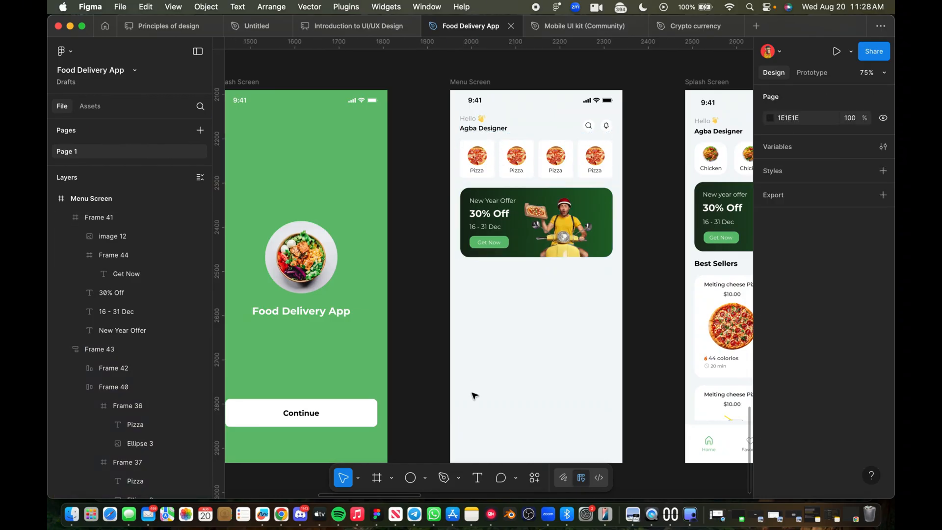
pyautogui.click(477, 479)
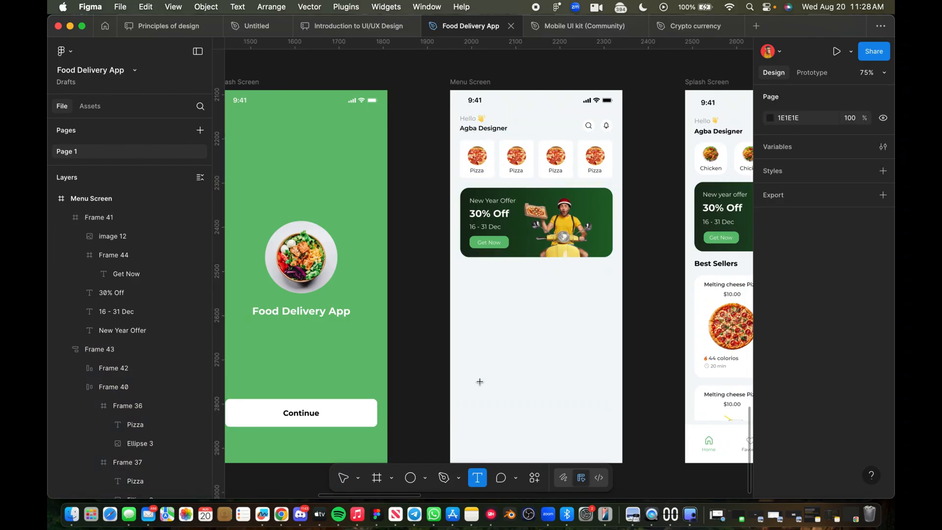
pyautogui.click(469, 290)
pyautogui.write('Best Seller')
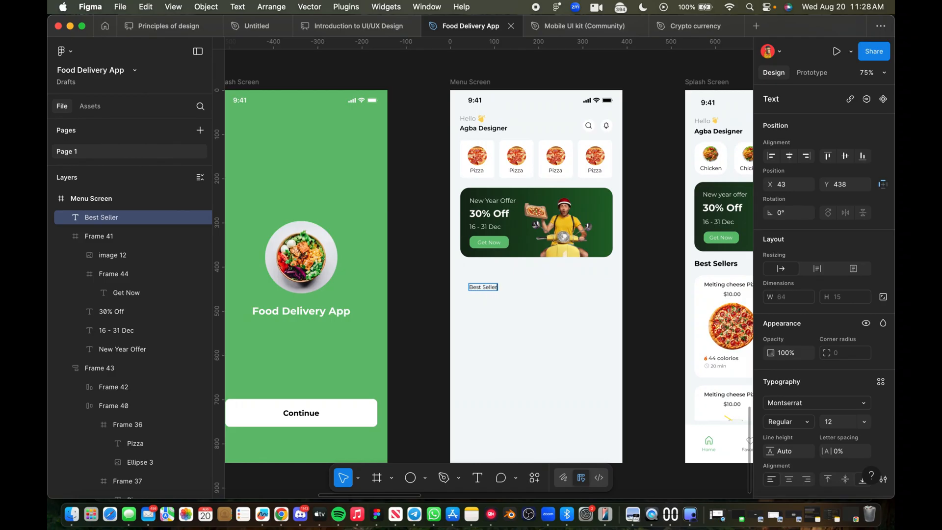
pyautogui.scroll(5, 456, 293)
pyautogui.press('Escape')
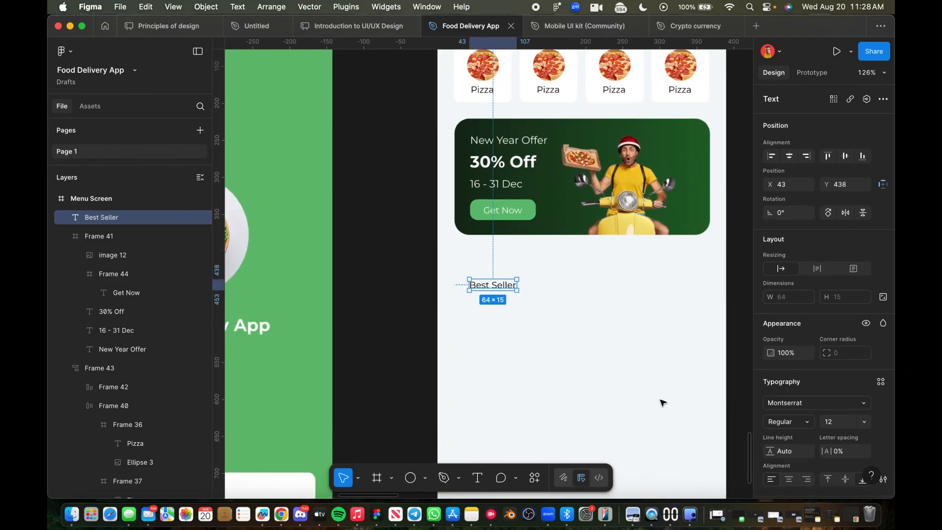
# Step: Set the "Best Seller" heading to Bold weight at font size 16 and deselect it
pyautogui.click(805, 421)
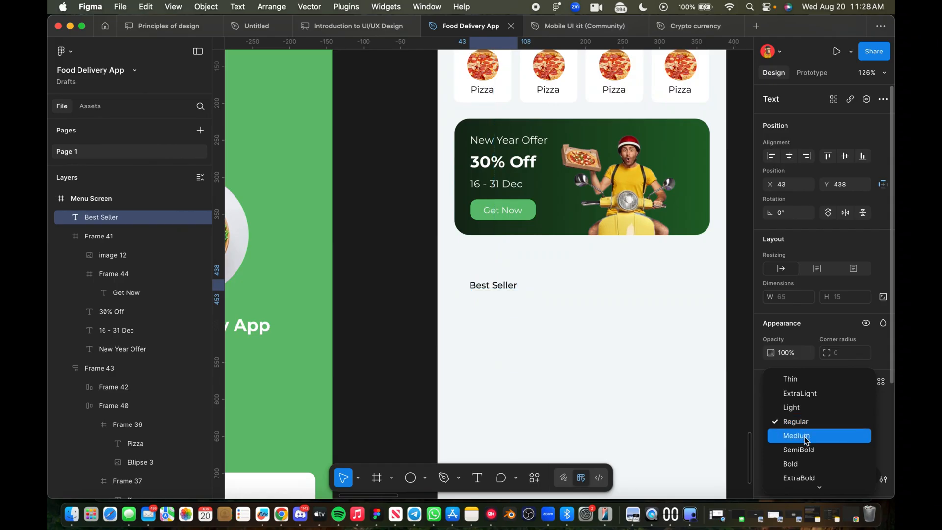
pyautogui.click(806, 463)
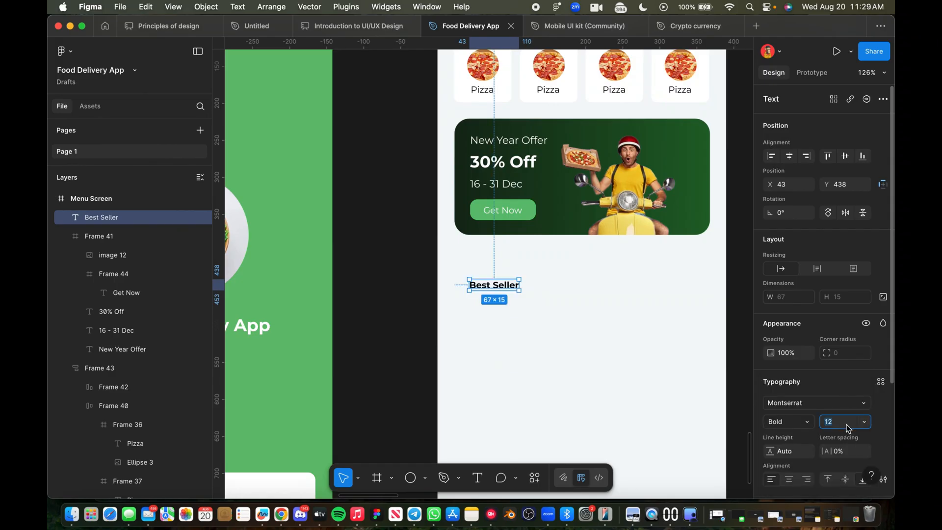
pyautogui.press('Up')
pyautogui.press('Up')
pyautogui.press('Up')
pyautogui.press('Up')
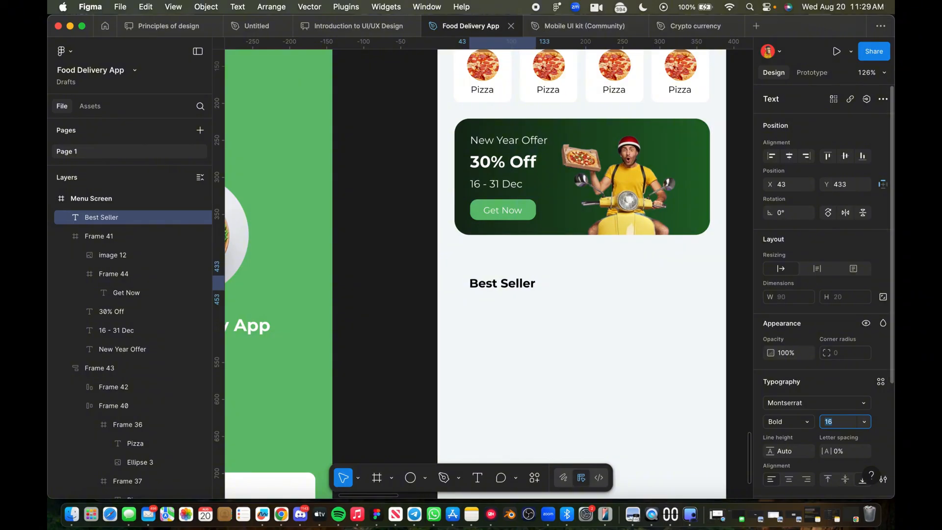
pyautogui.click(530, 265)
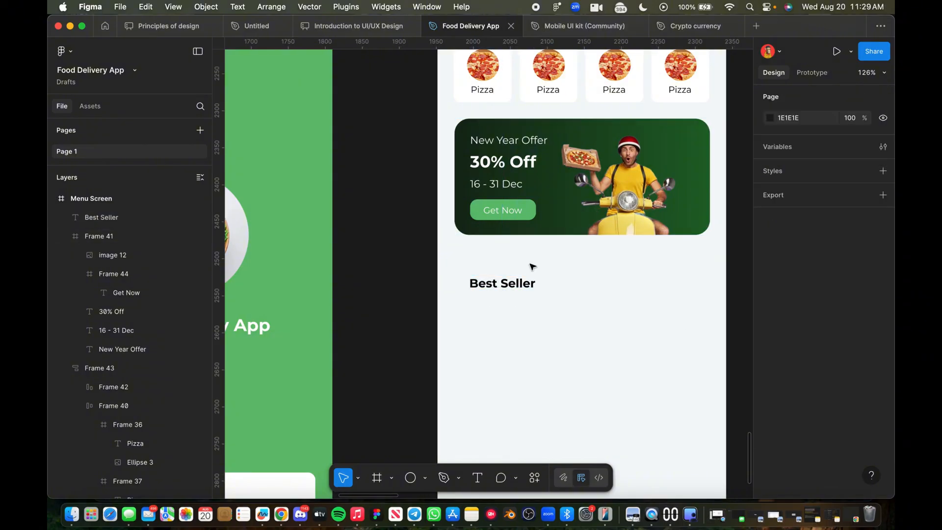
# Step: Position the "Best Seller" heading at X 23, Y 396, just under the banner and aligned with its left edge
pyautogui.click(510, 287)
pyautogui.moveTo(493, 283); pyautogui.dragTo(495, 261)
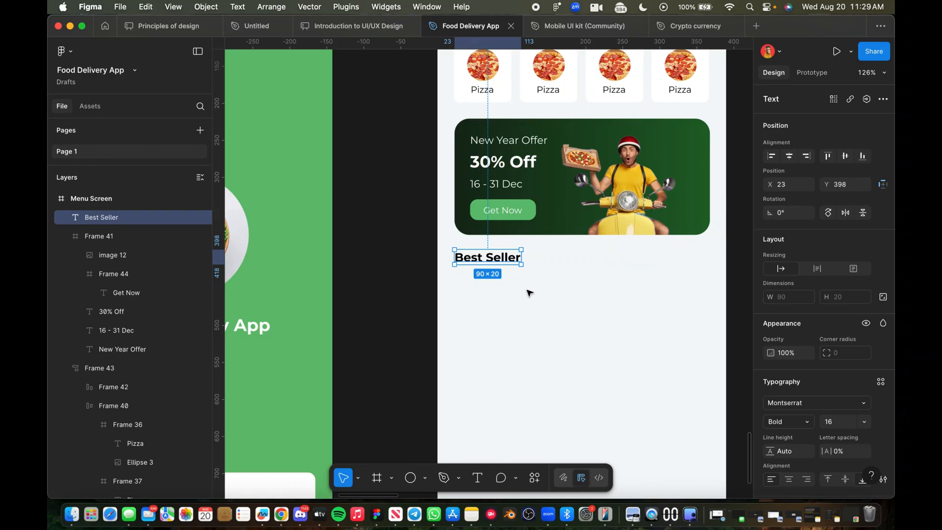
pyautogui.press('Up')
pyautogui.press('Up')
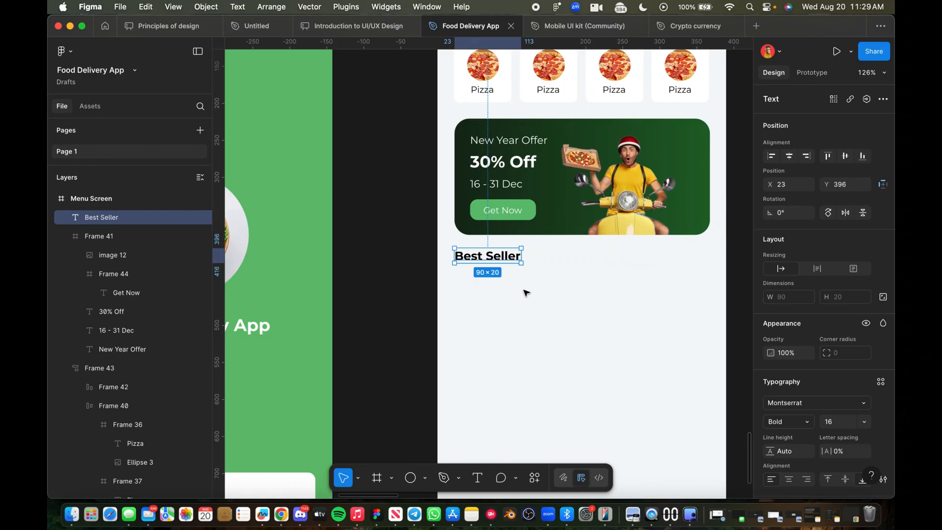
pyautogui.hscroll(1, 585, 294)
pyautogui.click(585, 294)
# Step: Add the text "See all" at X 310, Y 399, opposite the "Best Seller" heading as in the finished home screen
pyautogui.scroll(-5, 585, 295)
pyautogui.hscroll(2, 581, 297)
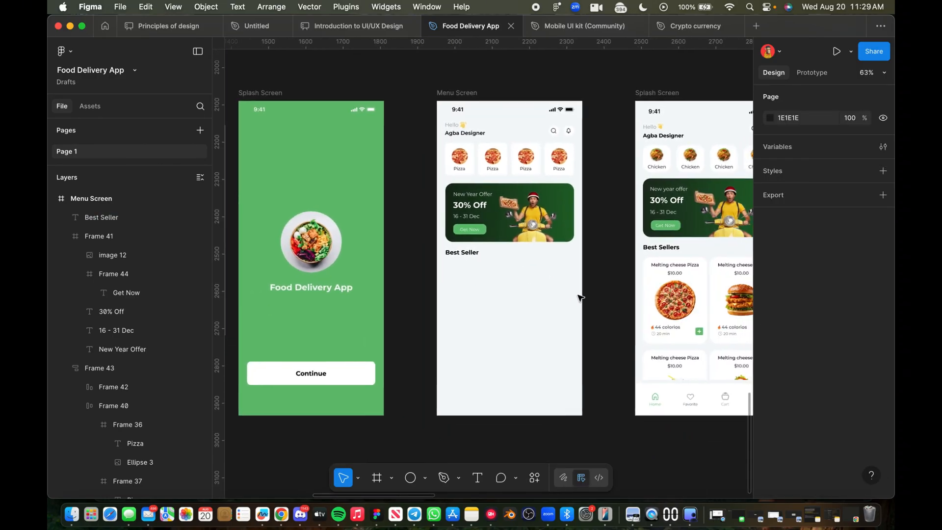
pyautogui.hscroll(3, 701, 315)
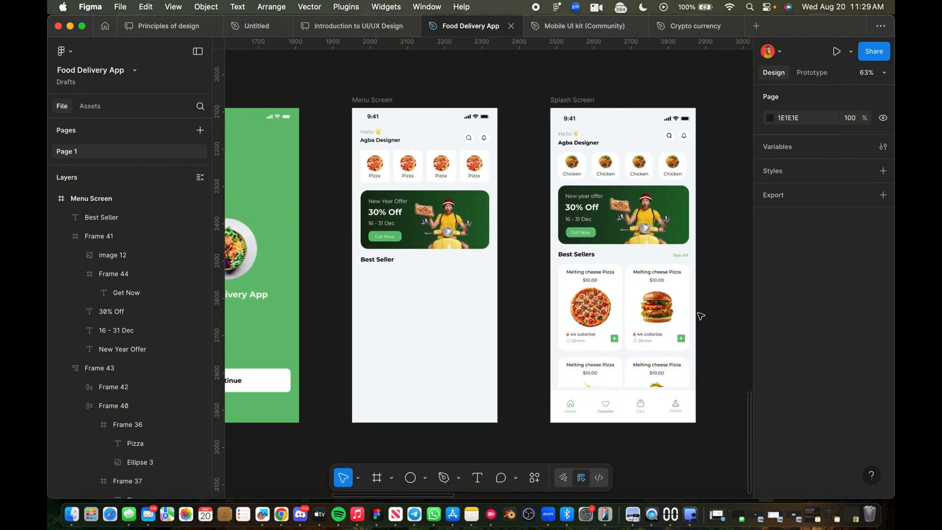
pyautogui.scroll(5, 693, 252)
pyautogui.scroll(-5, 690, 253)
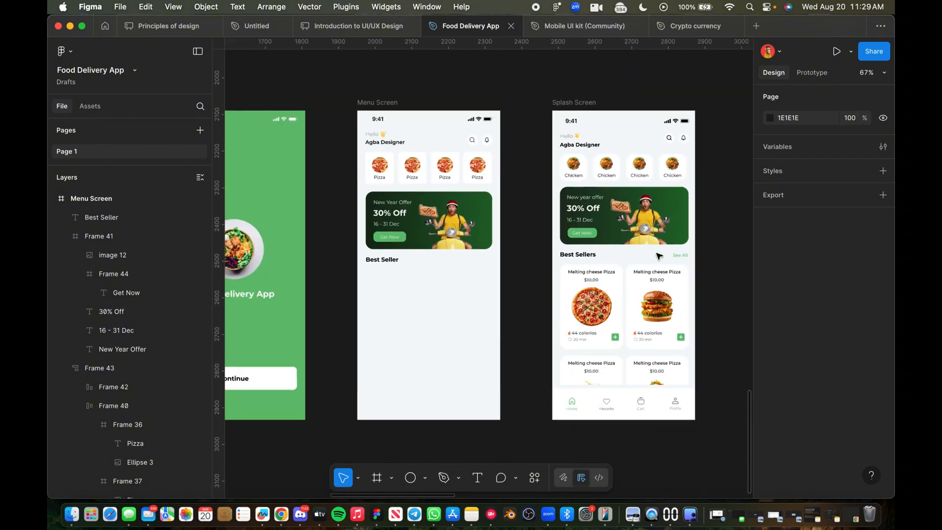
pyautogui.scroll(5, 382, 154)
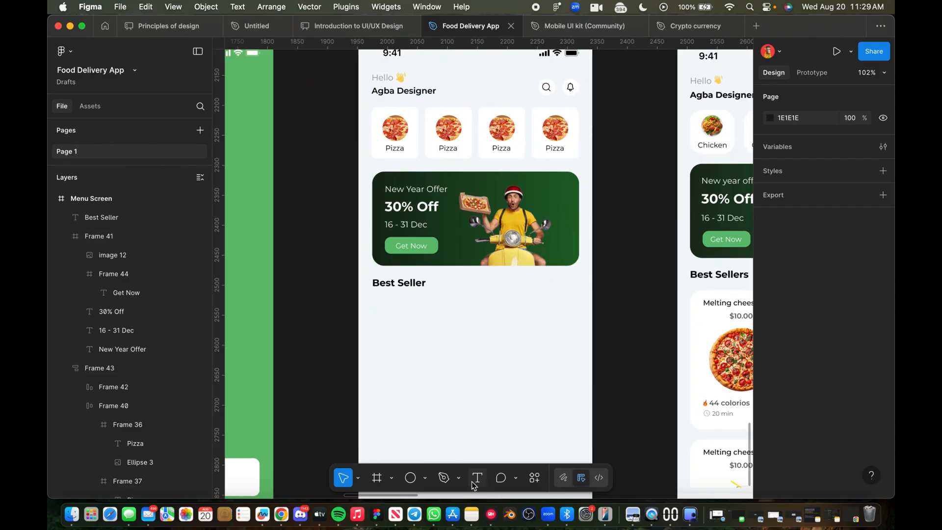
pyautogui.press('t')
pyautogui.click(545, 291)
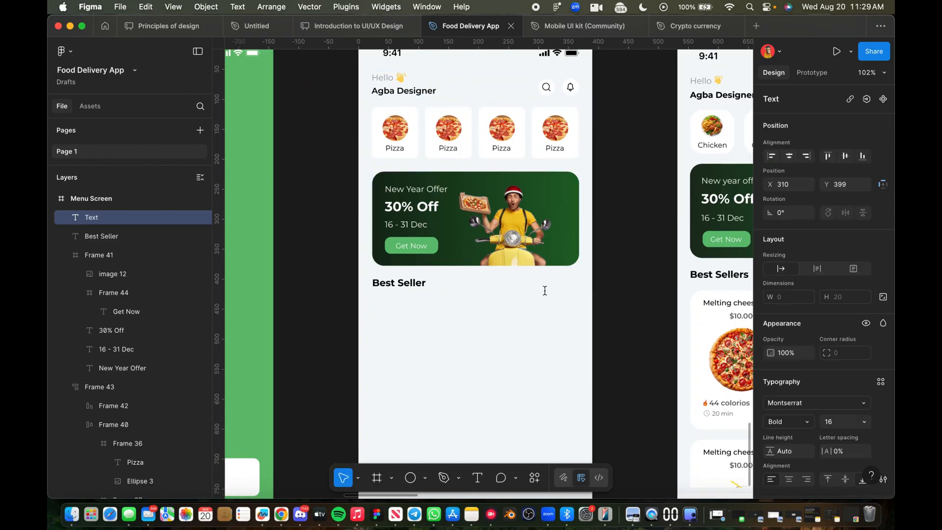
pyautogui.write('See all')
pyautogui.press('Escape')
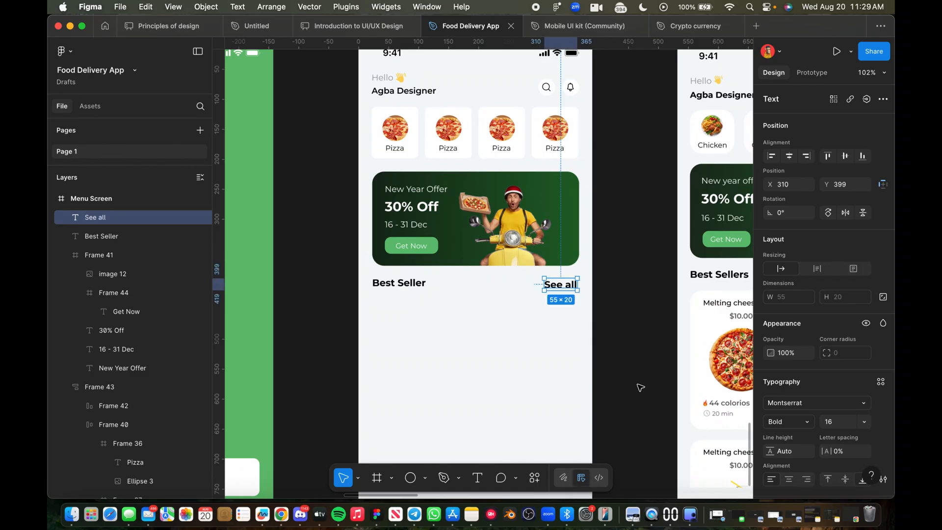
# Step: Set the "See all" text to Medium weight at font size 14
pyautogui.click(782, 423)
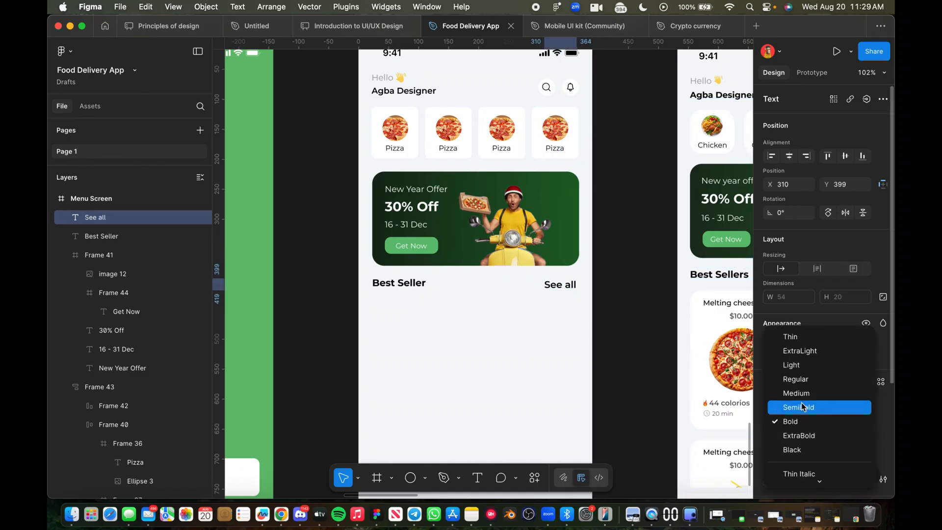
pyautogui.click(800, 397)
pyautogui.click(830, 422)
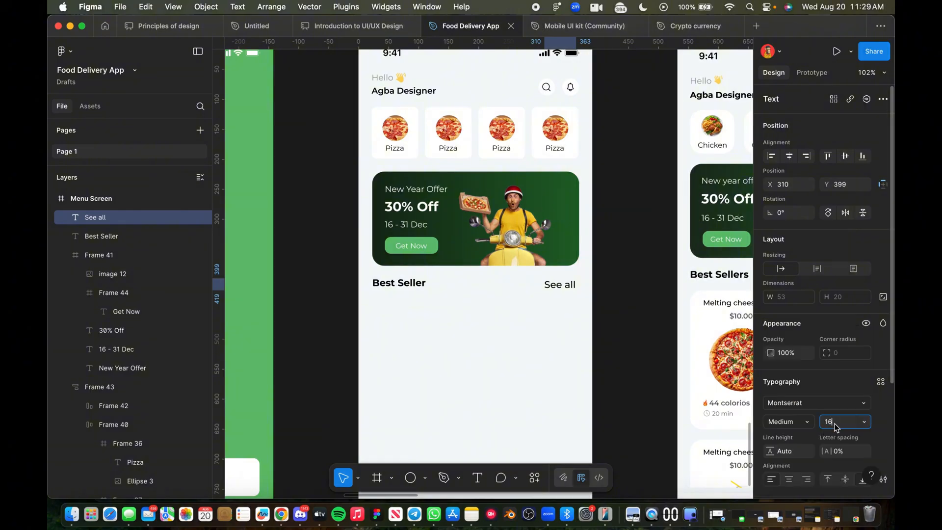
pyautogui.write('14')
pyautogui.press('Return')
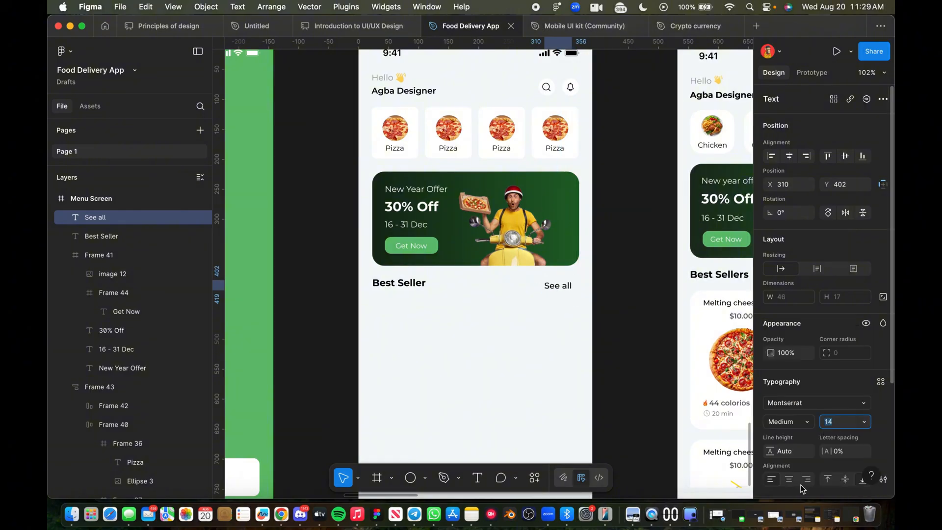
# Step: Change the fill of the "See all" text beside the Best Seller heading to the green 63BF75
pyautogui.scroll(-2, 817, 422)
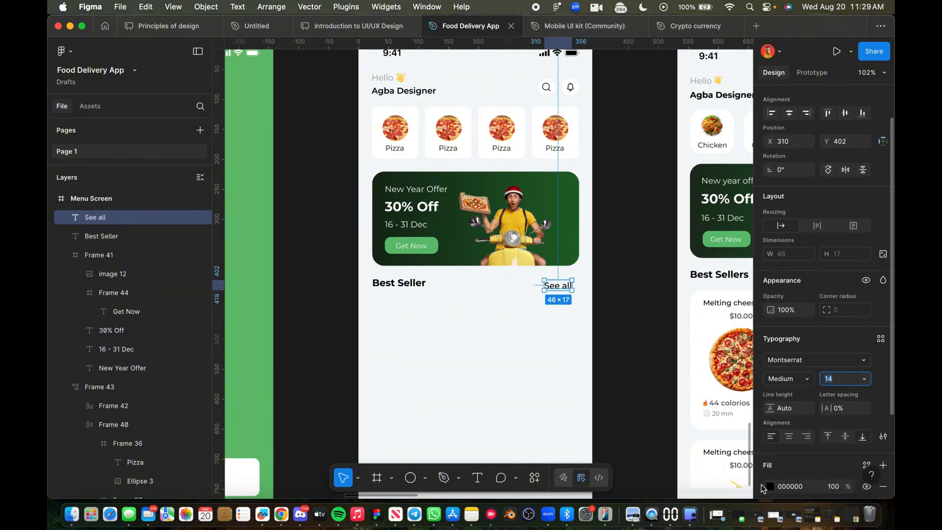
pyautogui.click(764, 488)
pyautogui.click(769, 487)
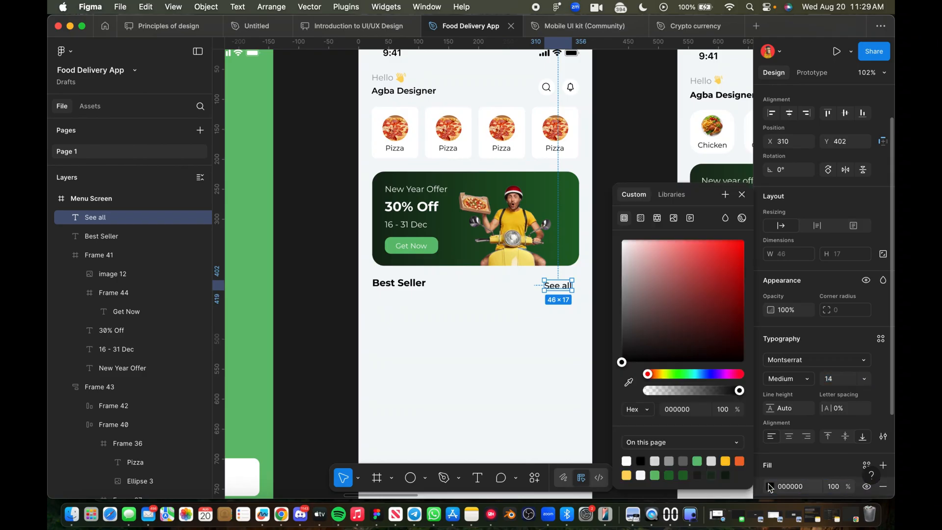
pyautogui.click(699, 460)
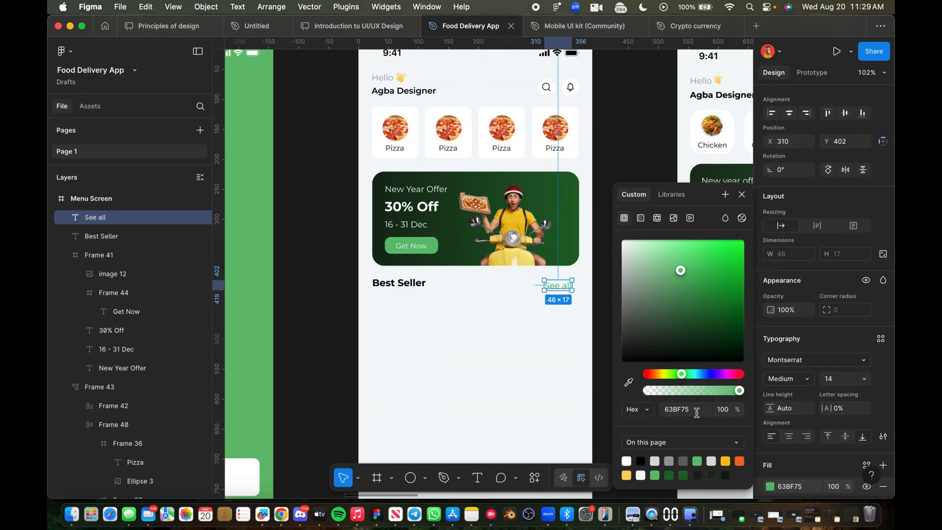
pyautogui.scroll(5, 589, 301)
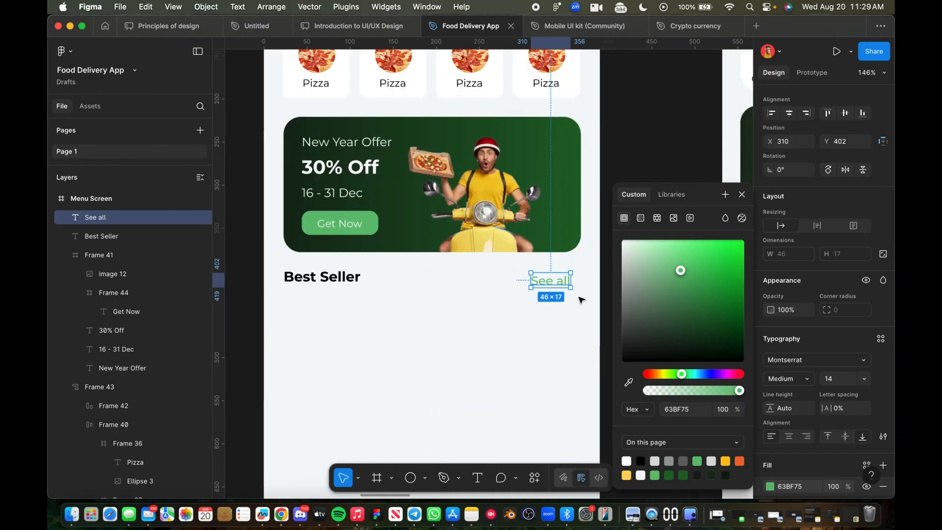
pyautogui.click(580, 296)
# Step: Nudge the "See all" text to X 322, Y 399 so it lines up with the offer banner's right edge
pyautogui.click(552, 278)
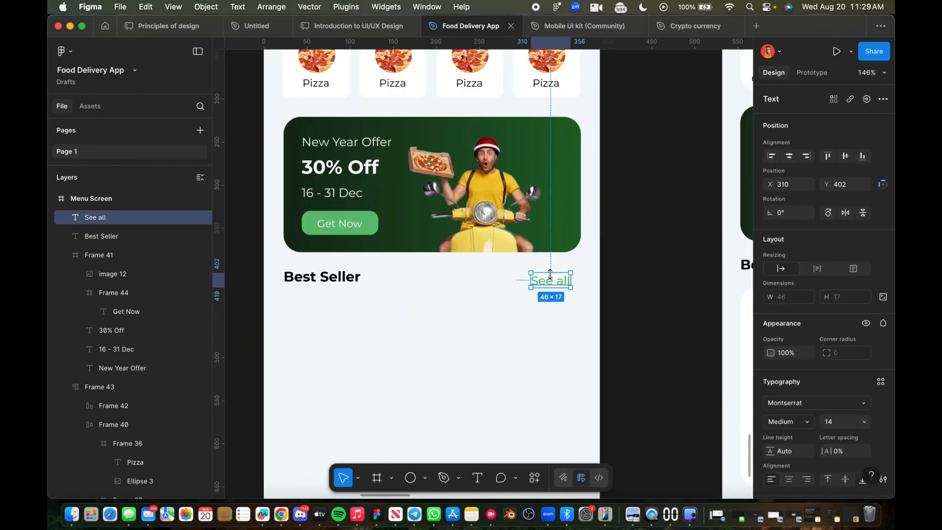
pyautogui.press('Right')
pyautogui.press('Right')
pyautogui.press('Right')
pyautogui.press('Right')
pyautogui.press('Right')
pyautogui.press('Right')
pyautogui.press('Right')
pyautogui.press('Right')
pyautogui.press('Right')
pyautogui.press('Right')
pyautogui.press('Right')
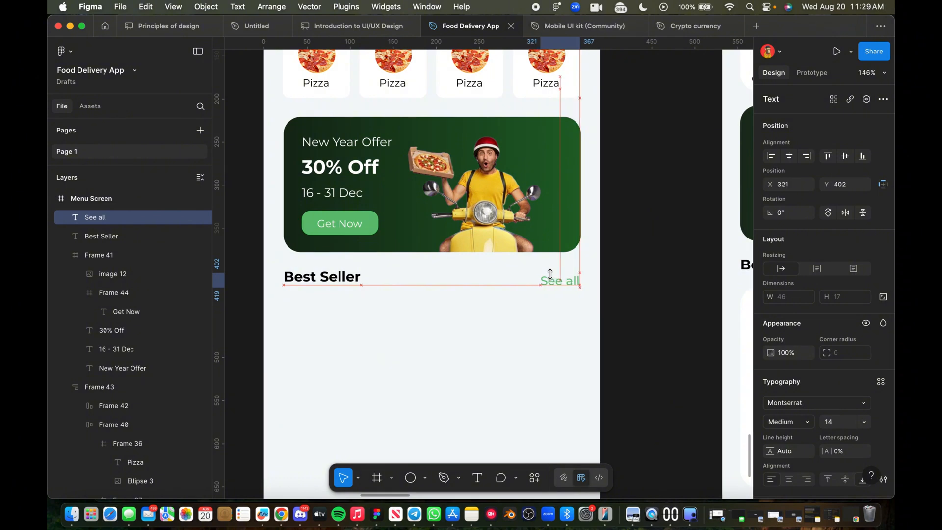
pyautogui.press('Up')
pyautogui.press('Right')
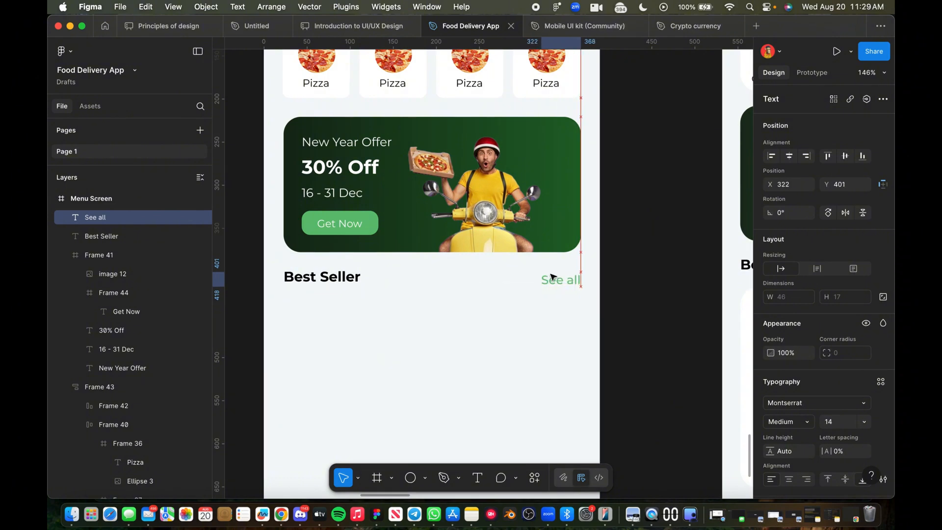
pyautogui.press('Up')
pyautogui.press('Up')
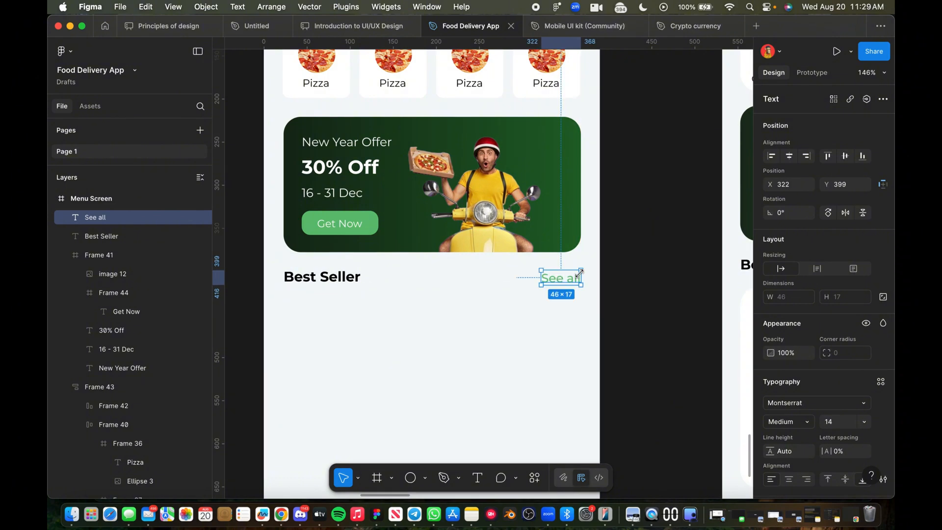
pyautogui.click(473, 288)
# Step: Draw a frame about 180 × 189 below the Best Seller heading, starting at the heading's left edge
pyautogui.scroll(-3, 473, 288)
pyautogui.scroll(-3, 473, 289)
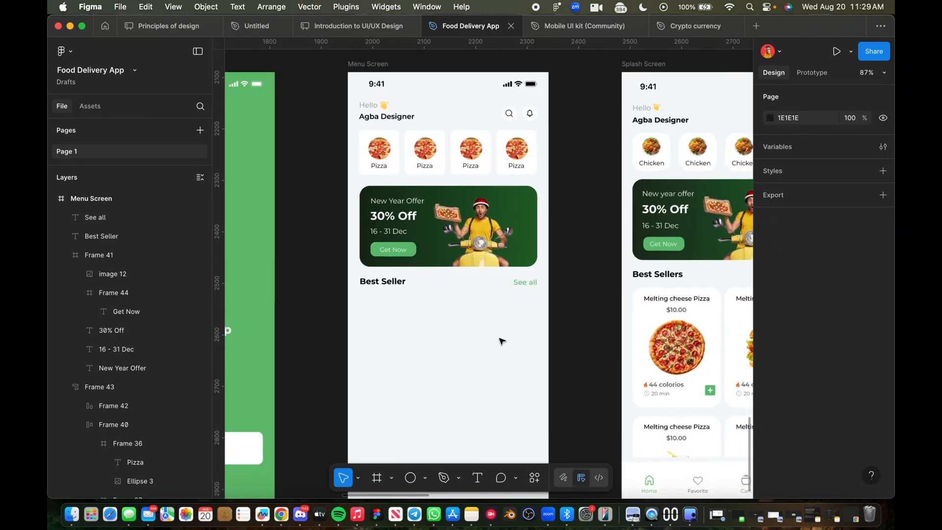
pyautogui.hscroll(5, 708, 328)
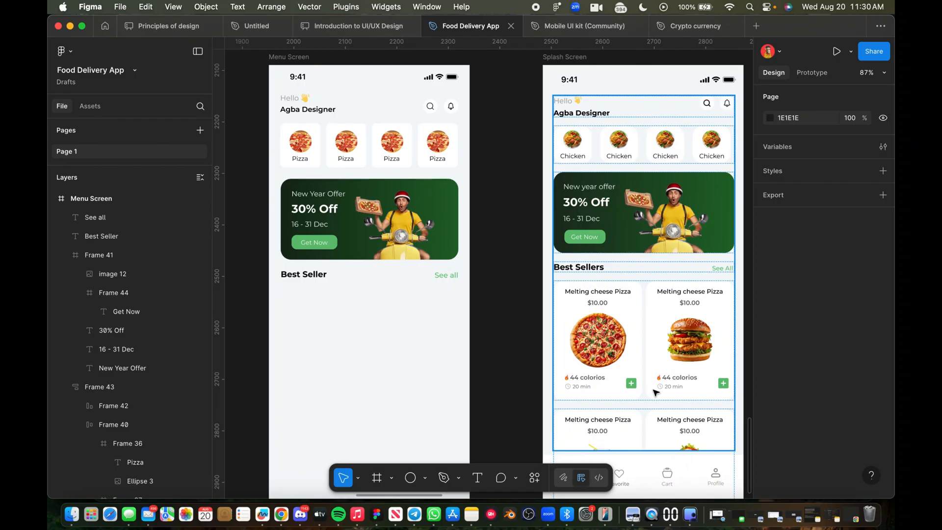
pyautogui.scroll(-3, 574, 318)
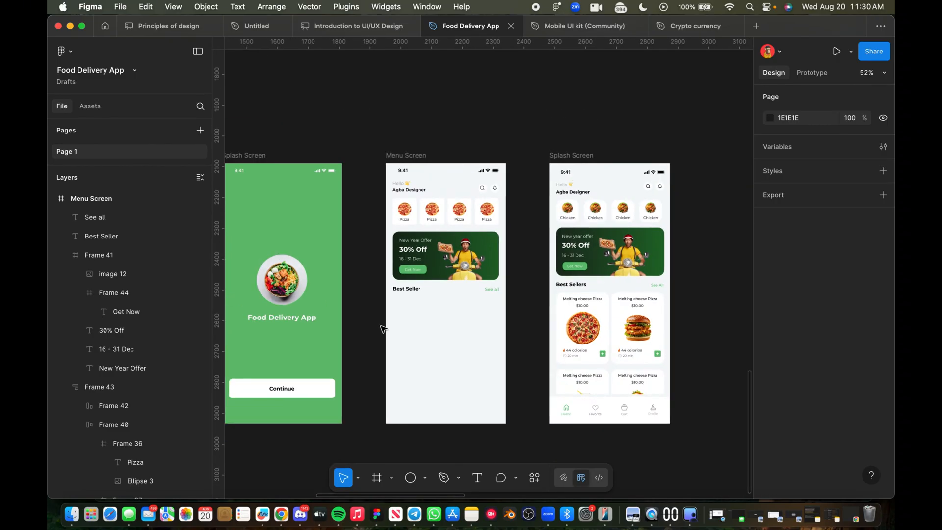
pyautogui.scroll(5, 387, 422)
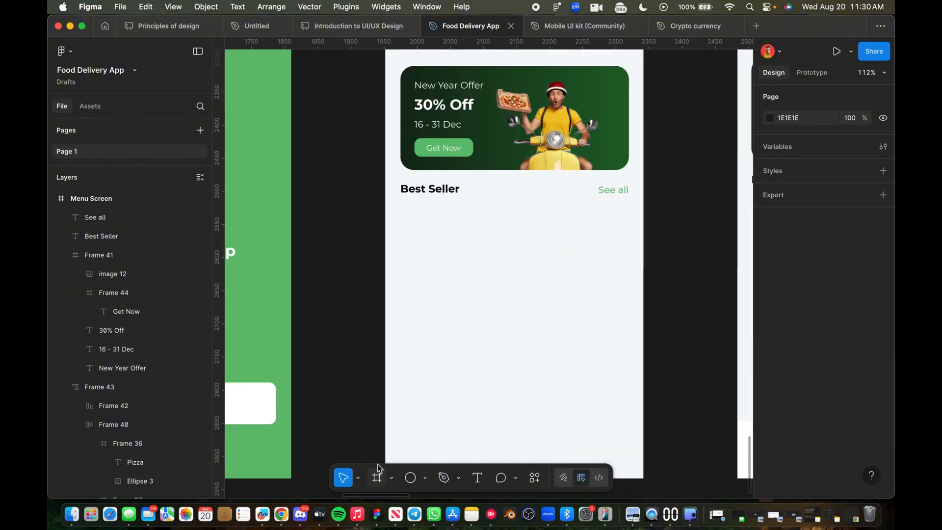
pyautogui.click(379, 475)
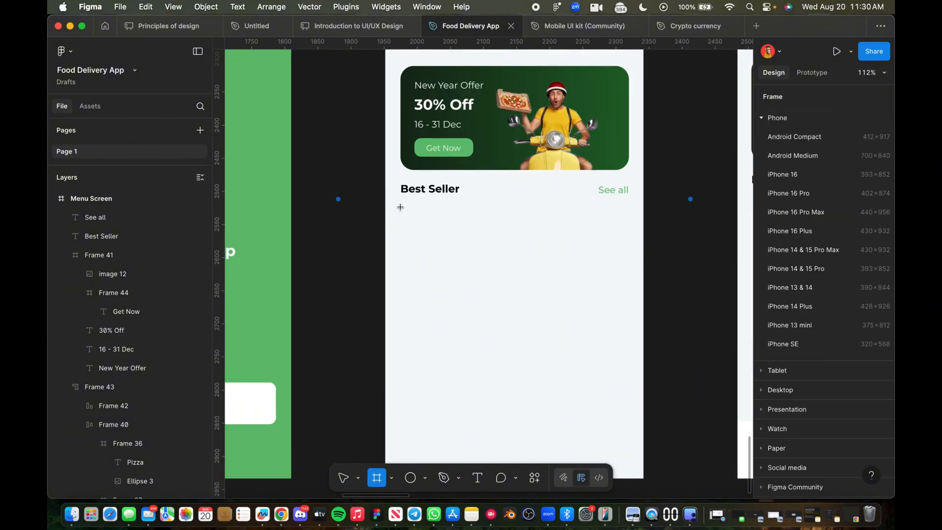
pyautogui.moveTo(401, 207); pyautogui.dragTo(520, 332)
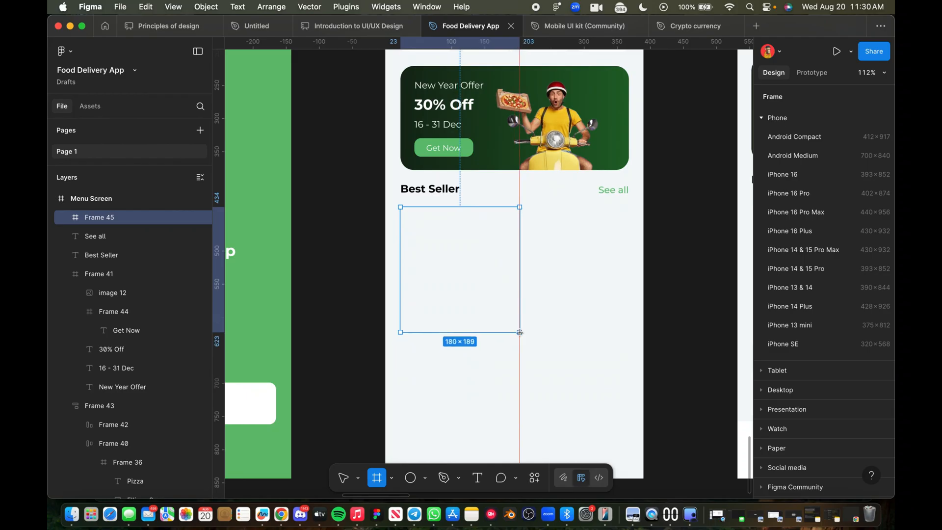
pyautogui.click(399, 265)
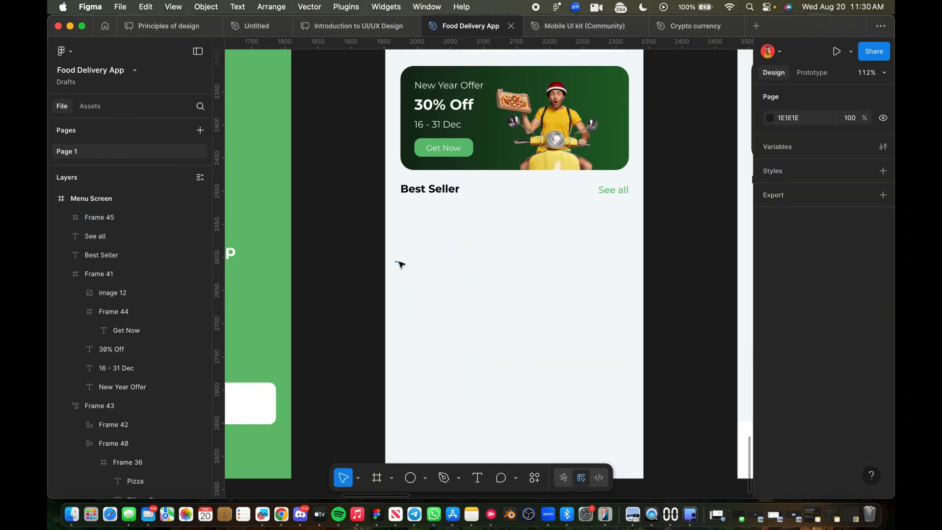
pyautogui.click(401, 265)
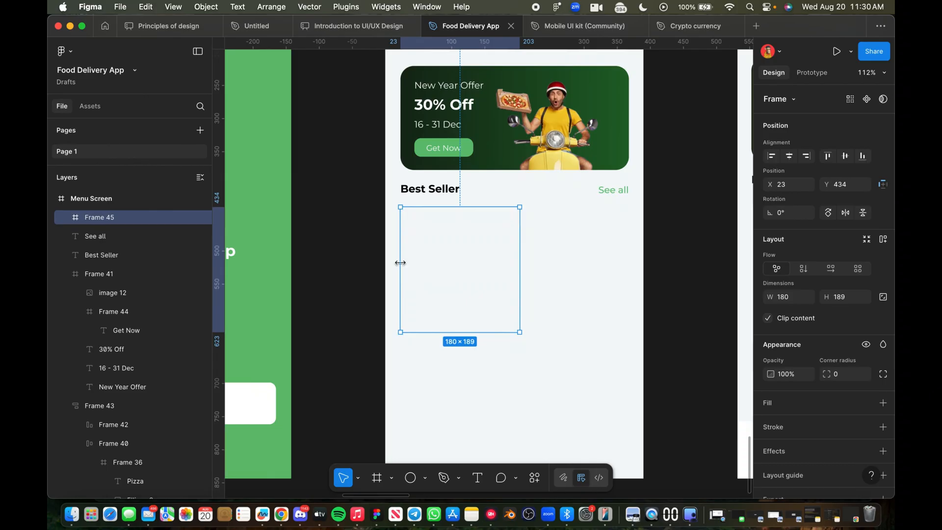
# Step: Give the new Best Seller card frame a white FFFFFF fill and extend its height to about 214
pyautogui.moveTo(400, 263); pyautogui.dragTo(403, 265)
pyautogui.click(794, 409)
pyautogui.moveTo(473, 328); pyautogui.dragTo(493, 349)
pyautogui.click(542, 319)
pyautogui.click(490, 314)
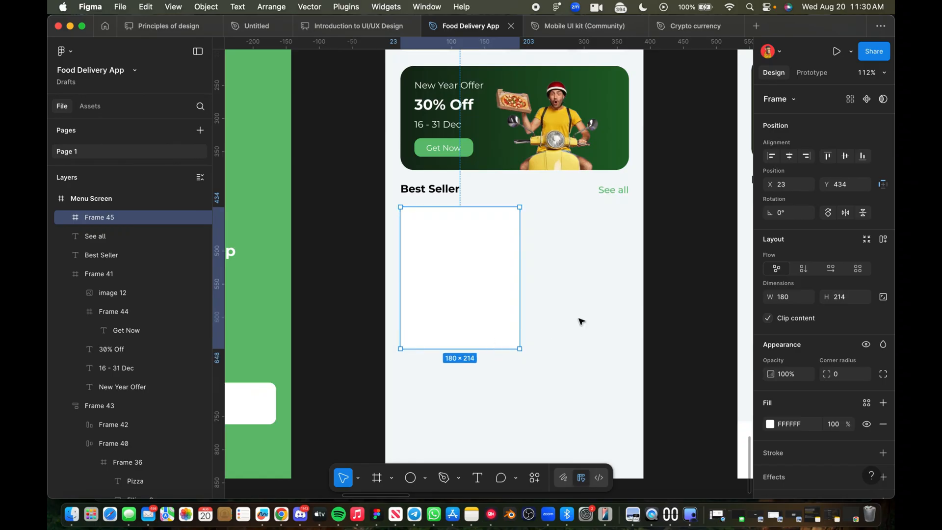
pyautogui.click(663, 312)
# Step: Duplicate the "See all" text into the upper part of the white card and set the copy's fill to black 000000
pyautogui.scroll(-5, 664, 312)
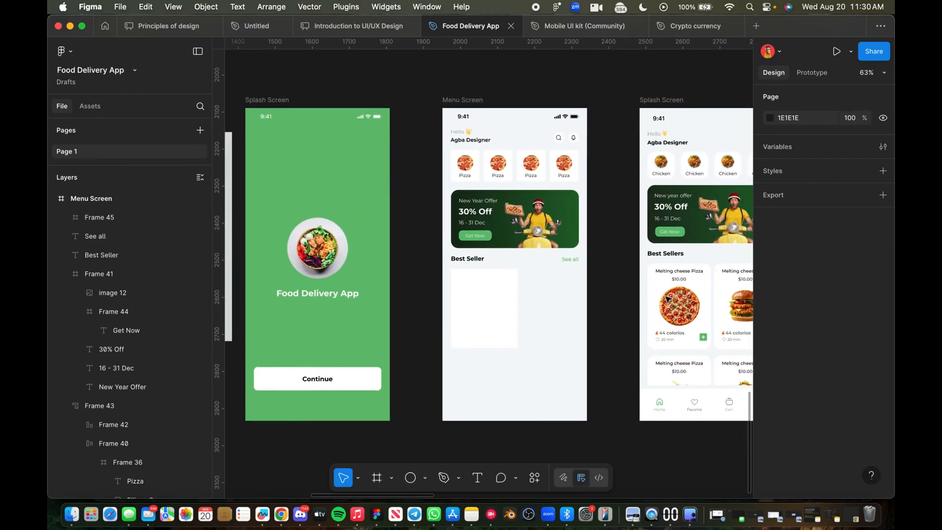
pyautogui.scroll(4, 674, 288)
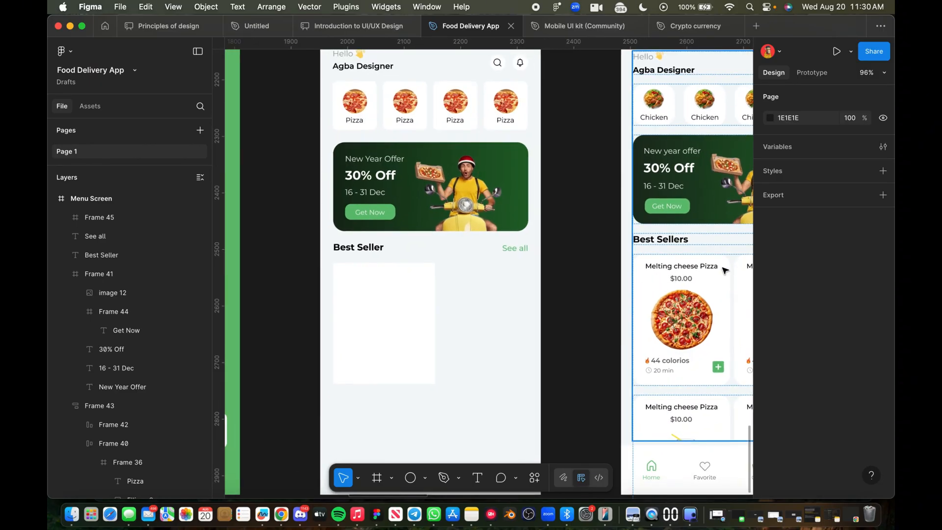
pyautogui.click(517, 247)
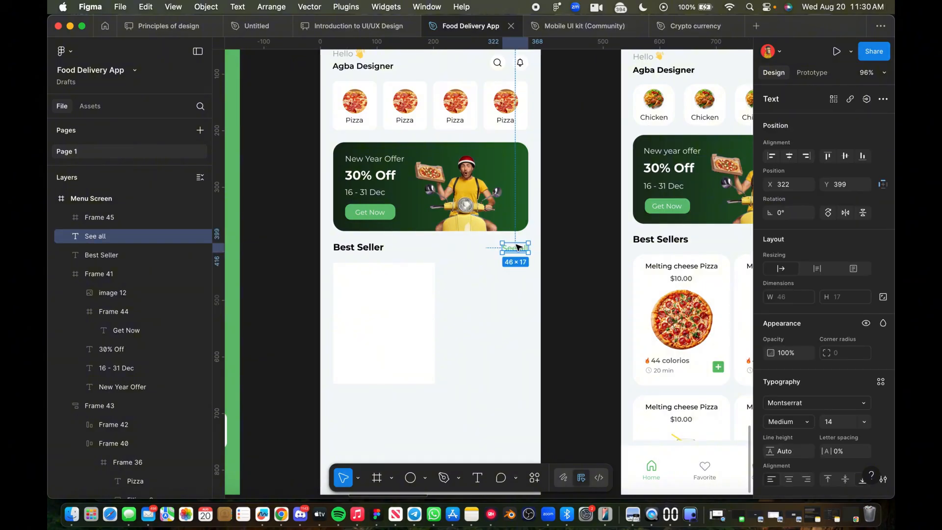
pyautogui.moveTo(518, 251)
pyautogui.mouseDown()
pyautogui.moveTo(370, 265)
pyautogui.moveTo(372, 279)
pyautogui.mouseUp()
pyautogui.scroll(-5, 796, 454)
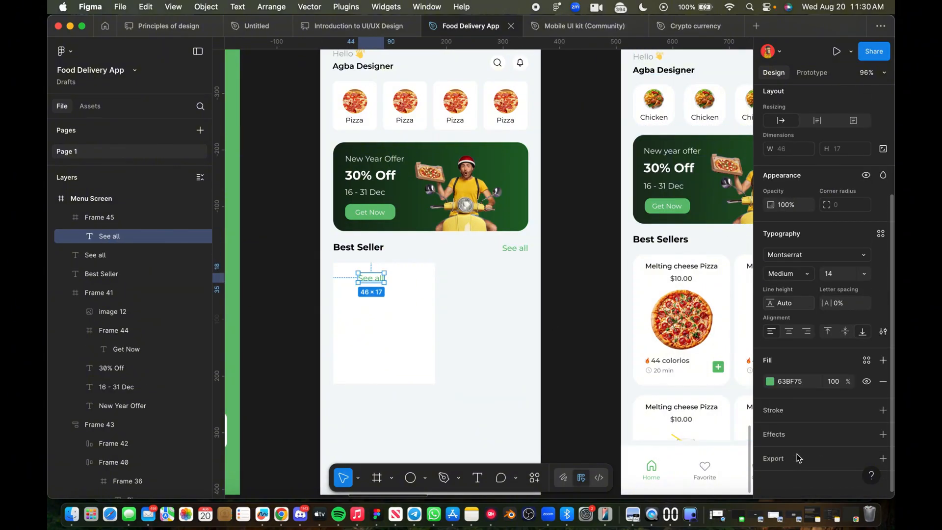
pyautogui.click(770, 381)
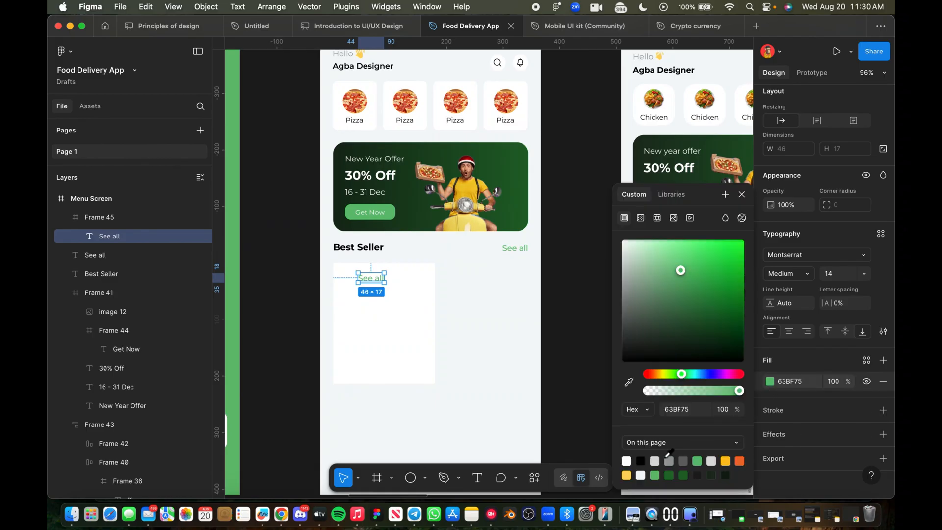
pyautogui.click(640, 461)
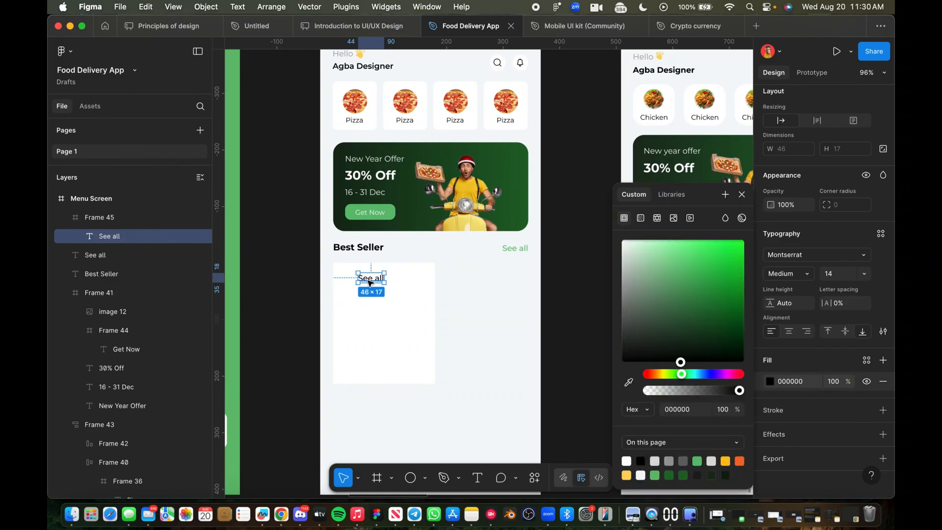
pyautogui.click(741, 196)
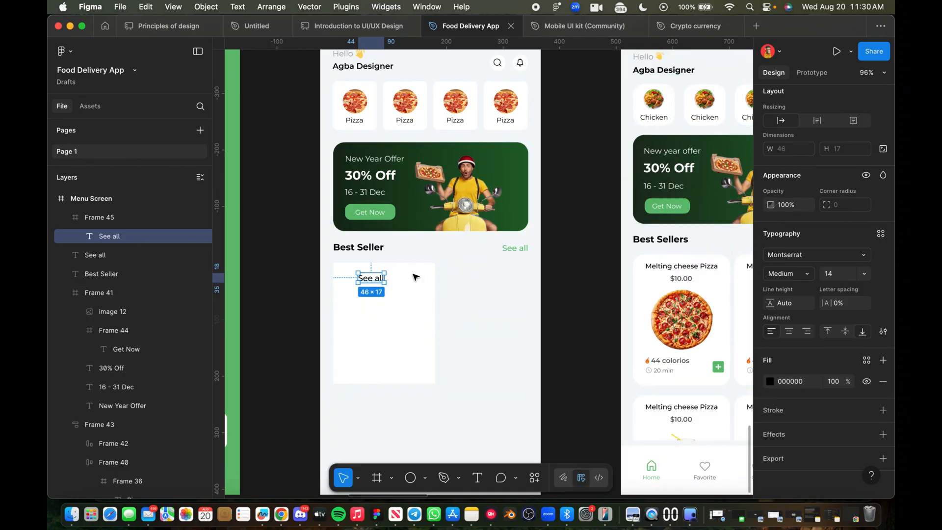
# Step: Widen the copied text box in the card to about 115 and replace its text with "Melting Cheese pizza"
pyautogui.scroll(5, 395, 280)
pyautogui.moveTo(377, 277); pyautogui.dragTo(443, 279)
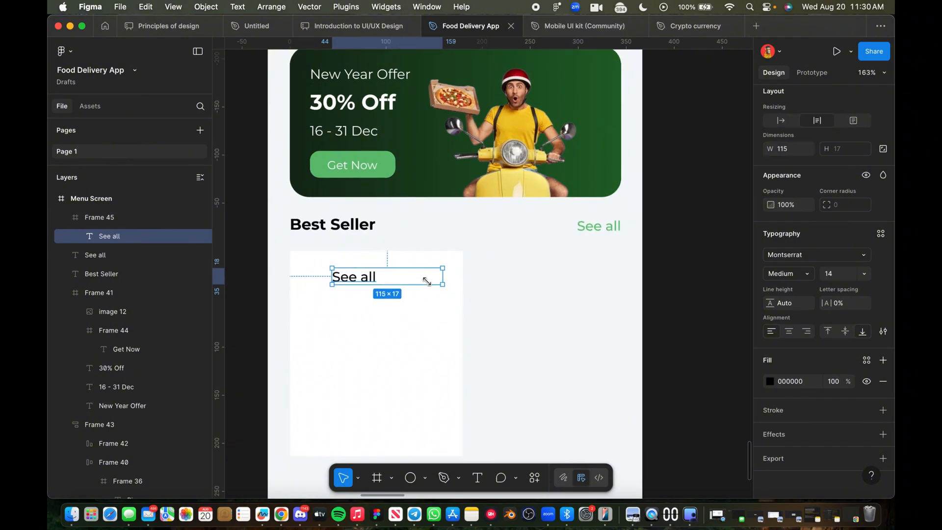
pyautogui.doubleClick(371, 275)
pyautogui.write('Me')
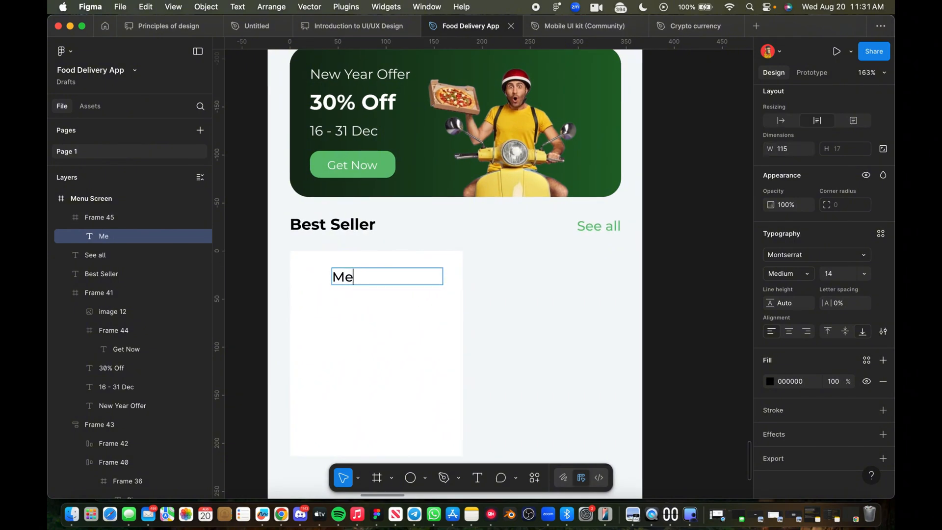
pyautogui.write('lting Ch')
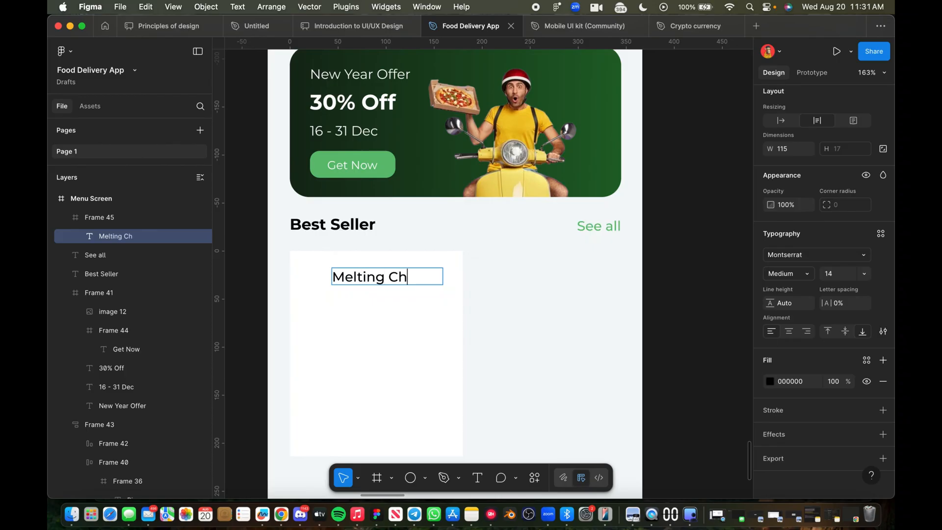
pyautogui.write('eese')
pyautogui.scroll(-5, 368, 276)
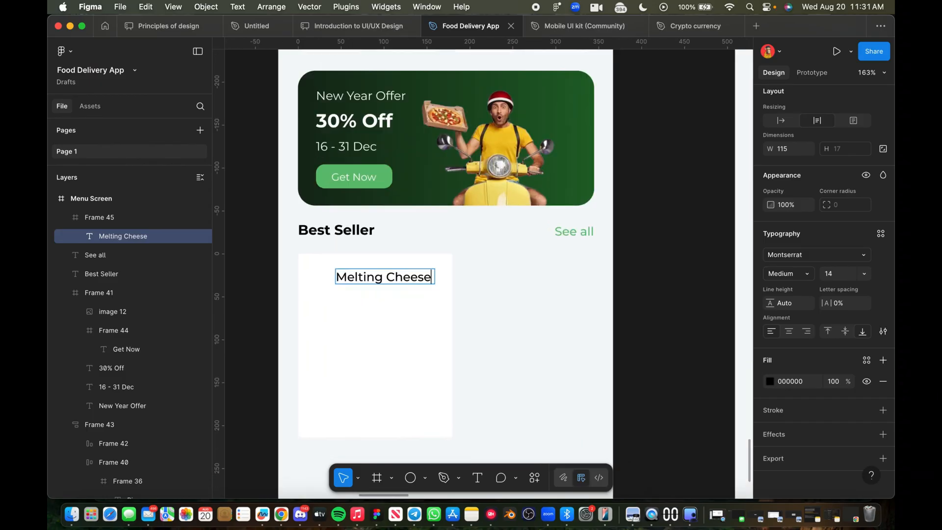
pyautogui.hscroll(1, 368, 276)
pyautogui.scroll(3, 363, 272)
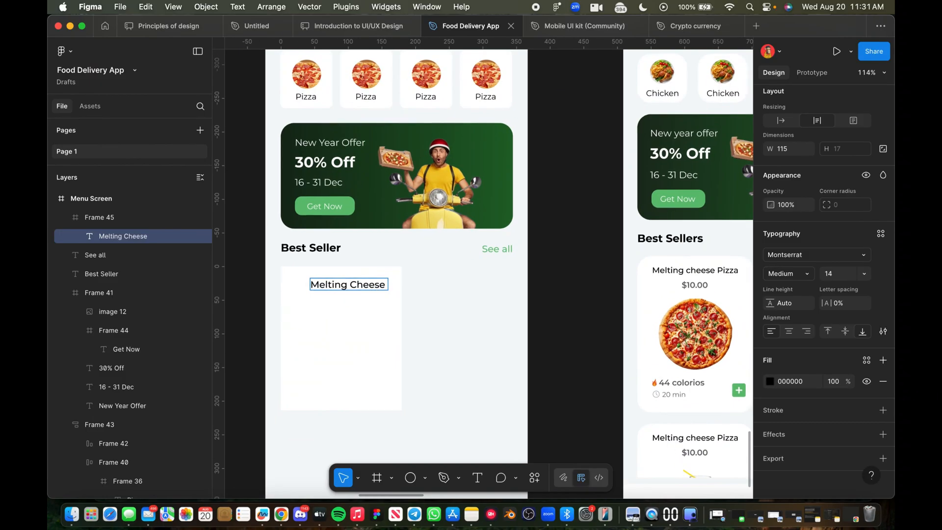
pyautogui.write('pizza')
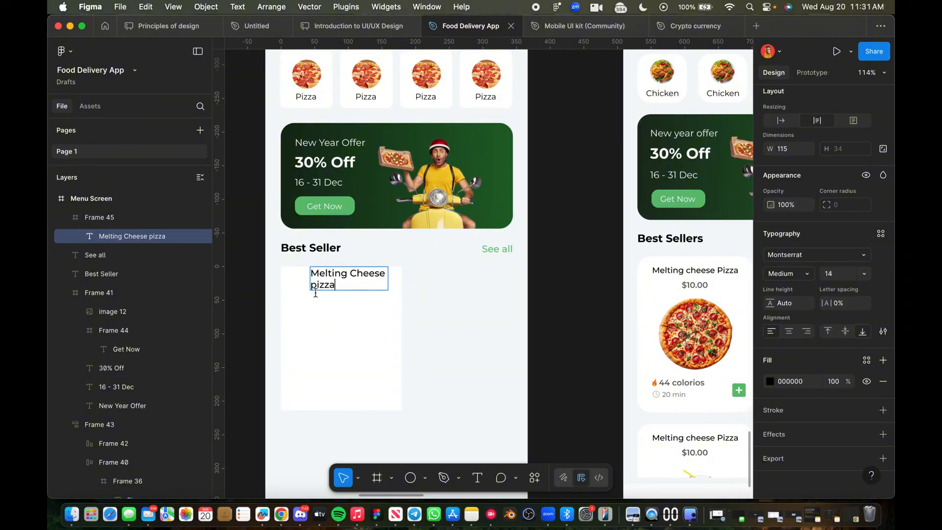
pyautogui.press('Escape')
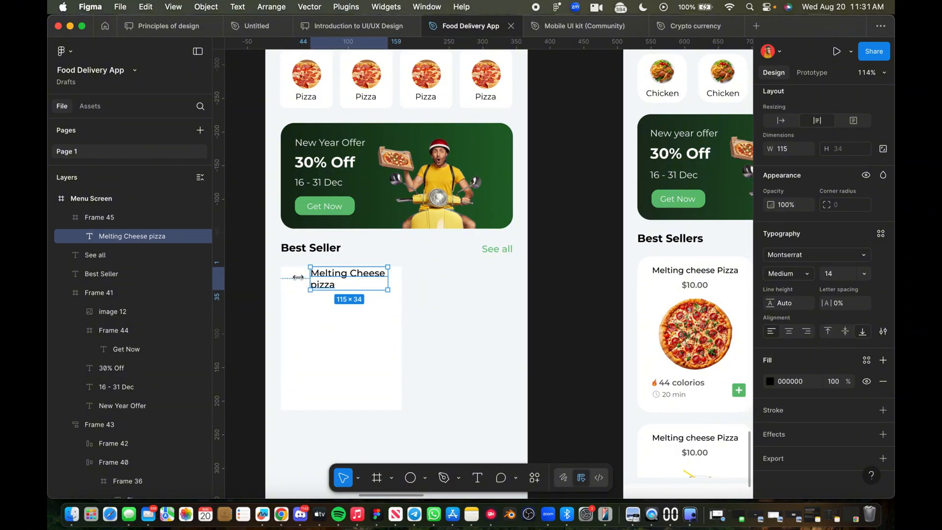
# Step: Widen the "Melting Cheese pizza" text box leftward to about 154 and set its font size to 12
pyautogui.moveTo(298, 278); pyautogui.dragTo(284, 277)
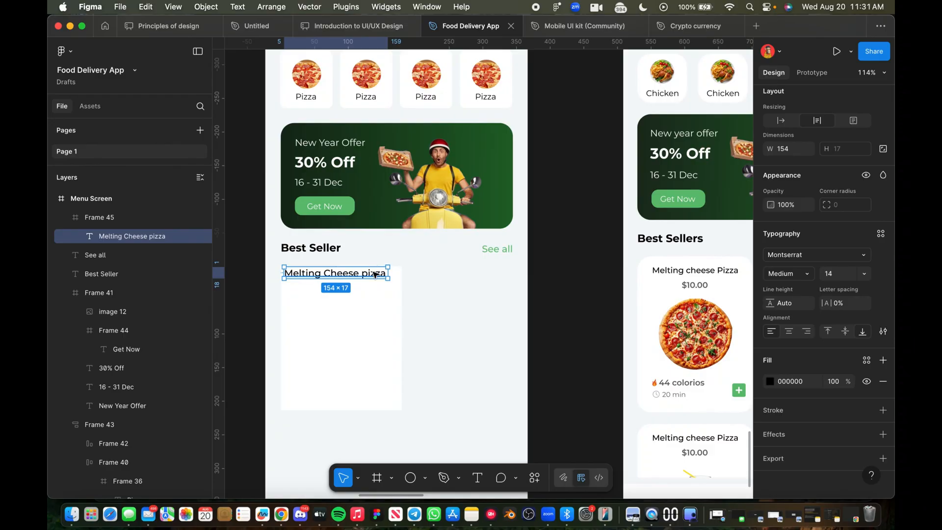
pyautogui.click(840, 276)
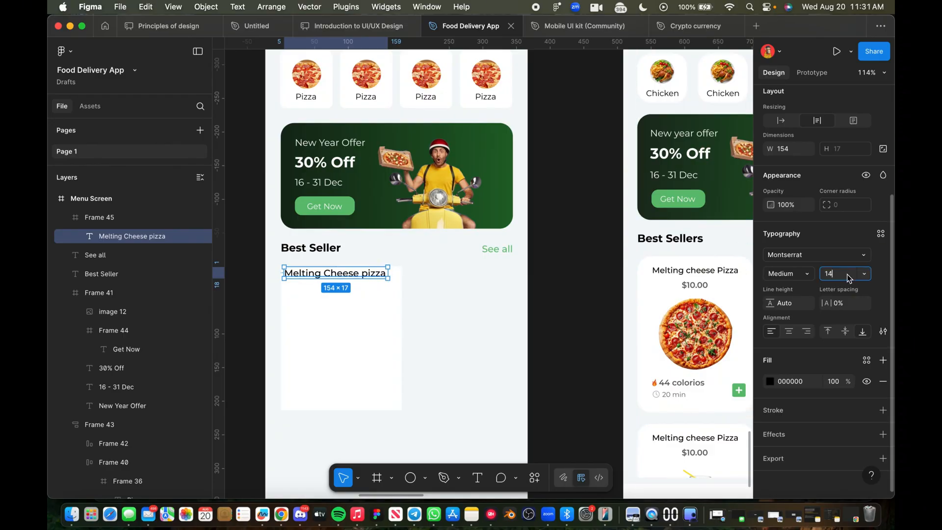
pyautogui.write('12')
pyautogui.press('Return')
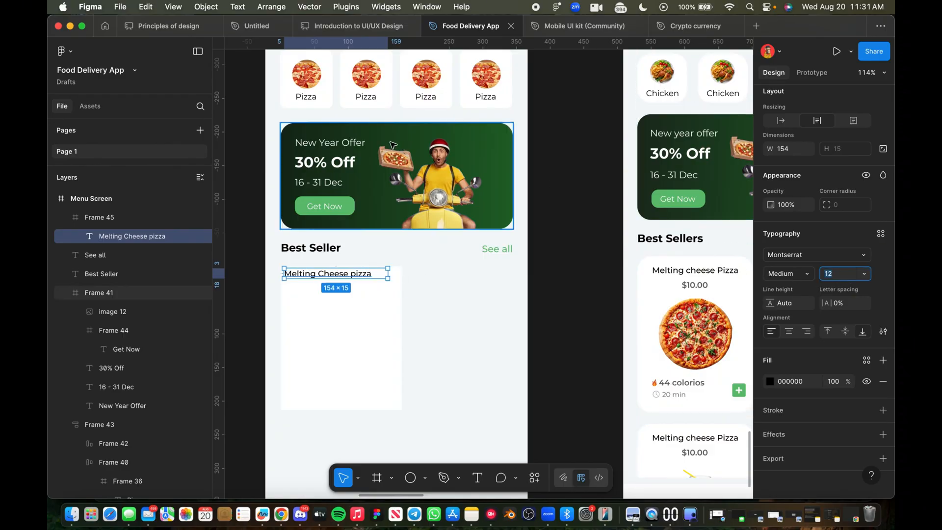
pyautogui.scroll(5, 387, 273)
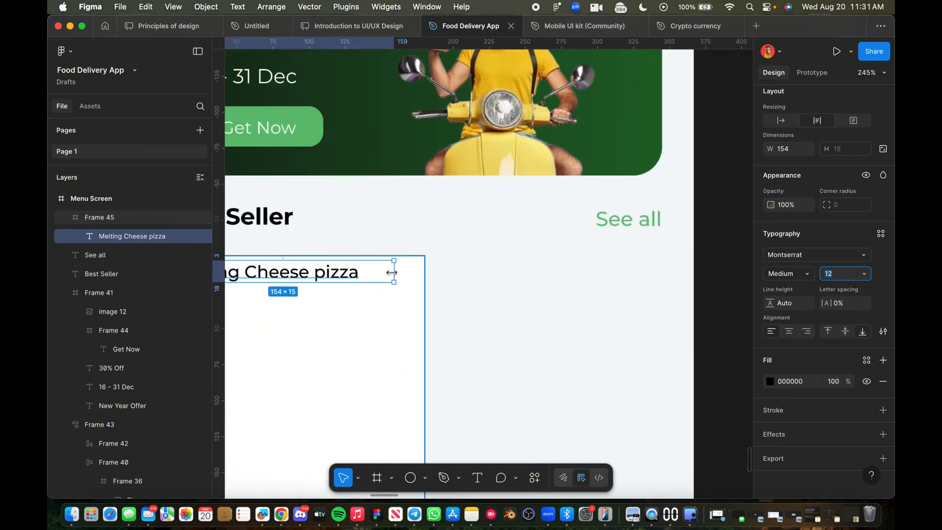
# Step: Narrow the "Melting Cheese pizza" text box to 130 and centre it horizontally in the white card
pyautogui.moveTo(390, 273); pyautogui.dragTo(359, 271)
pyautogui.scroll(5, 785, 162)
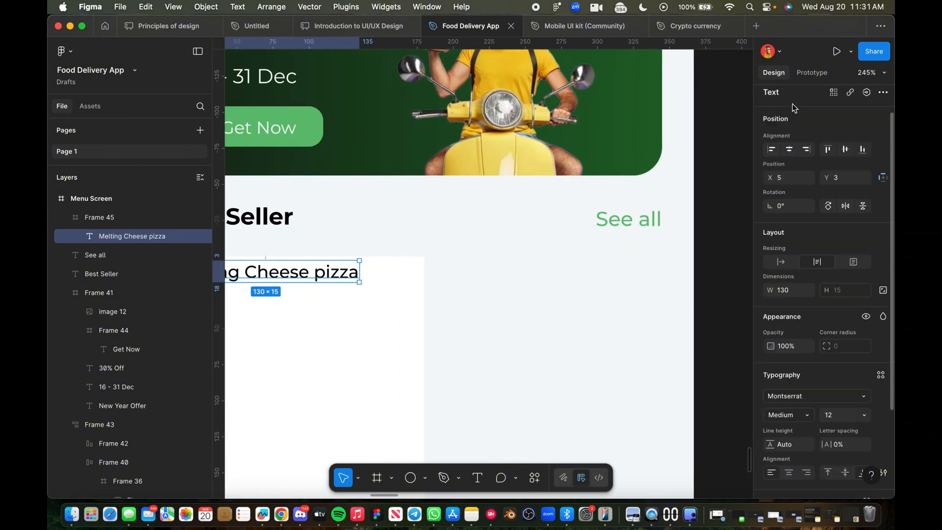
pyautogui.click(790, 156)
pyautogui.scroll(-3, 381, 216)
pyautogui.hscroll(-2, 381, 216)
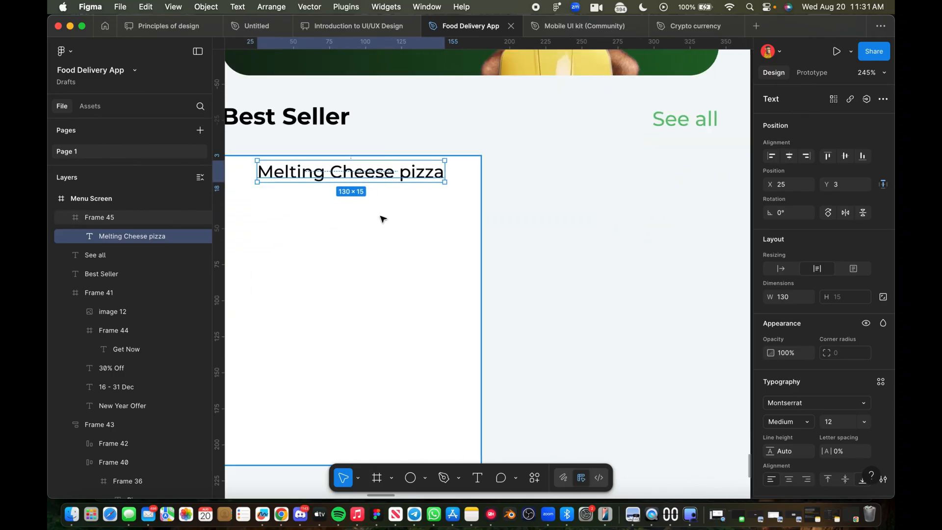
# Step: Move the "Melting Cheese pizza" title down inside the card to Y 15
pyautogui.press('Down')
pyautogui.press('Down')
pyautogui.press('Down')
pyautogui.press('Down')
pyautogui.press('Down')
pyautogui.press('Down')
pyautogui.press('Down')
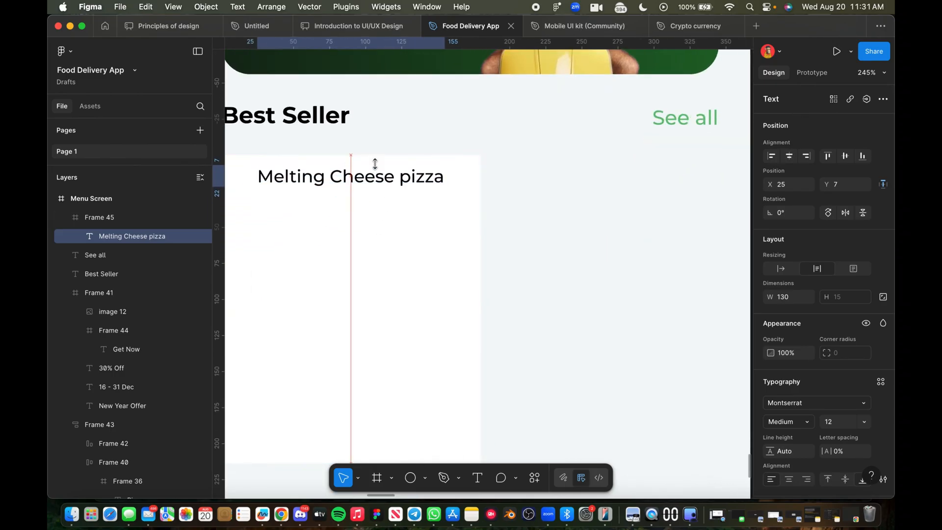
pyautogui.press('Down')
pyautogui.press('Down')
pyautogui.press('Down')
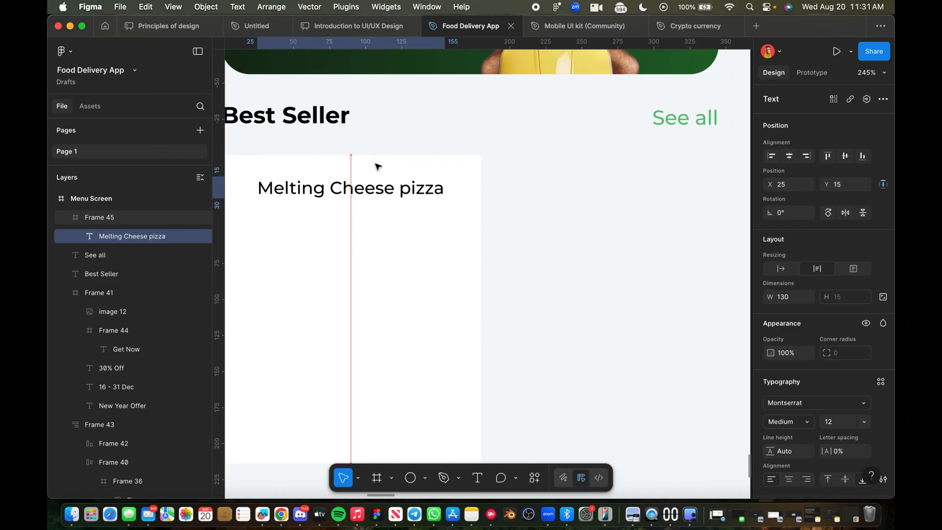
# Step: Duplicate the "Melting Cheese pizza" title directly below itself in the card, at Y 36
pyautogui.hotkey('shift', '0')
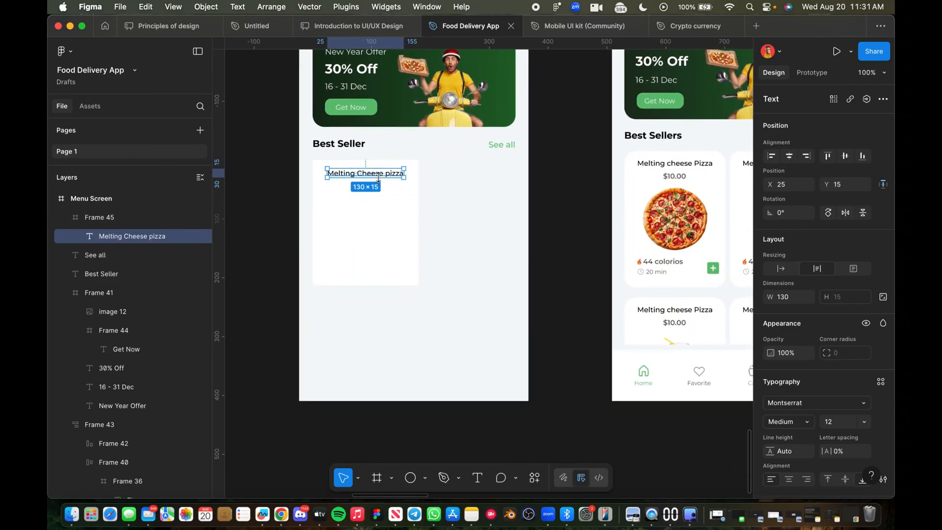
pyautogui.click(395, 211)
pyautogui.scroll(5, 677, 199)
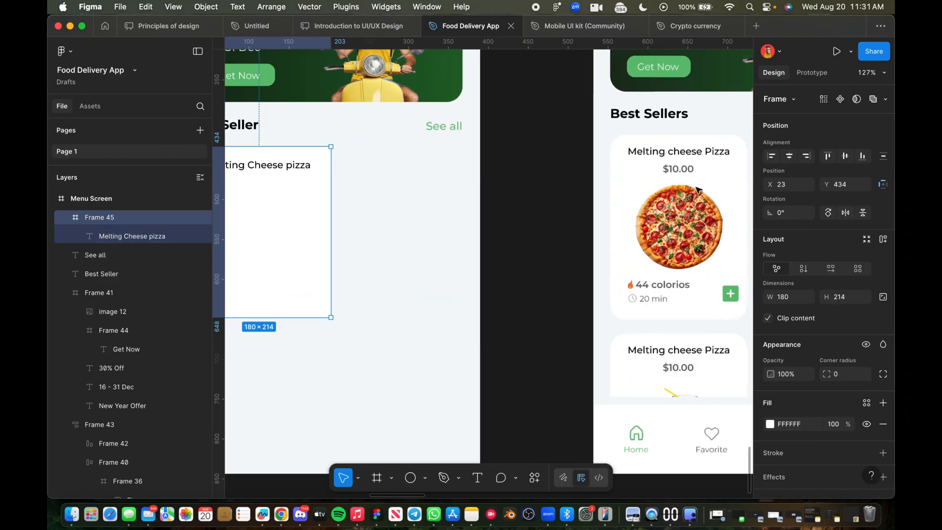
pyautogui.hscroll(-3, 690, 179)
pyautogui.hscroll(-3, 324, 167)
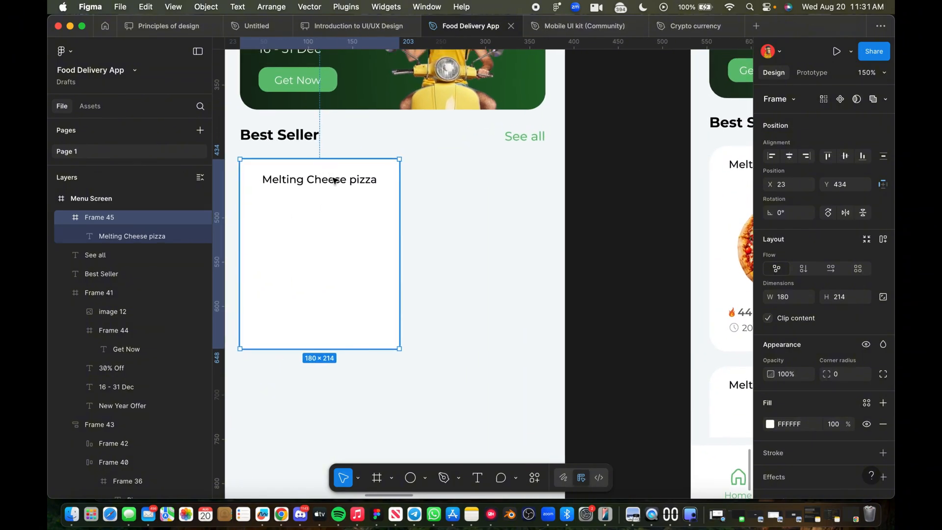
pyautogui.click(335, 181)
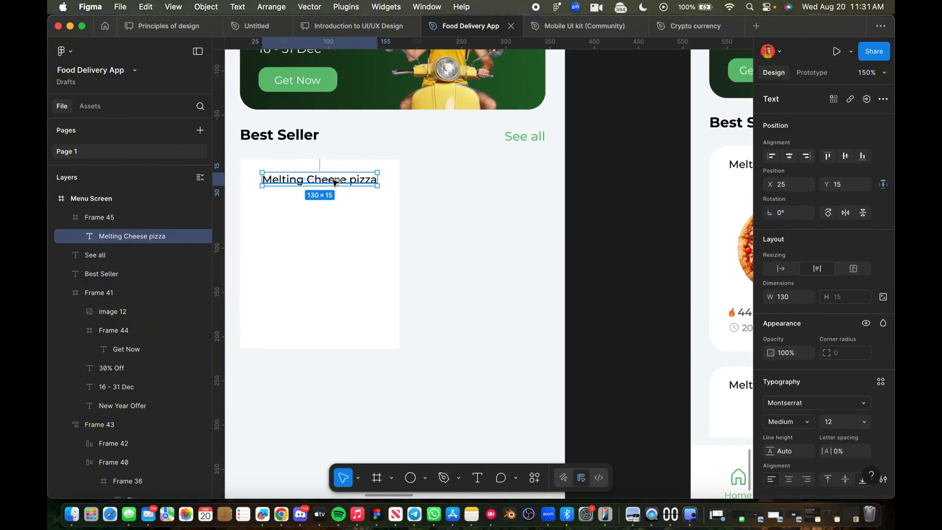
pyautogui.keyDown('alt'); pyautogui.moveTo(334, 181); pyautogui.dragTo(331, 198); pyautogui.keyUp('alt')
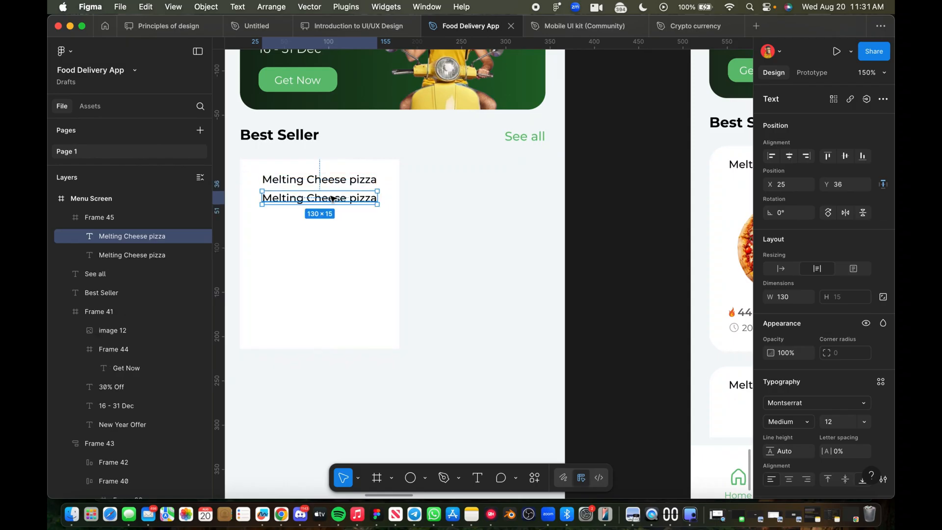
# Step: Replace the duplicated title's text with the price "$10.00"
pyautogui.doubleClick(331, 196)
pyautogui.press('BackSpace')
pyautogui.write('10')
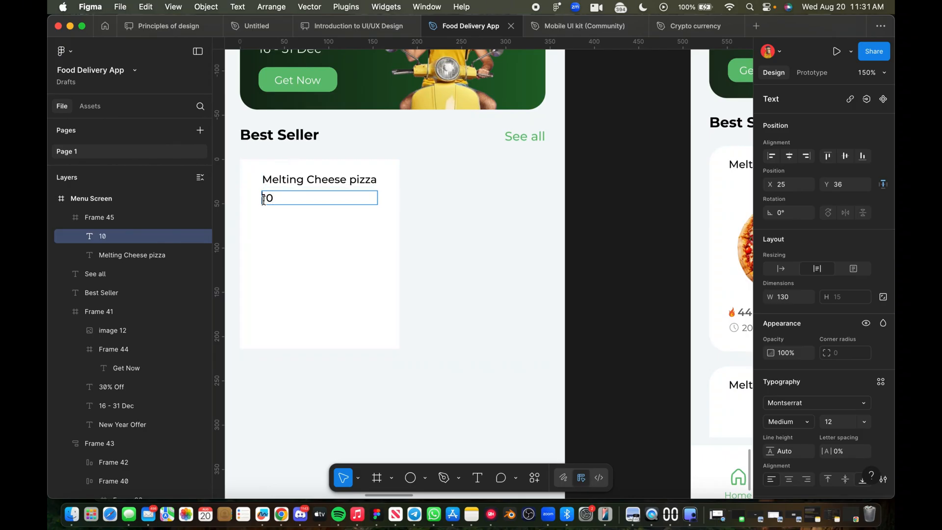
pyautogui.write('$10.00')
# Step: Narrow the "$10.00" text box to 40 and centre it horizontally in the card
pyautogui.scroll(3, 334, 274)
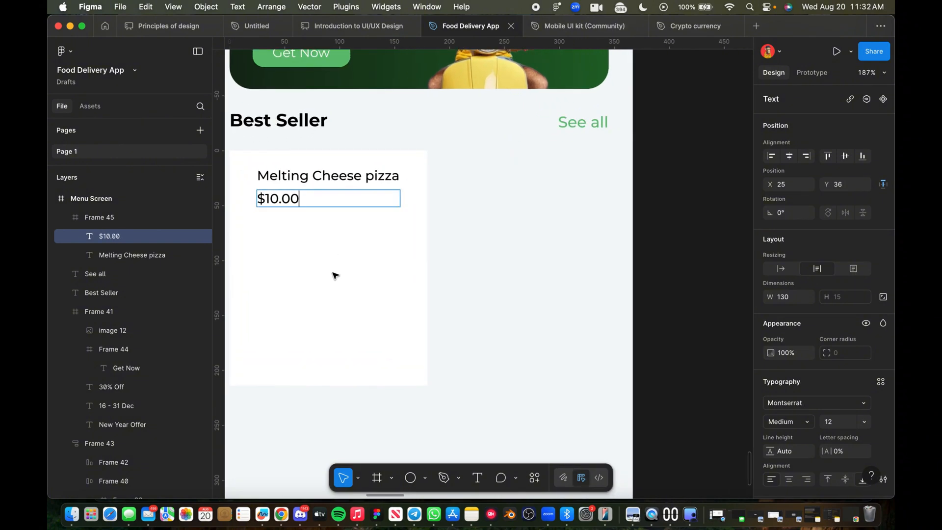
pyautogui.press('Escape')
pyautogui.moveTo(302, 190)
pyautogui.mouseDown()
pyautogui.moveTo(289, 196)
pyautogui.moveTo(303, 194)
pyautogui.mouseUp()
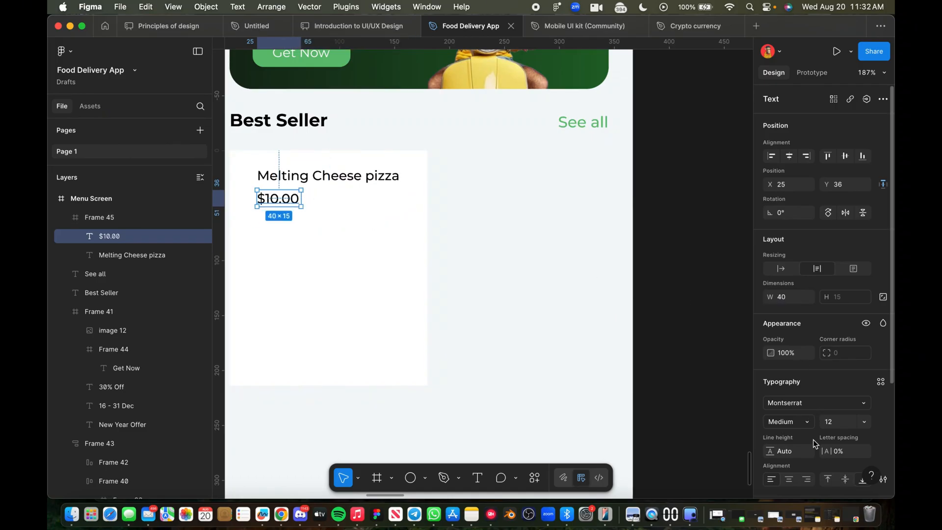
pyautogui.click(790, 156)
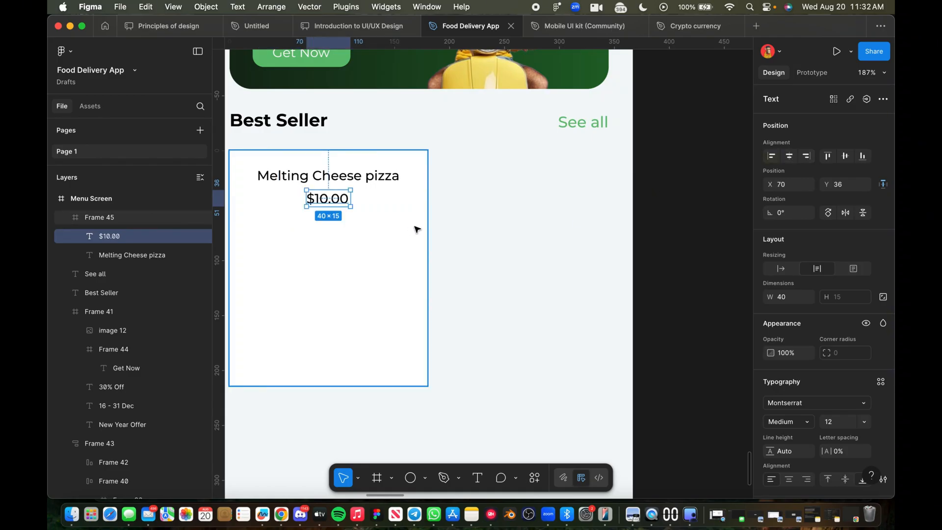
# Step: Compare the Menu Screen's Best Seller card with the product cards on the reference screen
pyautogui.click(509, 294)
pyautogui.scroll(-3, 515, 293)
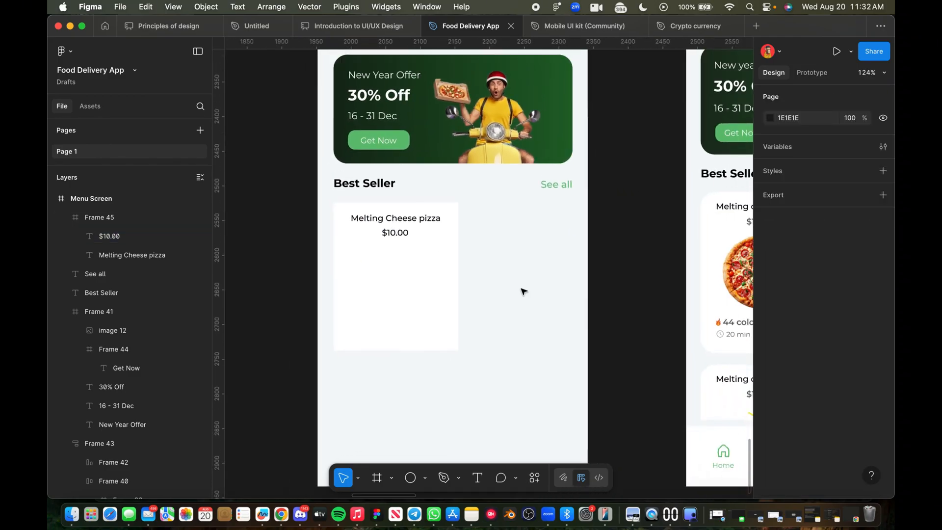
pyautogui.scroll(-1, 524, 292)
pyautogui.hscroll(2, 537, 293)
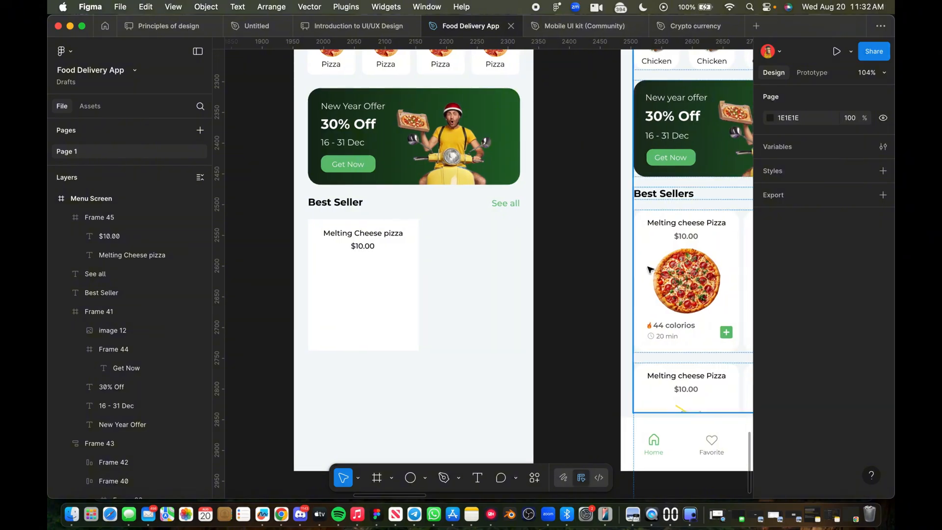
pyautogui.scroll(-3, 566, 247)
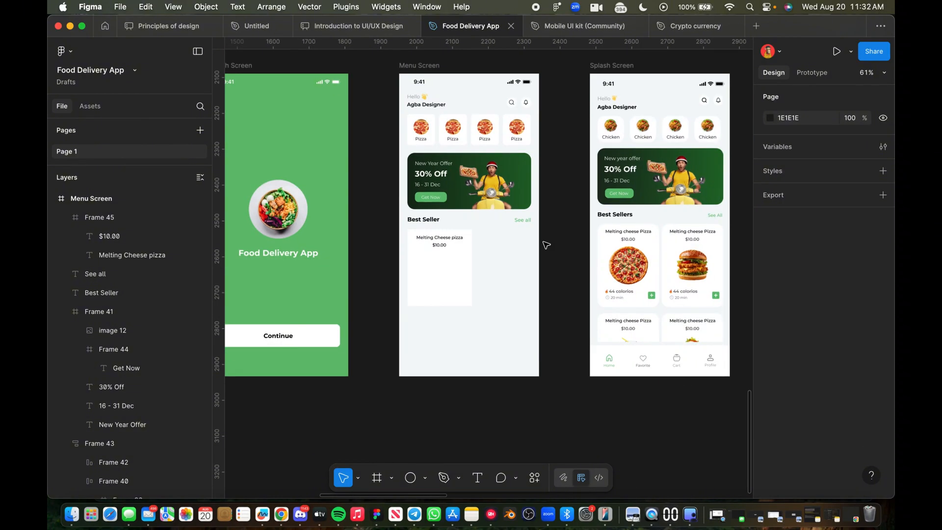
pyautogui.scroll(2, 546, 245)
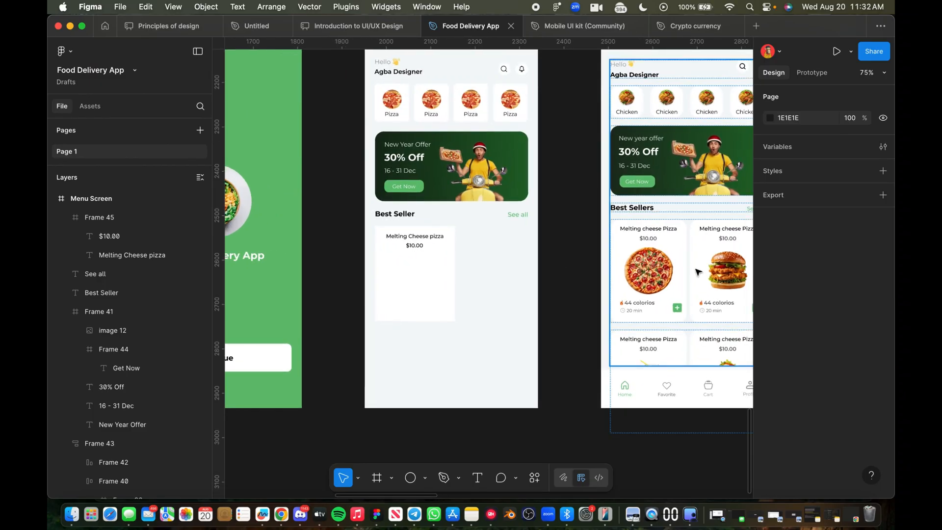
pyautogui.scroll(3, 620, 268)
pyautogui.scroll(-1, 618, 247)
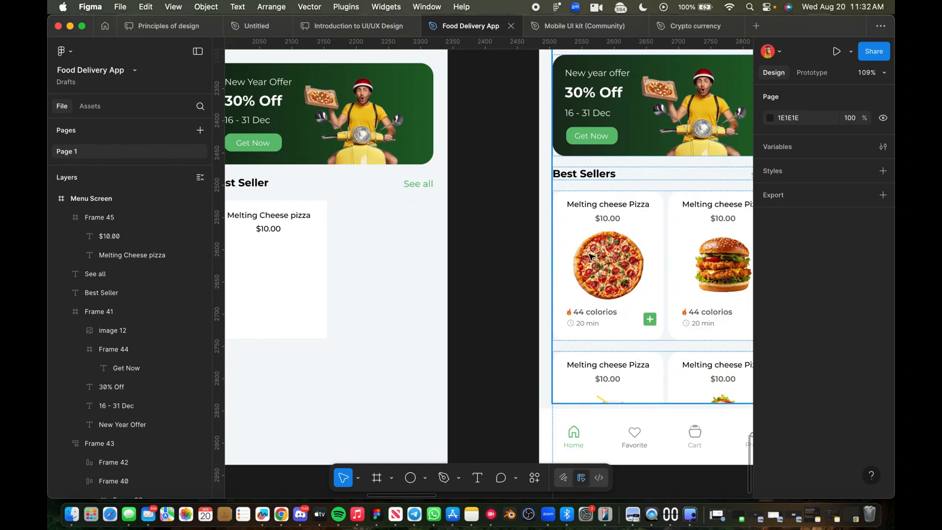
pyautogui.scroll(-2, 590, 255)
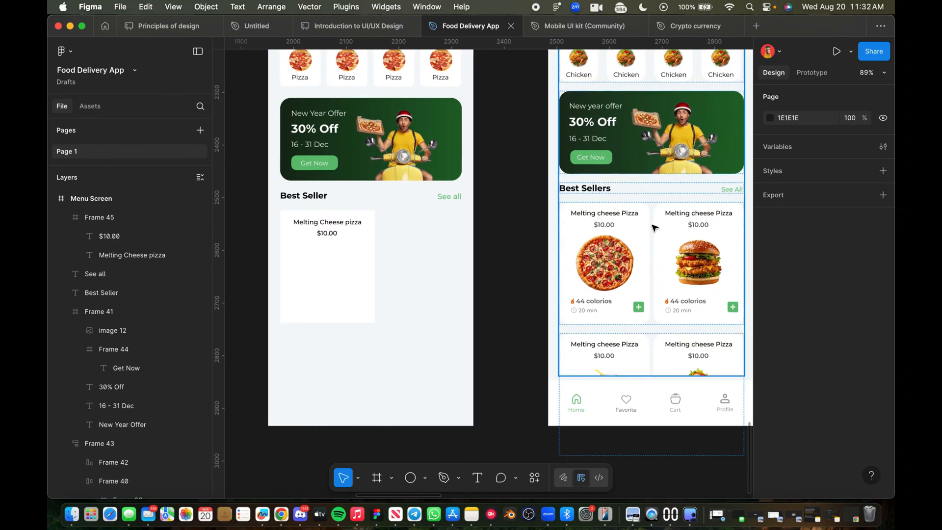
# Step: Bring the large pizza image from the food picture collection down beside the reference screen, at about X 3297, Y 2010
pyautogui.scroll(-6, 654, 228)
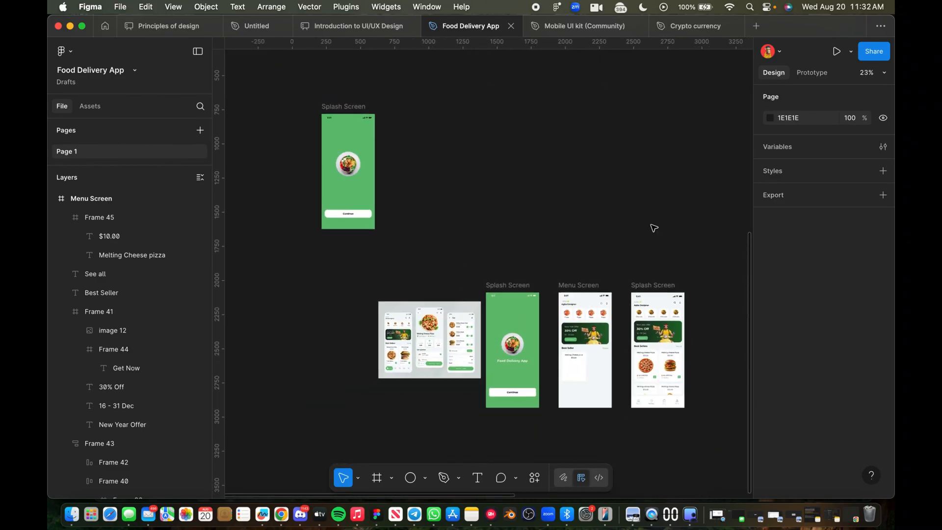
pyautogui.hscroll(6, 654, 227)
pyautogui.scroll(-3, 654, 227)
pyautogui.scroll(3, 654, 227)
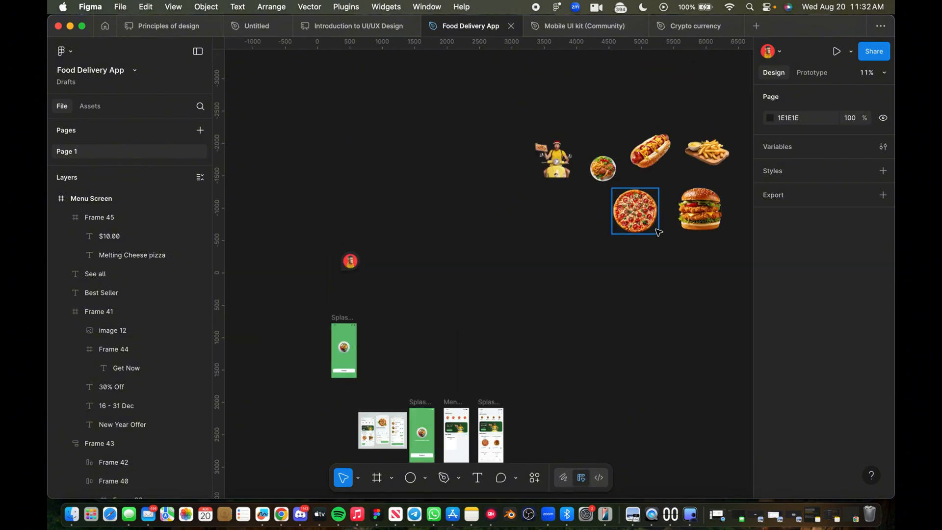
pyautogui.moveTo(647, 227); pyautogui.dragTo(634, 327)
pyautogui.scroll(-5, 572, 390)
pyautogui.hscroll(-3, 571, 390)
pyautogui.scroll(5, 635, 328)
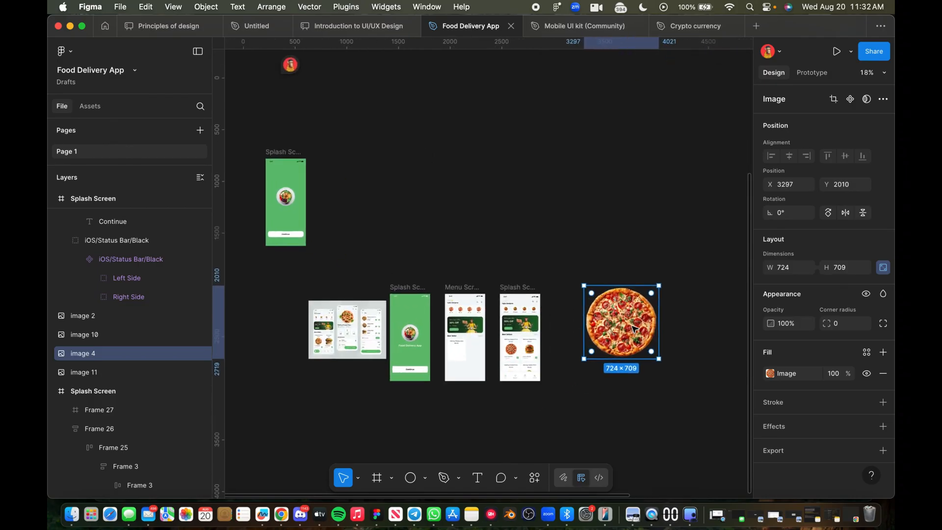
# Step: Scale the pizza image down proportionally to about 96 × 94
pyautogui.scroll(-2, 656, 310)
pyautogui.hscroll(-3, 656, 310)
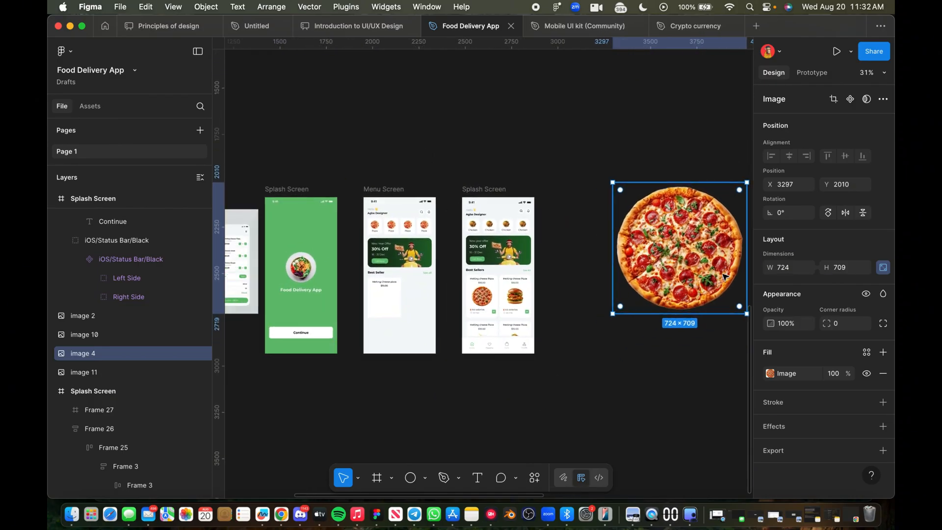
pyautogui.moveTo(745, 258); pyautogui.dragTo(628, 251)
pyautogui.scroll(2, 619, 250)
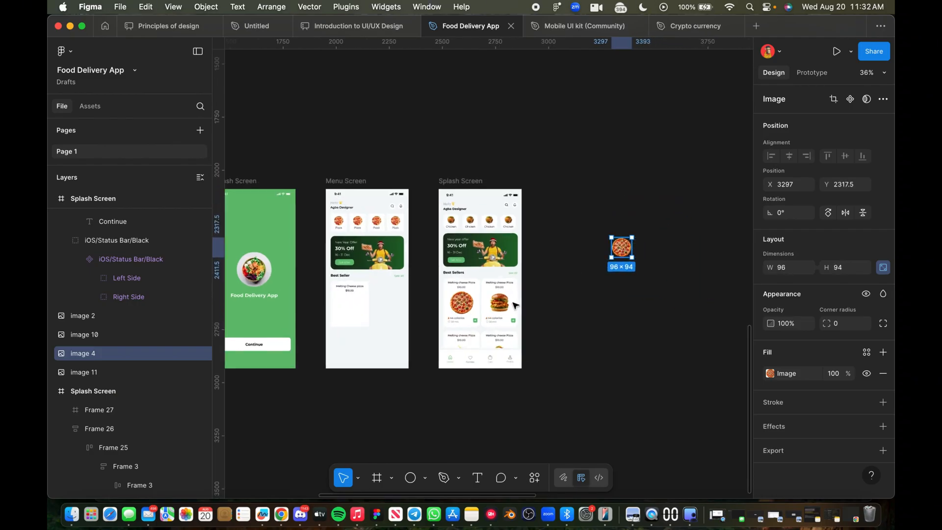
# Step: Place the pizza image in the Best Seller card below the price, horizontally centred at X 42, Y 67
pyautogui.hscroll(-2, 444, 327)
pyautogui.moveTo(444, 328); pyautogui.dragTo(438, 290)
pyautogui.scroll(5, 449, 296)
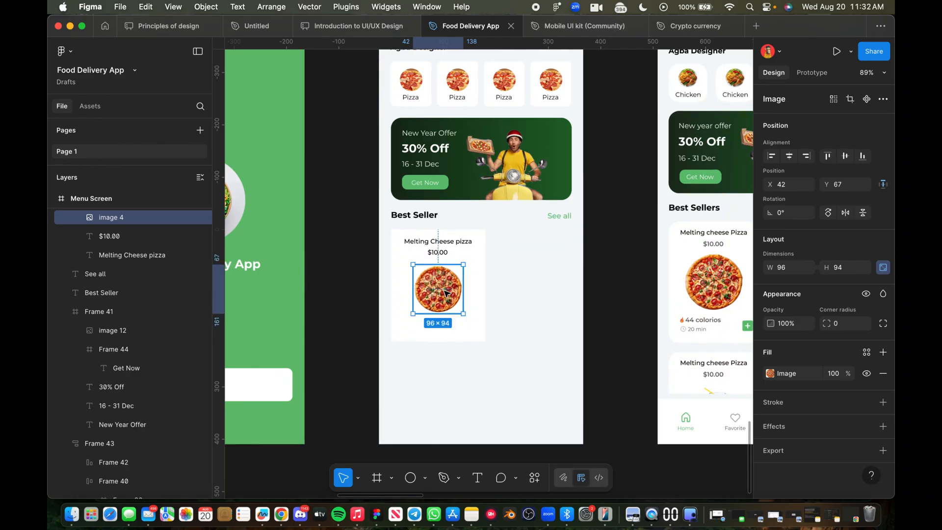
pyautogui.click(498, 316)
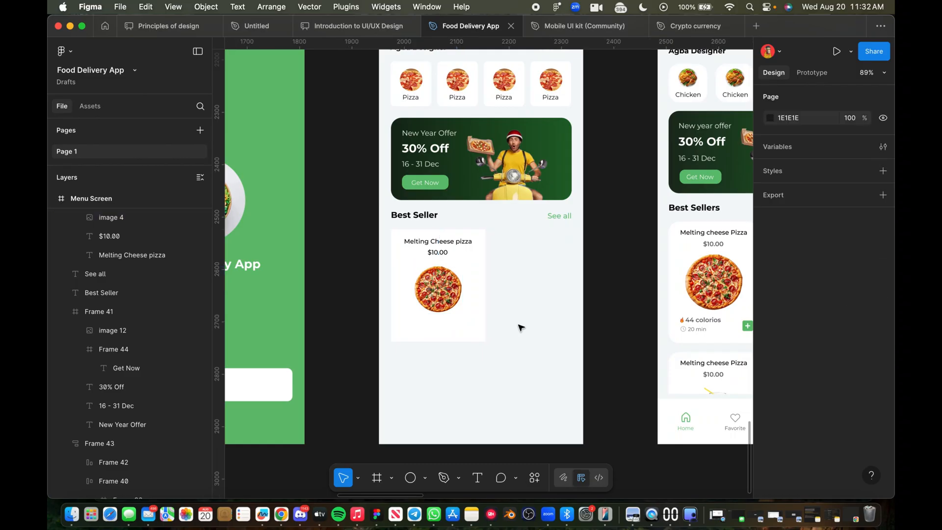
# Step: Duplicate the "$10.00" text below the pizza image at X 13, Y 168 and widen the copy's box to 101
pyautogui.scroll(5, 730, 340)
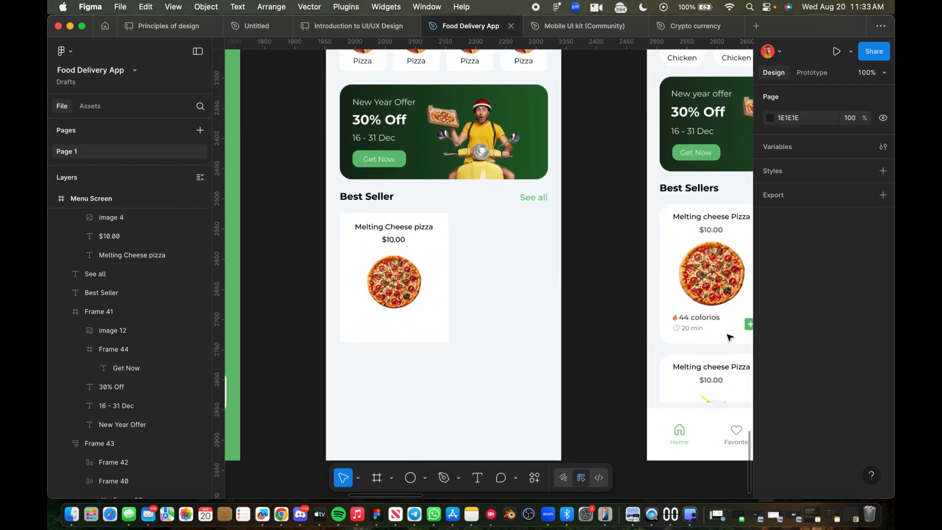
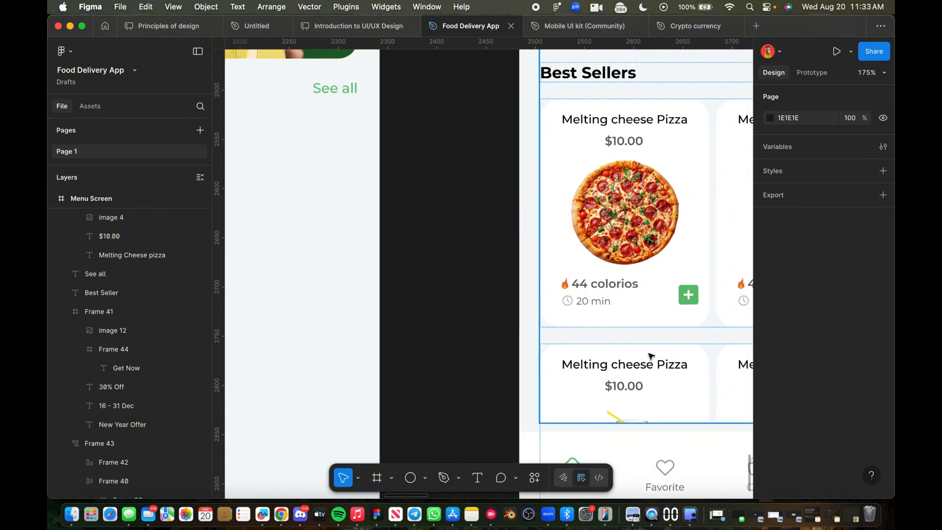
pyautogui.scroll(-5, 649, 360)
pyautogui.hscroll(-2, 431, 309)
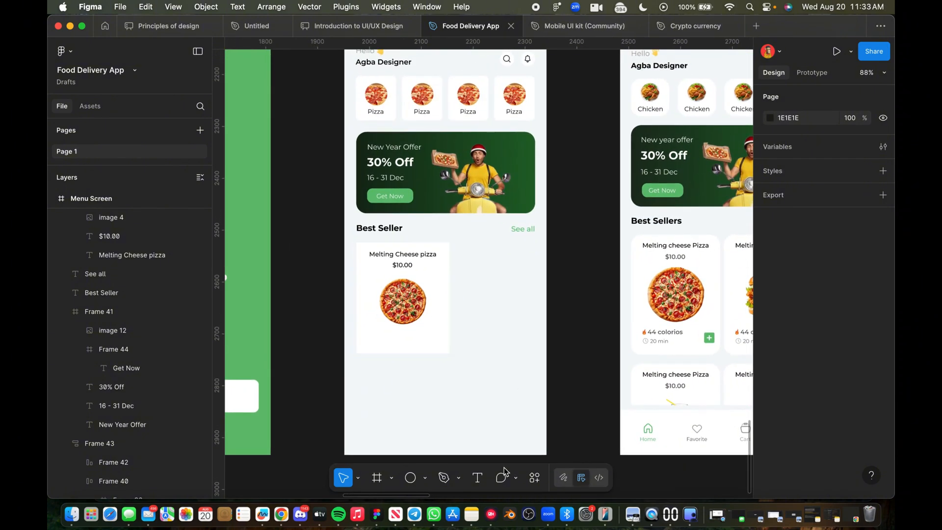
pyautogui.doubleClick(412, 266)
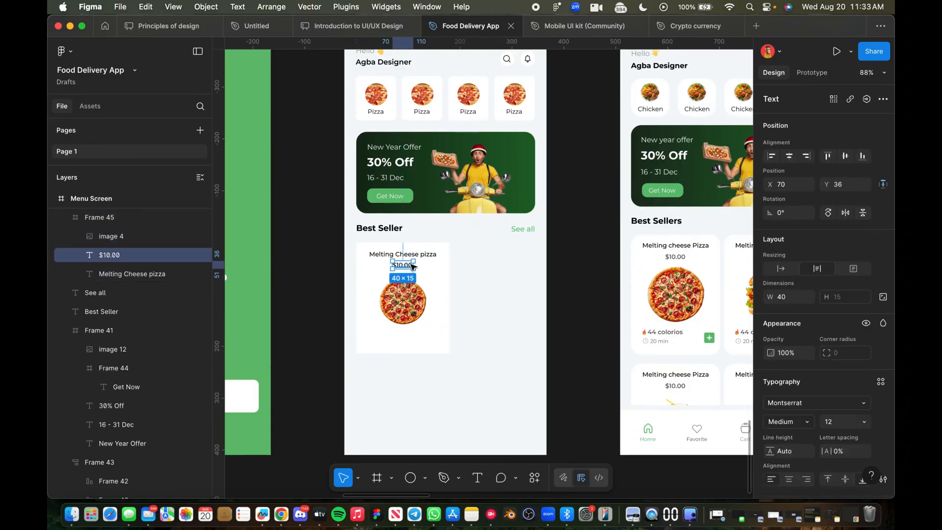
pyautogui.moveTo(412, 265); pyautogui.dragTo(431, 335)
pyautogui.scroll(5, 383, 334)
# Step: Replace the copied text below the pizza image with "44 Colorios"
pyautogui.doubleClick(359, 334)
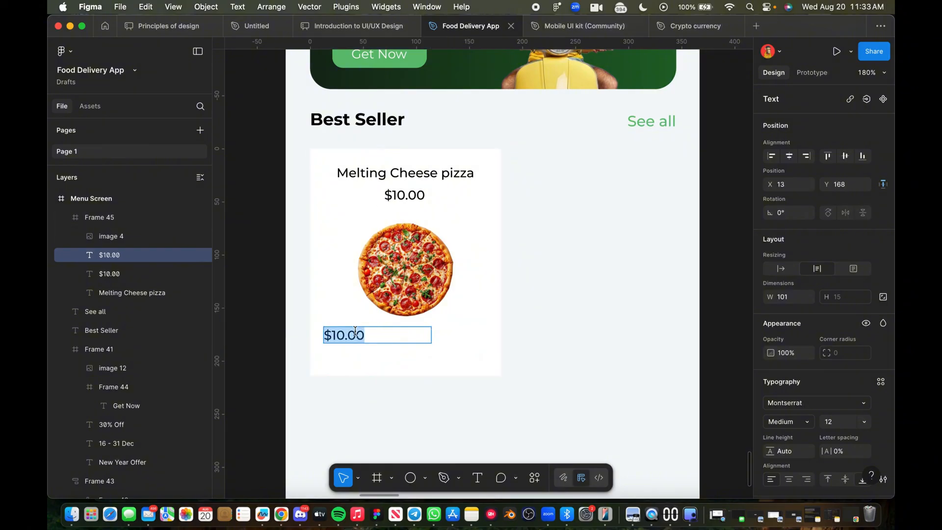
pyautogui.press('BackSpace')
pyautogui.write('44')
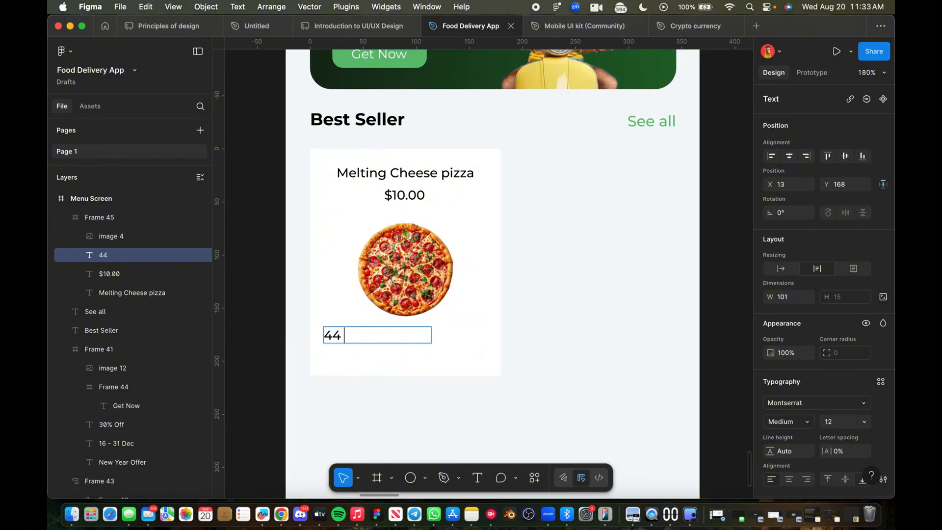
pyautogui.write(' Colorios')
pyautogui.scroll(-5, 353, 328)
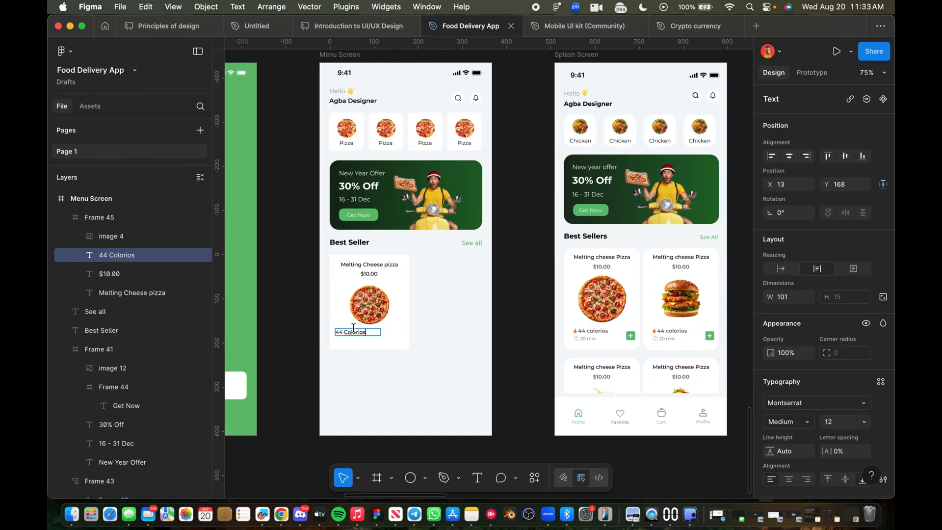
pyautogui.scroll(3, 353, 328)
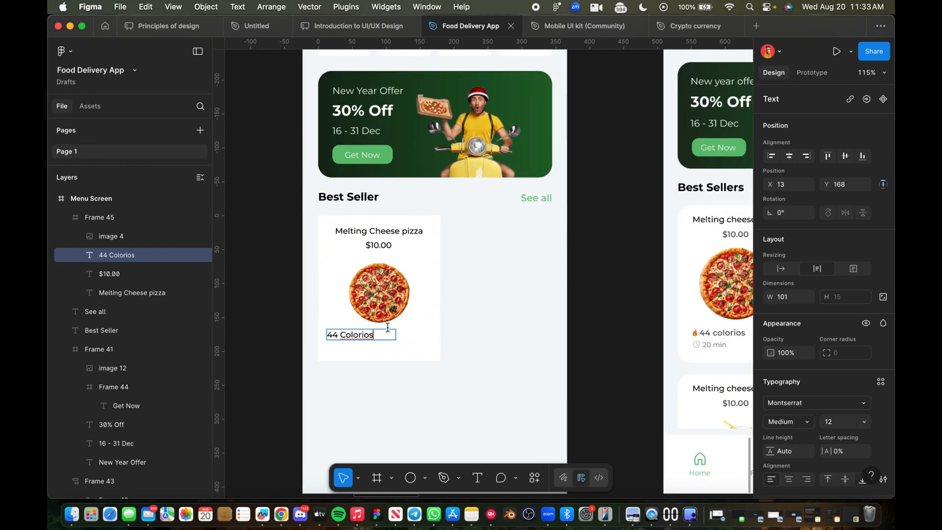
pyautogui.press('Escape')
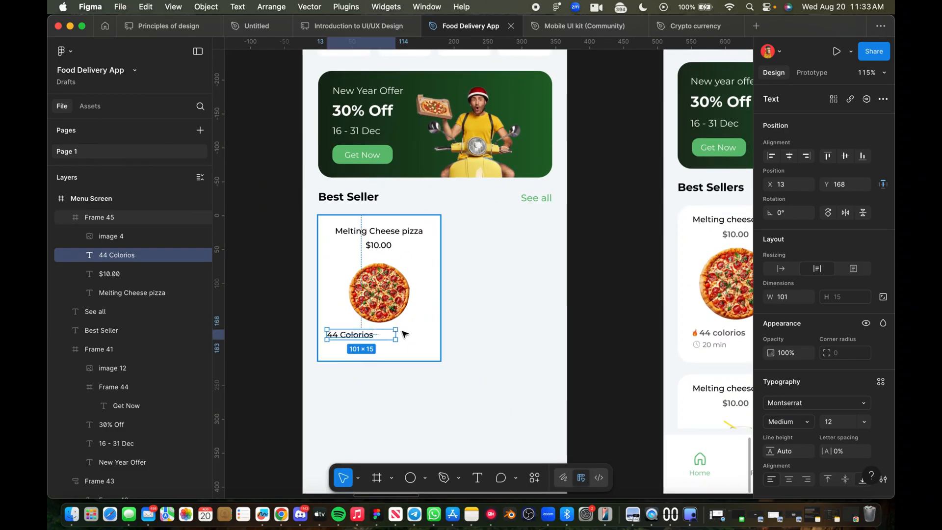
# Step: Set the "44 Colorios" text size to 14 and widen its box to 105
pyautogui.scroll(5, 405, 338)
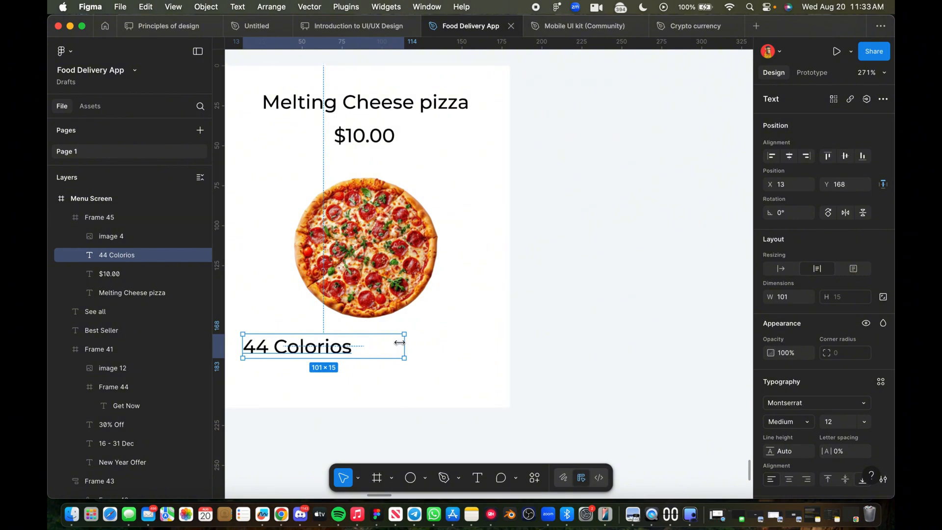
pyautogui.moveTo(399, 343); pyautogui.dragTo(393, 343)
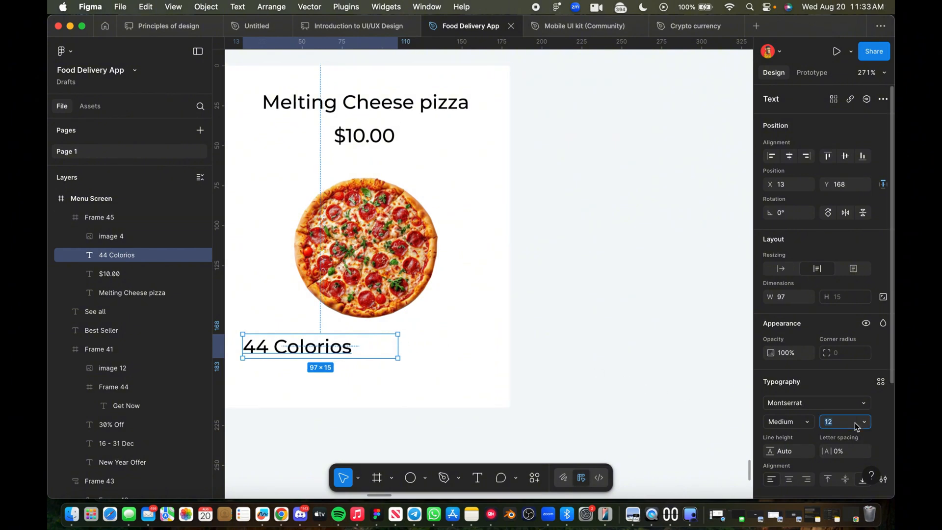
pyautogui.write('14')
pyautogui.press('Return')
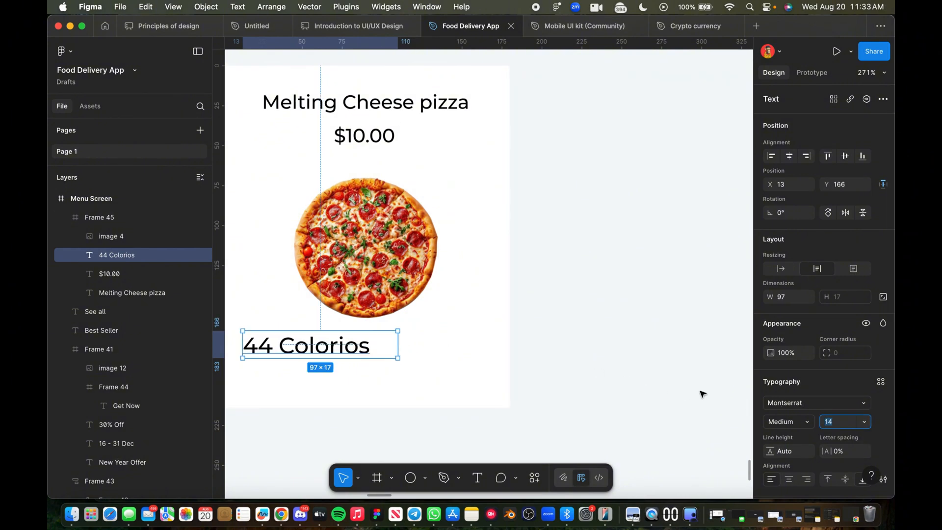
pyautogui.moveTo(399, 343)
pyautogui.mouseDown()
pyautogui.moveTo(389, 342)
pyautogui.moveTo(410, 344)
pyautogui.mouseUp()
pyautogui.scroll(-5, 425, 335)
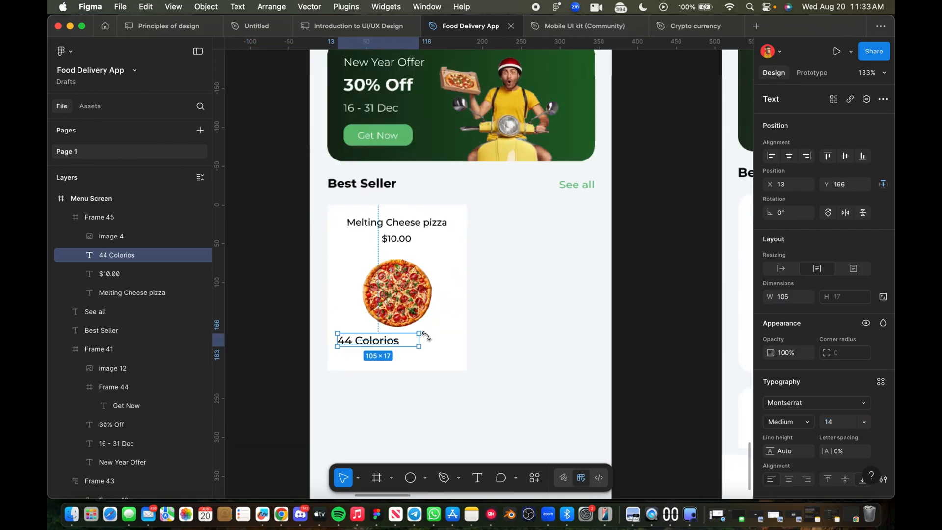
# Step: Inspect the typography settings of the "44 colorios" text in the reference design's first Best Sellers card
pyautogui.scroll(-2, 651, 343)
pyautogui.hscroll(5, 652, 341)
pyautogui.scroll(6, 651, 341)
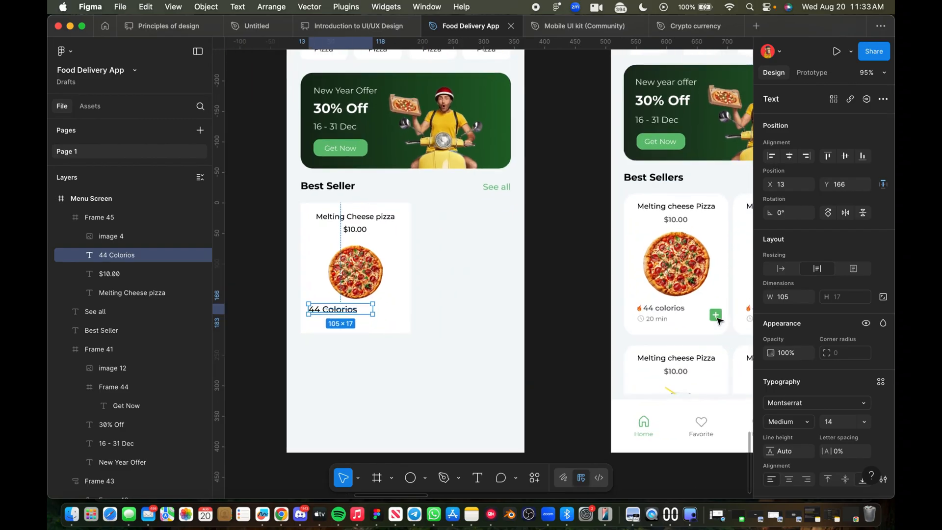
pyautogui.scroll(1, 652, 308)
pyautogui.click(589, 290)
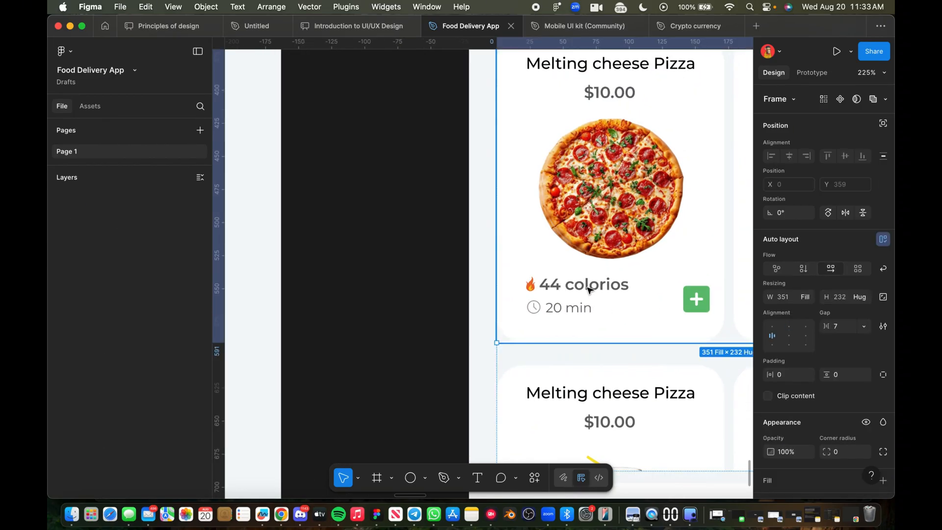
pyautogui.doubleClick(589, 289)
pyautogui.doubleClick(588, 289)
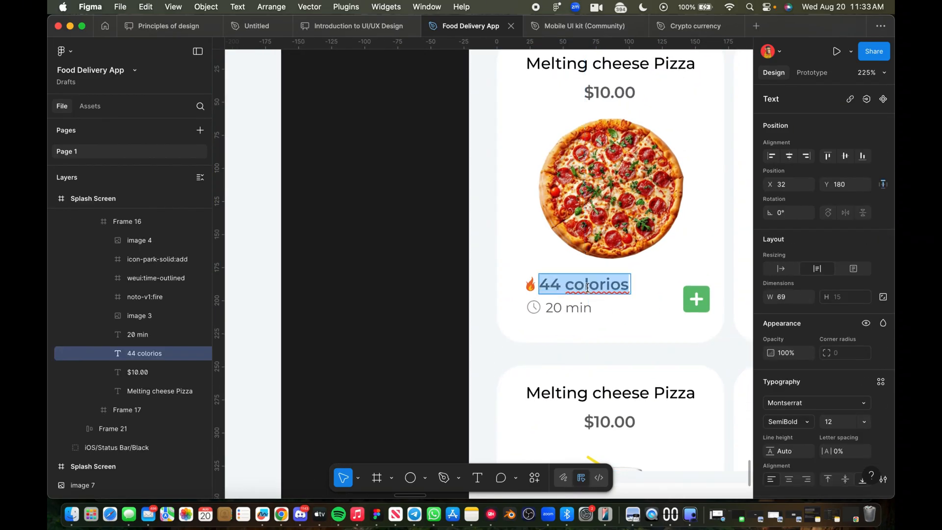
# Step: Set the "44 Colorios" text in the Menu Screen card to size 12 with SemiBold weight
pyautogui.hscroll(-10, 416, 315)
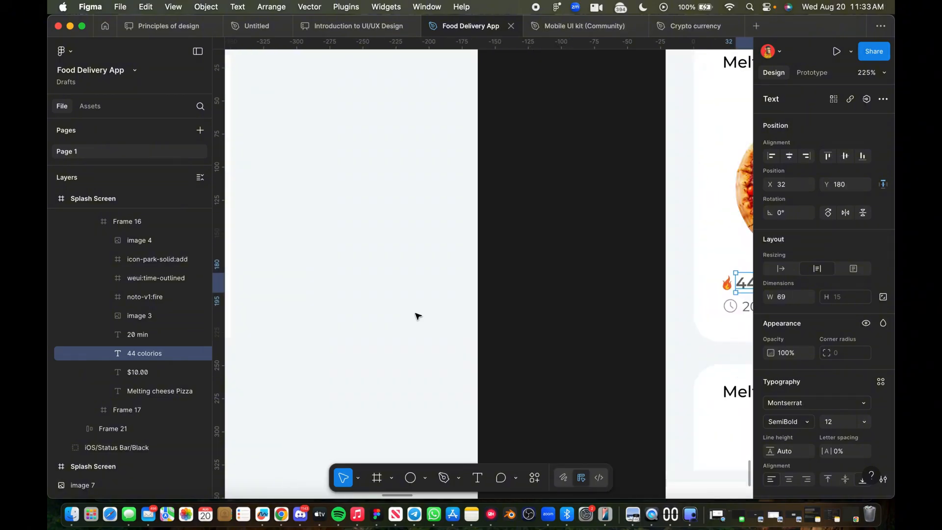
pyautogui.hscroll(-2, 363, 253)
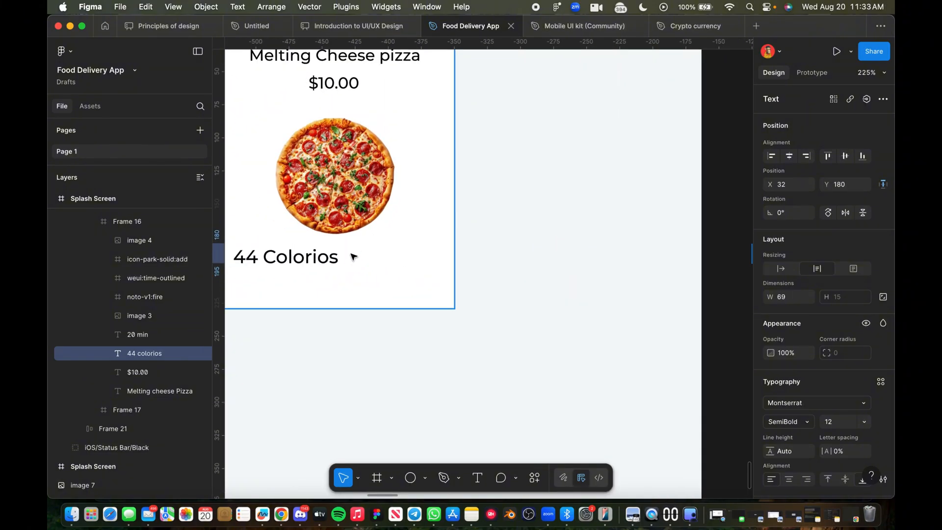
pyautogui.click(305, 267)
pyautogui.click(305, 267)
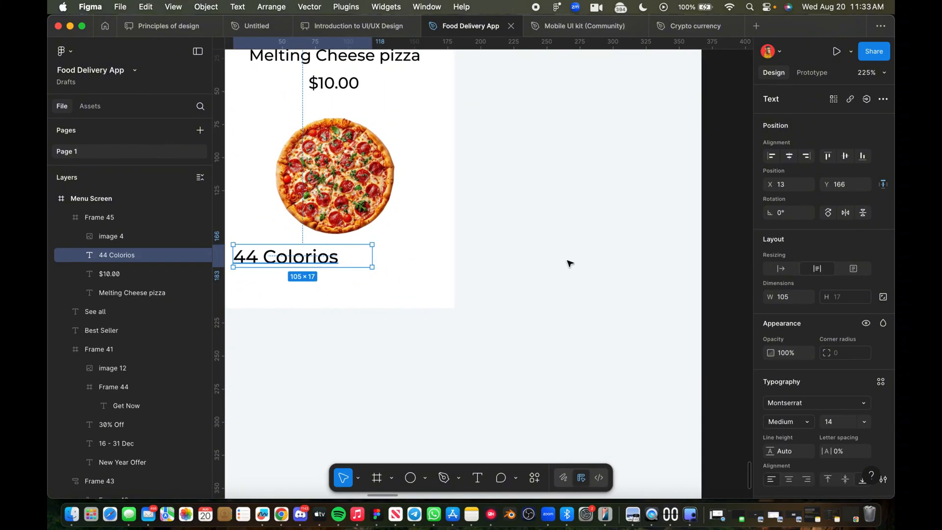
pyautogui.click(834, 421)
pyautogui.write('12')
pyautogui.press('Return')
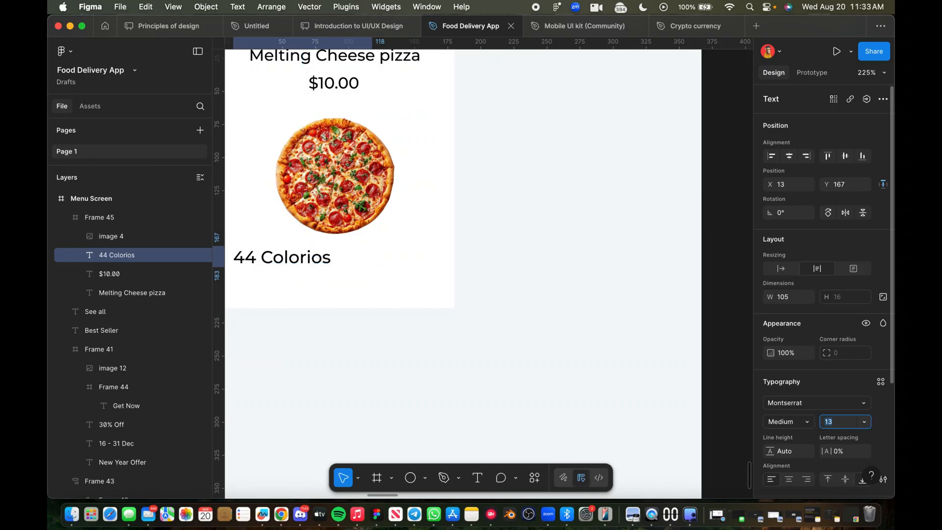
pyautogui.click(808, 419)
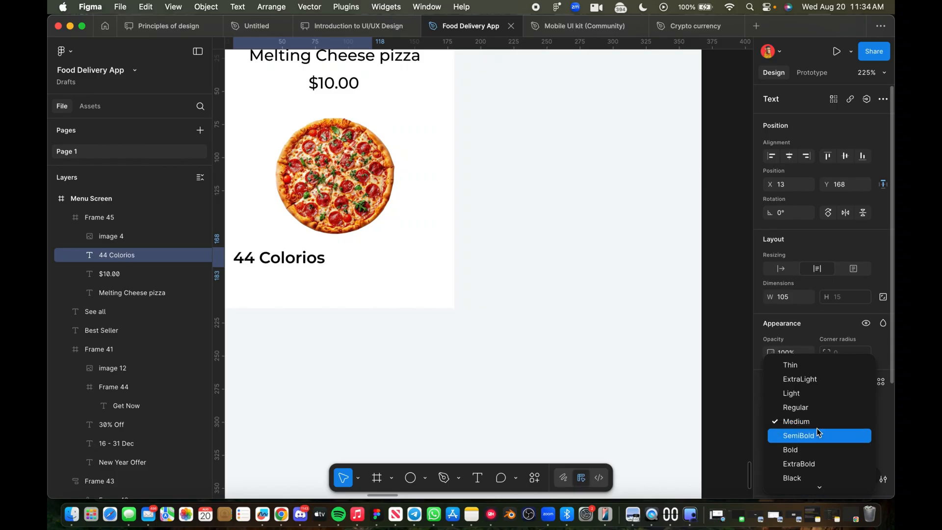
pyautogui.click(816, 435)
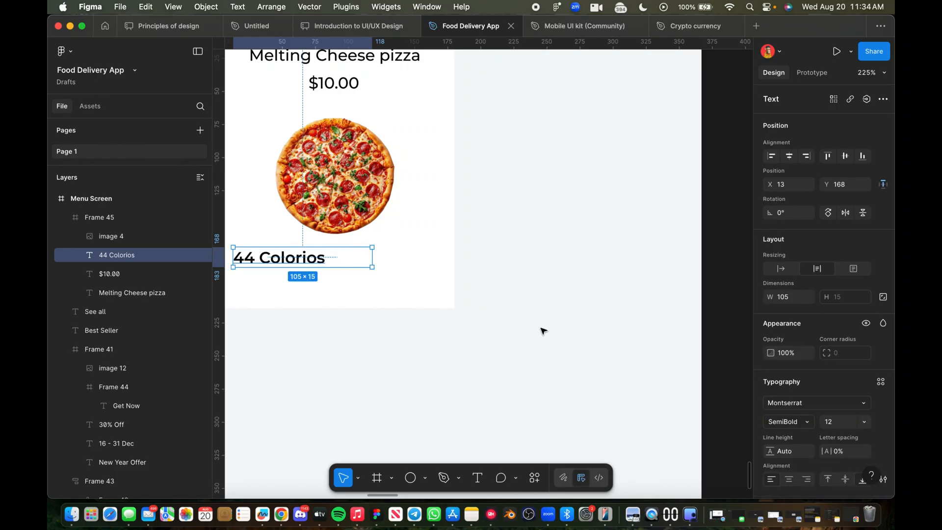
# Step: Narrow the "44 Colorios" text box to a width of 73 and shift it right to X 22
pyautogui.hscroll(-5, 399, 258)
pyautogui.scroll(2, 399, 259)
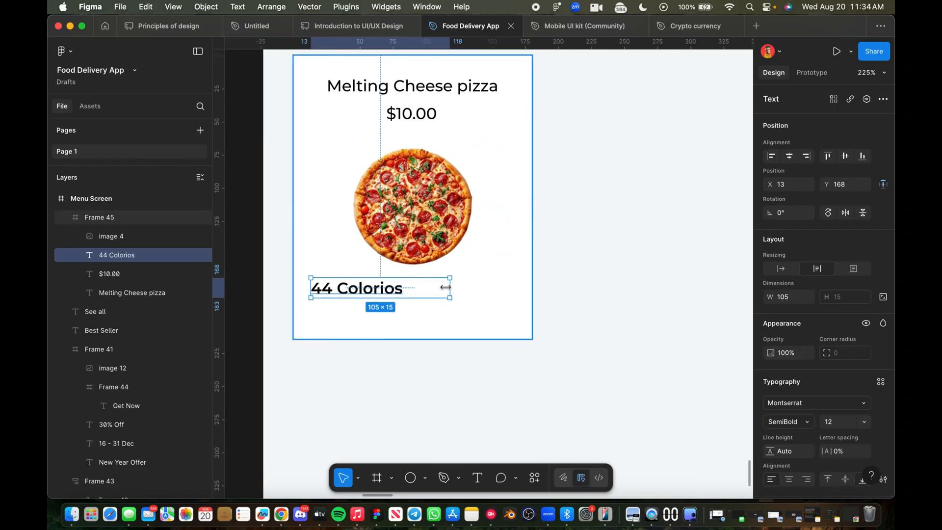
pyautogui.moveTo(446, 288); pyautogui.dragTo(407, 287)
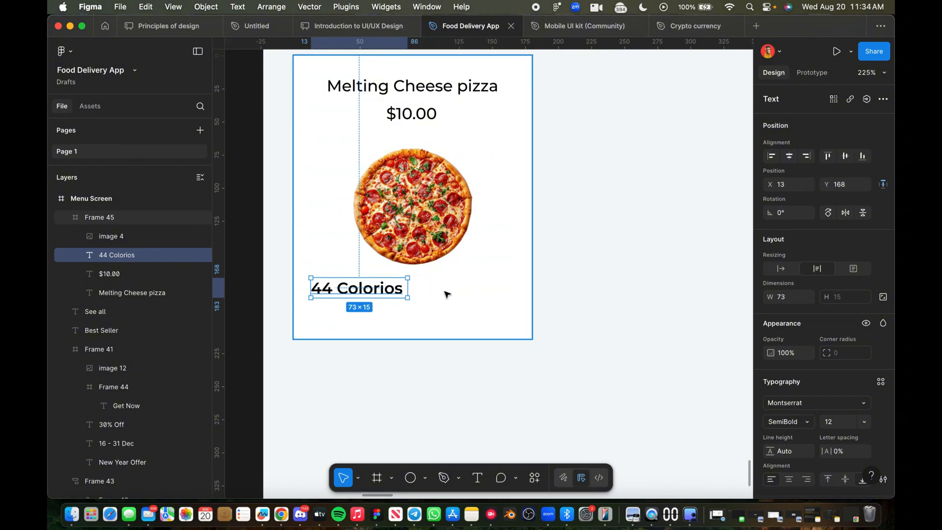
pyautogui.press('Right')
pyautogui.press('Right')
pyautogui.press('Right')
pyautogui.press('Right')
pyautogui.press('Right')
pyautogui.press('Right')
pyautogui.press('Right')
pyautogui.press('Right')
pyautogui.press('Right')
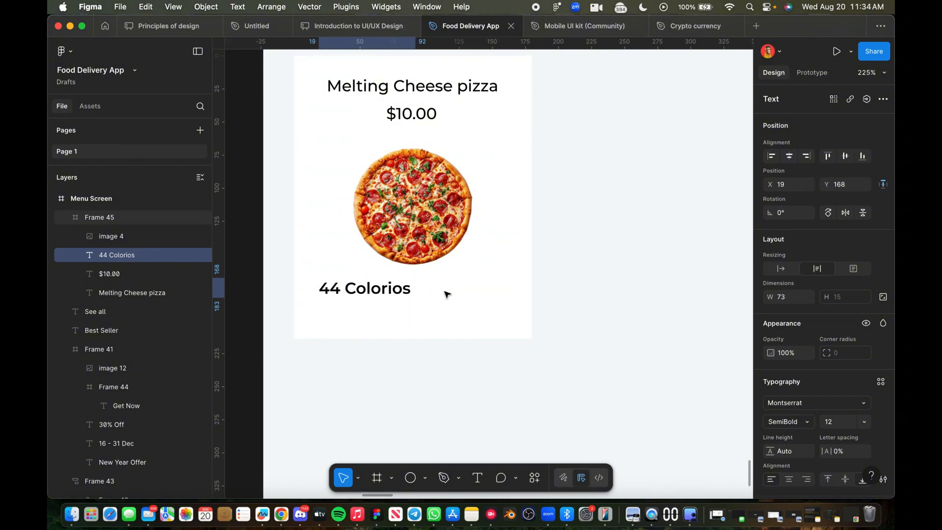
# Step: Check the icon beside the calorie text in the reference card and open the Iconify plugin
pyautogui.hscroll(10, 446, 293)
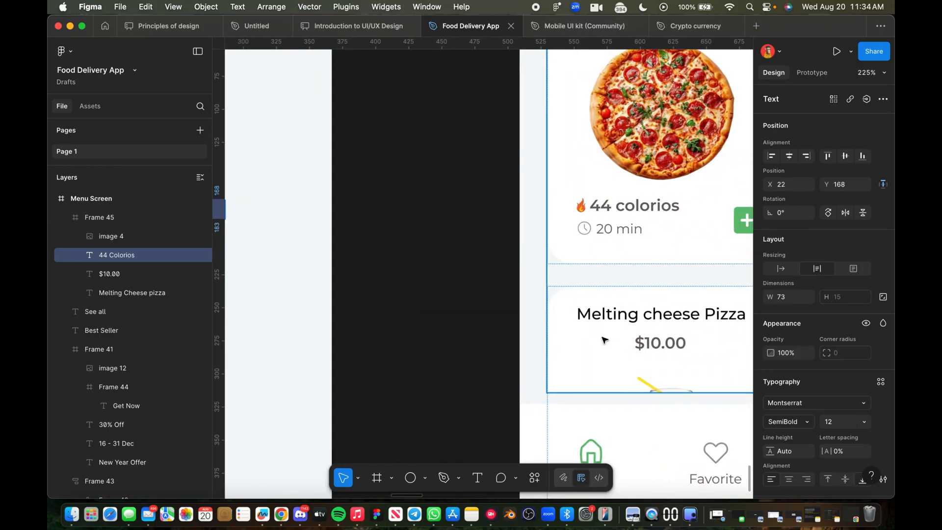
pyautogui.scroll(5, 581, 210)
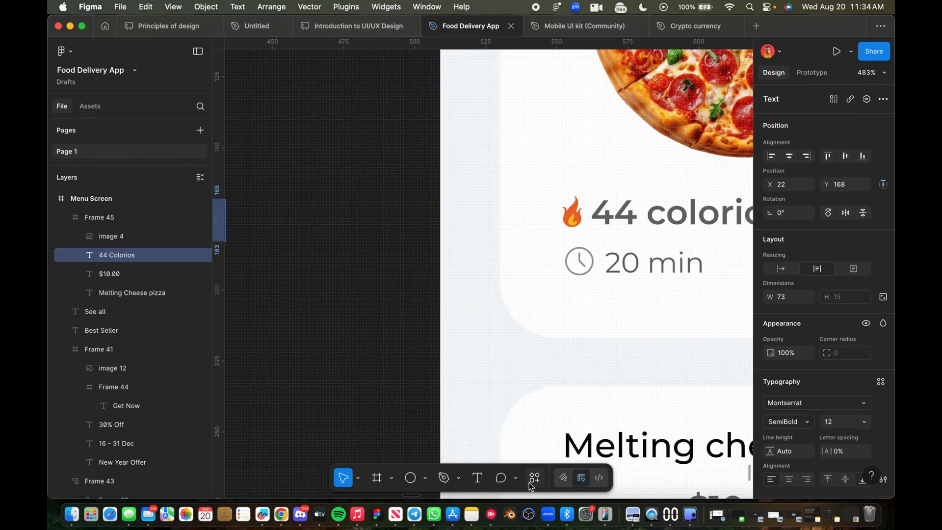
pyautogui.scroll(-3, 368, 326)
pyautogui.hscroll(-10, 368, 326)
pyautogui.hscroll(-10, 370, 328)
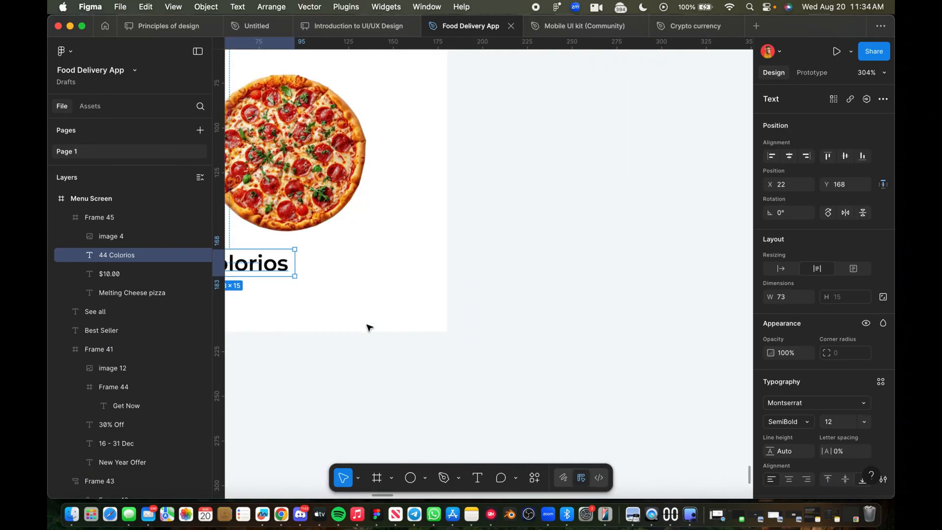
pyautogui.scroll(-4, 368, 326)
pyautogui.click(532, 478)
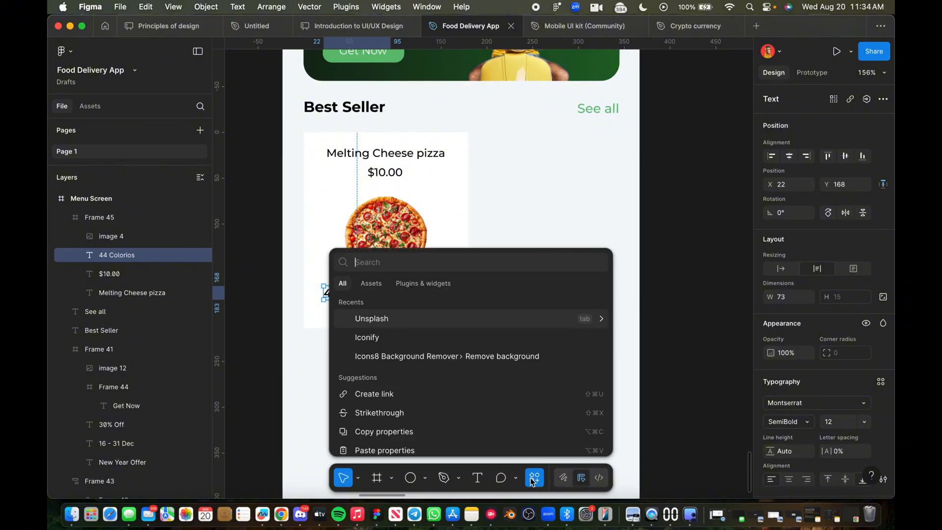
pyautogui.click(409, 342)
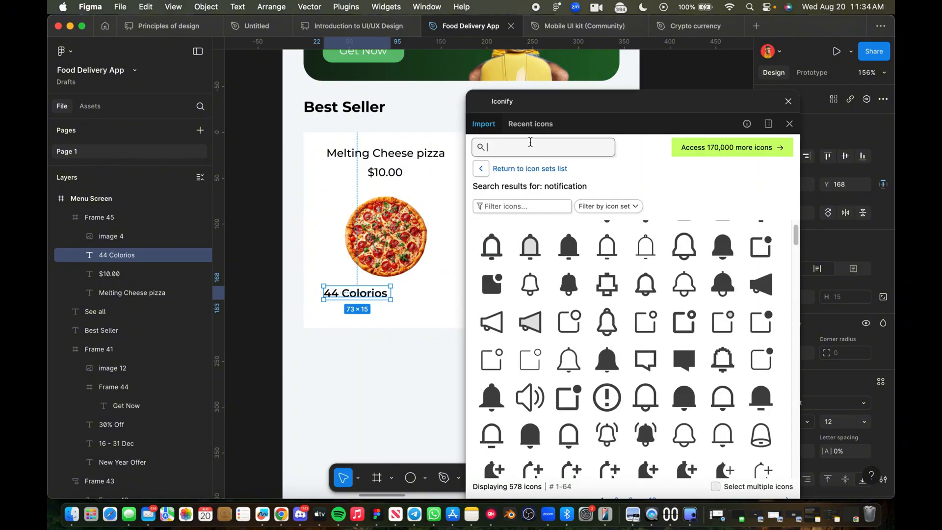
pyautogui.write('i')
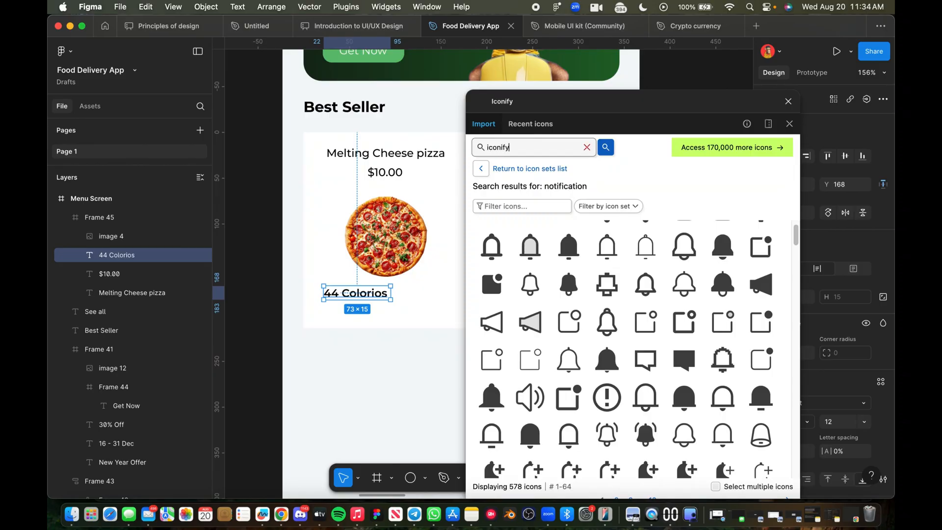
pyautogui.write('conify')
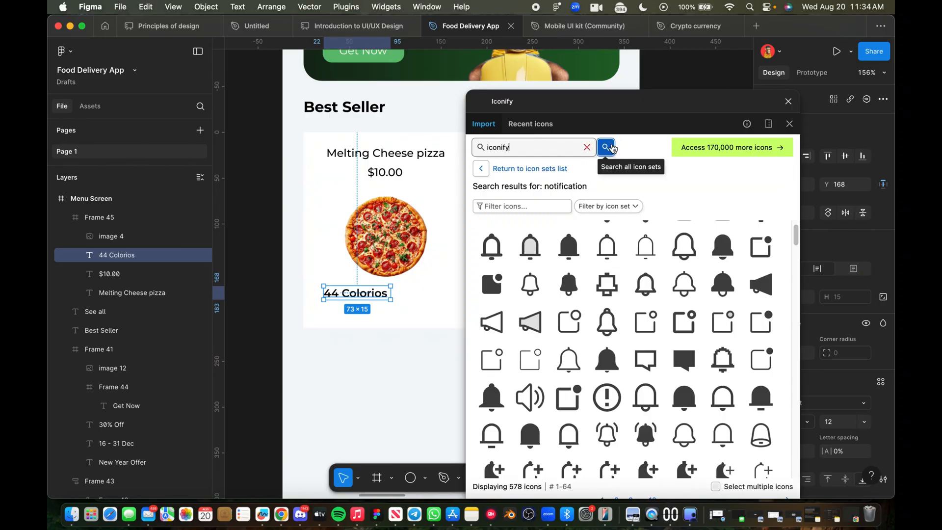
pyautogui.click(606, 147)
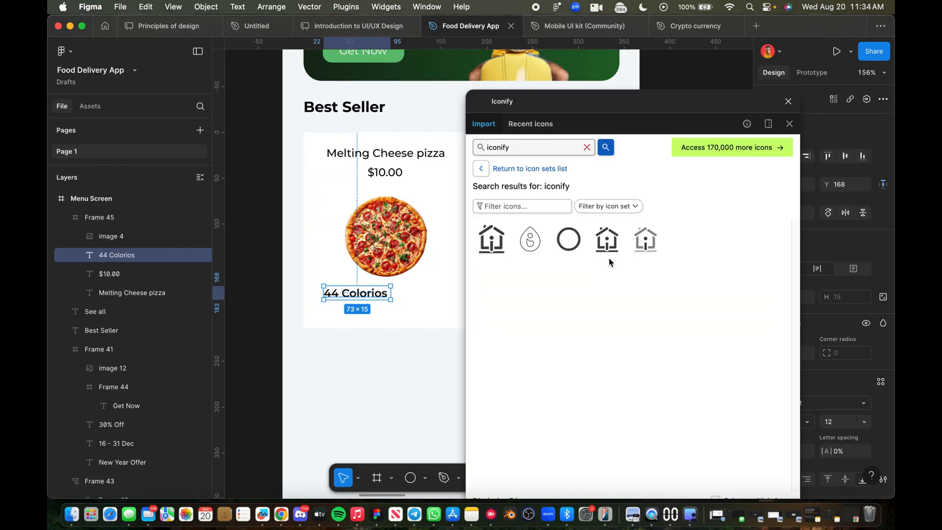
# Step: Search Iconify for "fire", place the noto:fire icon below the "44 Colorios" text, and close the plugin
pyautogui.doubleClick(514, 152)
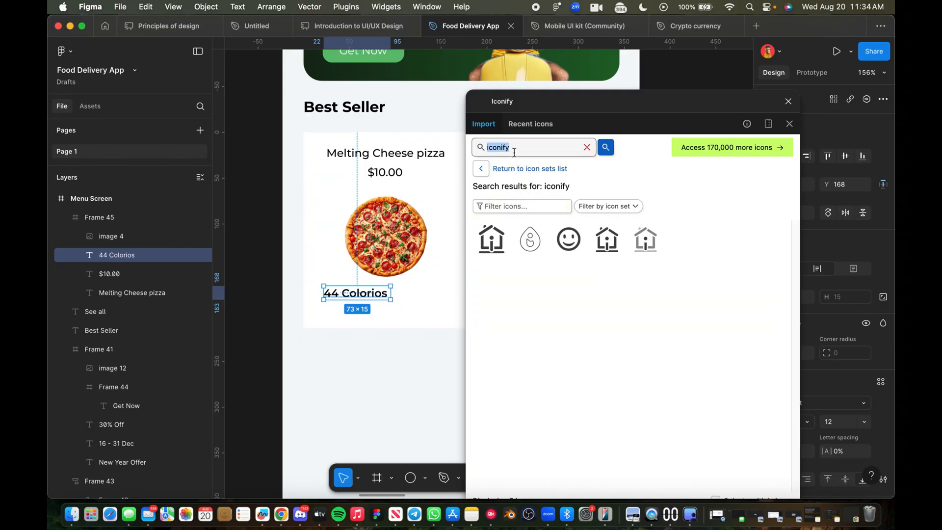
pyautogui.write('fire')
pyautogui.press('Return')
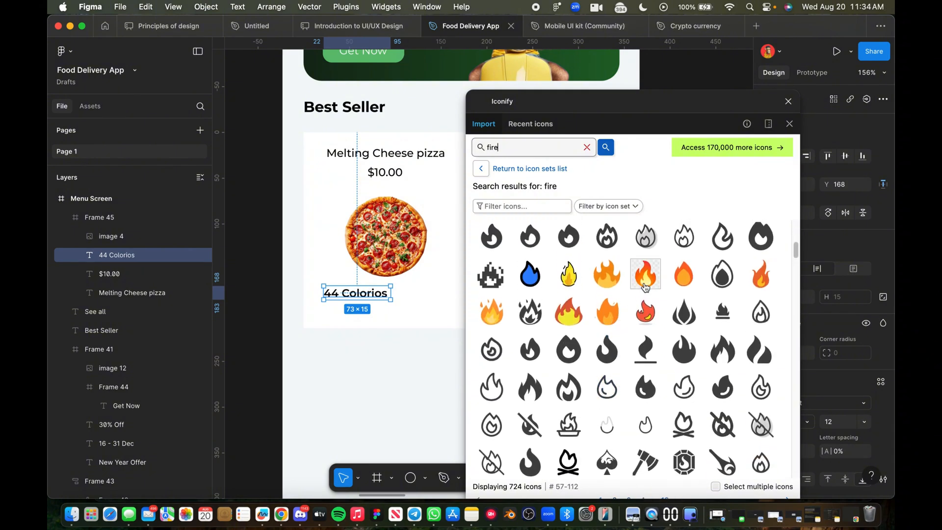
pyautogui.moveTo(644, 287); pyautogui.dragTo(378, 333)
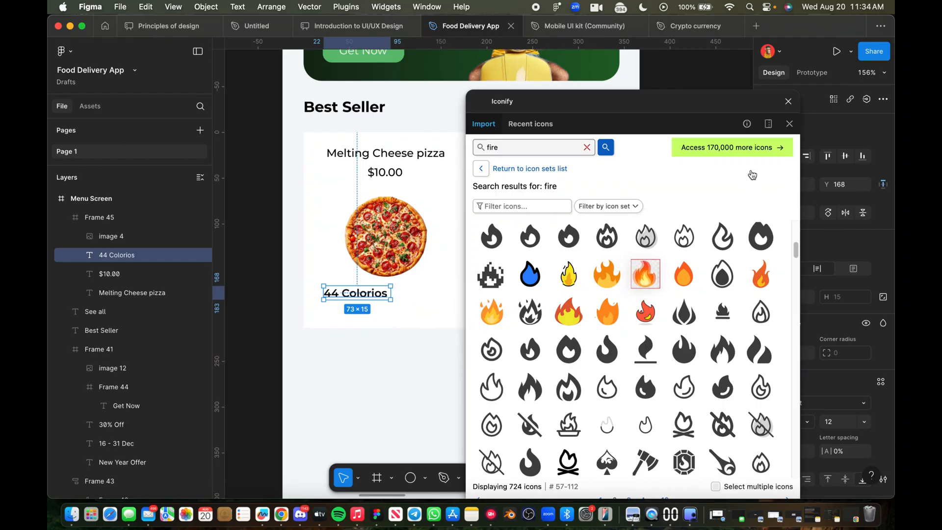
pyautogui.click(790, 102)
# Step: Scale the fire icon to 11 × 11 and place it inside the card directly before "44 Colorios" at X 11, Y 169
pyautogui.scroll(5, 375, 344)
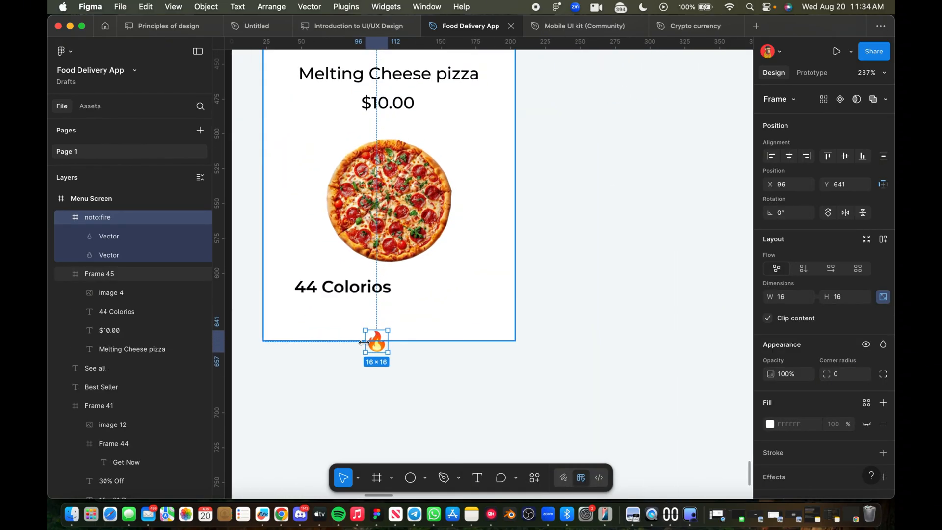
pyautogui.moveTo(372, 349); pyautogui.dragTo(367, 313)
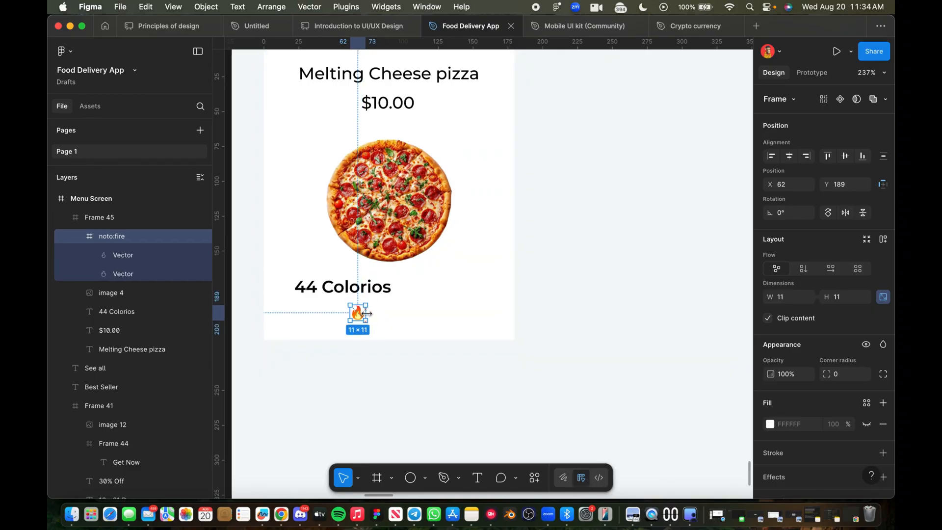
pyautogui.click(331, 293)
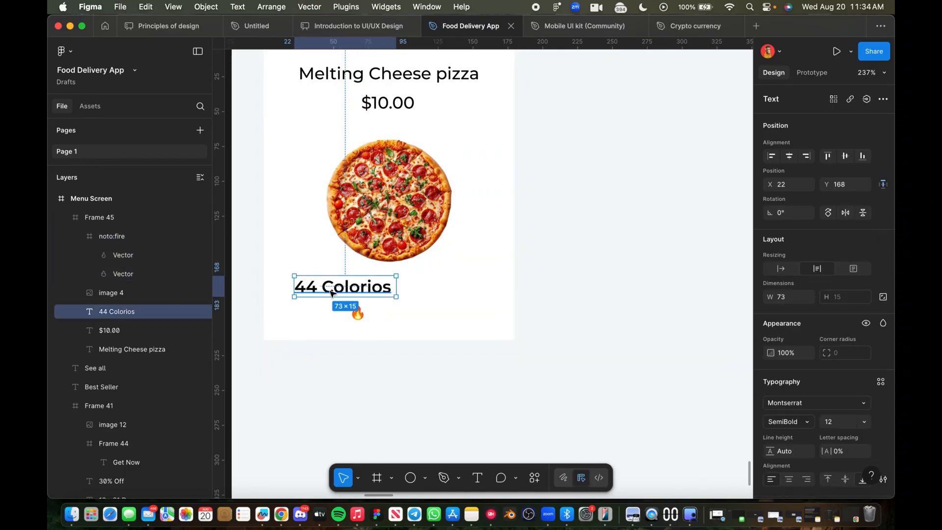
pyautogui.click(353, 317)
pyautogui.doubleClick(353, 317)
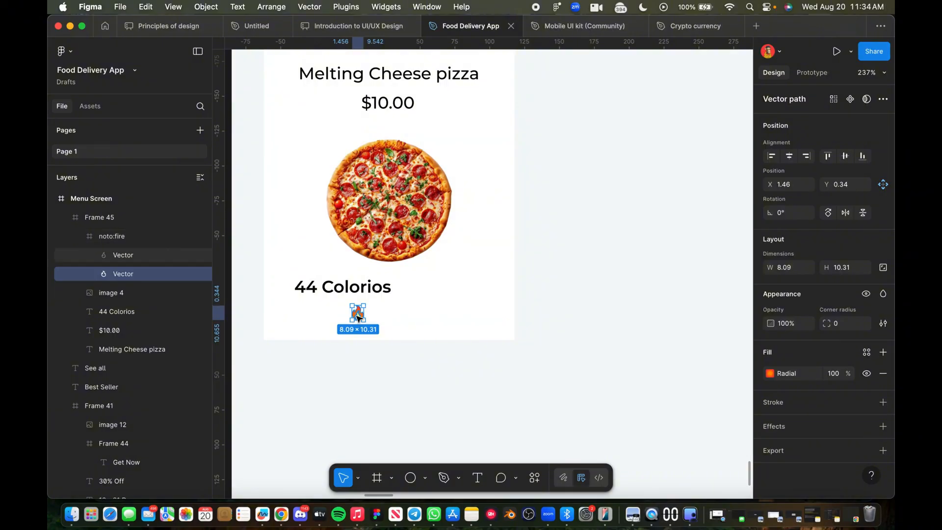
pyautogui.moveTo(358, 317); pyautogui.dragTo(327, 307)
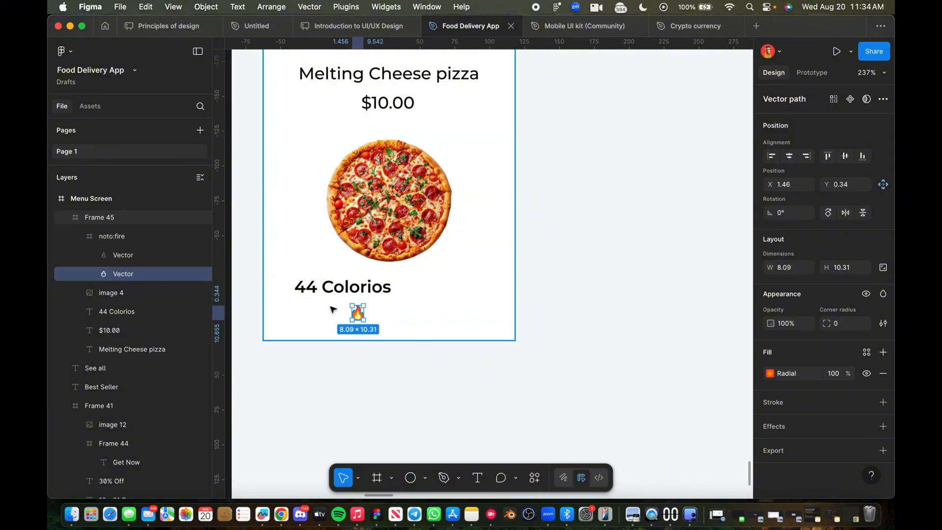
pyautogui.moveTo(331, 308); pyautogui.dragTo(291, 288)
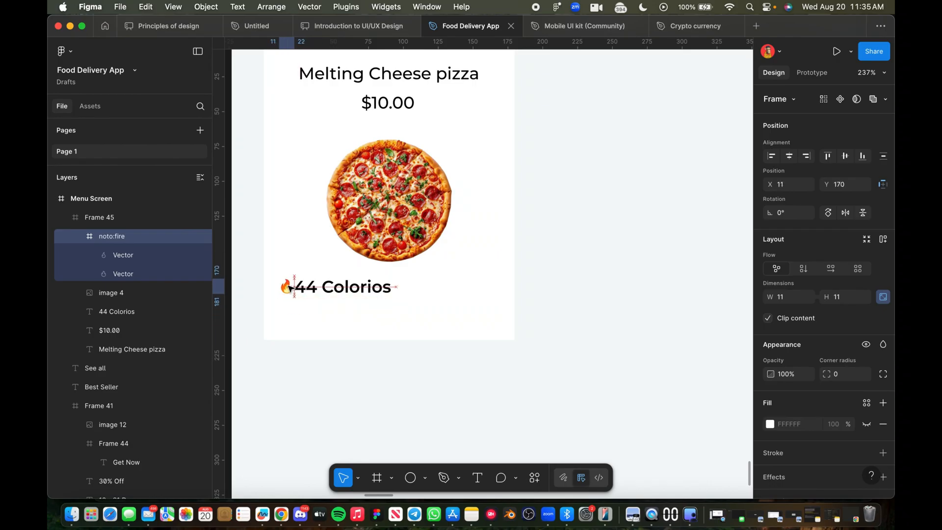
pyautogui.scroll(10, 291, 289)
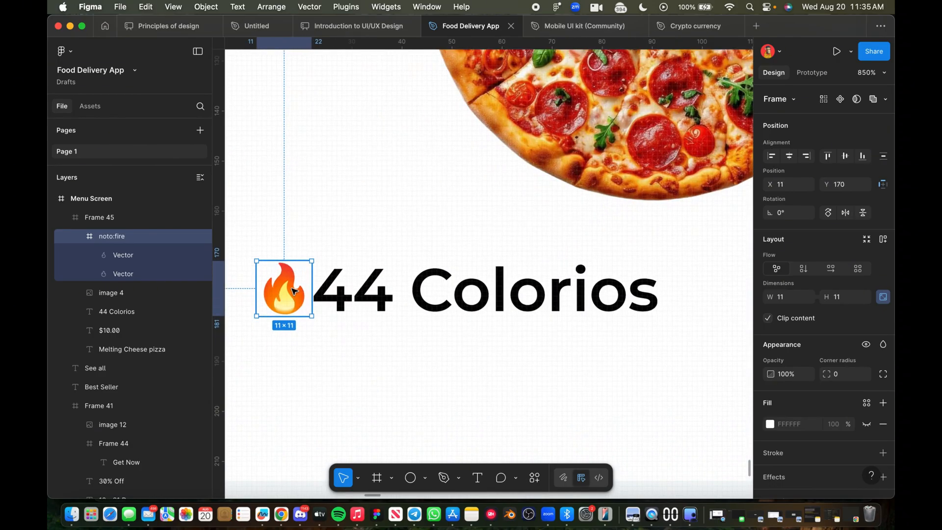
pyautogui.press('Up')
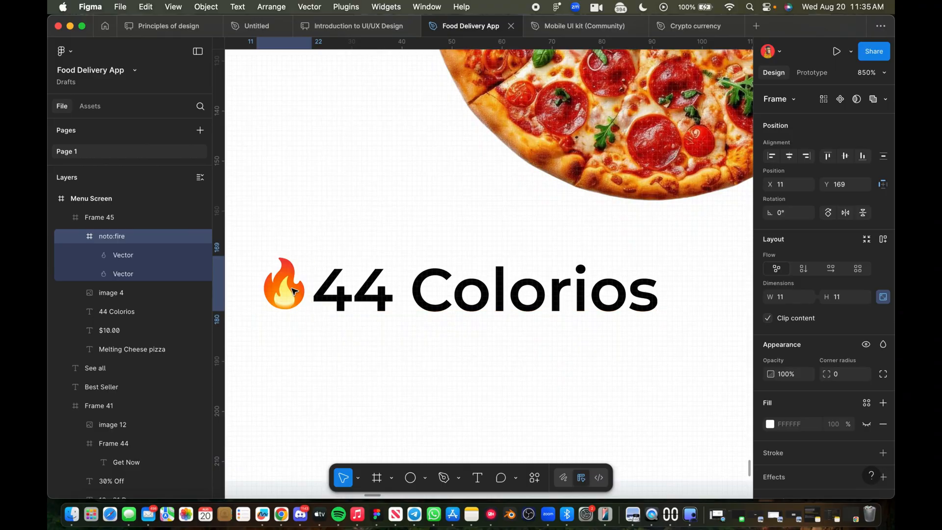
# Step: Shift the fire icon and the "44 Colorios" text right to put the text at X 26, and set the icon at X 13
pyautogui.keyDown('shift'); pyautogui.click(346, 292); pyautogui.keyUp('shift')
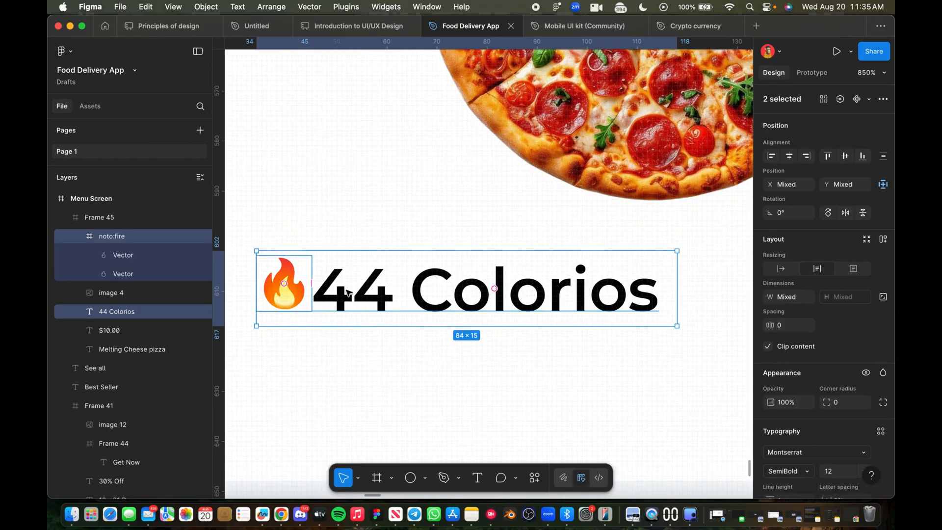
pyautogui.scroll(-10, 347, 293)
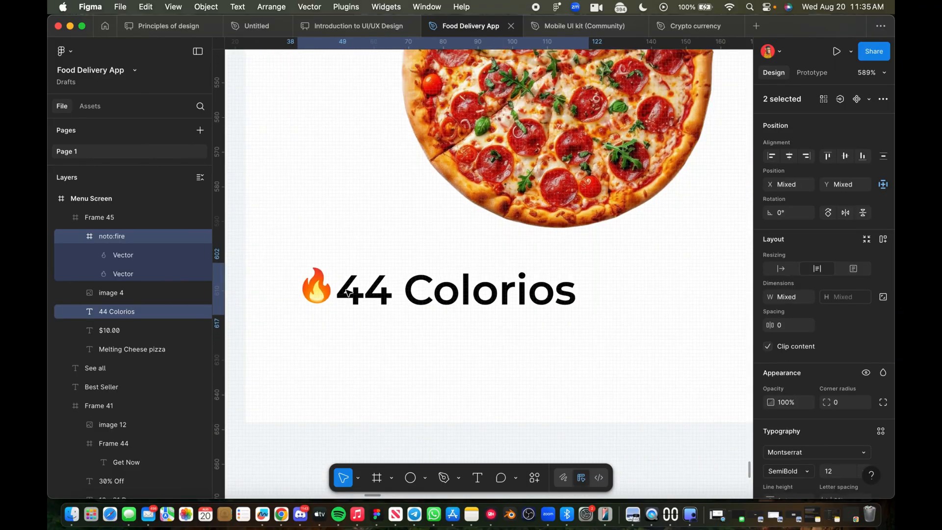
pyautogui.click(335, 290)
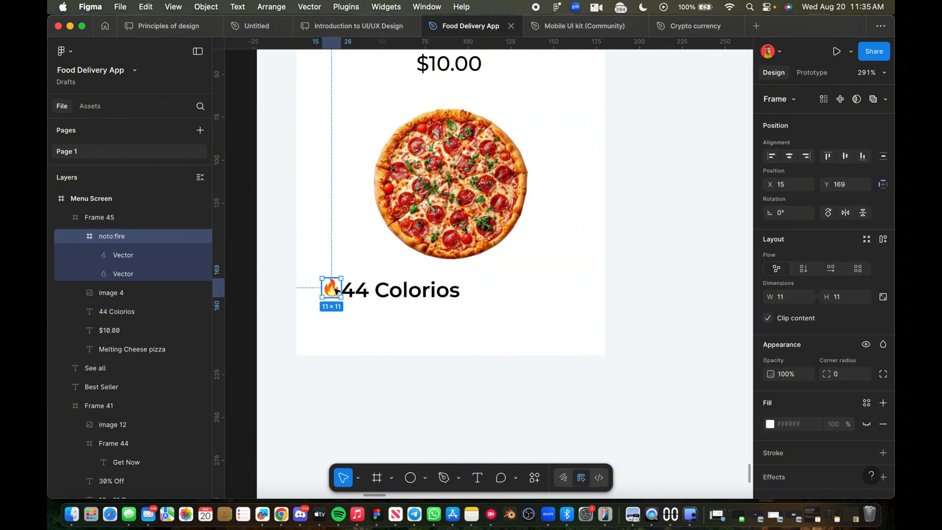
pyautogui.press('Left')
pyautogui.press('Left')
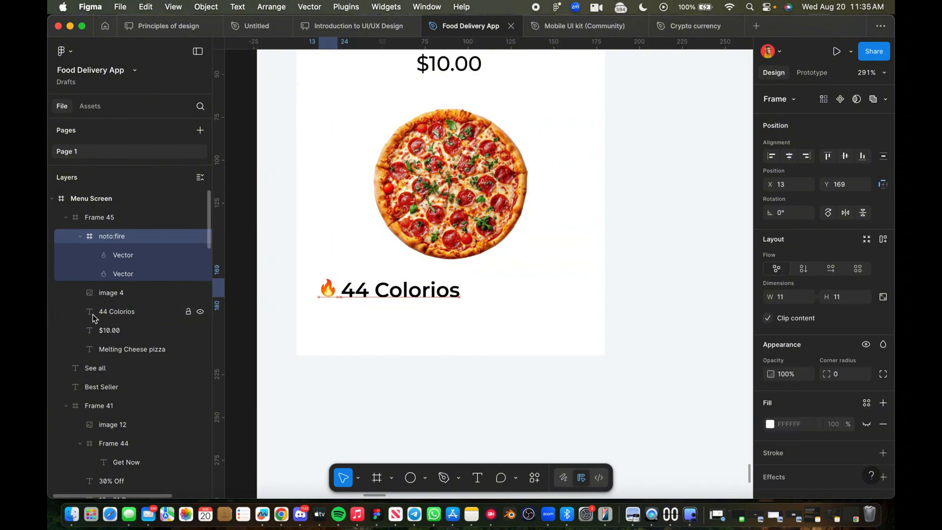
pyautogui.press('Down')
pyautogui.press('Up')
pyautogui.press('Down')
pyautogui.press('Left')
pyautogui.press('Up')
pyautogui.press('Up')
pyautogui.press('Down')
pyautogui.press('Right')
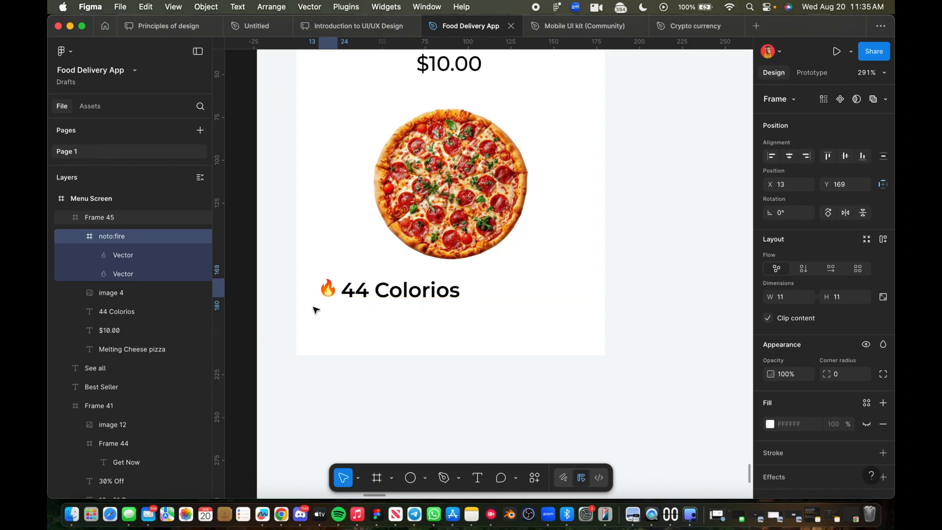
# Step: Group the fire icon with the "44 Colorios" text and select the pizza card frame
pyautogui.keyDown('shift'); pyautogui.click(354, 298); pyautogui.keyUp('shift')
pyautogui.press('super+g')
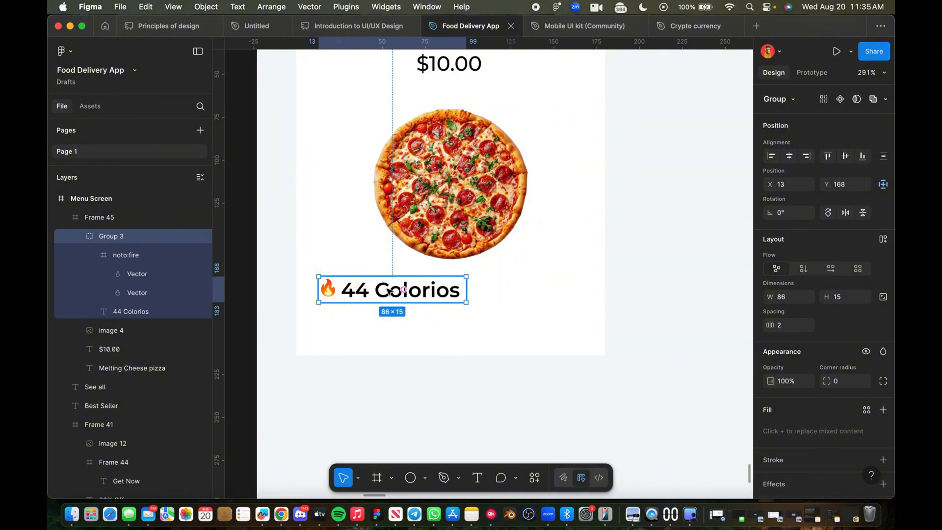
pyautogui.click(493, 310)
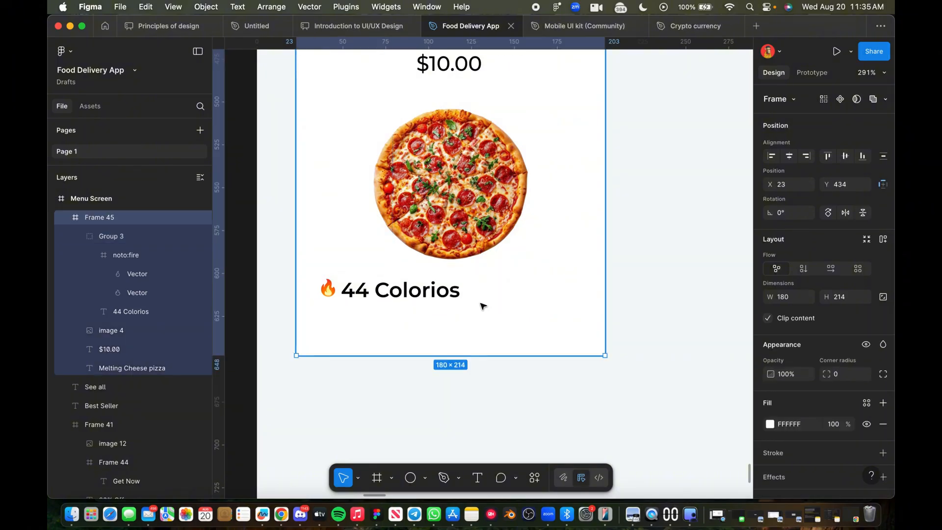
# Step: Check the add button in the reference card's lower corner and open the Iconify plugin
pyautogui.scroll(-3, 501, 276)
pyautogui.scroll(-10, 502, 278)
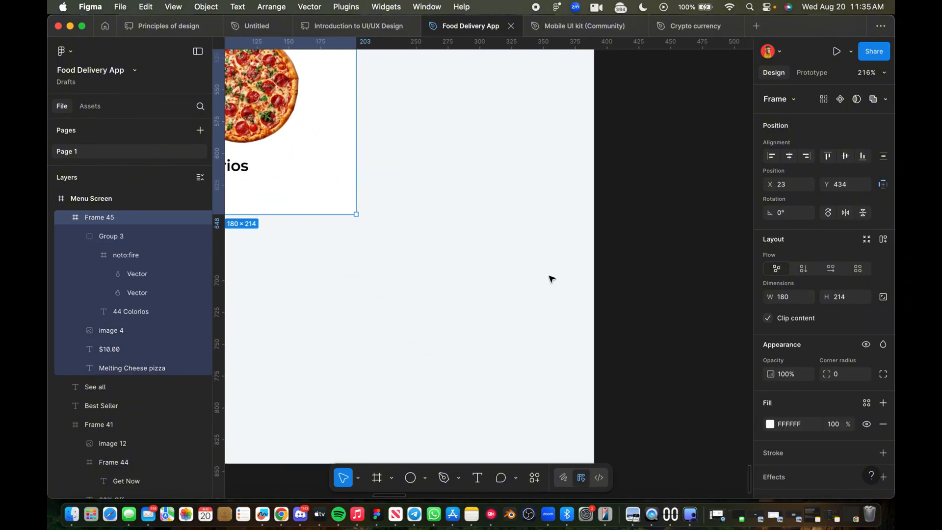
pyautogui.scroll(8, 626, 260)
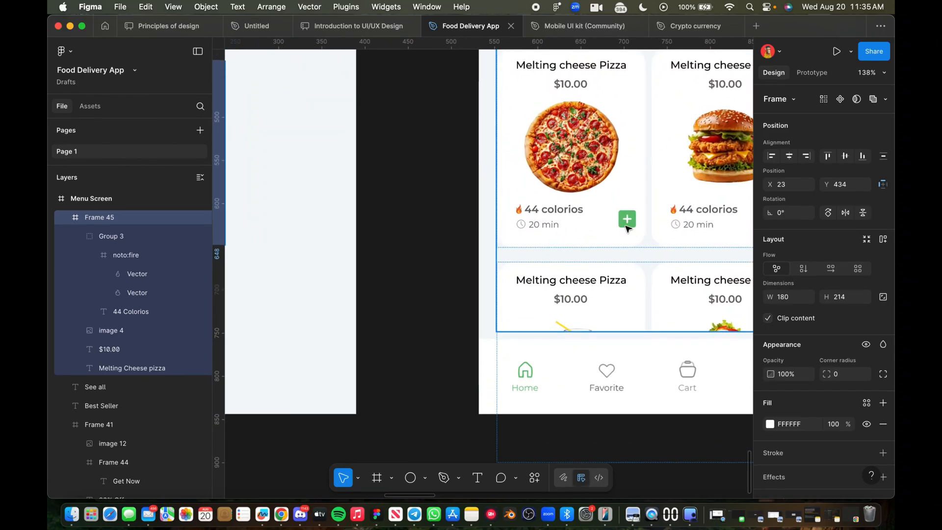
pyautogui.scroll(-5, 535, 209)
pyautogui.hscroll(-5, 446, 218)
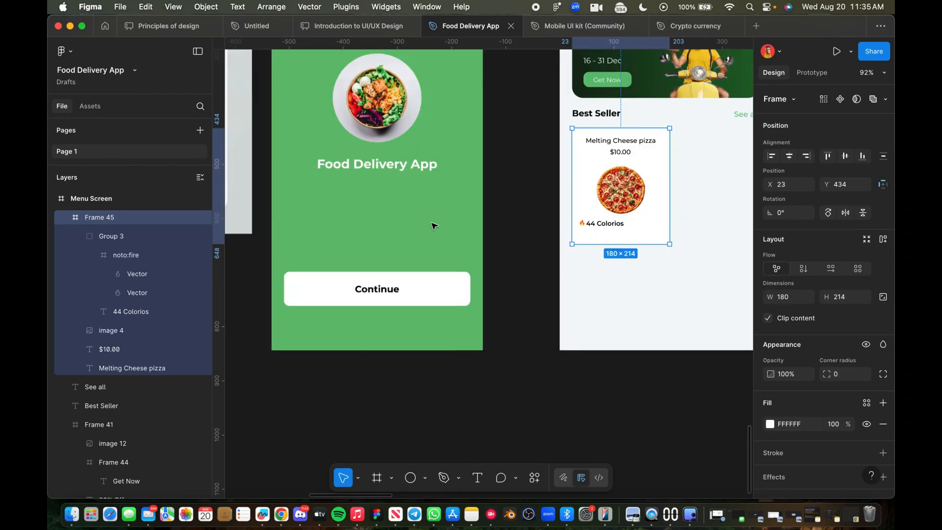
pyautogui.scroll(5, 676, 331)
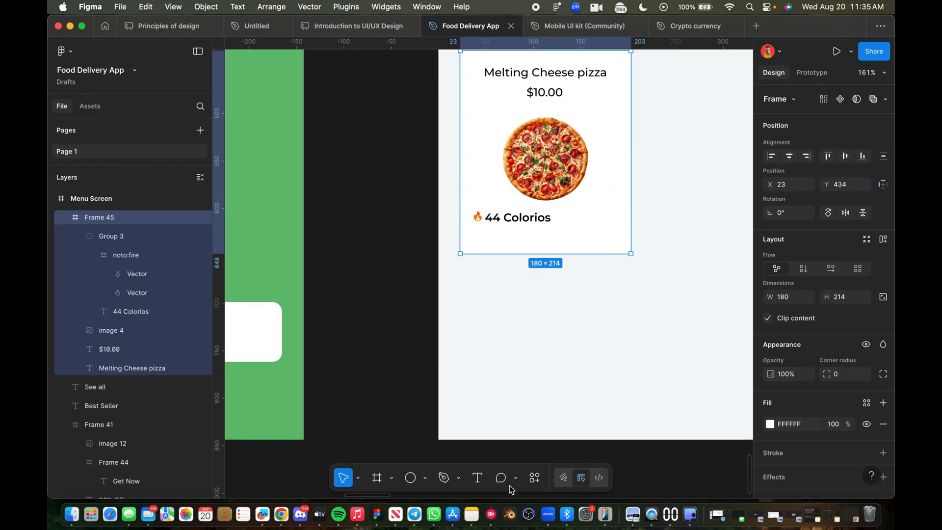
pyautogui.click(534, 478)
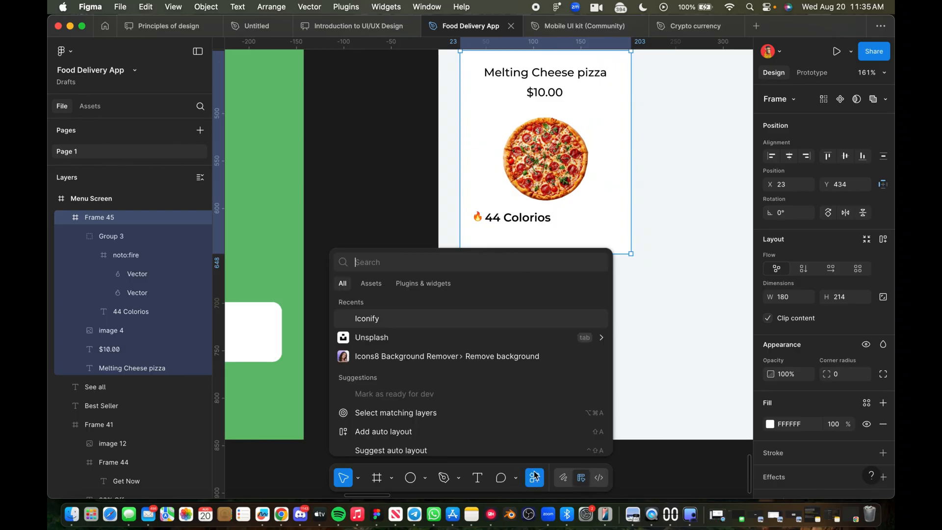
pyautogui.click(434, 319)
# Step: Search Iconify for "add", place the basil:add-solid icon in the pizza card at X 143, Y 164, and close the plugin
pyautogui.click(525, 148)
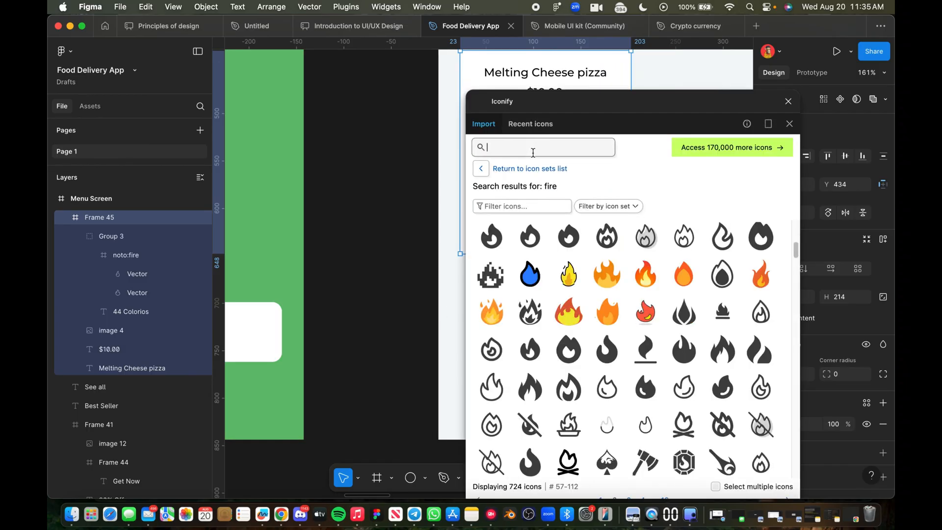
pyautogui.write('add')
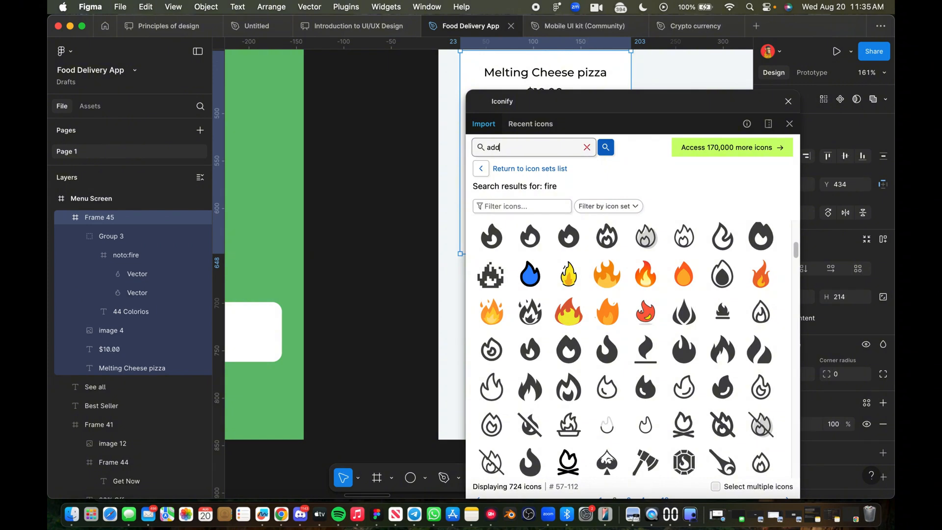
pyautogui.press('Return')
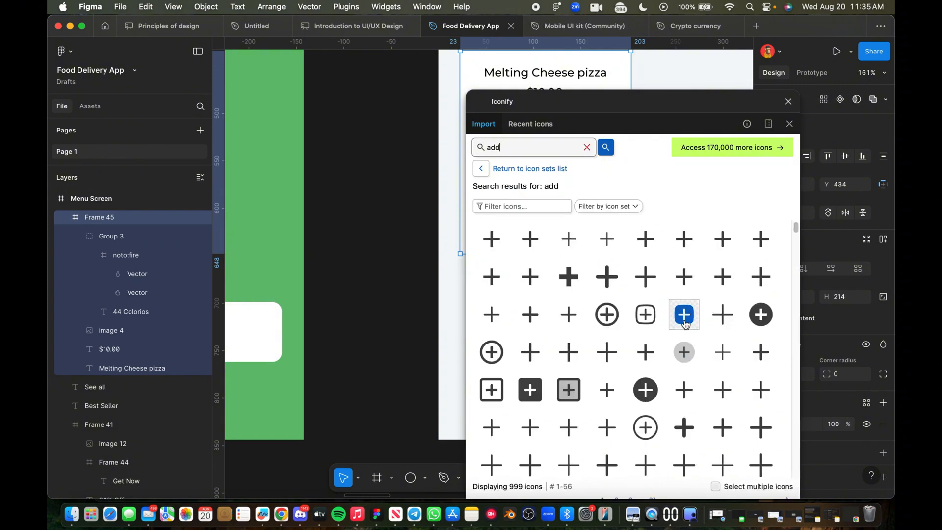
pyautogui.moveTo(685, 324); pyautogui.dragTo(609, 226)
pyautogui.click(788, 101)
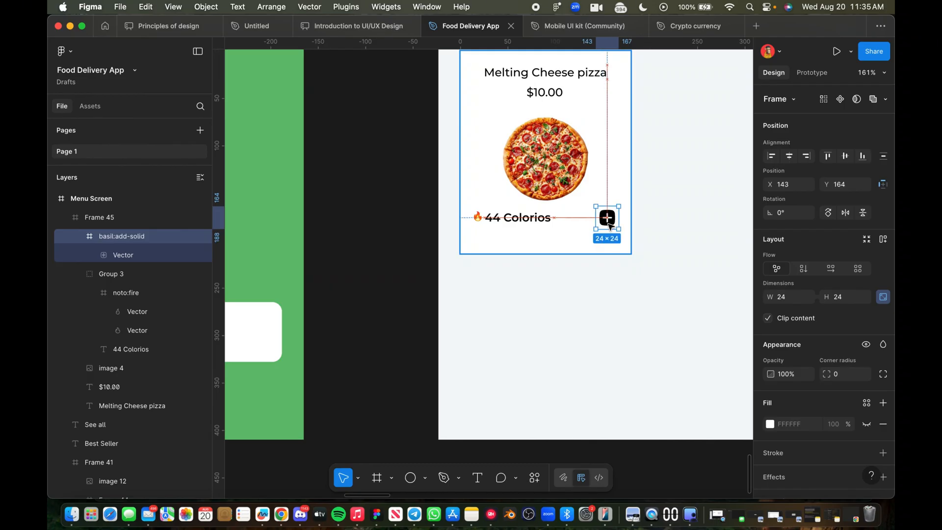
# Step: Recolor the add icon from black to the page's green, 63BF75
pyautogui.scroll(-5, 794, 456)
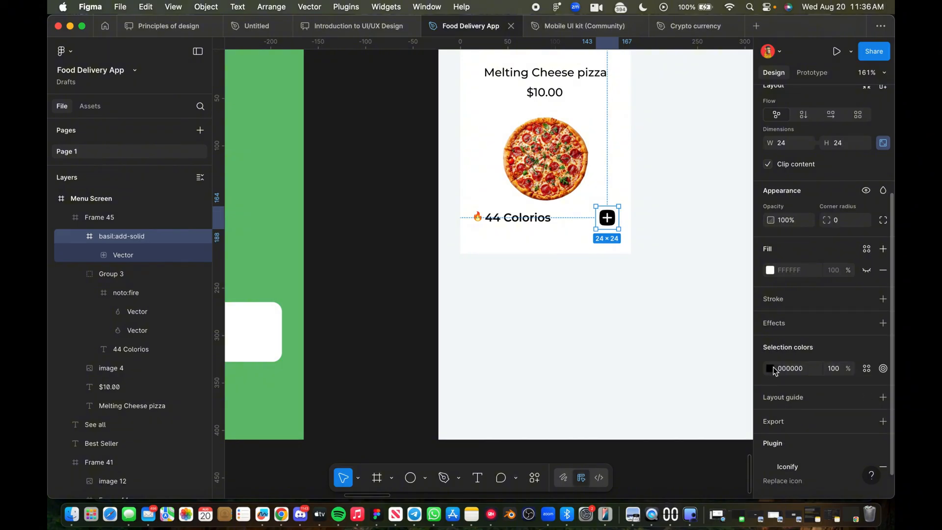
pyautogui.click(770, 369)
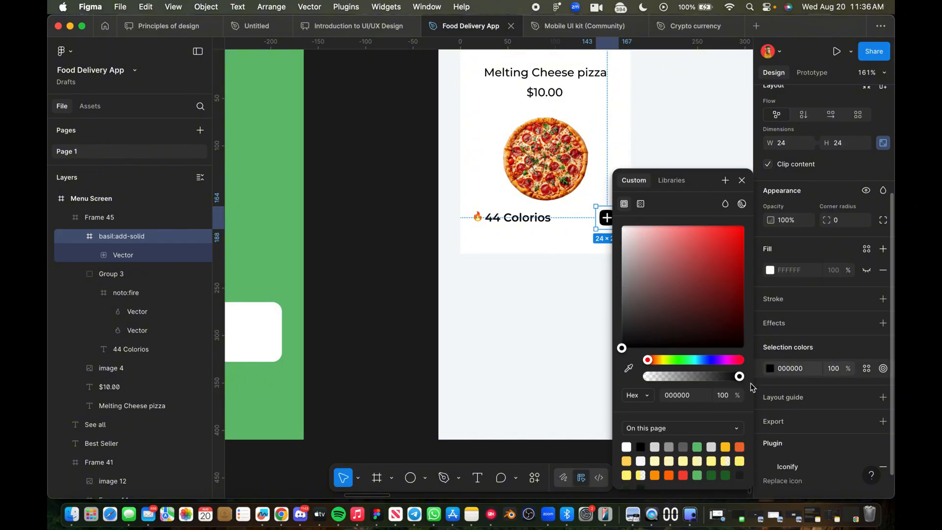
pyautogui.click(697, 447)
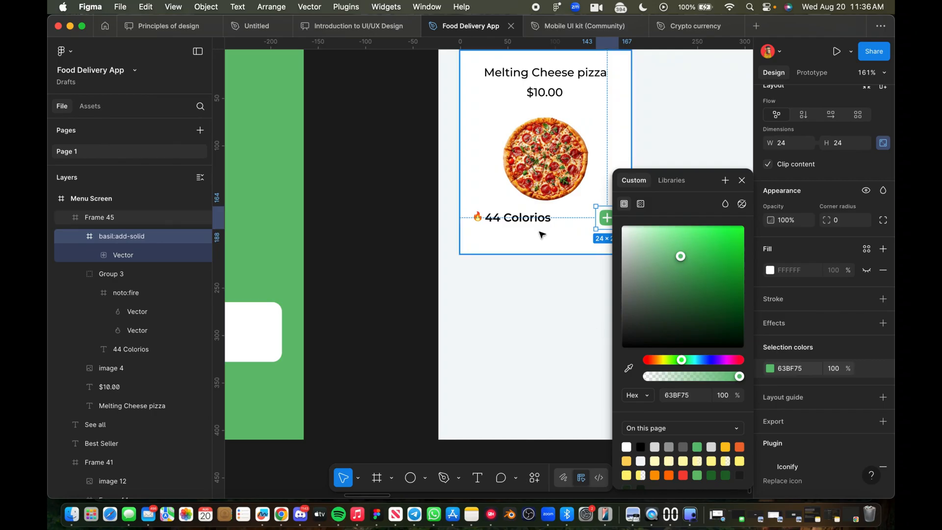
pyautogui.click(528, 272)
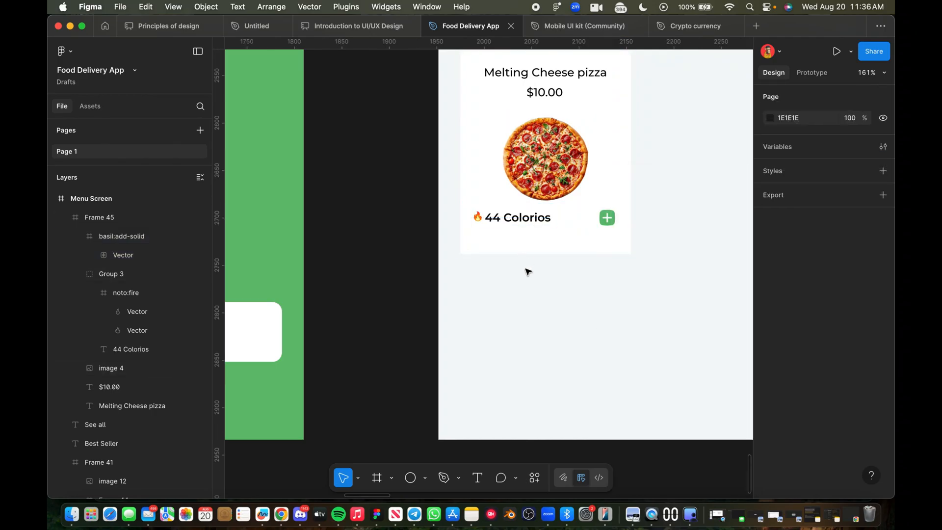
# Step: Duplicate the "44 Colorios" text directly below itself at Y 188 and change the copy to read "24 Min"
pyautogui.doubleClick(536, 220)
pyautogui.click(536, 220)
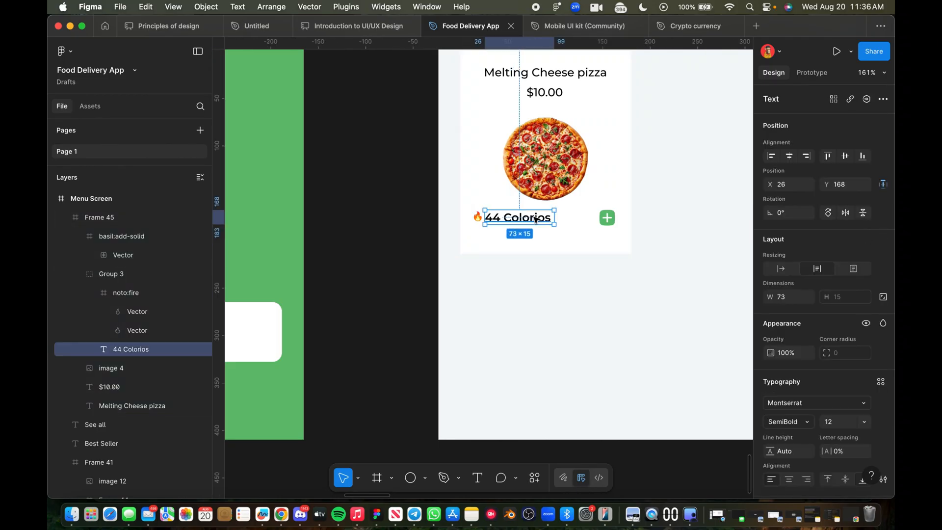
pyautogui.moveTo(535, 220); pyautogui.dragTo(534, 238)
pyautogui.doubleClick(534, 237)
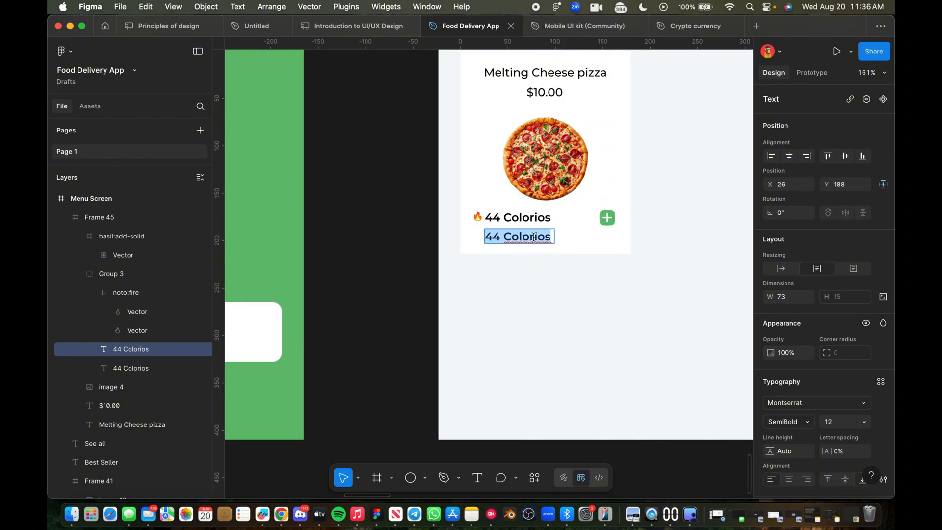
pyautogui.press('BackSpace')
pyautogui.write('24 ')
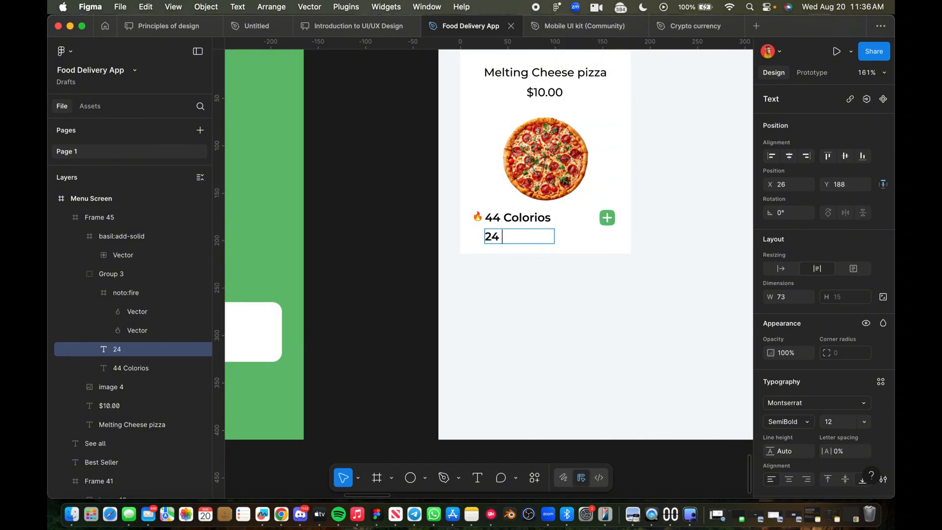
pyautogui.write('Min')
# Step: Check the "20 min" text style in the reference card and set the "24 Min" text to Regular weight, size 10
pyautogui.scroll(-5, 421, 229)
pyautogui.hscroll(8, 420, 229)
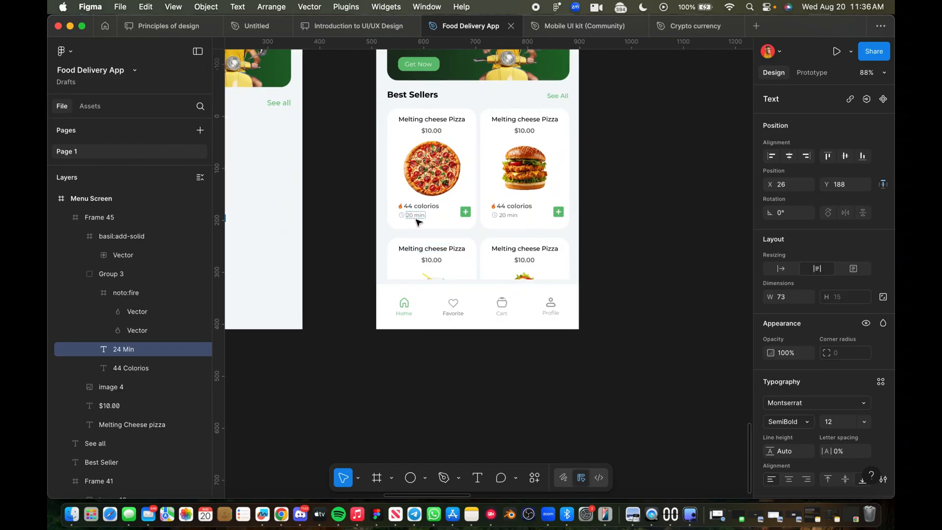
pyautogui.click(416, 221)
pyautogui.scroll(-5, 417, 220)
pyautogui.hscroll(-8, 416, 221)
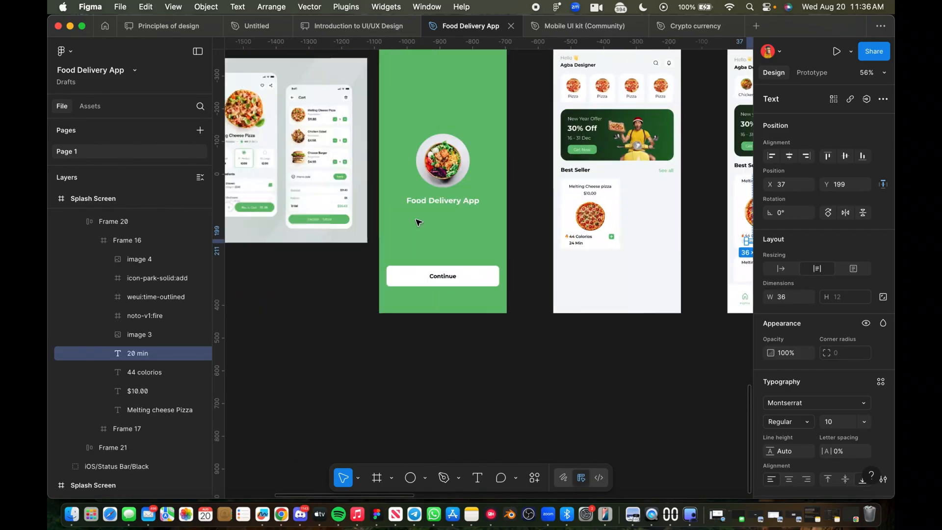
pyautogui.scroll(4, 416, 220)
pyautogui.scroll(3, 631, 248)
pyautogui.click(643, 241)
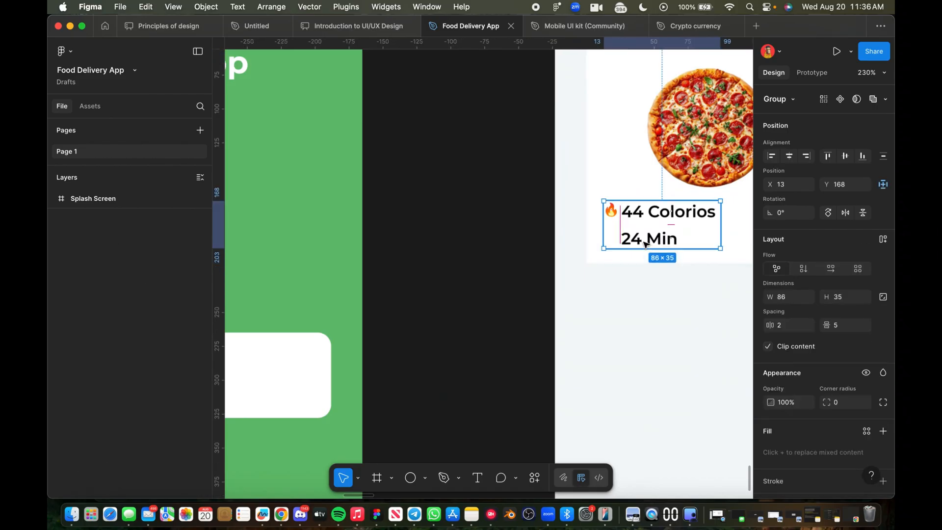
pyautogui.scroll(4, 643, 242)
pyautogui.doubleClick(470, 227)
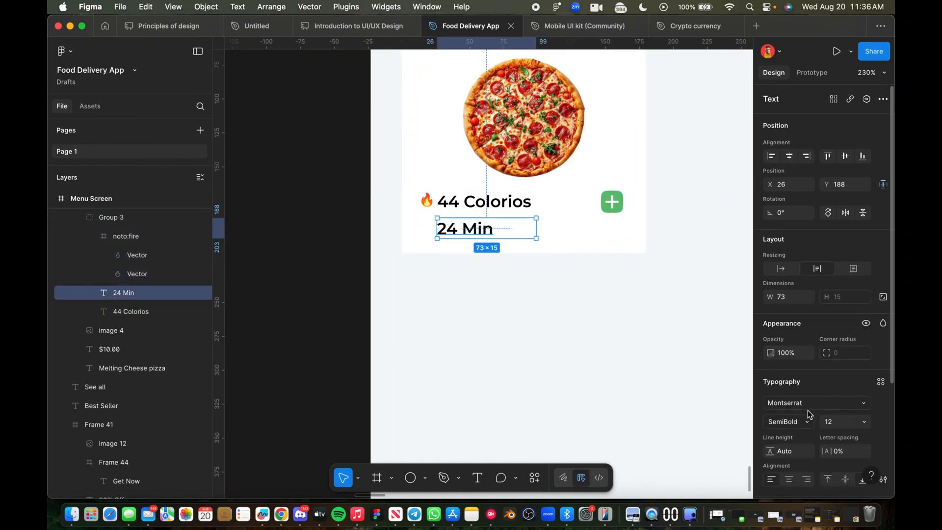
pyautogui.click(805, 421)
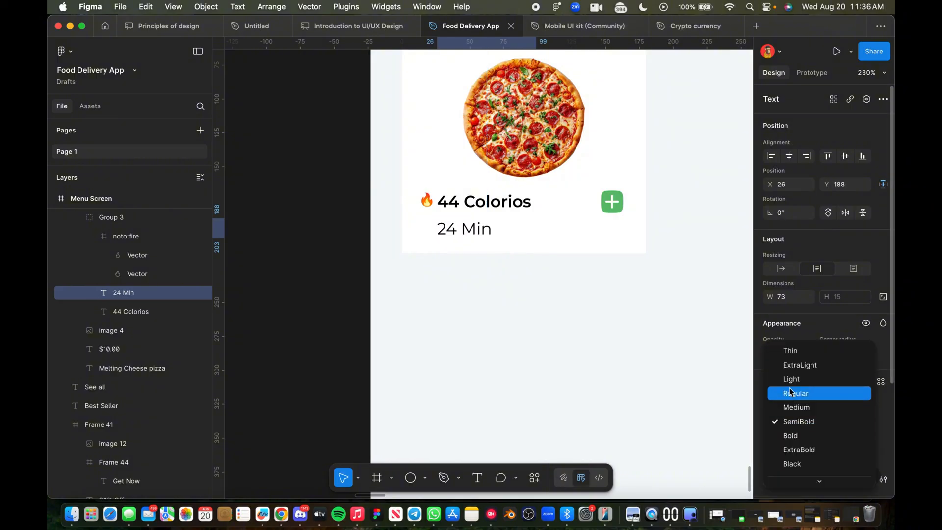
pyautogui.click(793, 393)
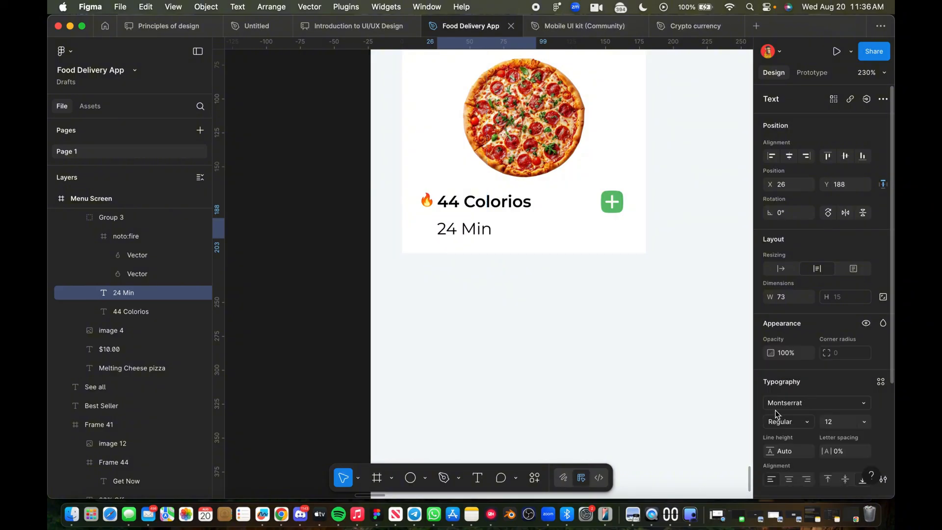
pyautogui.click(832, 425)
pyautogui.write('10')
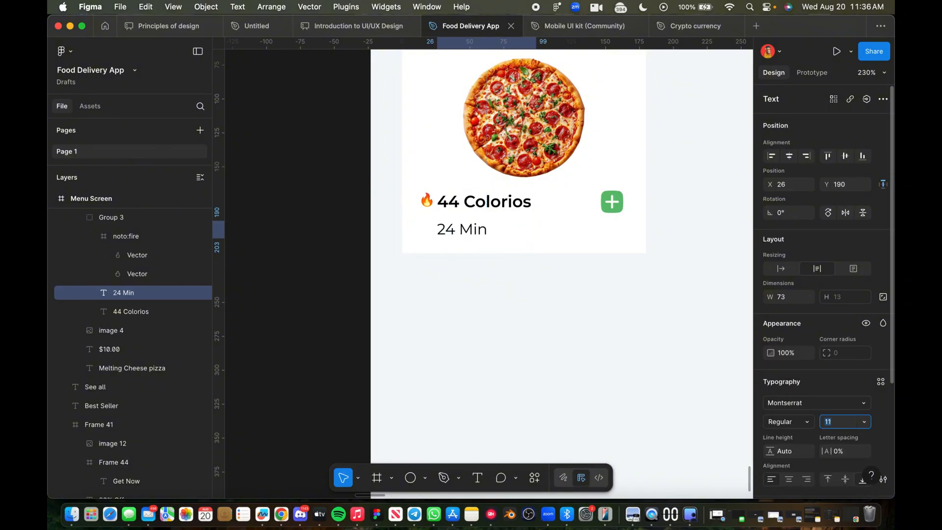
pyautogui.press('Return')
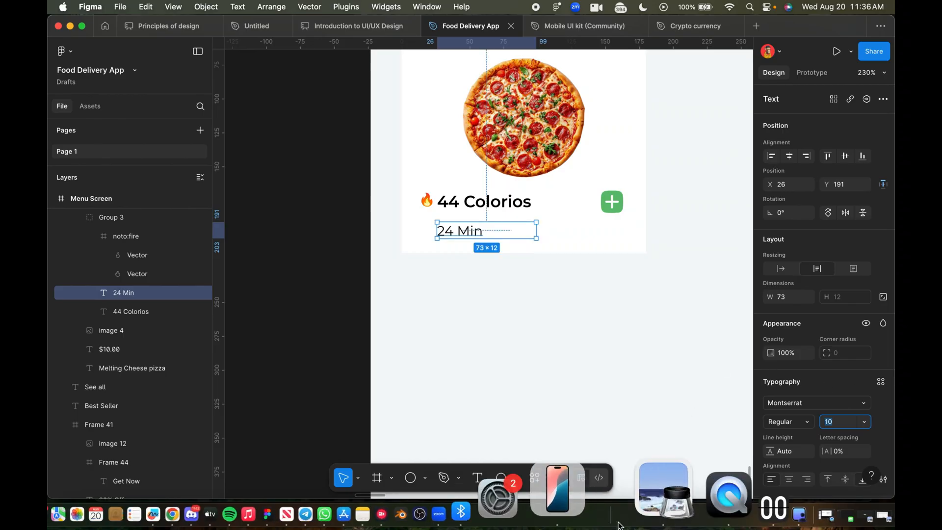
# Step: Search Iconify for "time", place the weui:time-outlined icon beside the "24 Min" text, and close the plugin
pyautogui.click(539, 478)
pyautogui.click(367, 318)
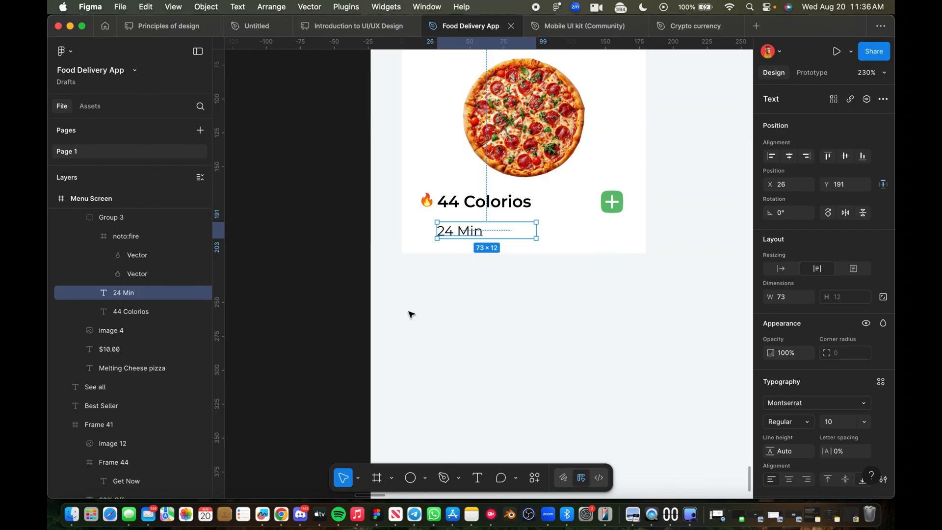
pyautogui.click(541, 151)
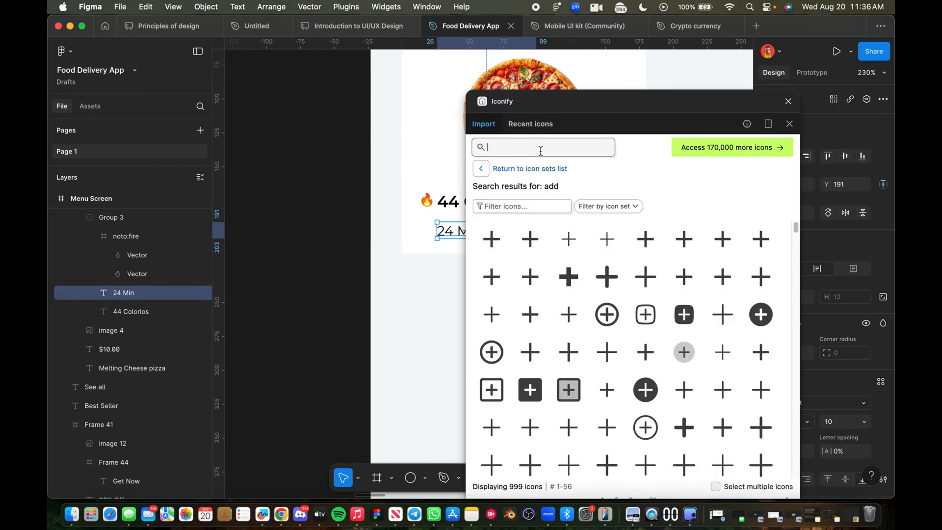
pyautogui.write('time')
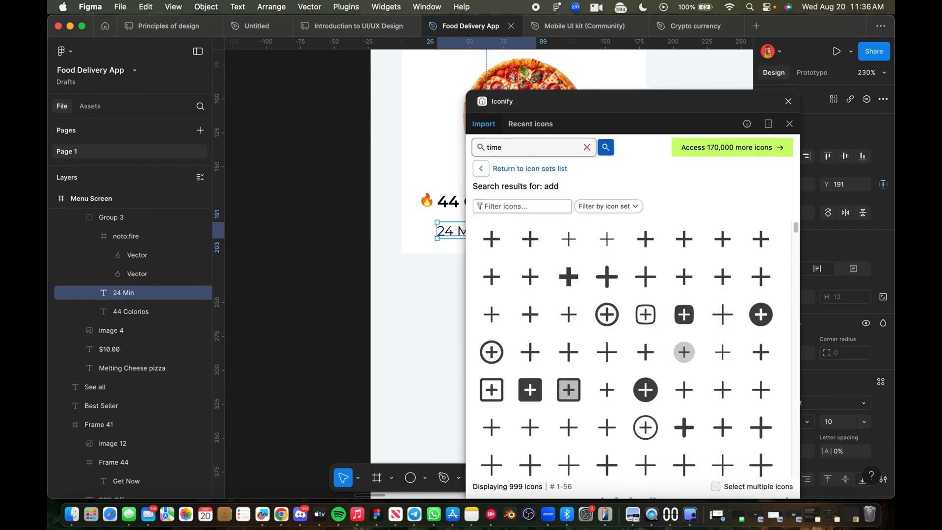
pyautogui.press('Return')
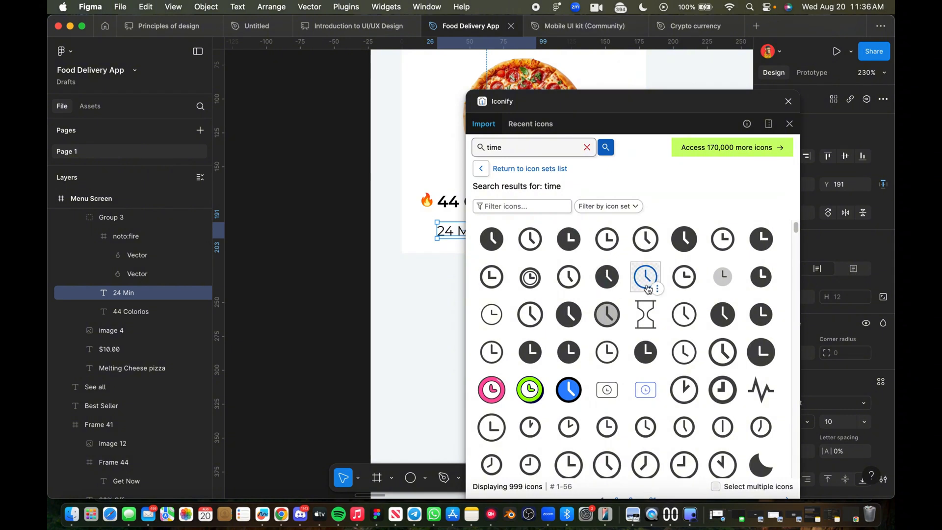
pyautogui.moveTo(645, 277); pyautogui.dragTo(413, 236)
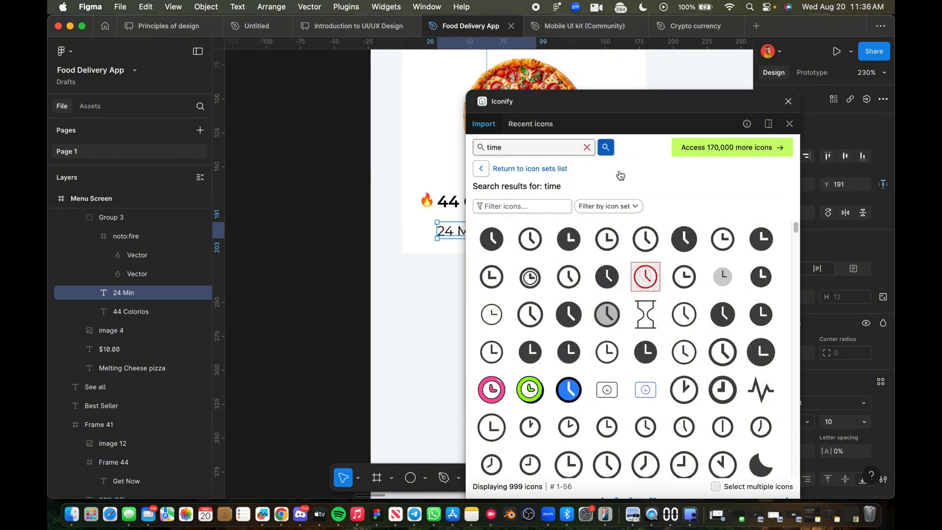
pyautogui.click(788, 102)
# Step: Scale the clock icon to 9 × 9 and place it at X 14, Y 193, level with the "24 Min" text
pyautogui.scroll(5, 457, 235)
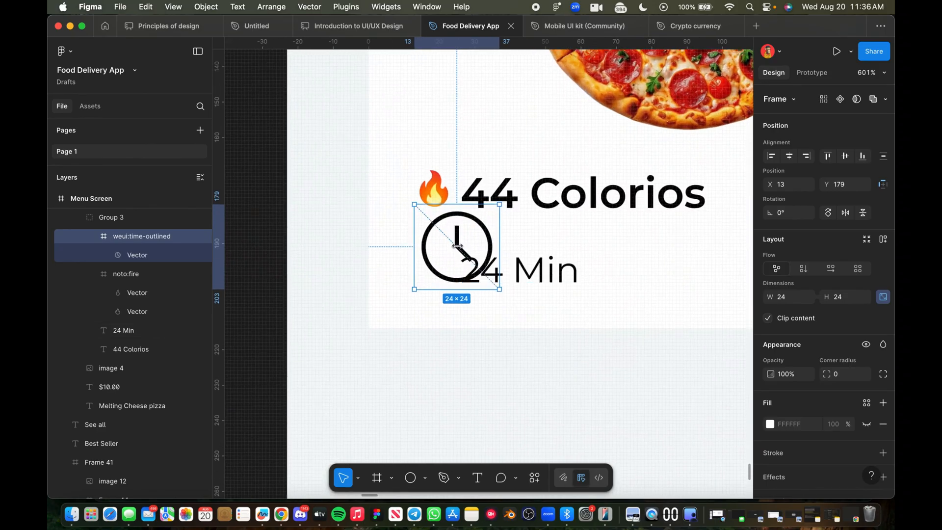
pyautogui.moveTo(499, 247); pyautogui.dragTo(430, 268)
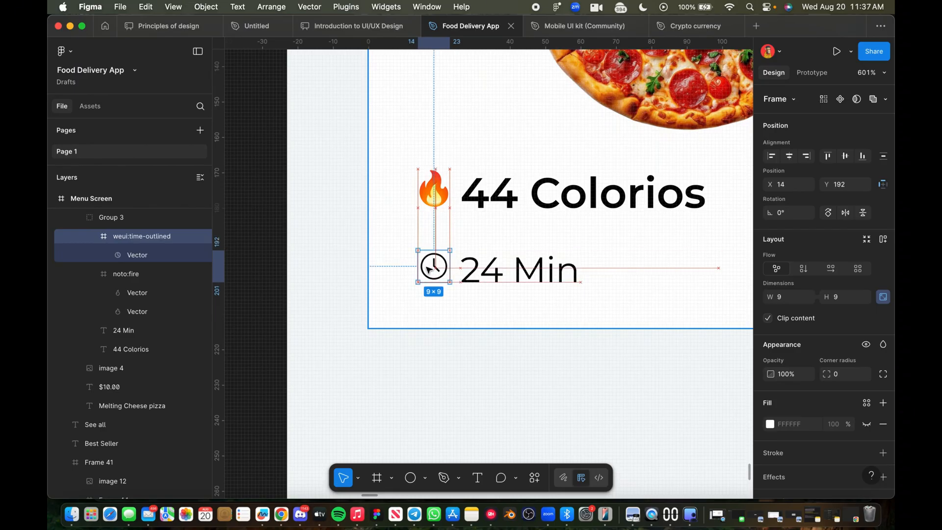
pyautogui.keyDown('shift'); pyautogui.click(483, 270); pyautogui.keyUp('shift')
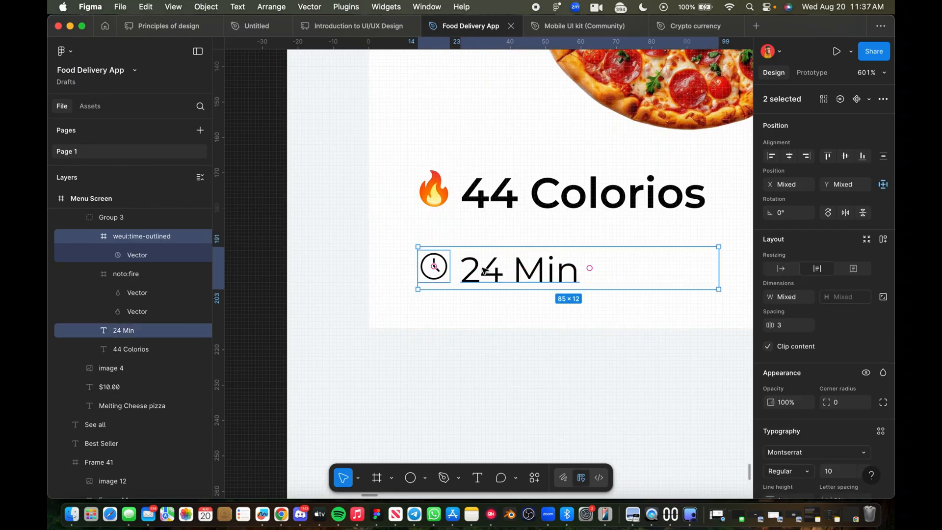
pyautogui.click(441, 269)
pyautogui.press('Down')
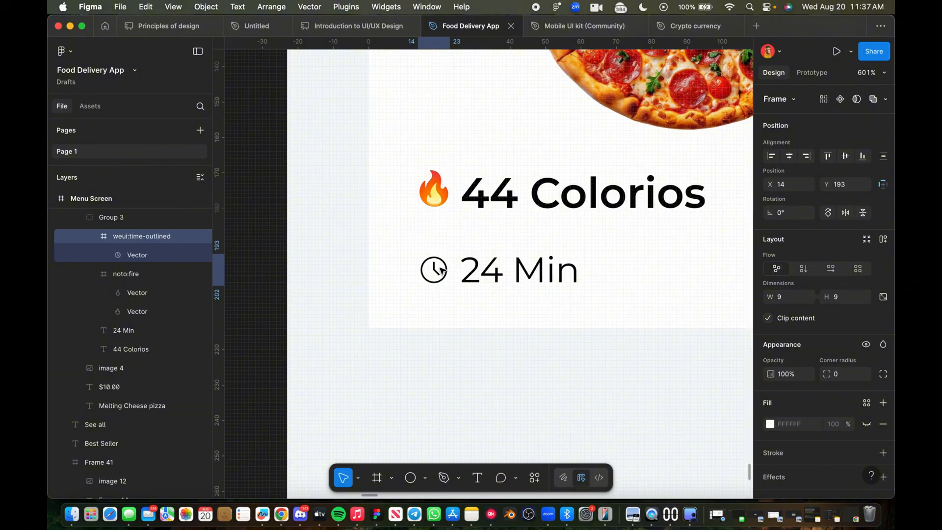
pyautogui.press('Up')
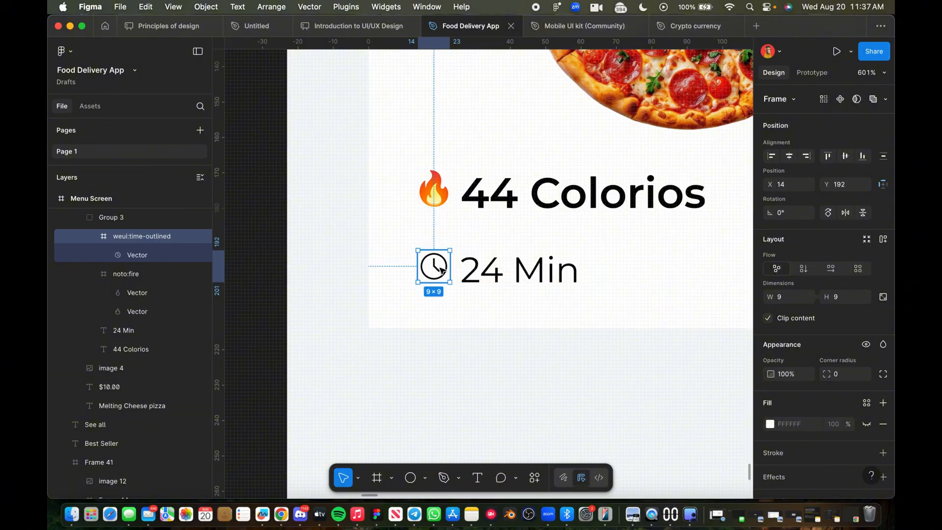
pyautogui.press('Down')
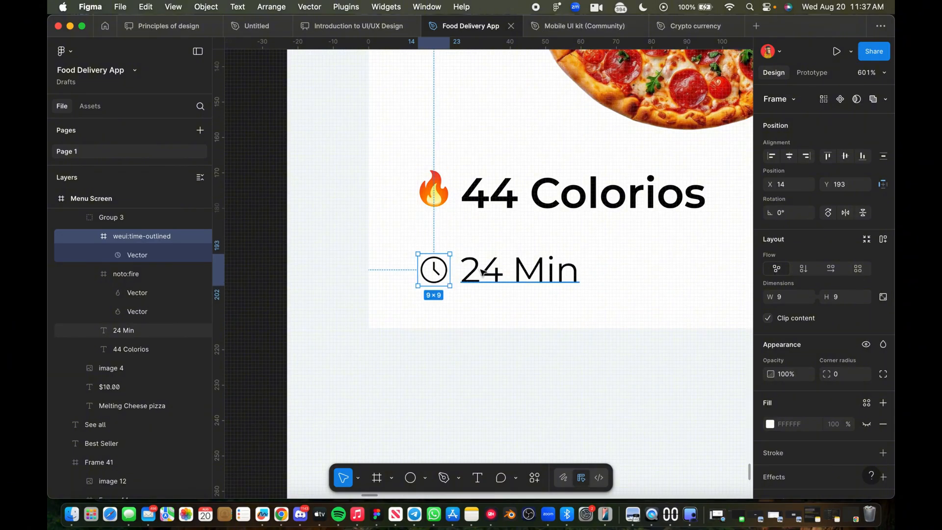
# Step: Move the clock icon and "24 Min" text together up 5 px, closer to the "44 Colorios" line
pyautogui.click(478, 272)
pyautogui.keyDown('shift'); pyautogui.click(434, 270); pyautogui.keyUp('shift')
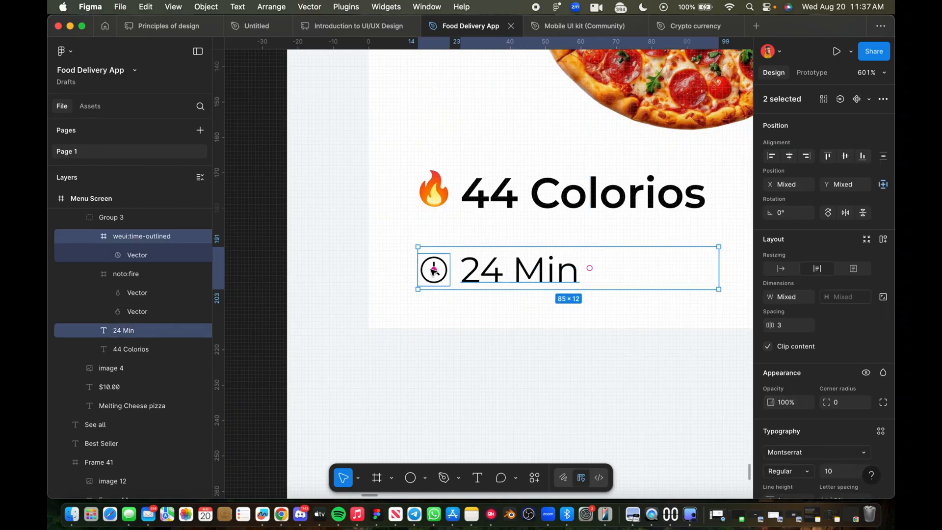
pyautogui.press('Up')
pyautogui.press('Up')
pyautogui.press('Up')
pyautogui.press('Up')
pyautogui.press('Up')
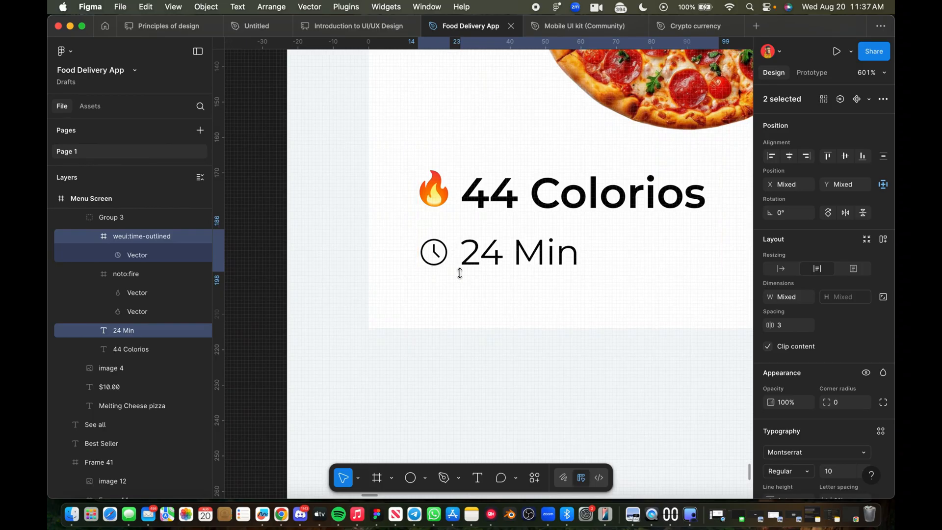
# Step: Narrow the "24 Min" text box to a width of 36 and group it with the clock icon
pyautogui.click(590, 253)
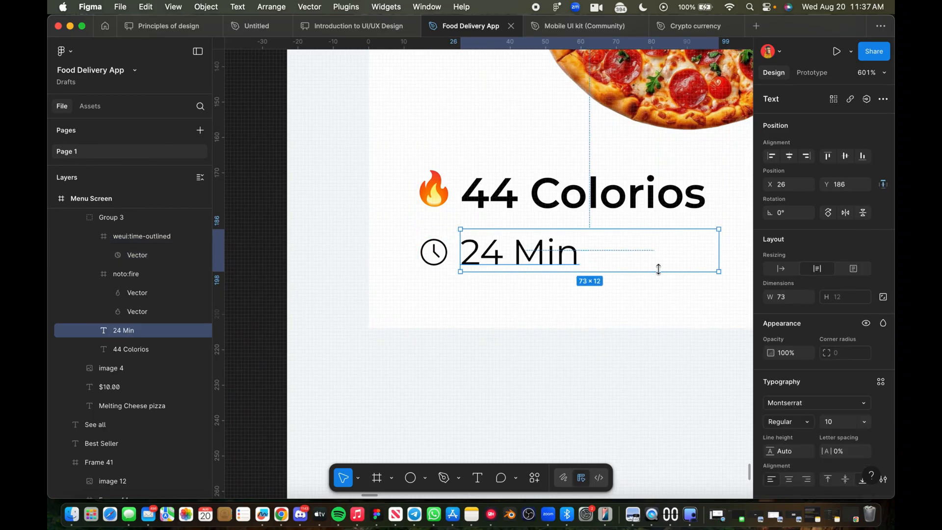
pyautogui.moveTo(719, 252); pyautogui.dragTo(587, 251)
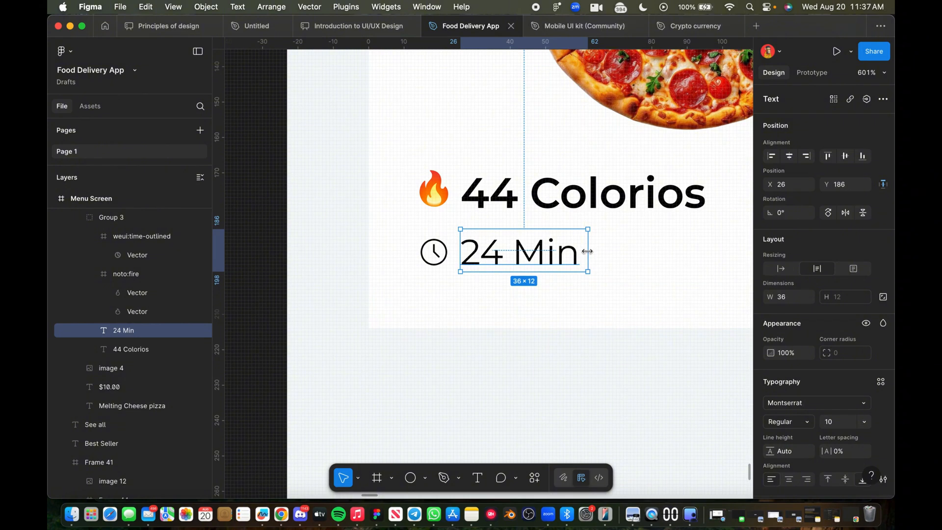
pyautogui.keyDown('shift'); pyautogui.click(440, 255); pyautogui.keyUp('shift')
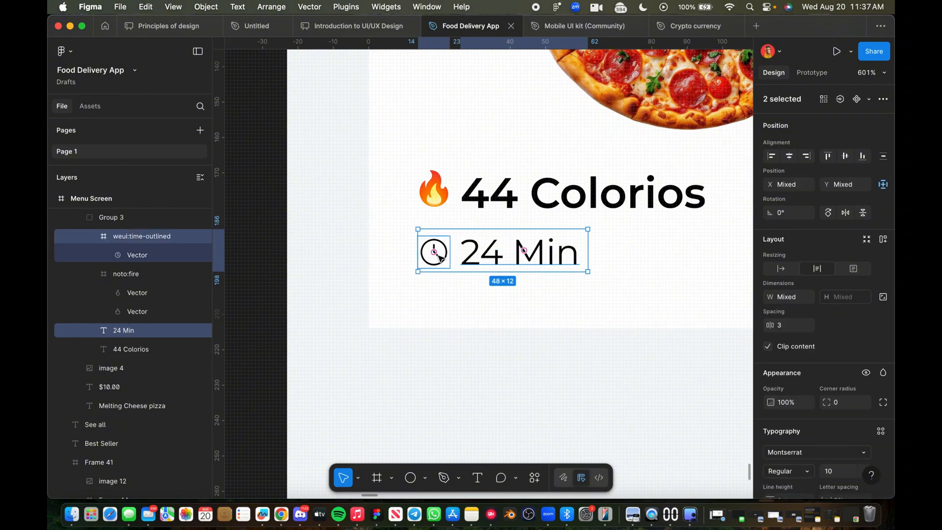
pyautogui.press('super+g')
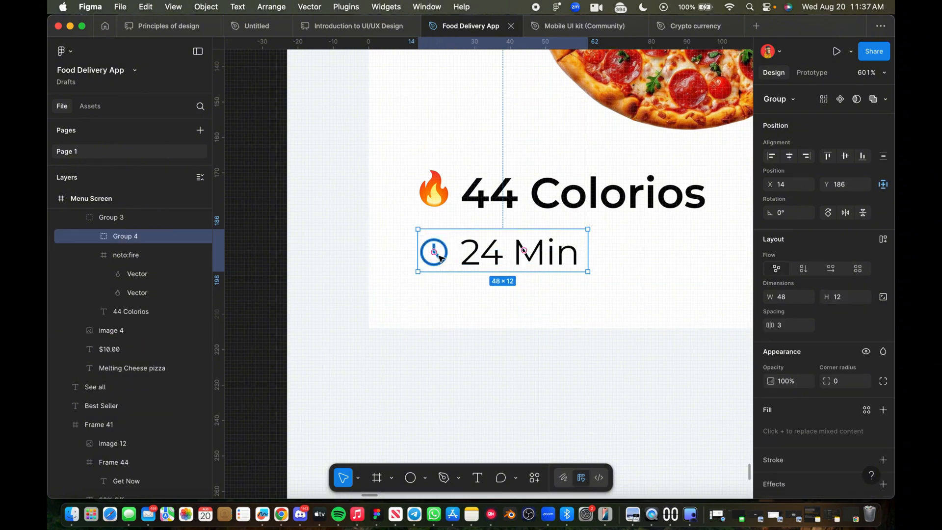
# Step: Recolor the "24 Min" text and the clock icon to the page's grey, 666666
pyautogui.doubleClick(500, 257)
pyautogui.scroll(-3, 818, 393)
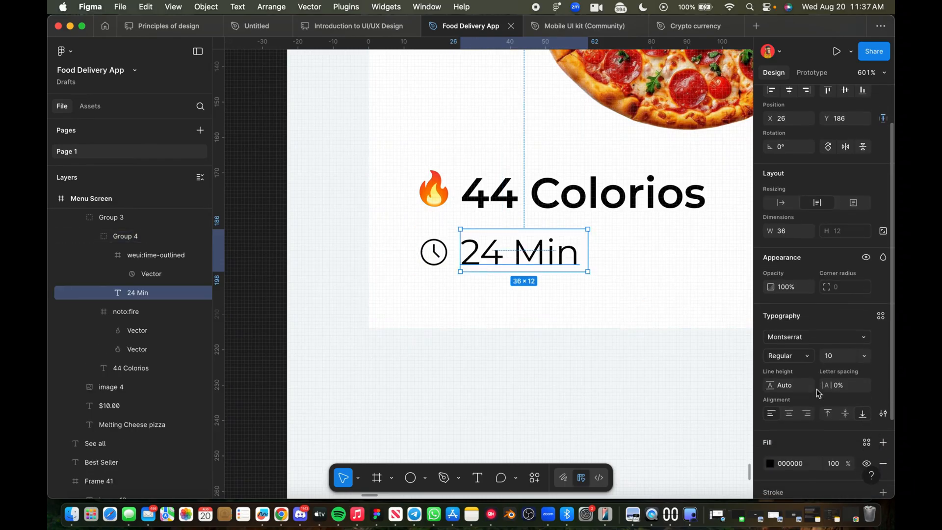
pyautogui.scroll(-3, 819, 393)
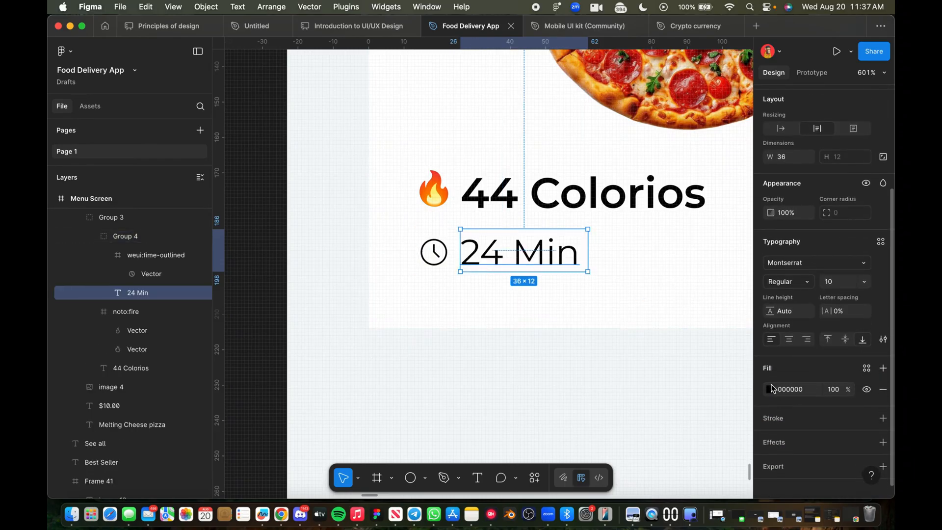
pyautogui.click(770, 388)
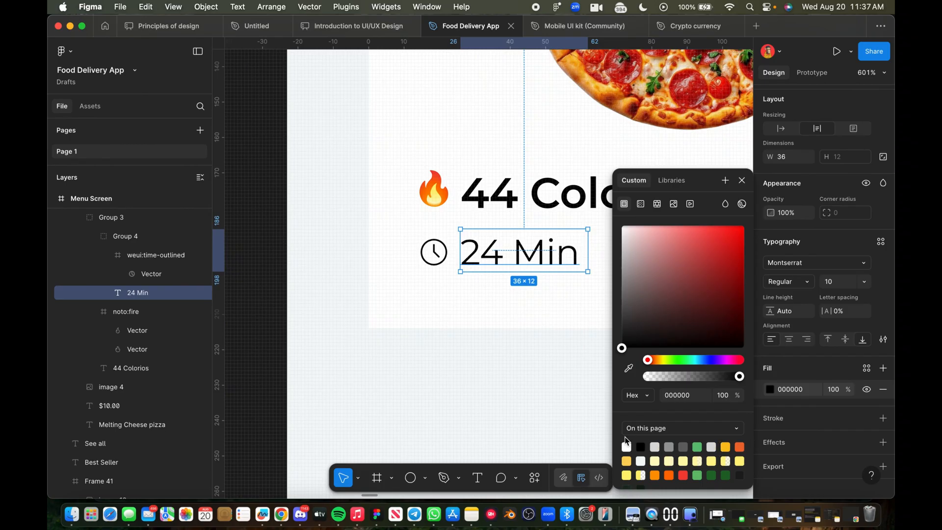
pyautogui.click(683, 445)
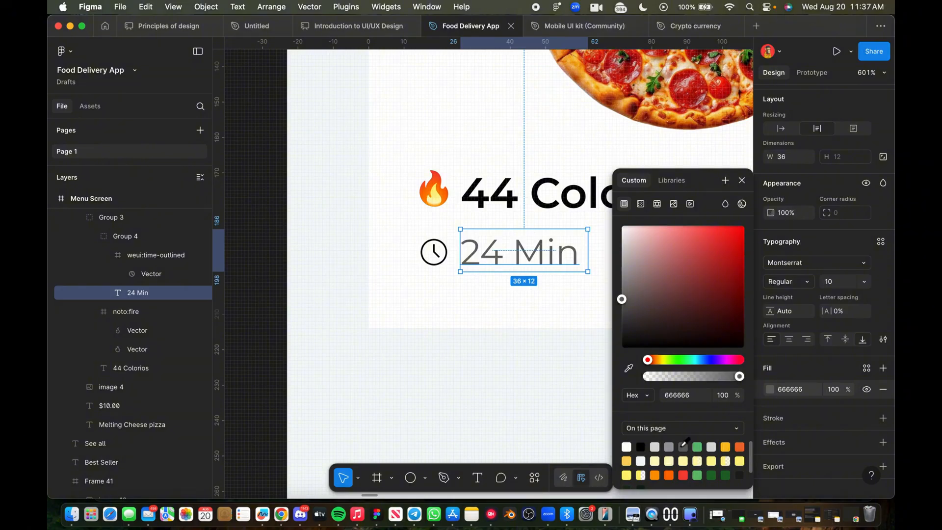
pyautogui.click(434, 252)
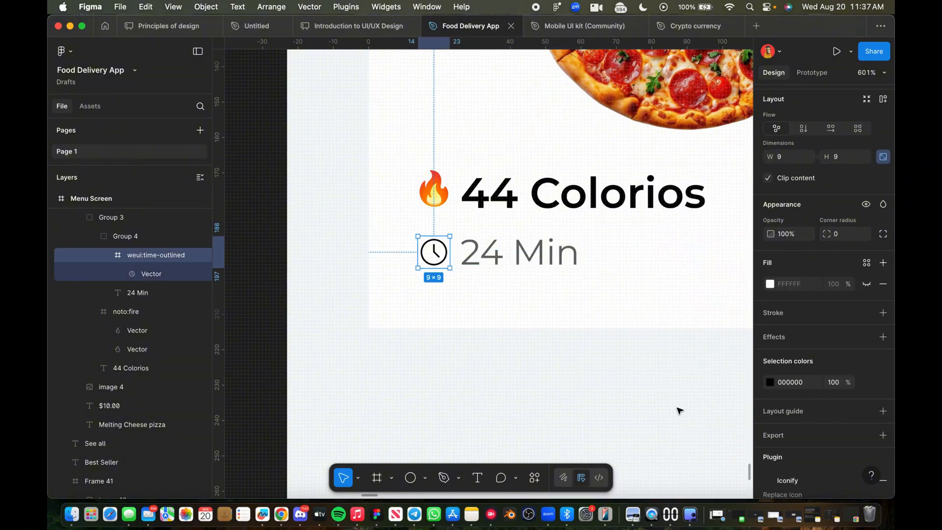
pyautogui.click(771, 383)
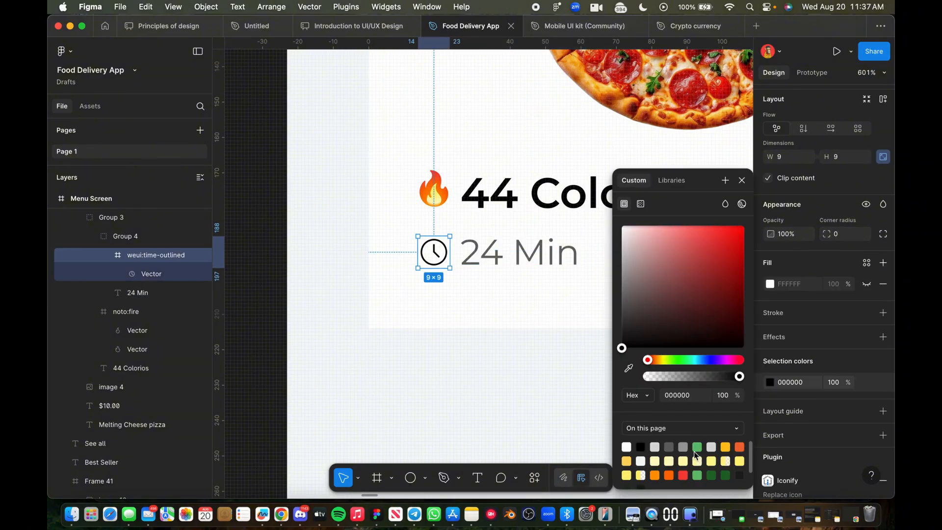
pyautogui.click(669, 446)
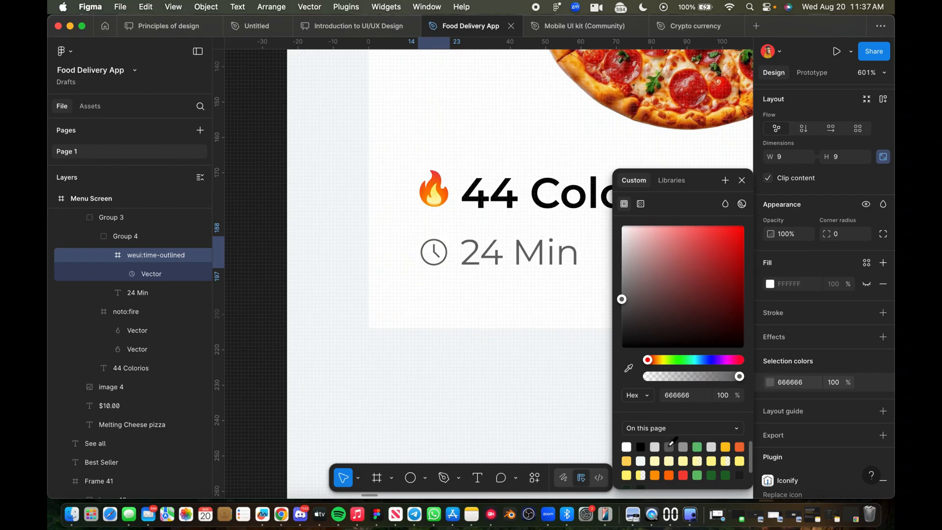
pyautogui.click(506, 335)
# Step: Shorten the pizza card frame to a height of 213 and set its corner radius to 10
pyautogui.scroll(-10, 506, 336)
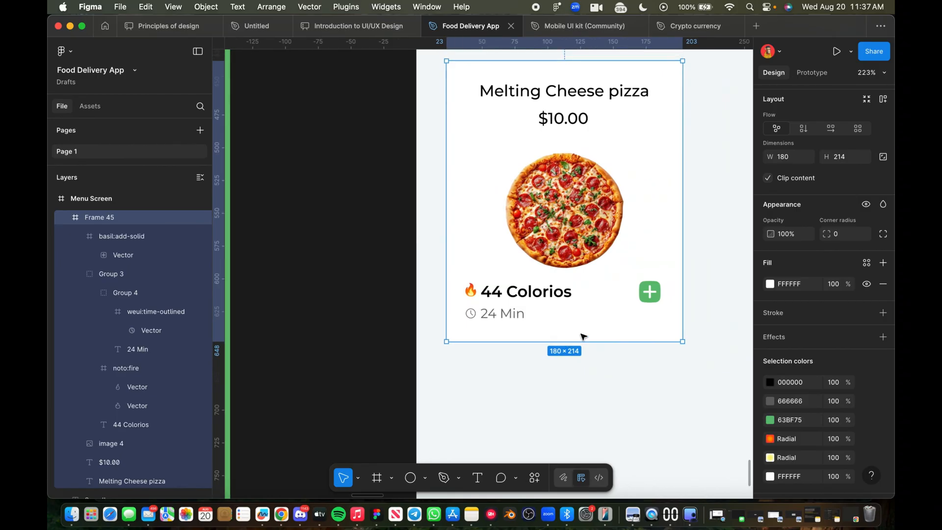
pyautogui.moveTo(581, 338); pyautogui.dragTo(582, 337)
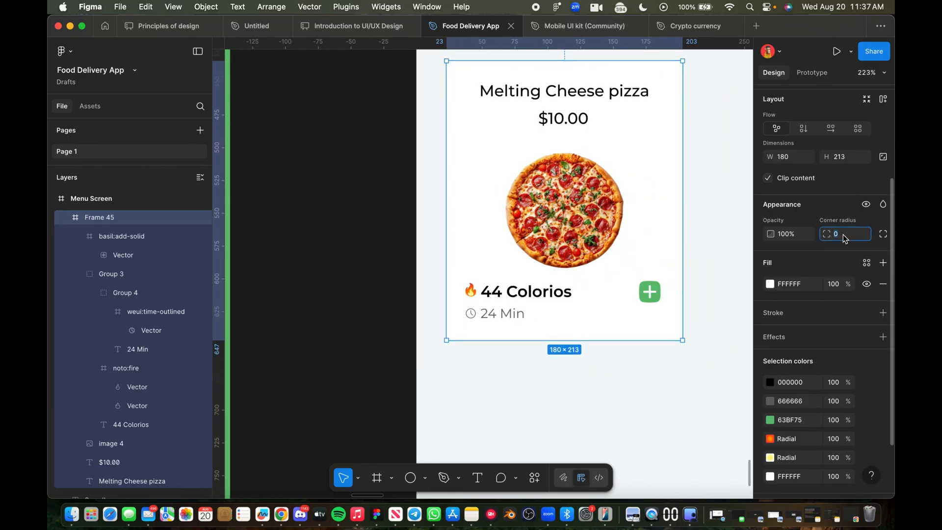
pyautogui.write('1')
pyautogui.scroll(1, 840, 238)
pyautogui.scroll(3, 680, 185)
pyautogui.hscroll(2, 680, 185)
pyautogui.scroll(-1, 569, 226)
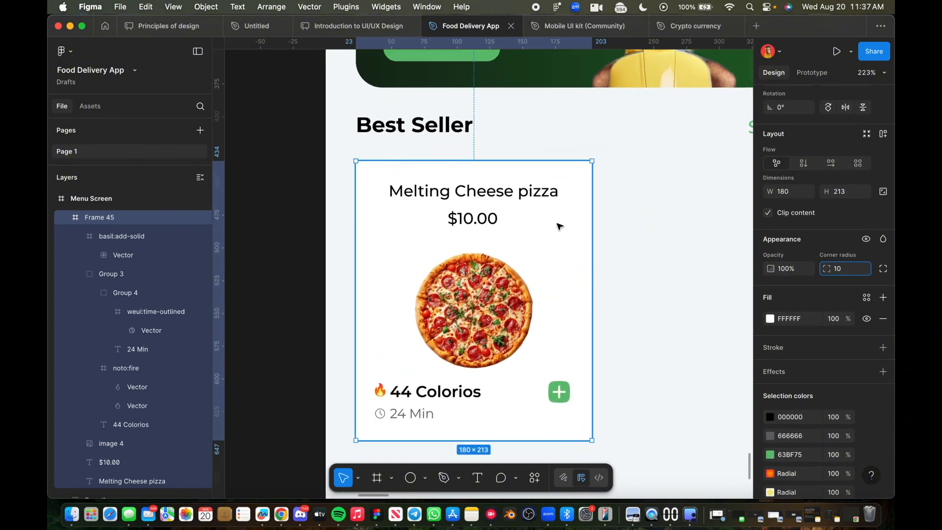
pyautogui.click(562, 244)
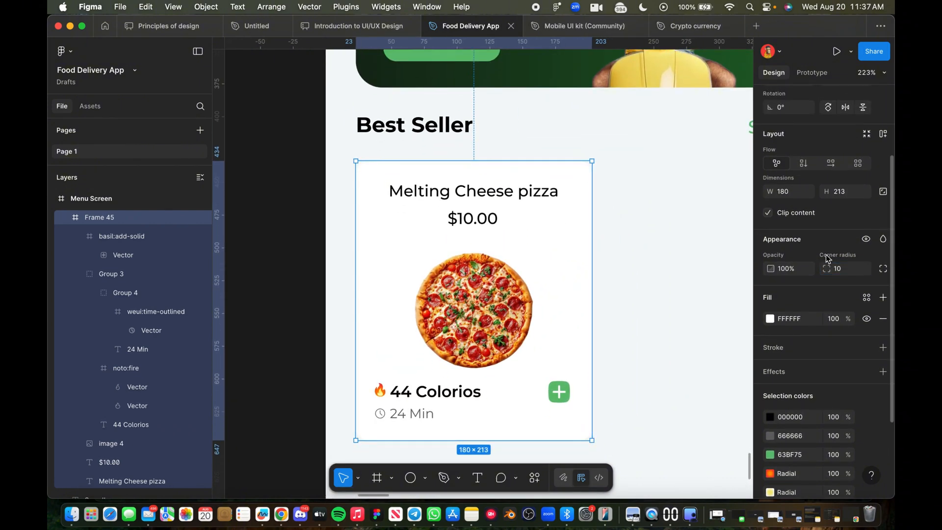
pyautogui.click(735, 274)
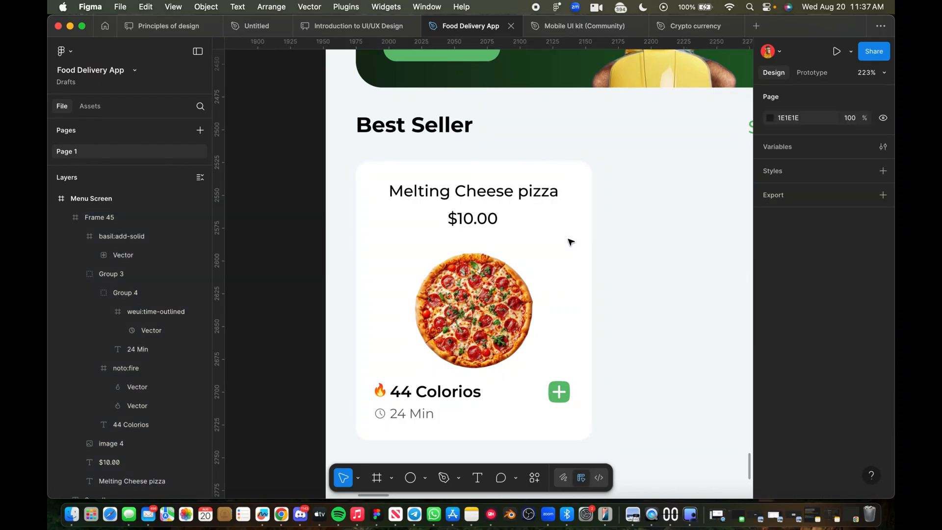
pyautogui.click(549, 238)
pyautogui.click(685, 278)
# Step: Move the green add icon in the pizza card down to Y 174, keeping X at 143
pyautogui.scroll(-5, 660, 279)
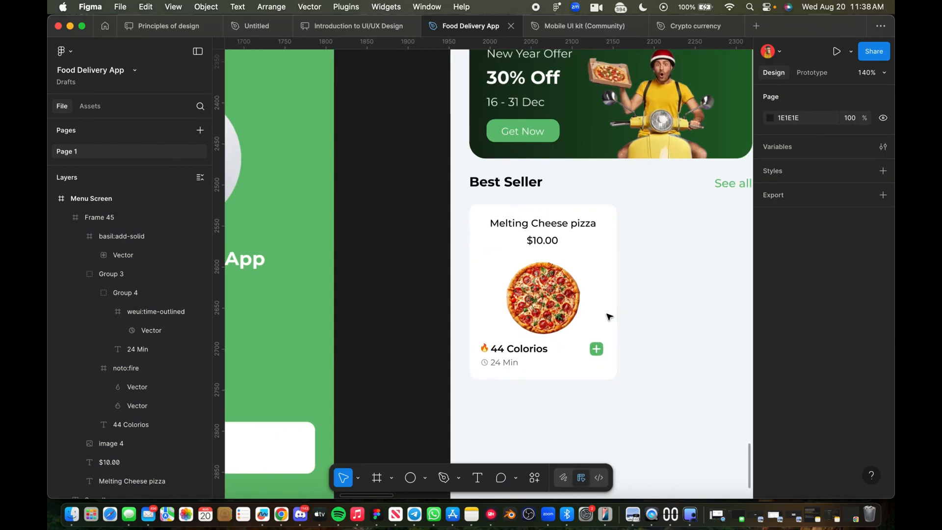
pyautogui.click(598, 355)
pyautogui.click(597, 355)
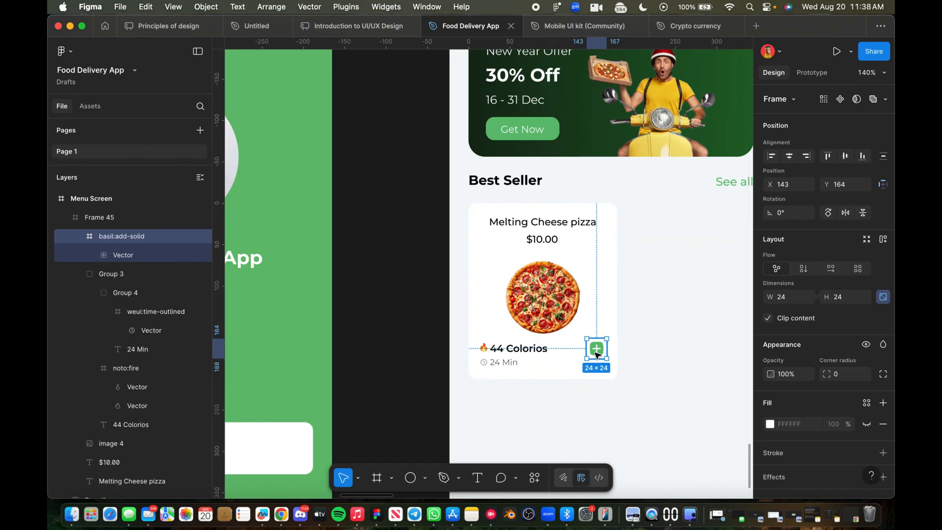
pyautogui.moveTo(597, 353); pyautogui.dragTo(597, 357)
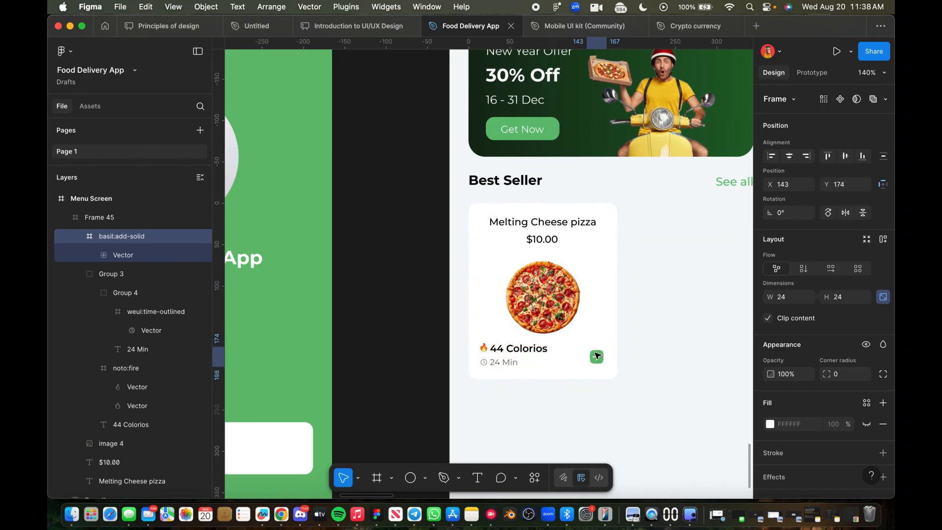
pyautogui.scroll(-5, 631, 348)
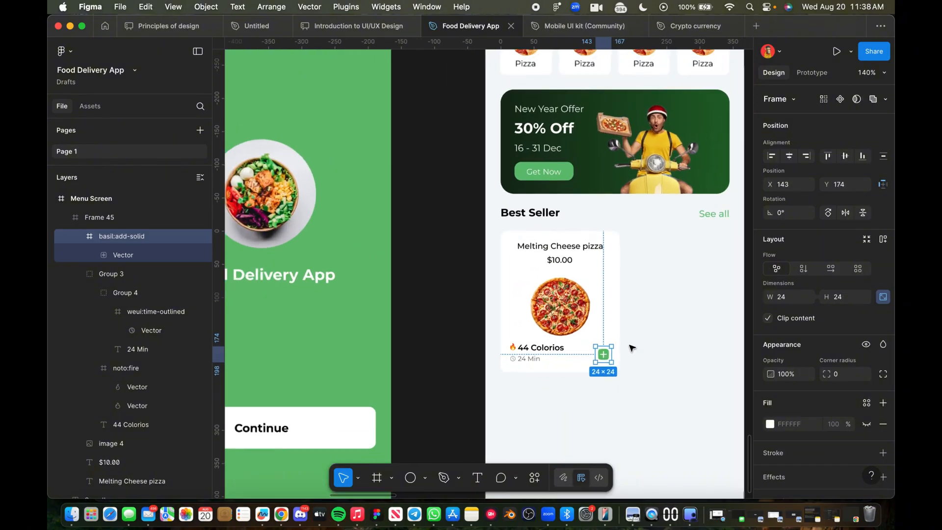
pyautogui.hscroll(-5, 568, 326)
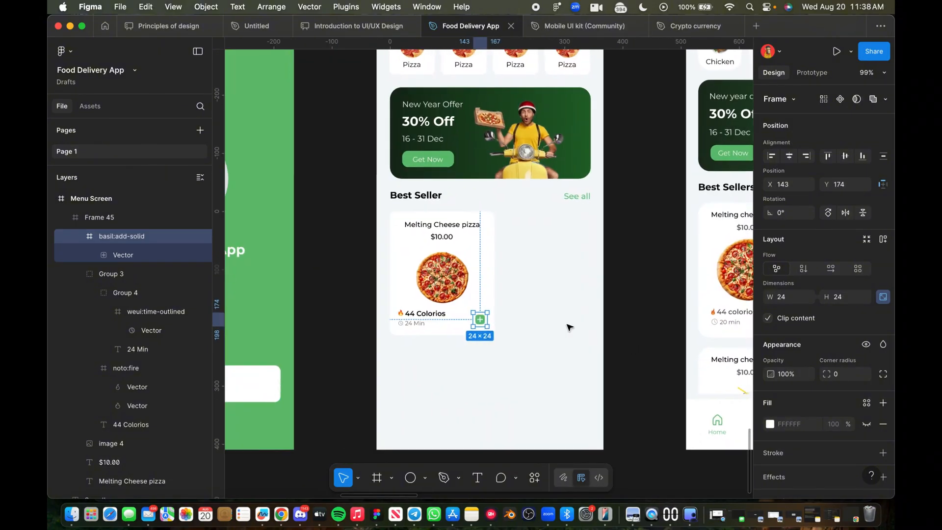
pyautogui.click(567, 326)
pyautogui.scroll(3, 499, 331)
pyautogui.scroll(3, 499, 331)
pyautogui.click(494, 326)
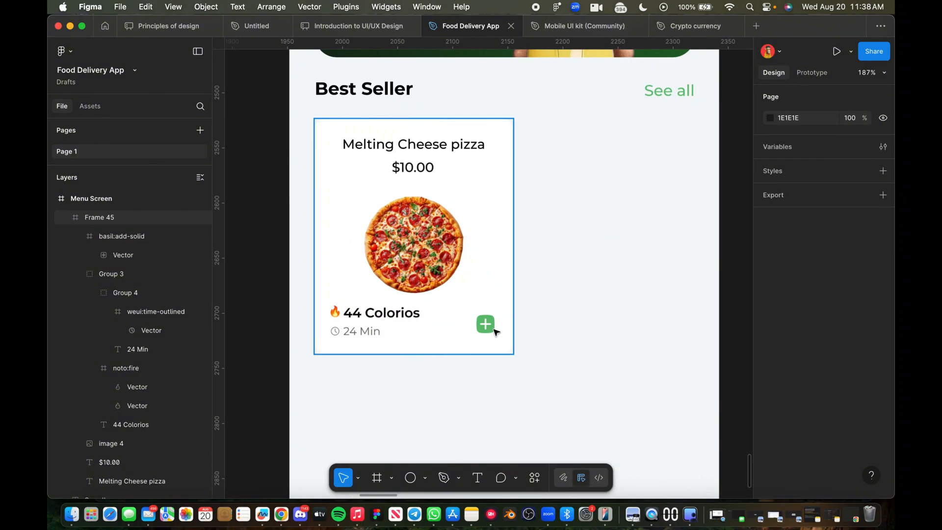
# Step: Nudge the green add icon in the pizza card to X 142, keeping Y at 174
pyautogui.doubleClick(490, 328)
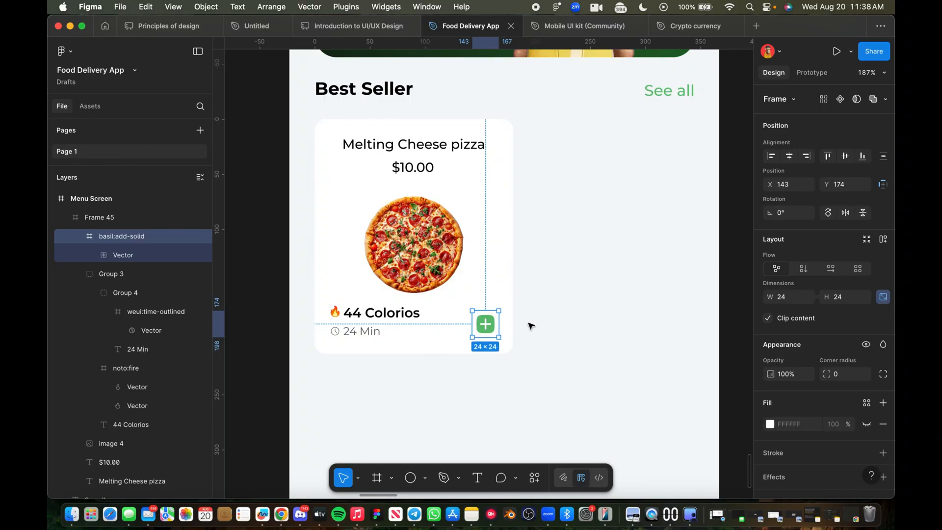
pyautogui.click(566, 327)
pyautogui.click(492, 323)
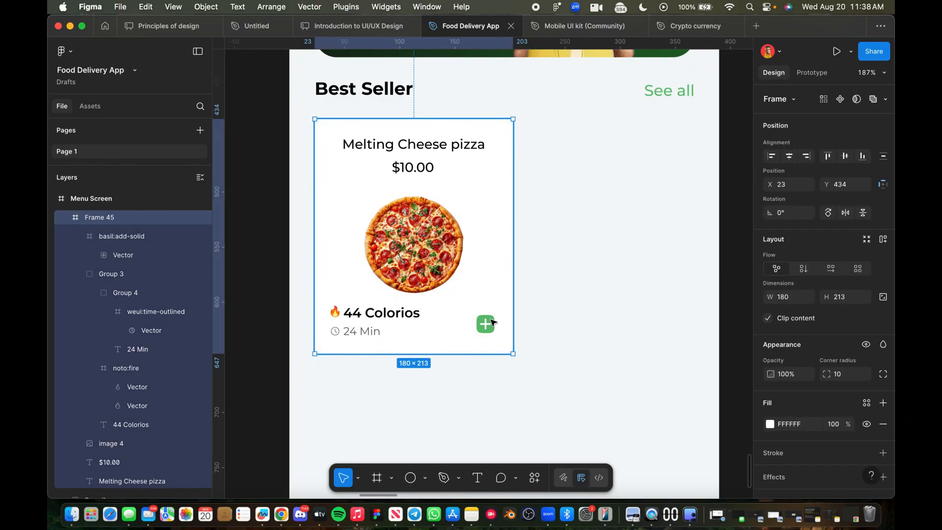
pyautogui.click(492, 323)
pyautogui.scroll(-5, 492, 323)
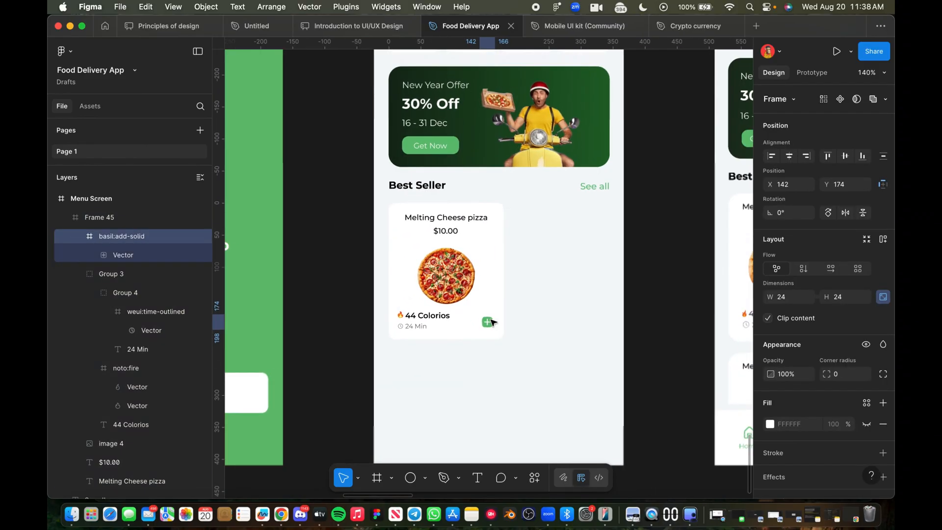
pyautogui.click(551, 300)
# Step: Duplicate the pizza card and place the copy beside the original at X 210, Y 434
pyautogui.click(471, 290)
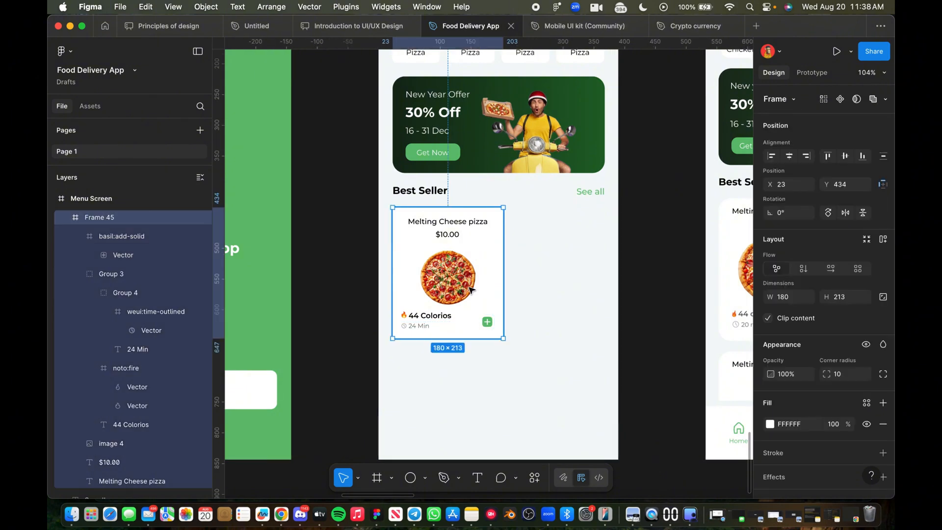
pyautogui.press('super+d')
pyautogui.moveTo(553, 289); pyautogui.dragTo(584, 288)
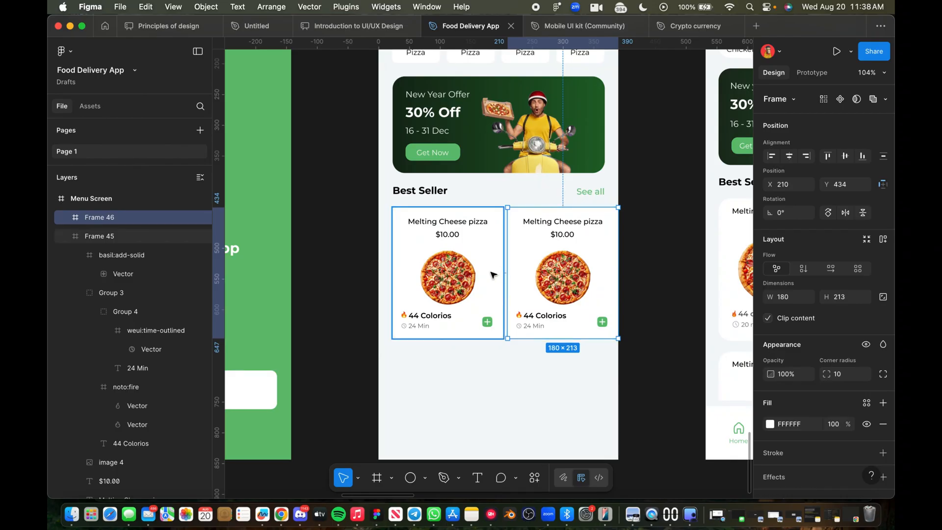
# Step: Narrow both pizza cards together to a width of 169 so the row ends flush with the promo banner's edge
pyautogui.keyDown('shift'); pyautogui.click(493, 275); pyautogui.keyUp('shift')
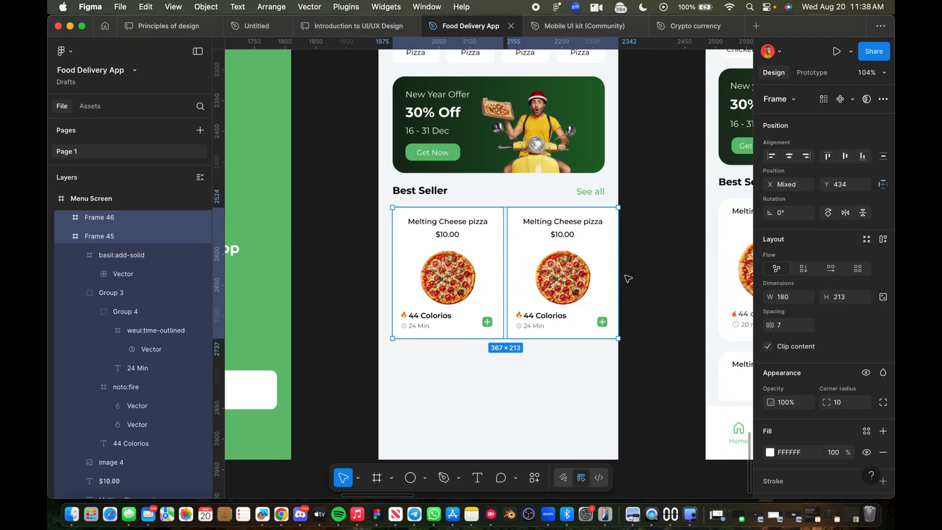
pyautogui.keyDown('shift'); pyautogui.click(532, 288); pyautogui.keyUp('shift')
pyautogui.click(532, 288)
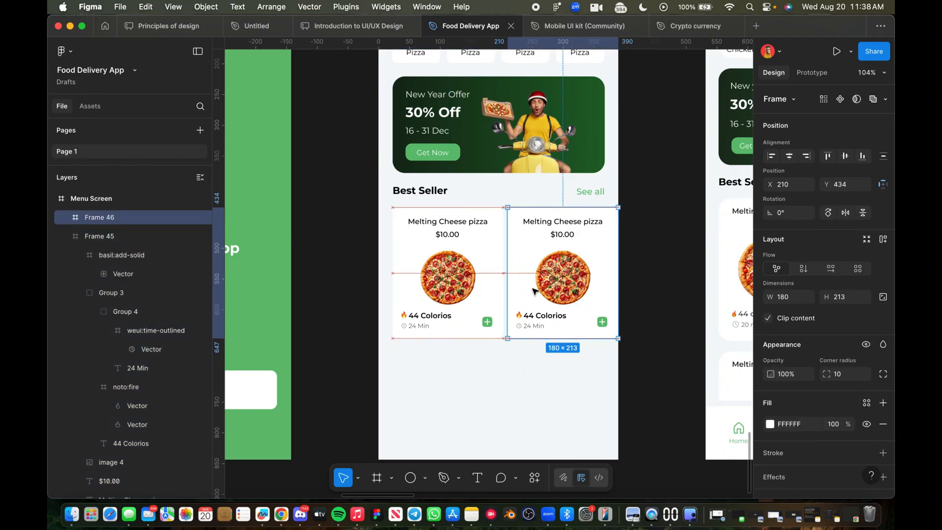
pyautogui.keyDown('shift'); pyautogui.click(485, 289); pyautogui.keyUp('shift')
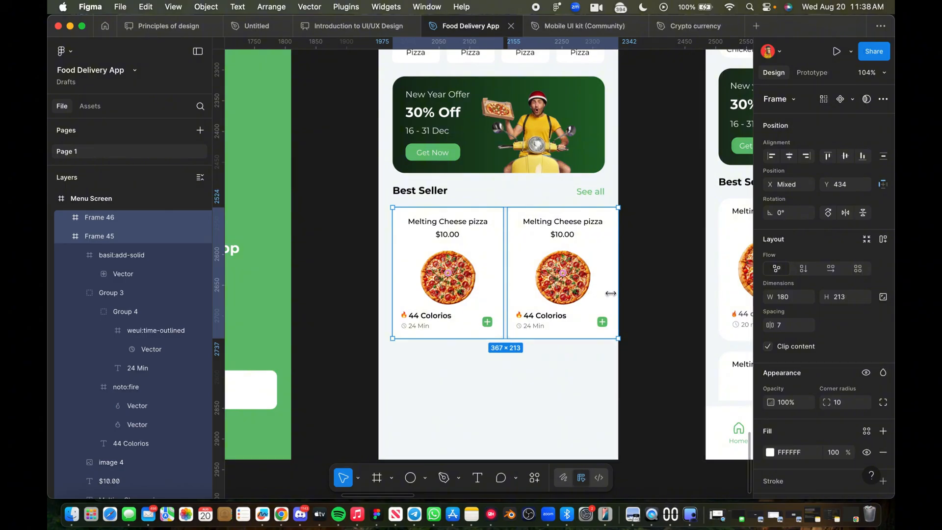
pyautogui.moveTo(610, 294); pyautogui.dragTo(608, 292)
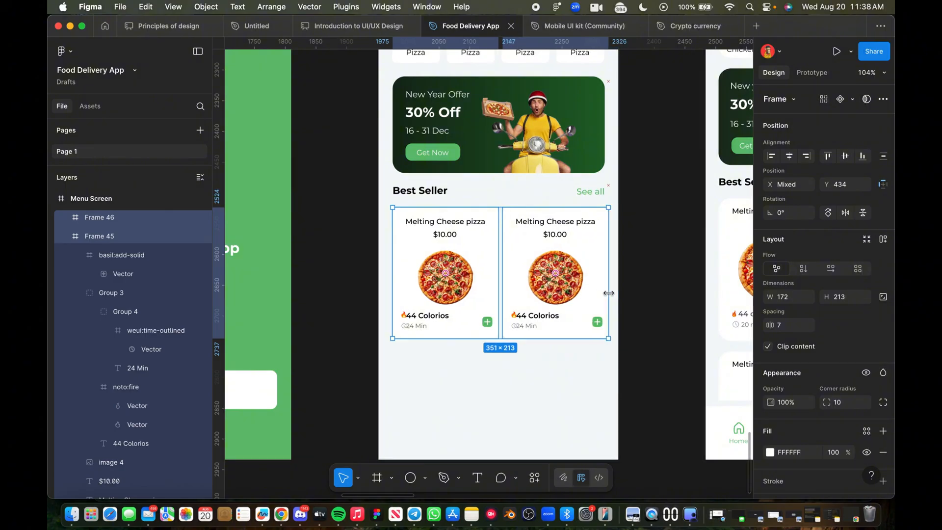
pyautogui.moveTo(607, 293); pyautogui.dragTo(604, 293)
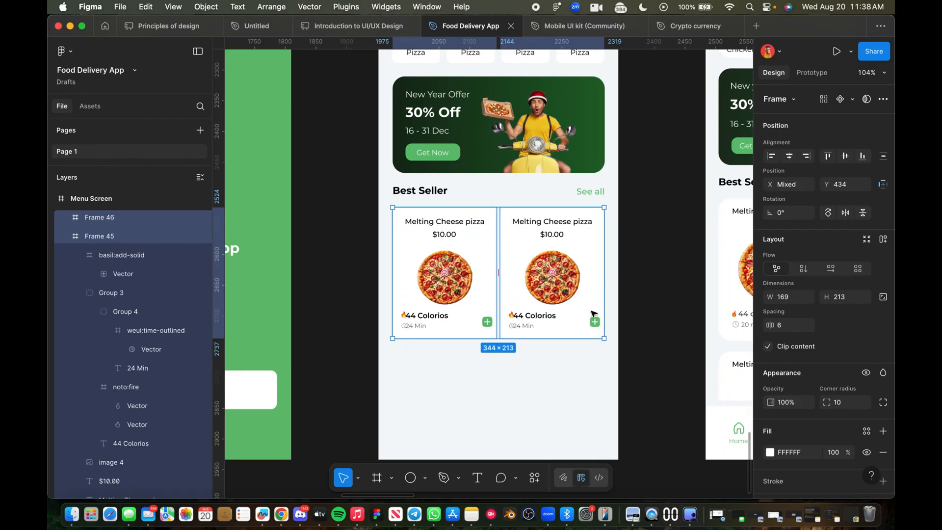
# Step: Shift the green add icons in both cards several pixels inward from the cards' right edges
pyautogui.doubleClick(490, 320)
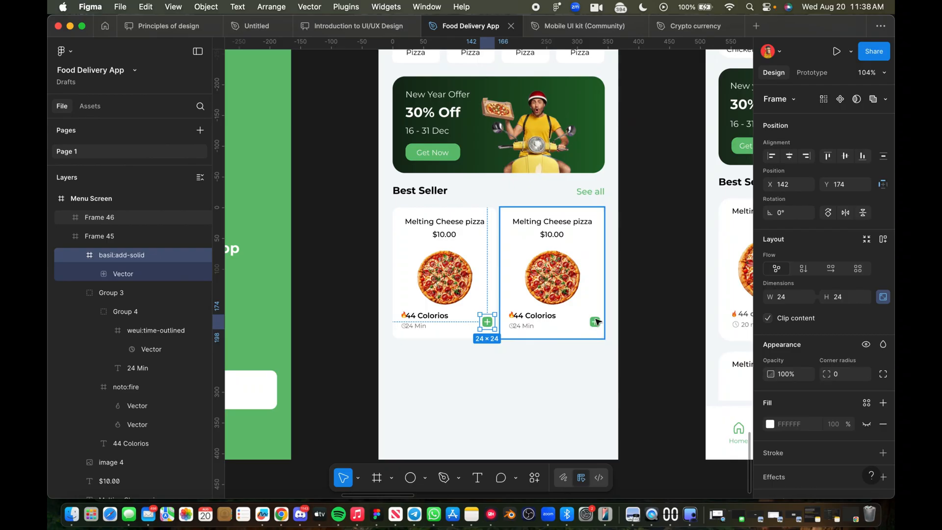
pyautogui.keyDown('shift'); pyautogui.click(596, 321); pyautogui.keyUp('shift')
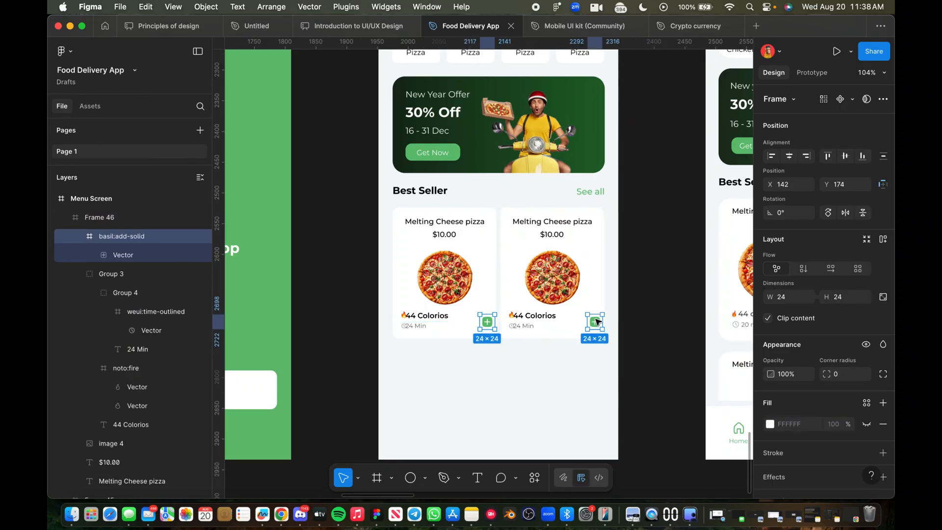
pyautogui.press('Left')
pyautogui.press('Left')
pyautogui.press('Left')
pyautogui.press('Left')
pyautogui.press('Left')
pyautogui.press('Left')
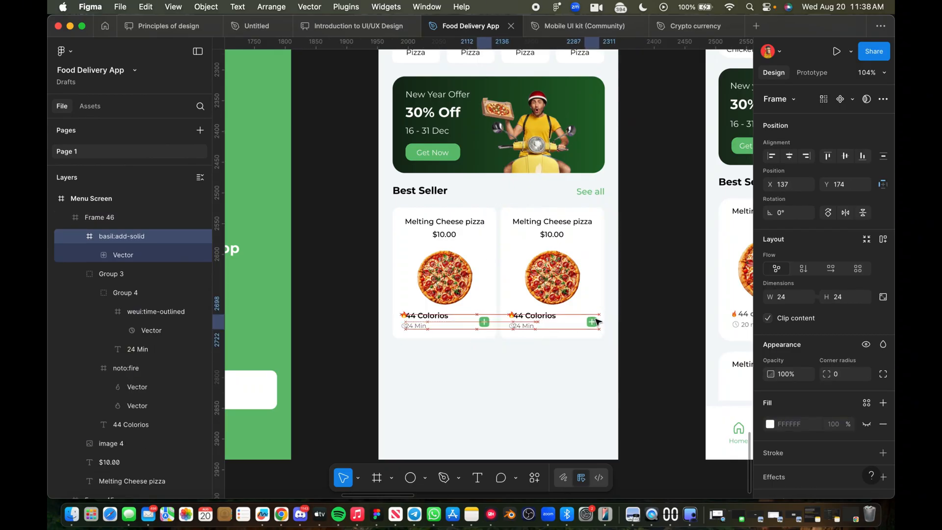
pyautogui.press('Left')
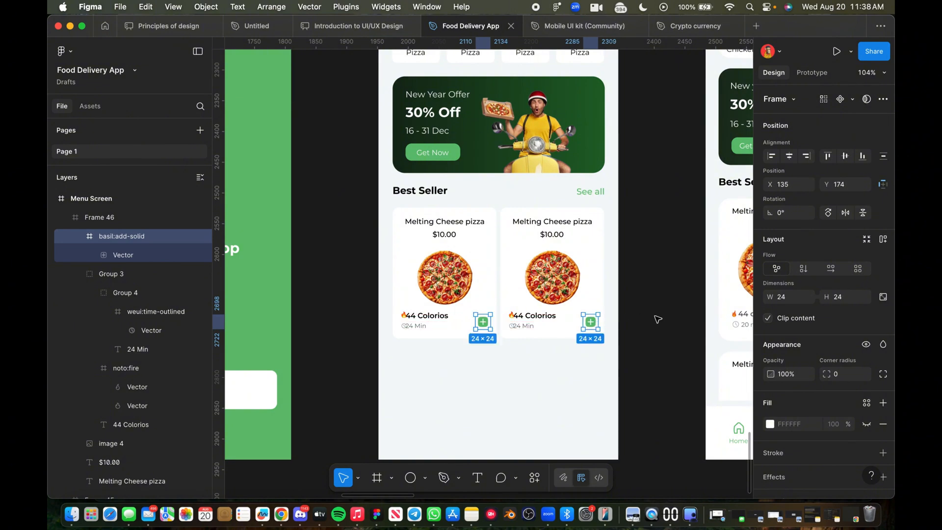
pyautogui.press('Left')
pyautogui.press('Left')
pyautogui.click(584, 408)
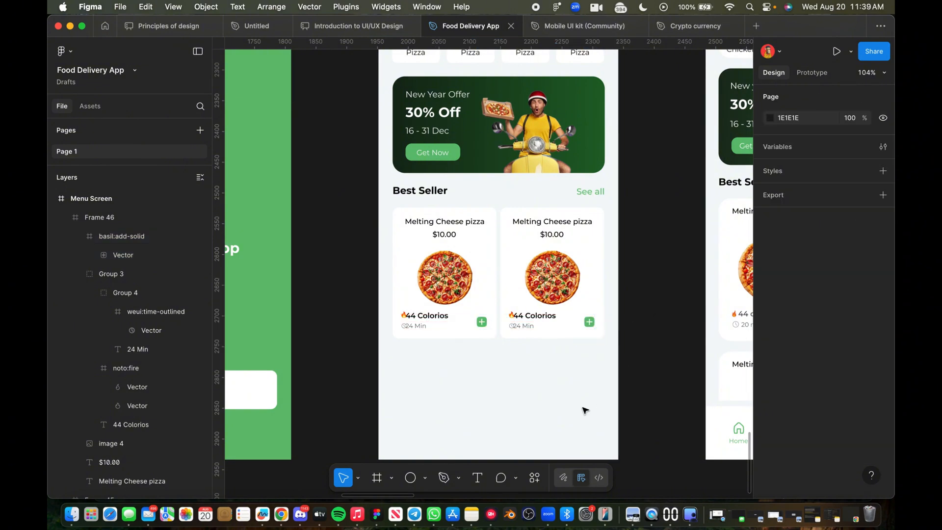
# Step: Duplicate the two pizza cards as a second row directly below, at Y 657
pyautogui.click(483, 319)
pyautogui.keyDown('shift'); pyautogui.click(540, 314); pyautogui.keyUp('shift')
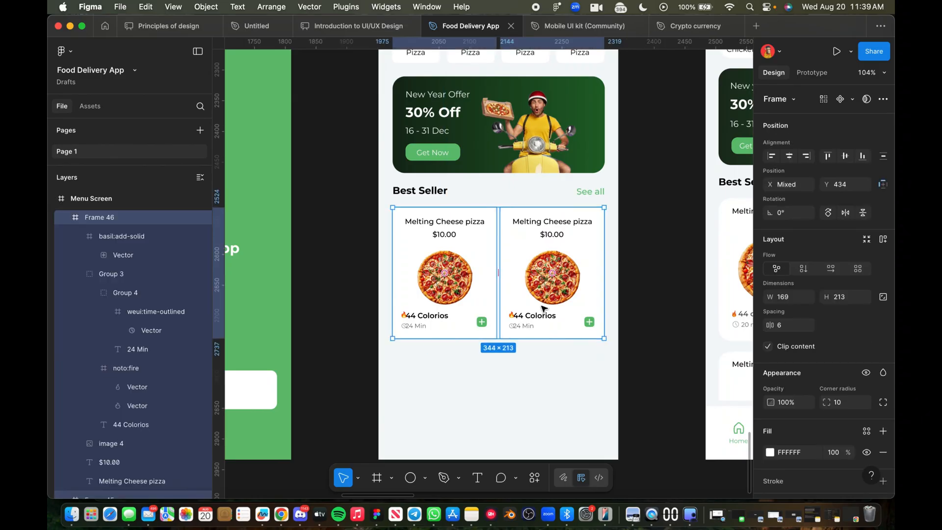
pyautogui.moveTo(540, 314); pyautogui.dragTo(543, 445)
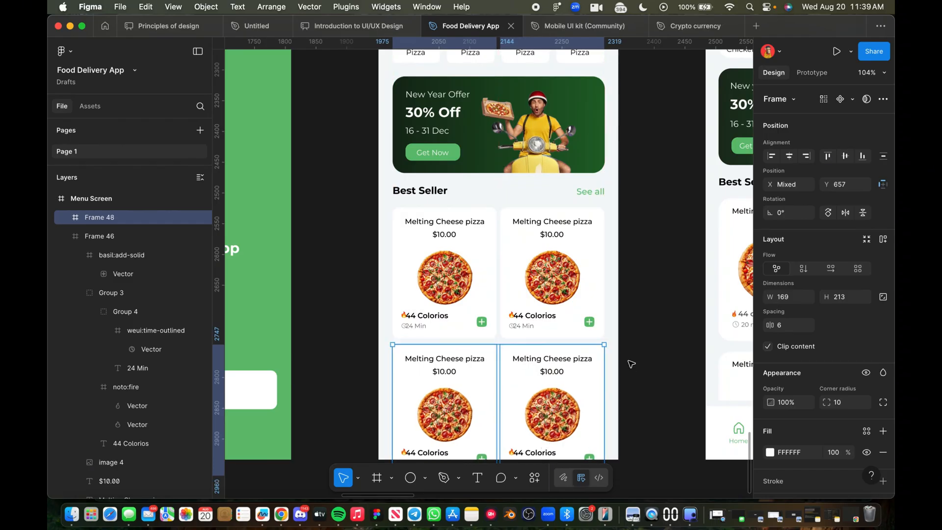
pyautogui.click(631, 364)
# Step: Delete the pizza image from the second card in the first Best Seller row
pyautogui.scroll(-3, 630, 364)
pyautogui.scroll(-2, 626, 362)
pyautogui.scroll(-1, 627, 294)
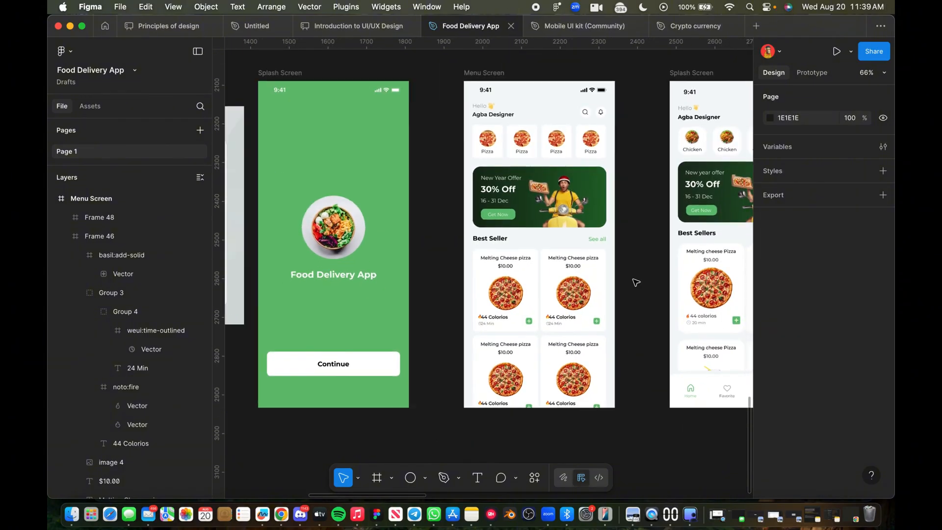
pyautogui.scroll(5, 630, 284)
pyautogui.scroll(-5, 550, 293)
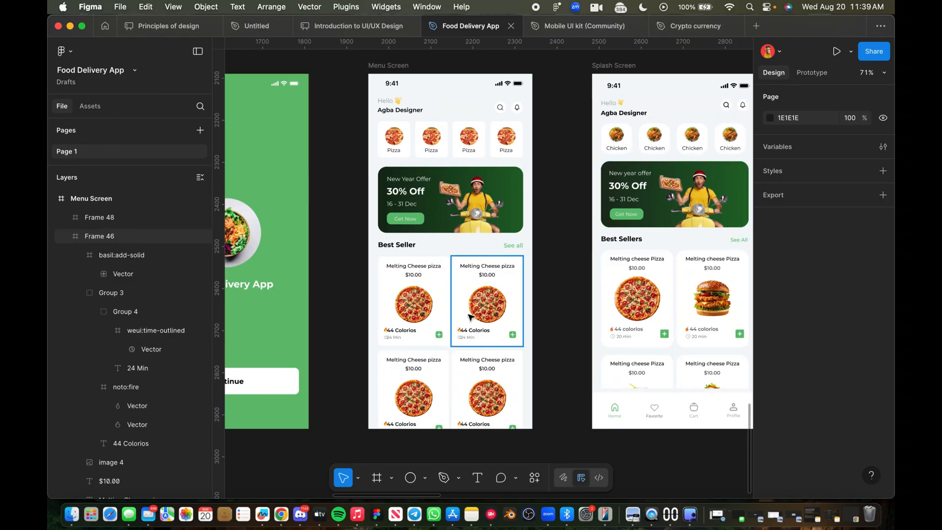
pyautogui.scroll(5, 479, 315)
pyautogui.scroll(-6, 480, 314)
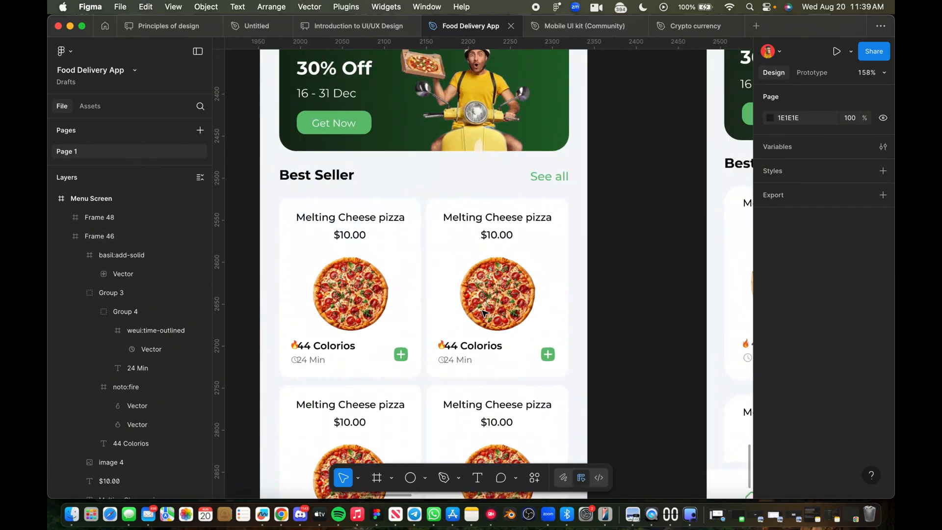
pyautogui.click(484, 312)
pyautogui.click(484, 313)
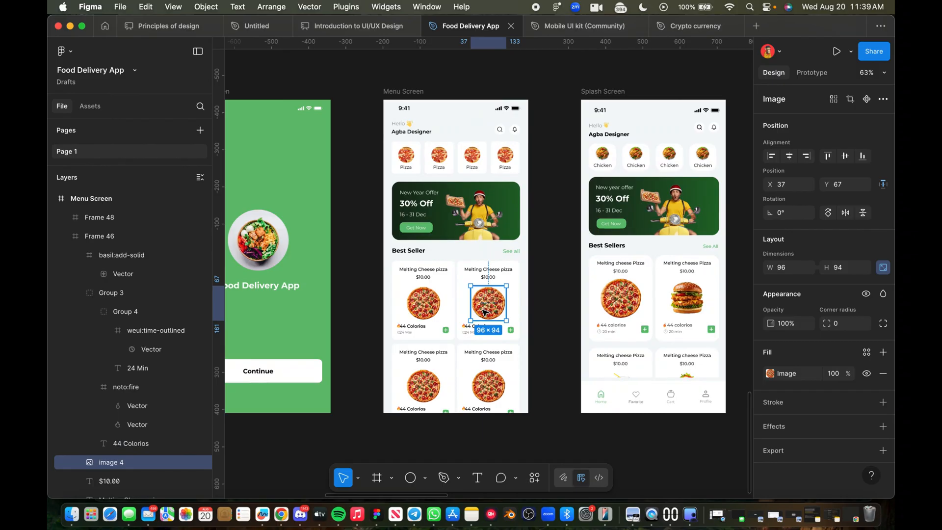
pyautogui.press('Delete')
# Step: Bring the burger image from the spare food pictures over beside the app screens and shrink it to 246 × 246
pyautogui.scroll(-5, 589, 294)
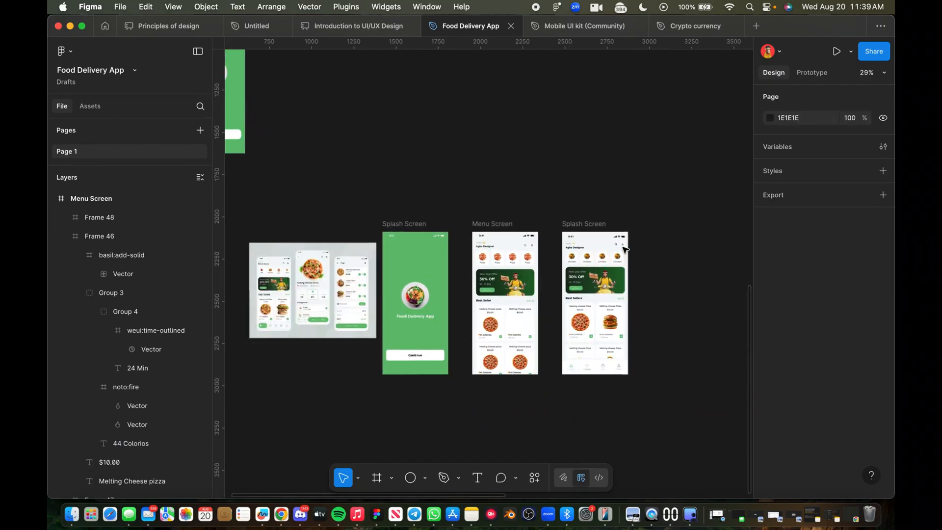
pyautogui.scroll(5, 625, 250)
pyautogui.scroll(-4, 619, 249)
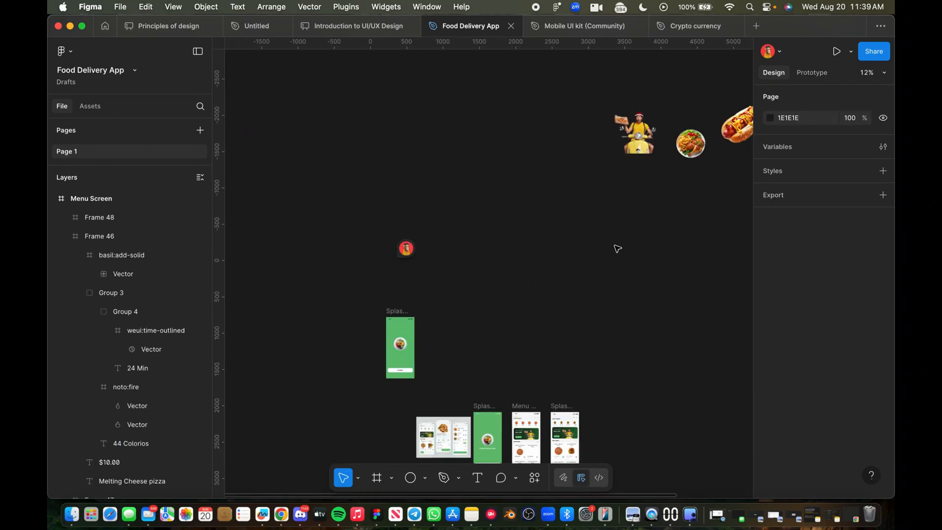
pyautogui.scroll(5, 688, 221)
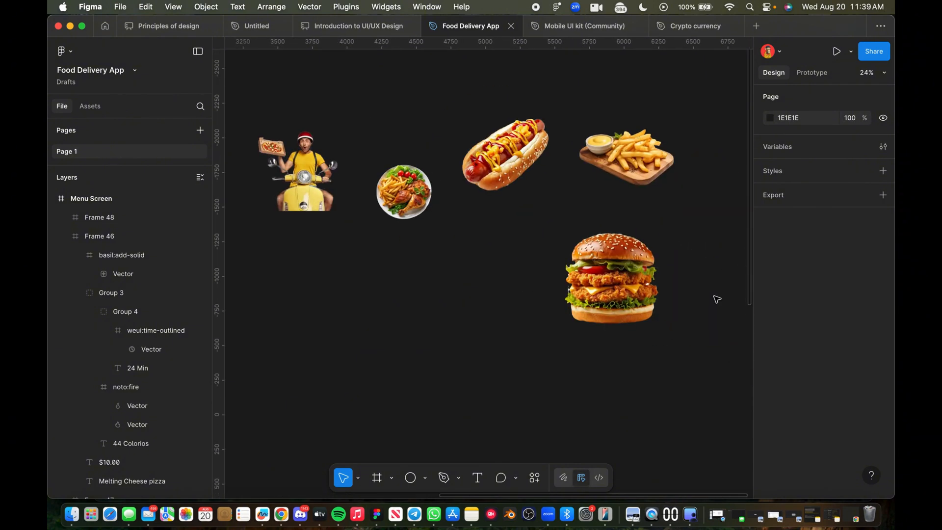
pyautogui.moveTo(599, 245); pyautogui.dragTo(402, 358)
pyautogui.scroll(-4, 402, 358)
pyautogui.hscroll(-5, 486, 338)
pyautogui.scroll(1, 616, 287)
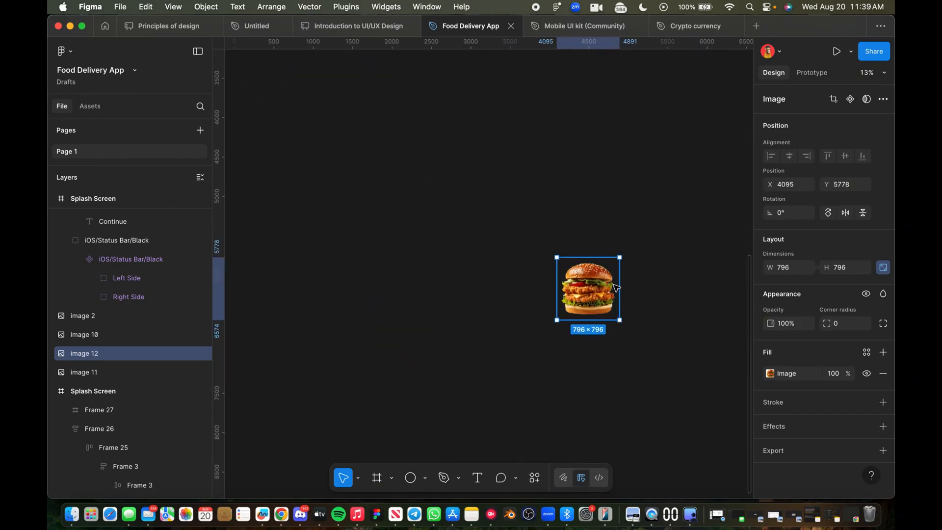
pyautogui.scroll(10, 582, 258)
pyautogui.moveTo(603, 283); pyautogui.dragTo(528, 155)
pyautogui.scroll(8, 529, 155)
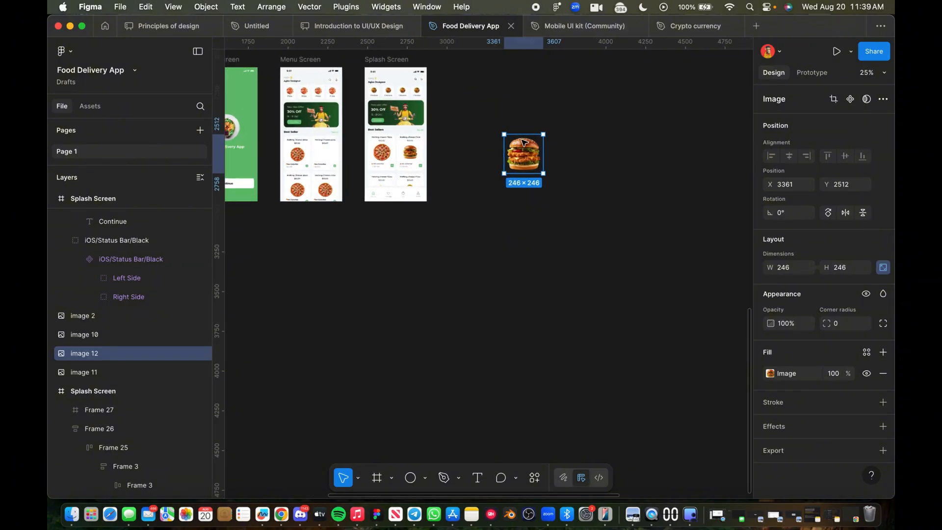
# Step: Place the burger image in the second Best Seller card, resize it to 86 × 86 at Y 67 and centre it horizontally
pyautogui.moveTo(530, 204); pyautogui.dragTo(453, 201)
pyautogui.hscroll(-6, 487, 214)
pyautogui.scroll(5, 452, 201)
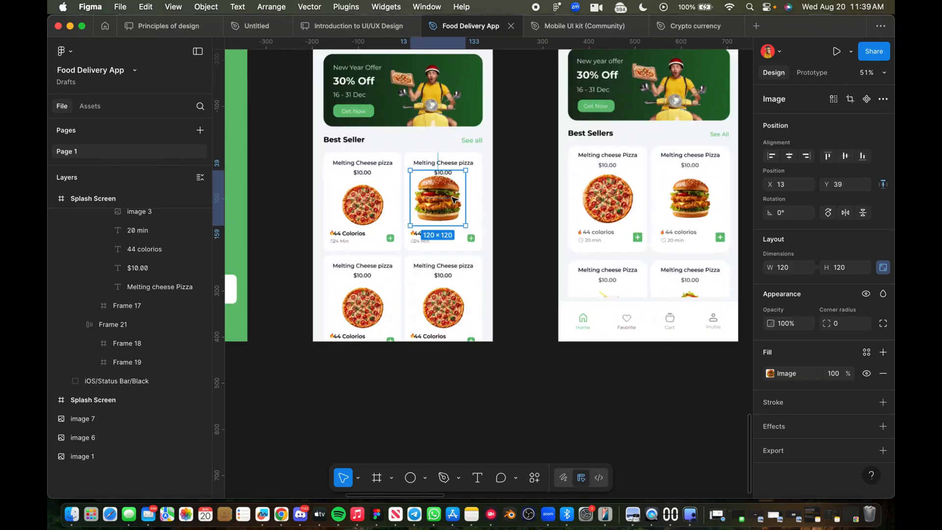
pyautogui.moveTo(466, 205); pyautogui.dragTo(439, 208)
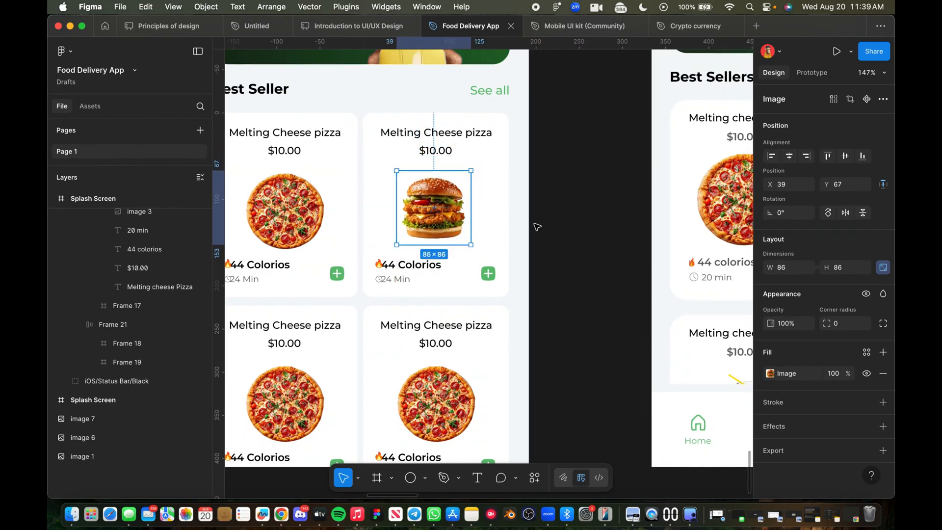
pyautogui.click(790, 156)
pyautogui.click(582, 204)
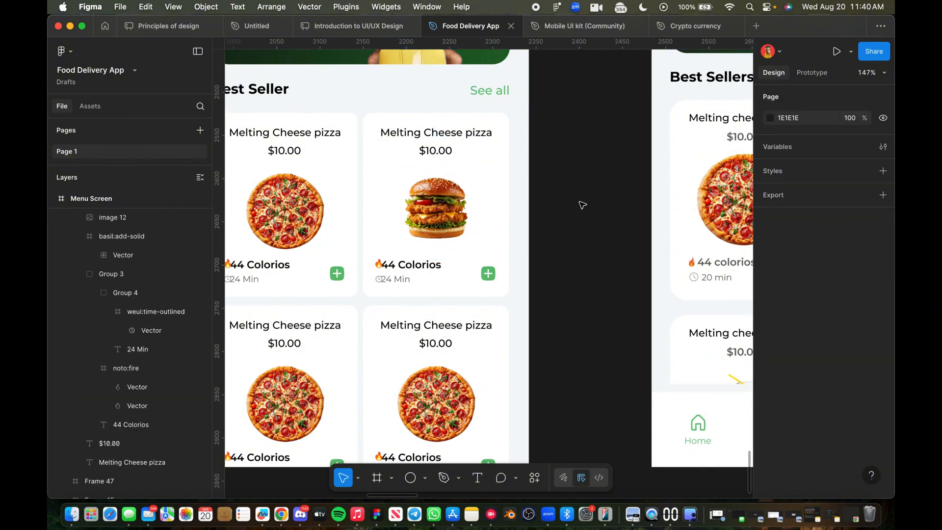
# Step: Wrap the first row's pizza and burger cards in a horizontal auto layout
pyautogui.scroll(-5, 580, 204)
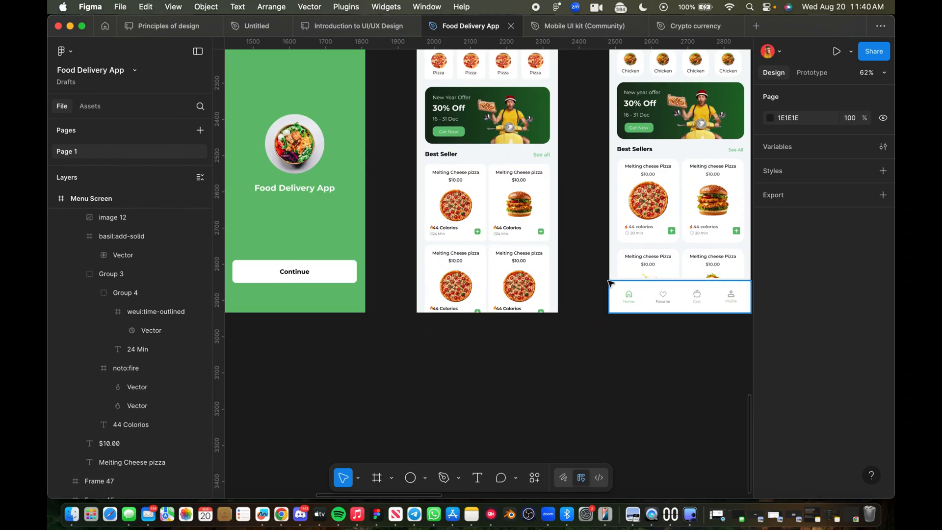
pyautogui.scroll(2, 592, 318)
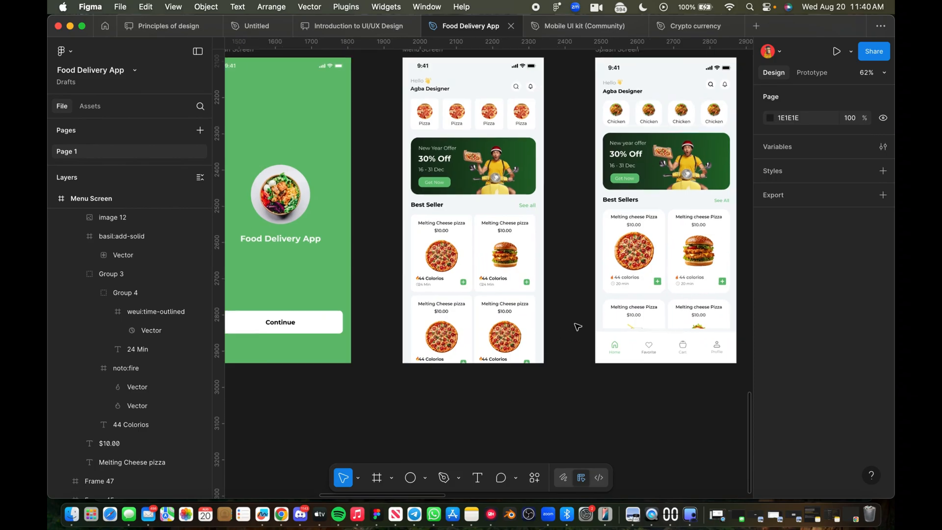
pyautogui.click(459, 225)
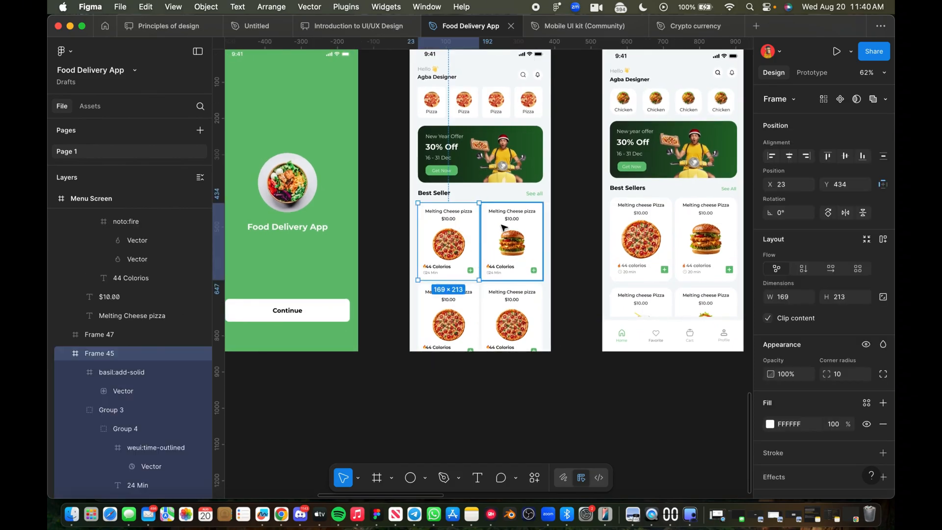
pyautogui.keyDown('shift'); pyautogui.click(503, 227); pyautogui.keyUp('shift')
pyautogui.rightClick(503, 229)
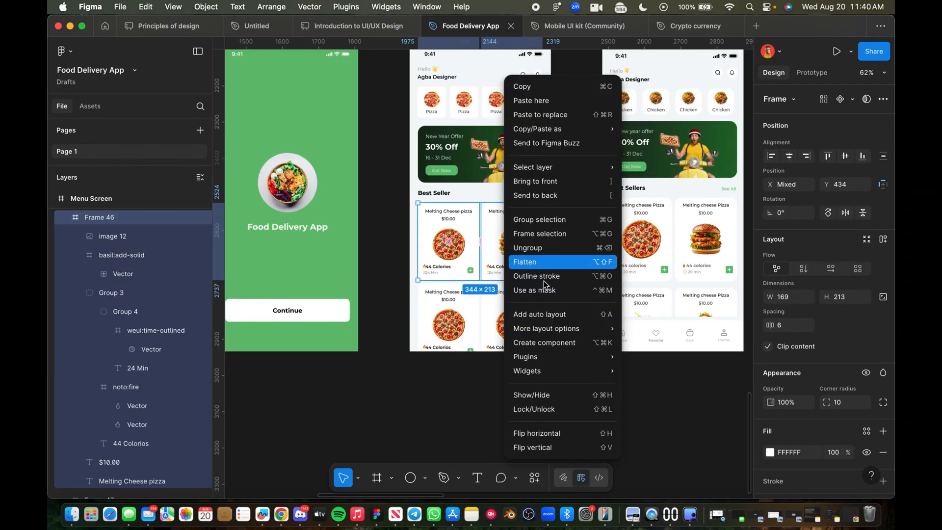
pyautogui.hotkey('shift', 'a')
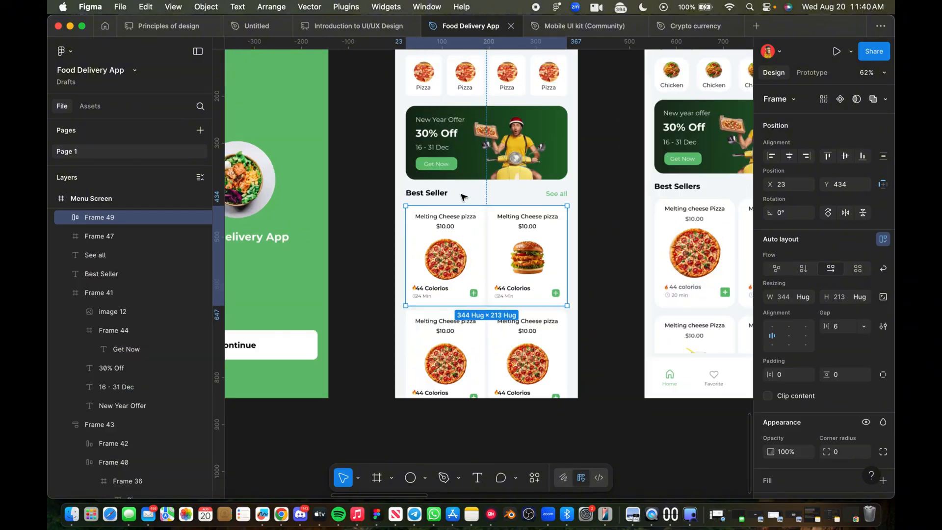
# Step: Wrap the Best Seller heading and its See all link in an auto layout
pyautogui.scroll(5, 448, 194)
pyautogui.click(426, 196)
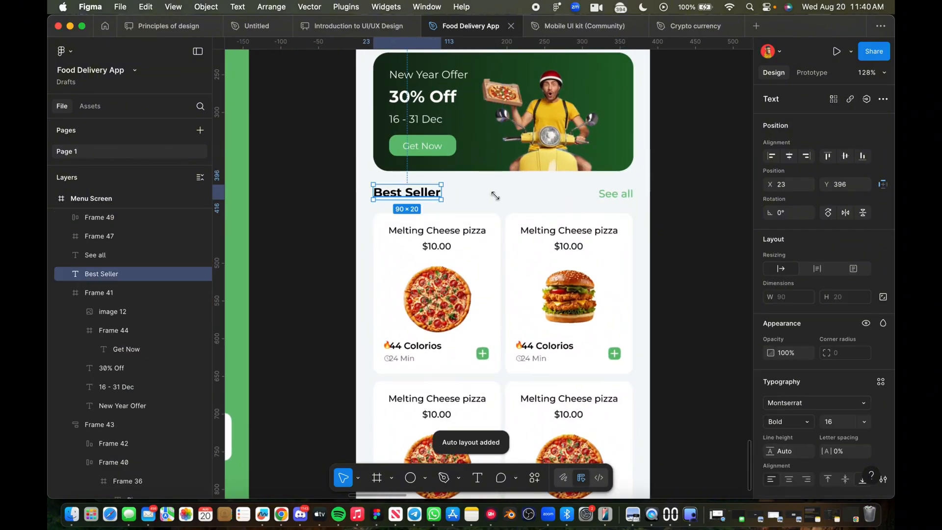
pyautogui.keyDown('shift'); pyautogui.click(613, 196); pyautogui.keyUp('shift')
pyautogui.rightClick(613, 198)
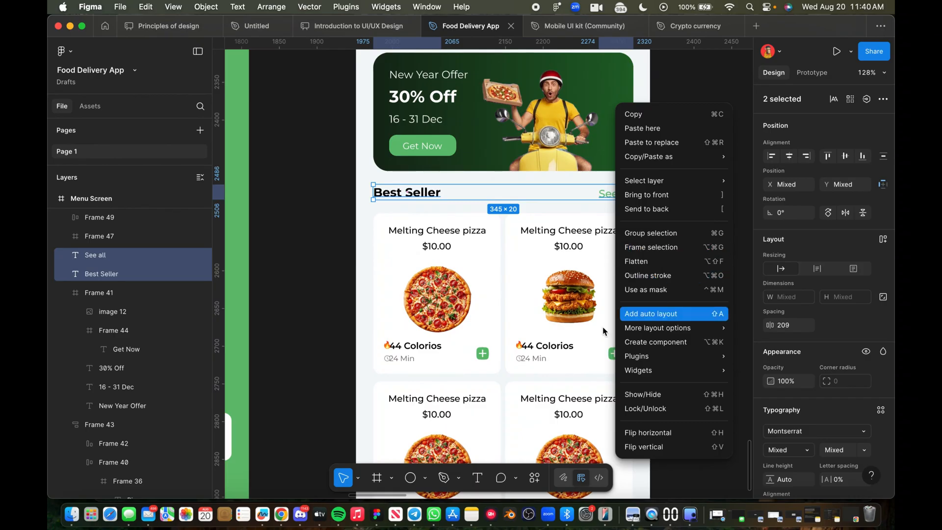
pyautogui.click(625, 315)
# Step: Wrap the two pizza cards of the second Best Seller row in a horizontal auto layout
pyautogui.scroll(-3, 591, 327)
pyautogui.click(463, 339)
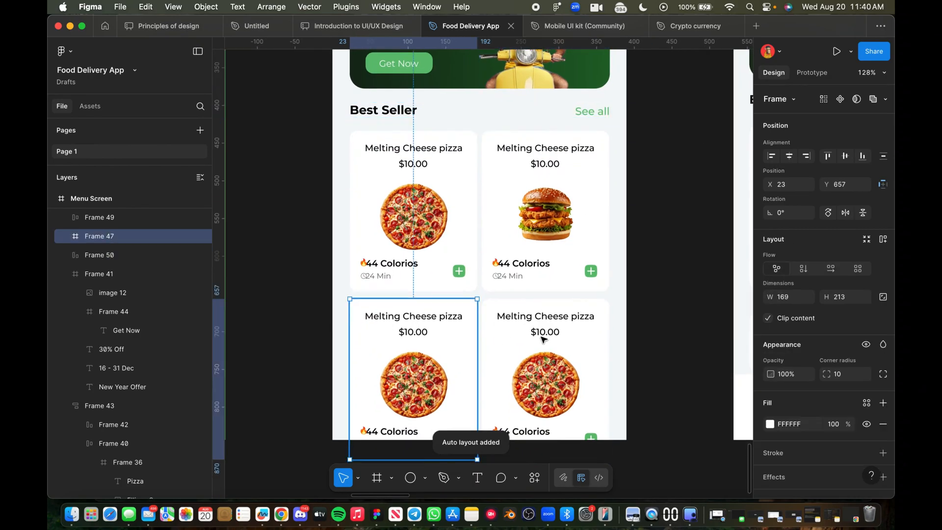
pyautogui.keyDown('shift'); pyautogui.click(543, 339); pyautogui.keyUp('shift')
pyautogui.rightClick(546, 340)
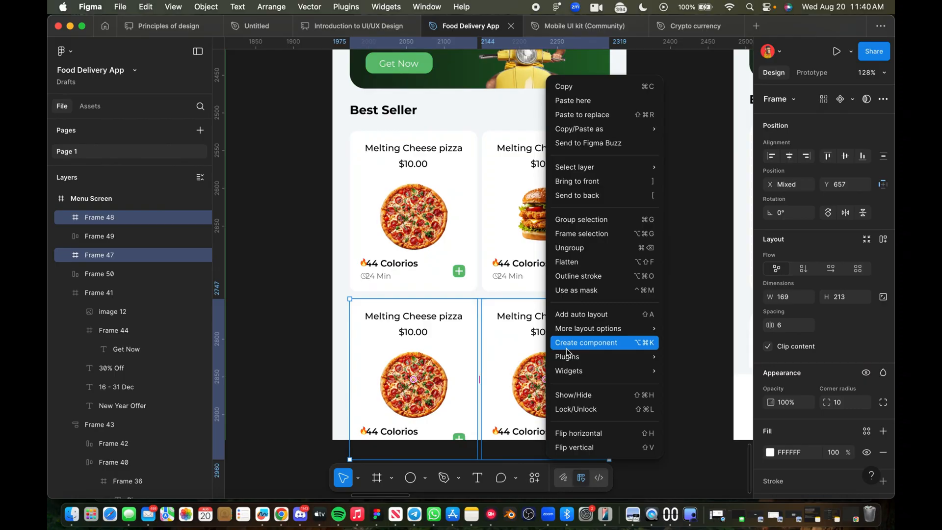
pyautogui.click(583, 317)
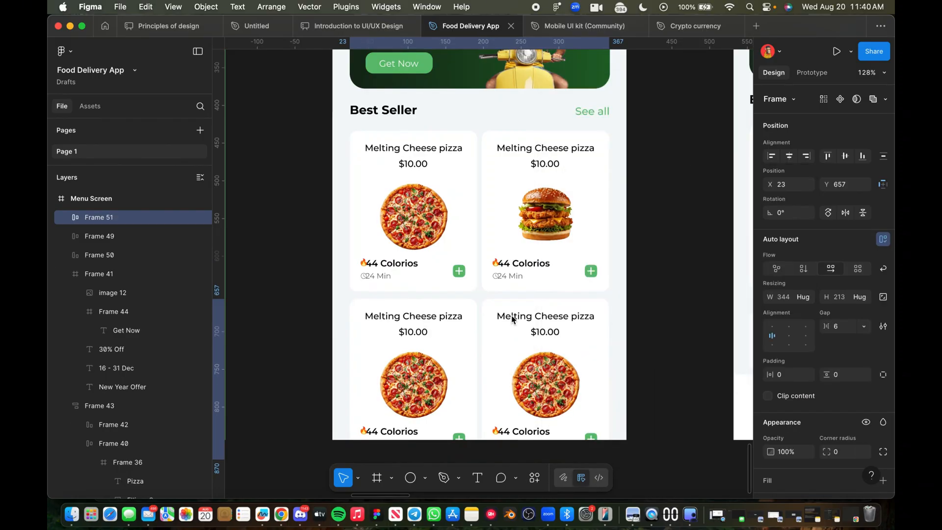
# Step: Combine both card rows, the Best Seller heading row, the offer banner and the greeting and category block in one vertical auto layout
pyautogui.keyDown('shift'); pyautogui.click(509, 263); pyautogui.keyUp('shift')
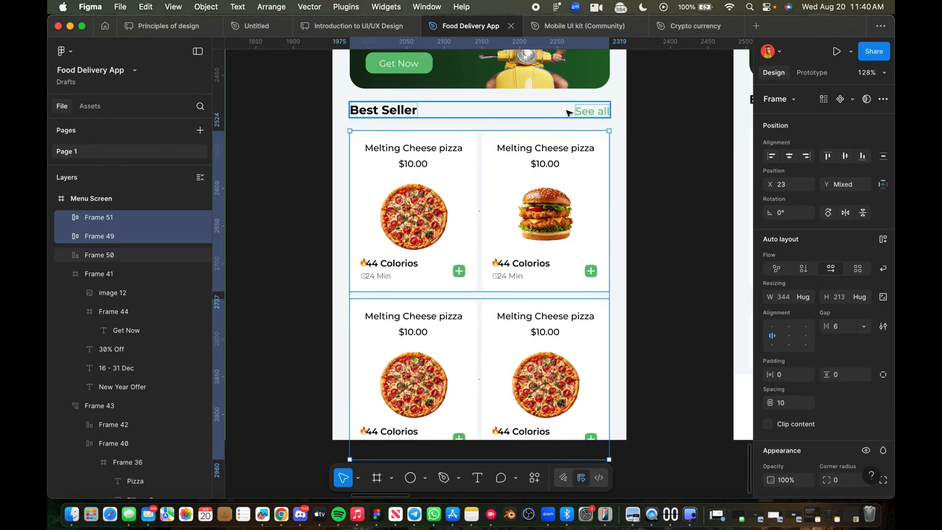
pyautogui.keyDown('shift'); pyautogui.click(568, 113); pyautogui.keyUp('shift')
pyautogui.scroll(5, 565, 137)
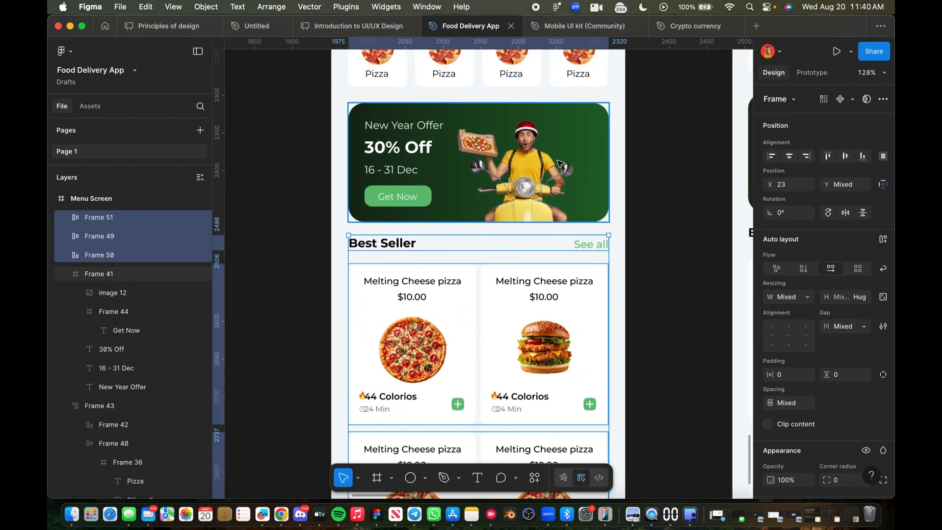
pyautogui.keyDown('shift'); pyautogui.click(560, 163); pyautogui.keyUp('shift')
pyautogui.scroll(5, 558, 169)
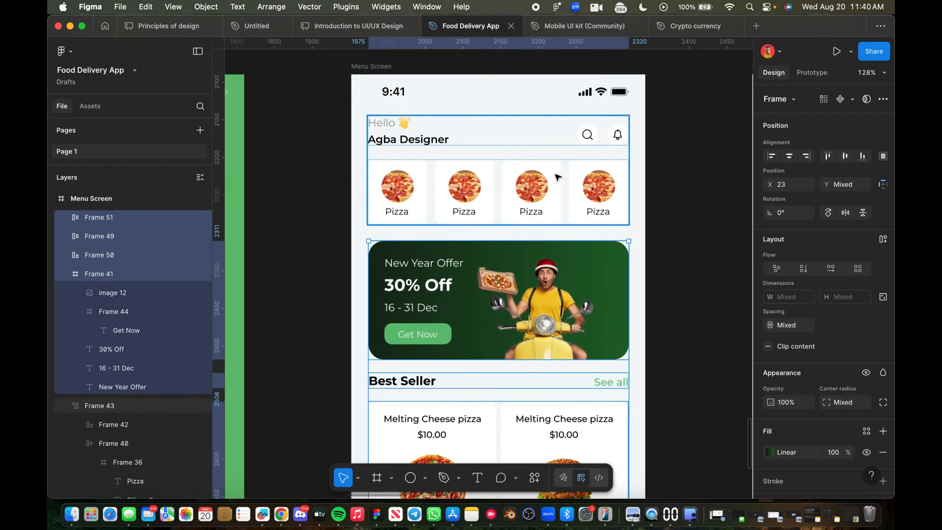
pyautogui.keyDown('shift'); pyautogui.click(557, 177); pyautogui.keyUp('shift')
pyautogui.scroll(-3, 558, 178)
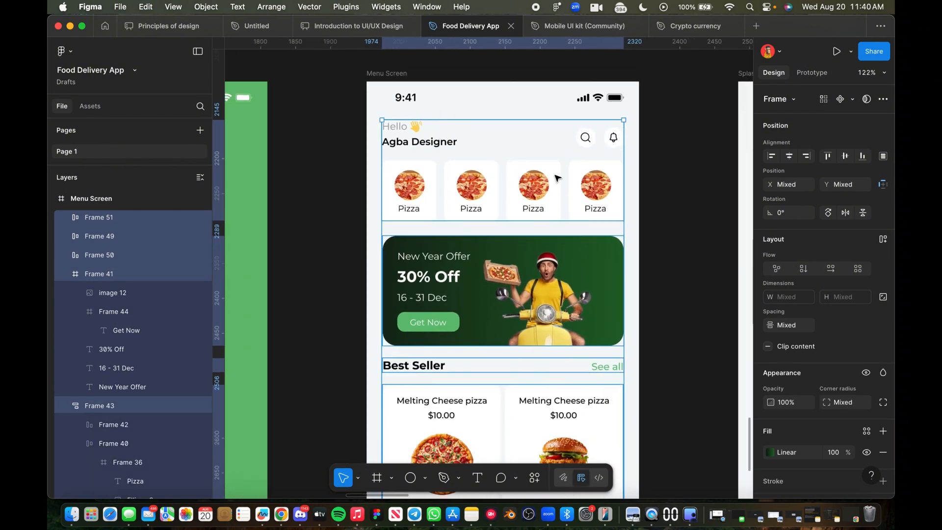
pyautogui.scroll(-2, 558, 177)
pyautogui.scroll(-5, 557, 178)
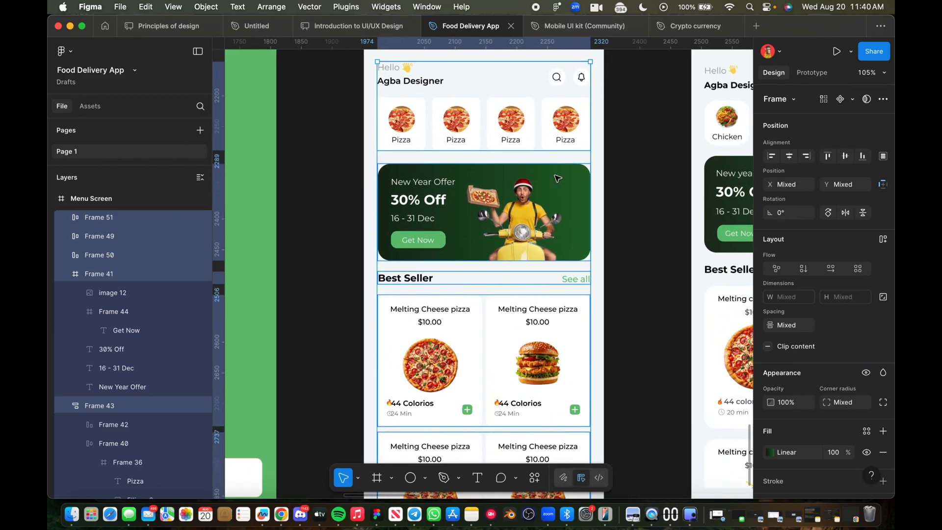
pyautogui.rightClick(500, 273)
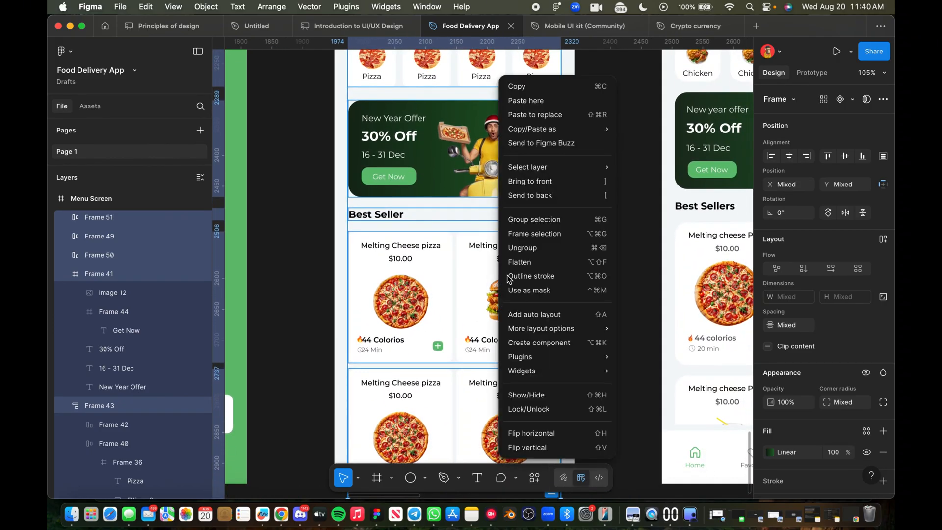
pyautogui.click(541, 315)
# Step: Shorten the combined content frame to 346 × 687 with Clip content on, cutting off the lower part of the second card row
pyautogui.scroll(-4, 642, 364)
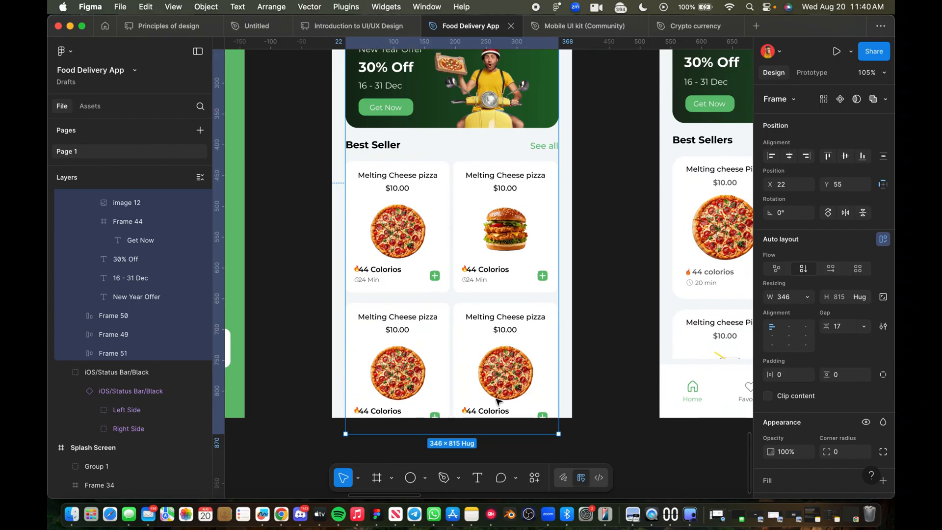
pyautogui.scroll(3, 604, 337)
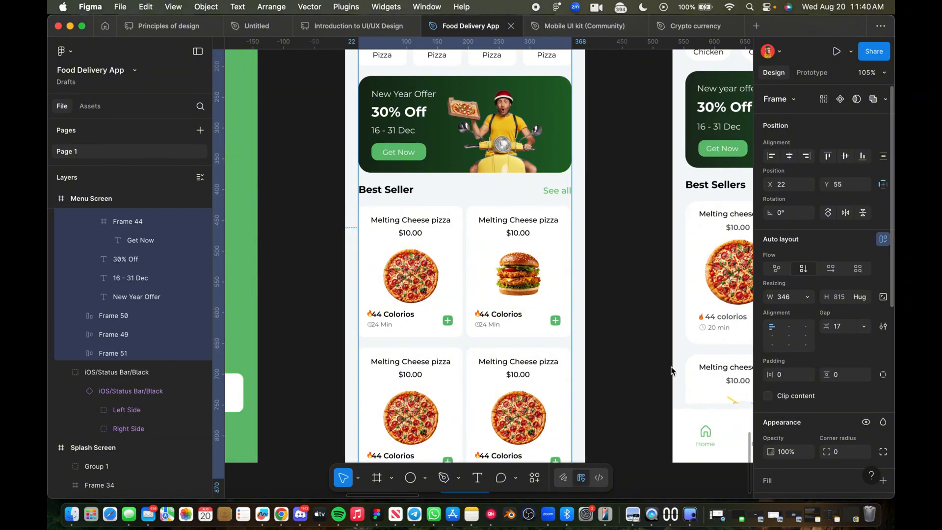
pyautogui.scroll(-3, 569, 354)
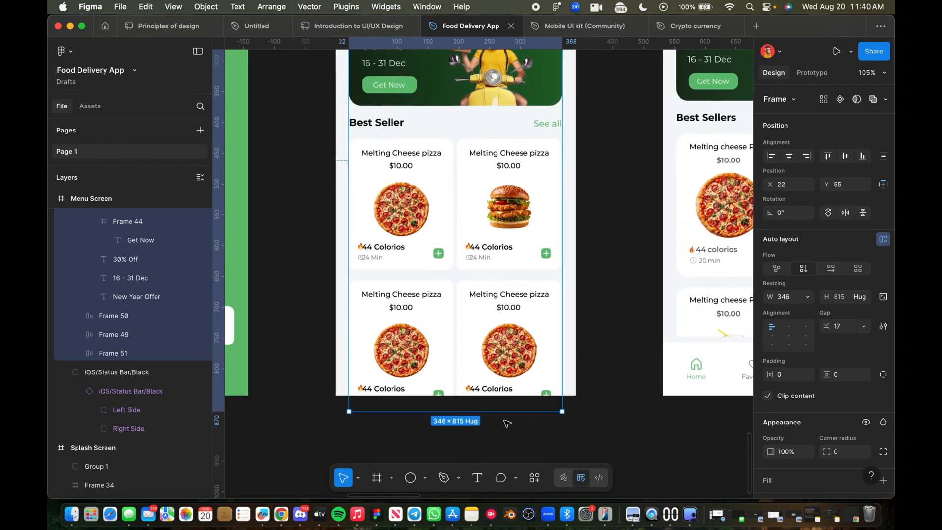
pyautogui.moveTo(503, 414); pyautogui.dragTo(502, 280)
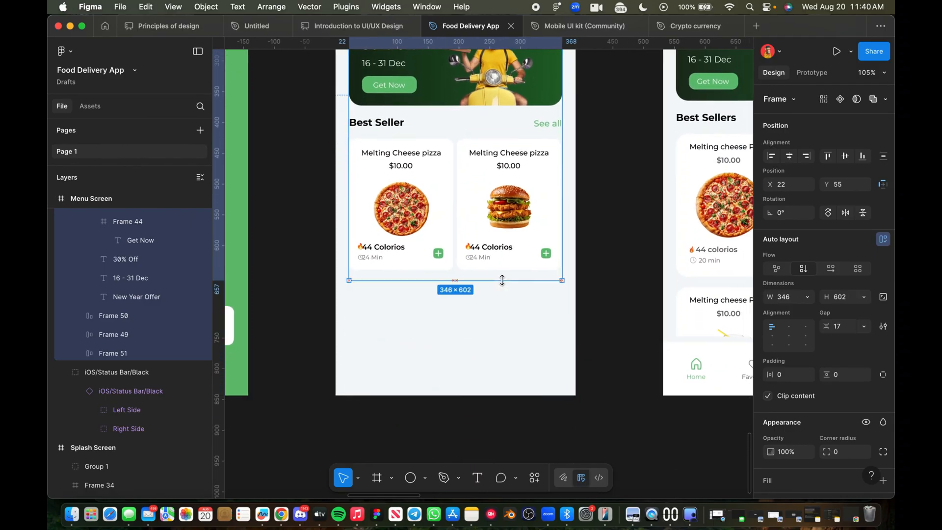
pyautogui.click(769, 396)
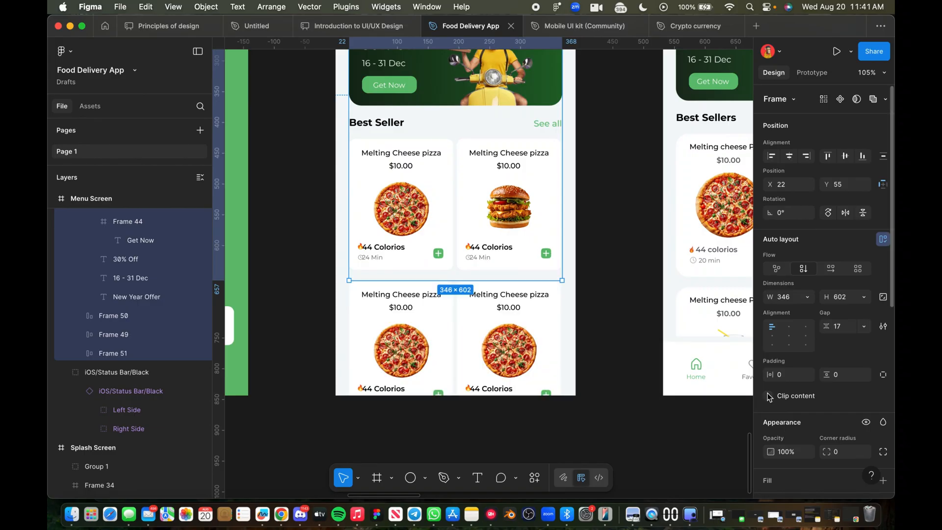
pyautogui.click(769, 396)
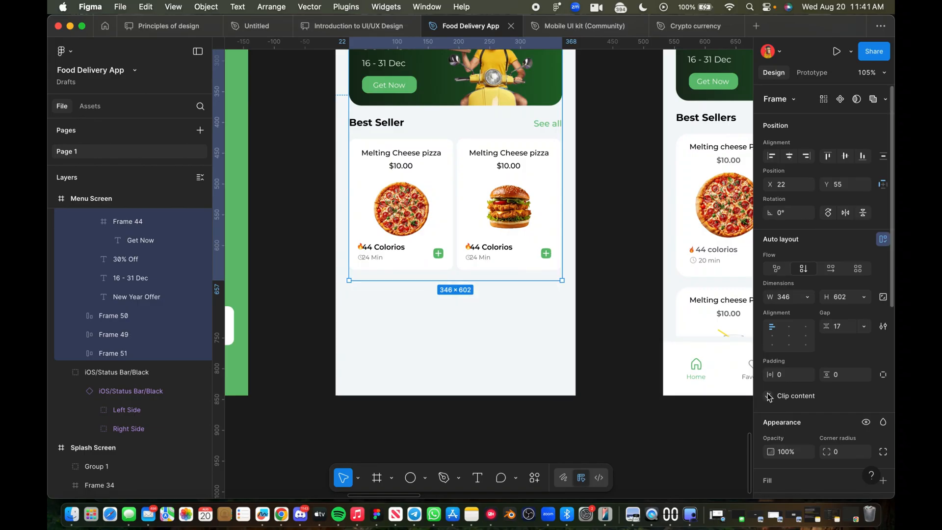
pyautogui.moveTo(501, 284); pyautogui.dragTo(497, 334)
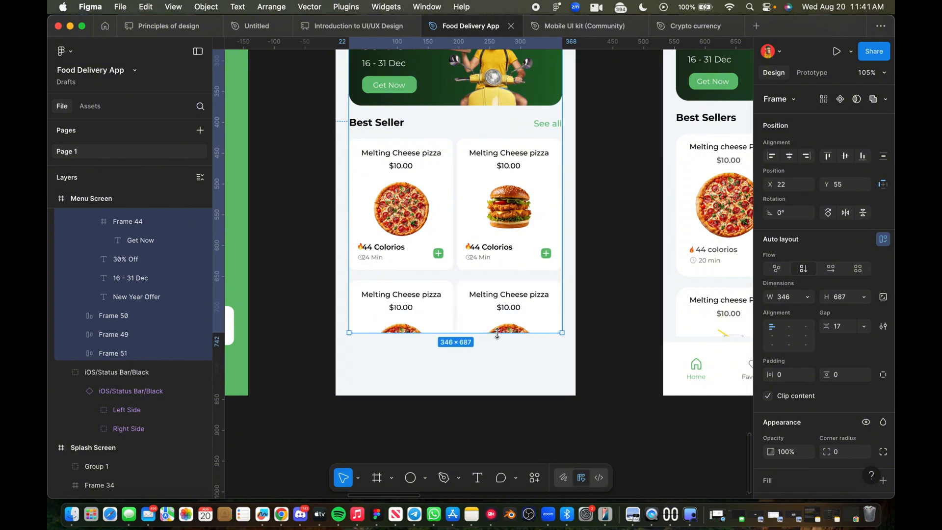
# Step: Draw a 390 × 84 frame across the bottom of the Menu Screen, fill it with FFFFFF and place it at X 0, Y 758
pyautogui.click(377, 479)
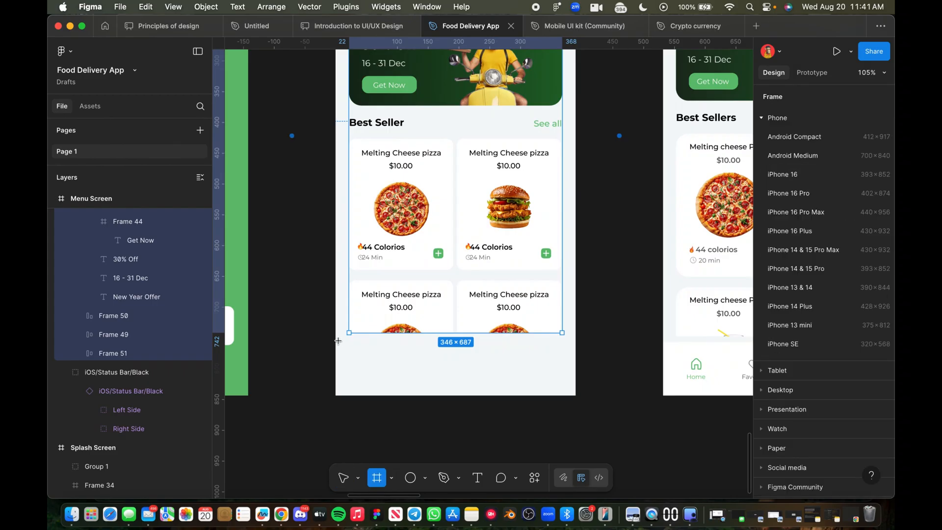
pyautogui.moveTo(341, 341); pyautogui.dragTo(575, 393)
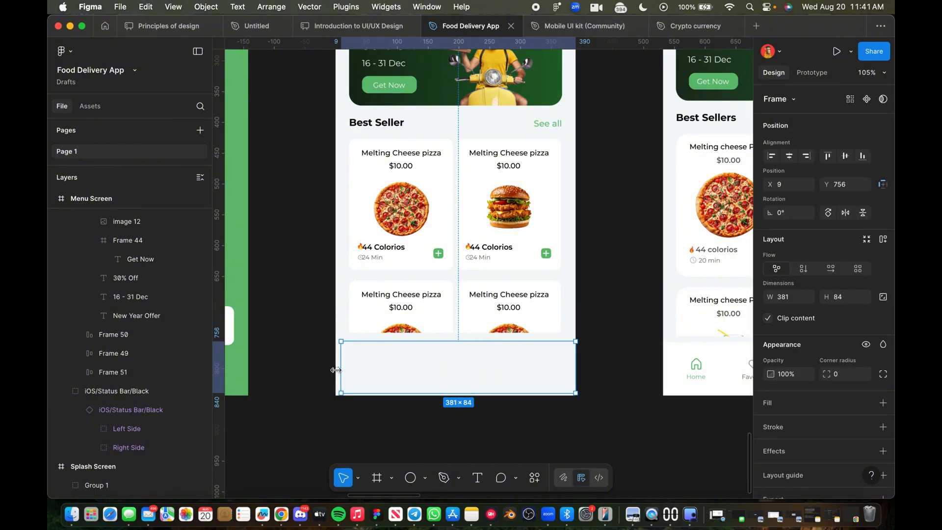
pyautogui.moveTo(335, 370); pyautogui.dragTo(330, 370)
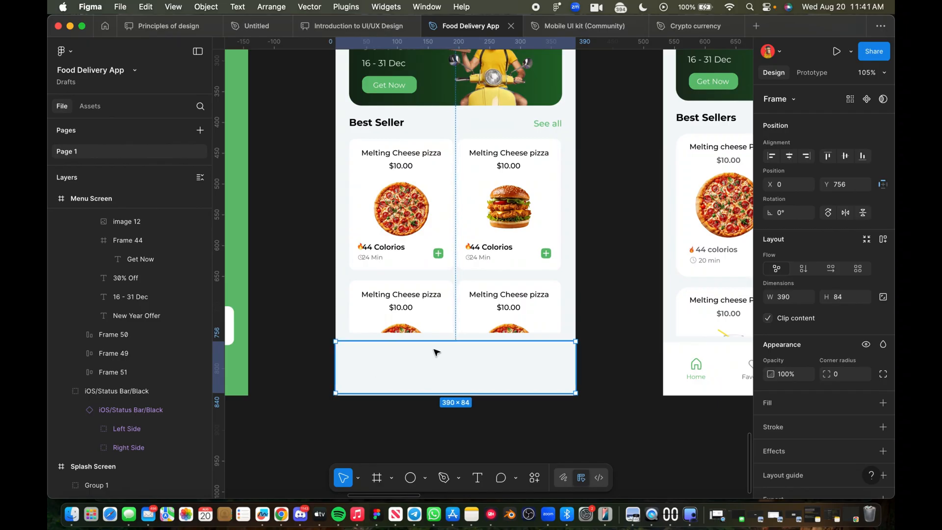
pyautogui.click(774, 406)
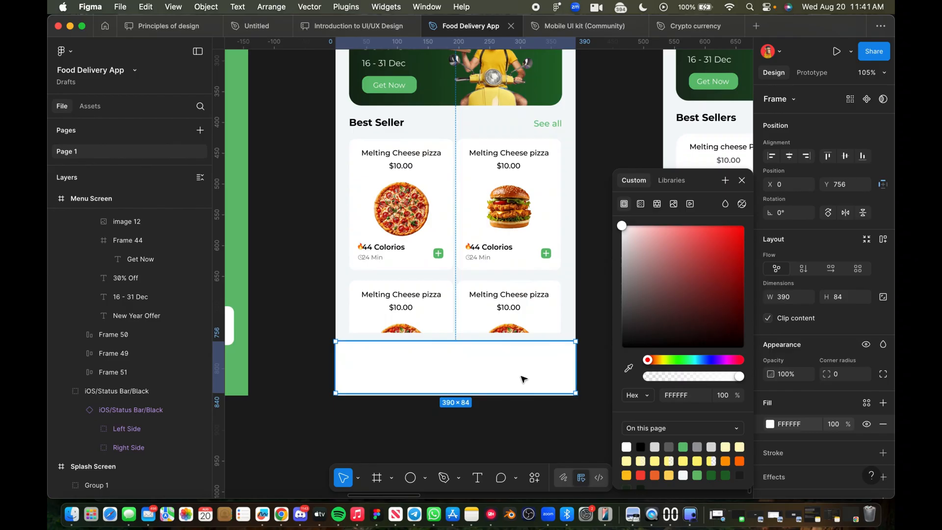
pyautogui.moveTo(523, 379); pyautogui.dragTo(487, 380)
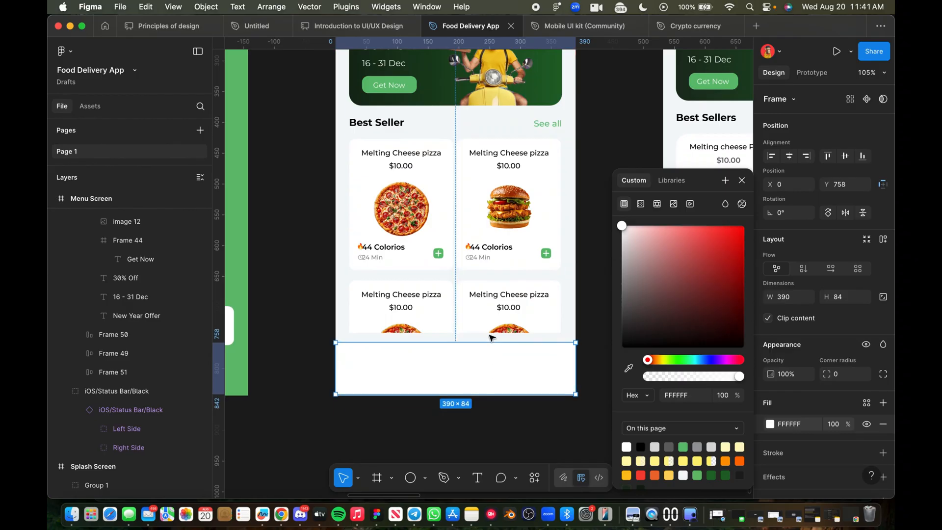
# Step: Extend the content frame's lower edge slightly so the second card row nearly reaches the white bottom bar
pyautogui.click(487, 334)
pyautogui.moveTo(487, 334); pyautogui.dragTo(486, 339)
pyautogui.click(552, 447)
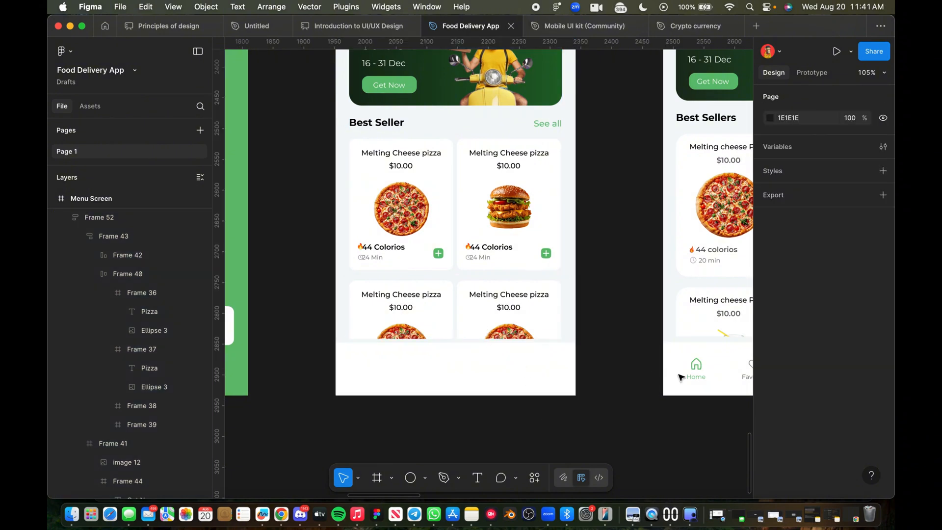
# Step: Examine the icons, labels and spacing of the reference screen's bottom navigation bar and compare it with the empty white bar
pyautogui.hscroll(10, 668, 362)
pyautogui.scroll(-10, 668, 362)
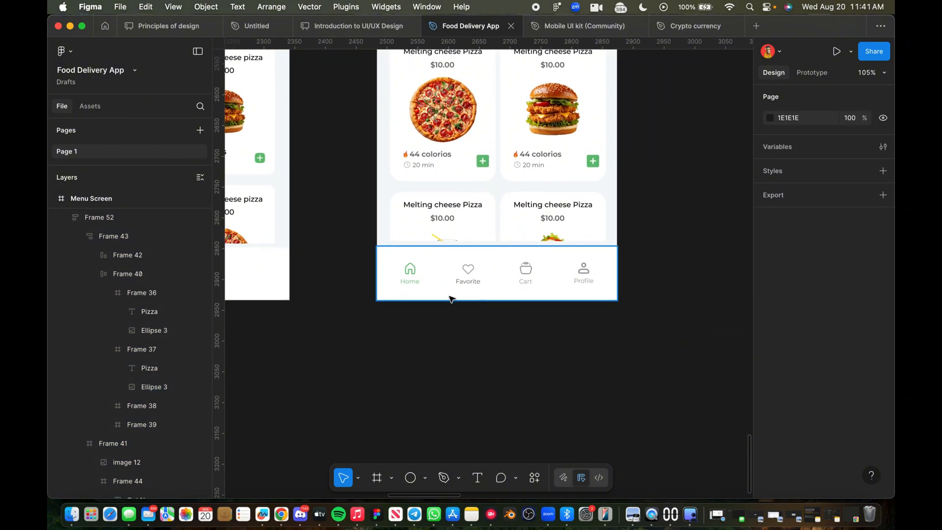
pyautogui.hscroll(-3, 461, 295)
pyautogui.scroll(1, 461, 294)
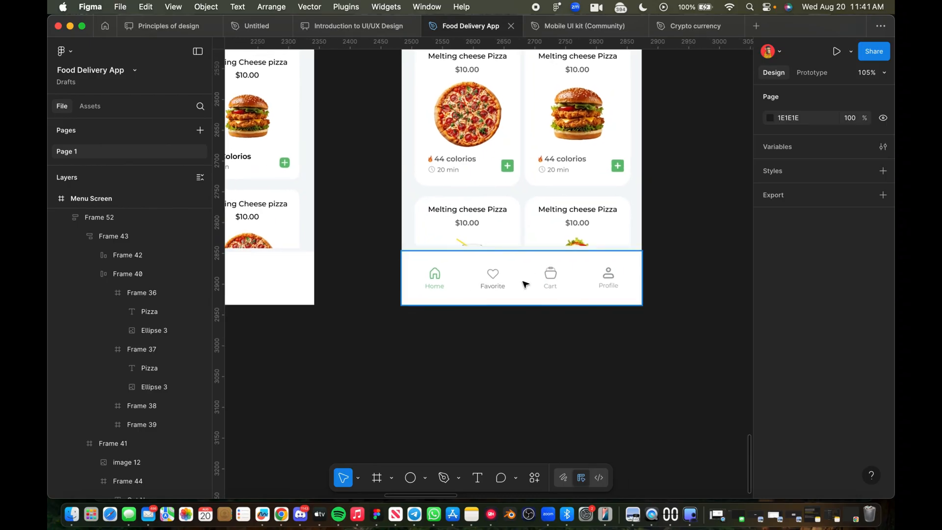
pyautogui.hscroll(-4, 461, 324)
pyautogui.scroll(1, 461, 323)
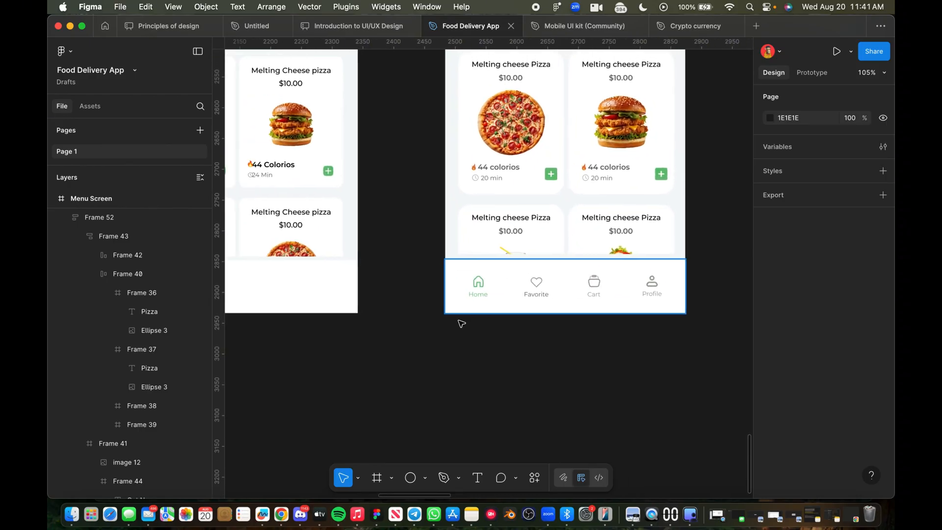
pyautogui.scroll(-5, 461, 324)
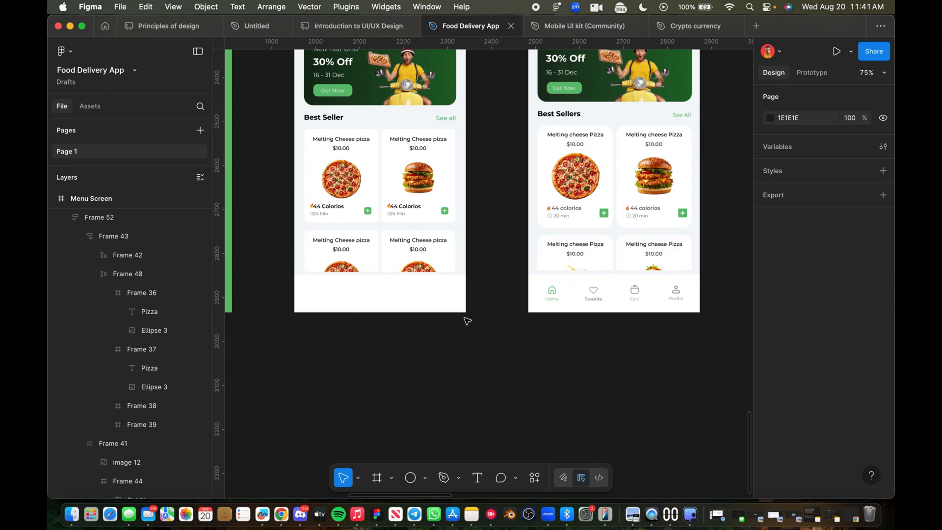
pyautogui.scroll(-2, 467, 321)
pyautogui.hscroll(-2, 467, 321)
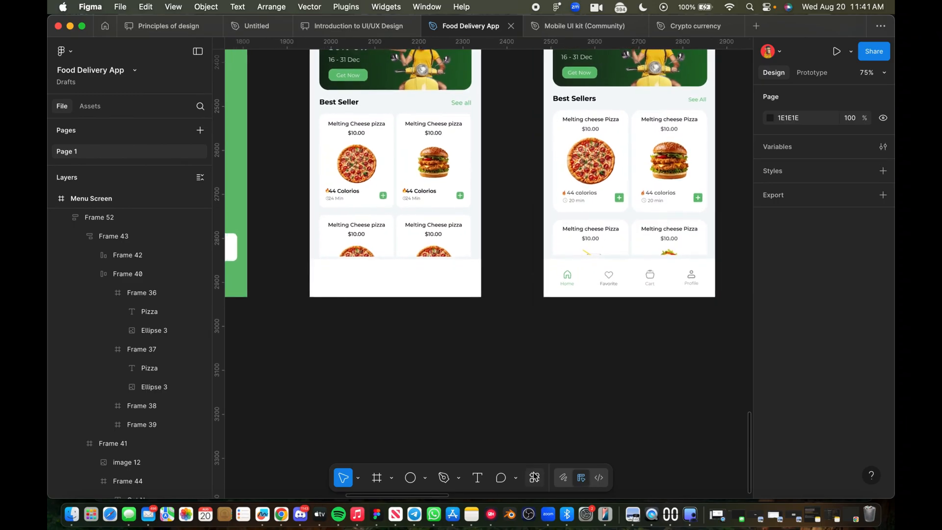
# Step: Open the Iconify plugin and search it for "home" icons, keeping the reference navigation bar in view
pyautogui.click(534, 477)
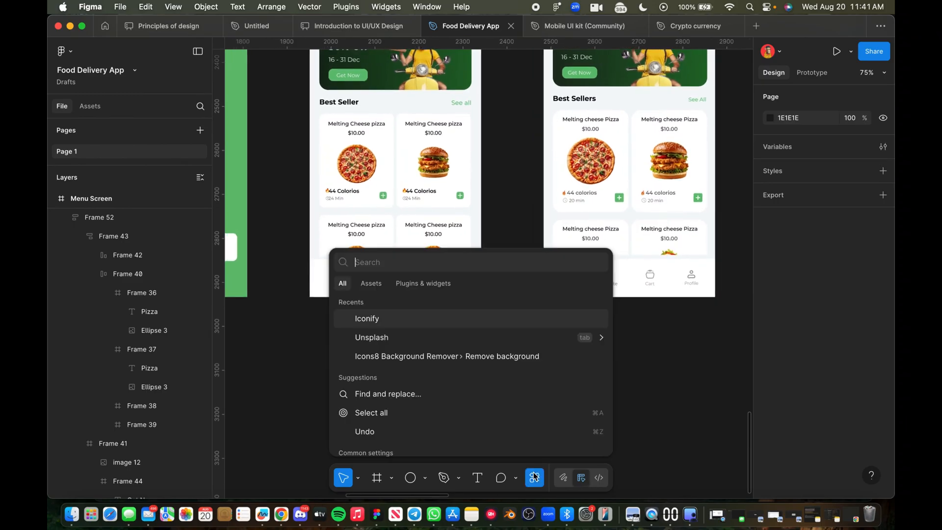
pyautogui.click(397, 322)
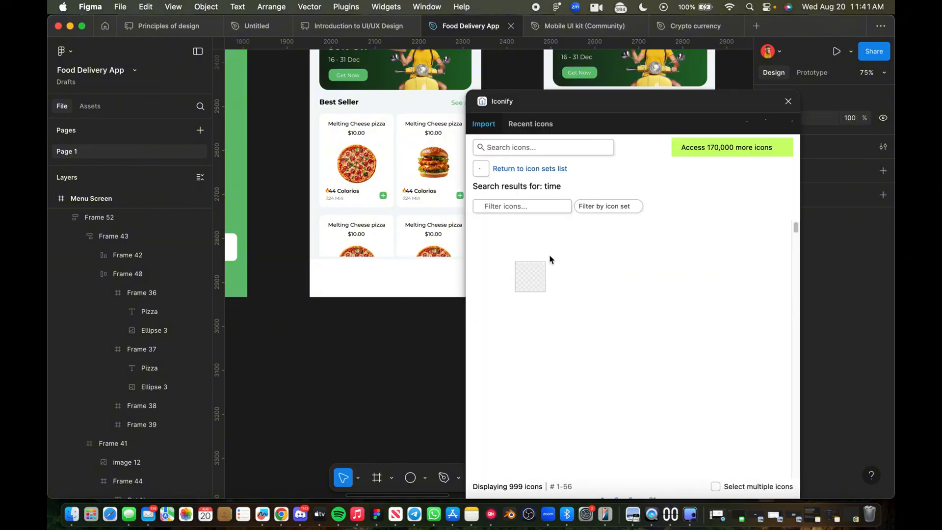
pyautogui.hscroll(10, 408, 308)
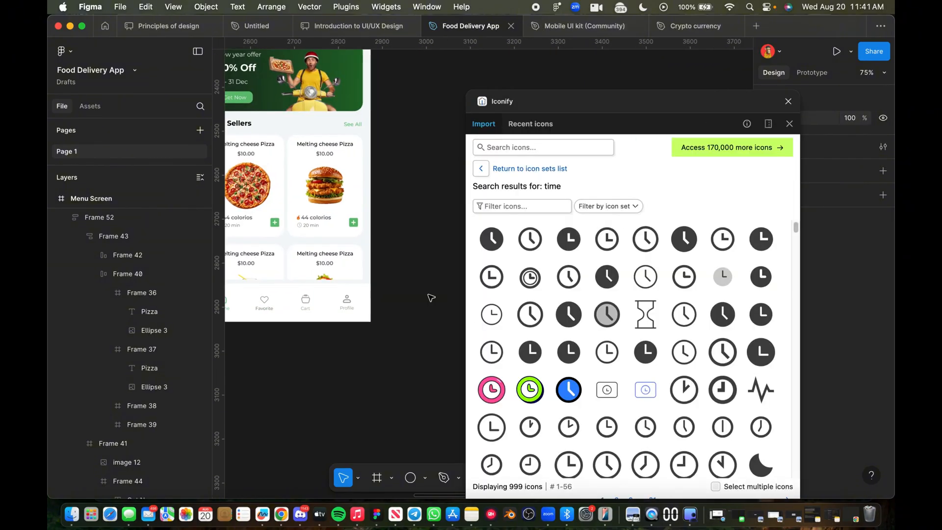
pyautogui.hscroll(-3, 332, 304)
pyautogui.click(523, 147)
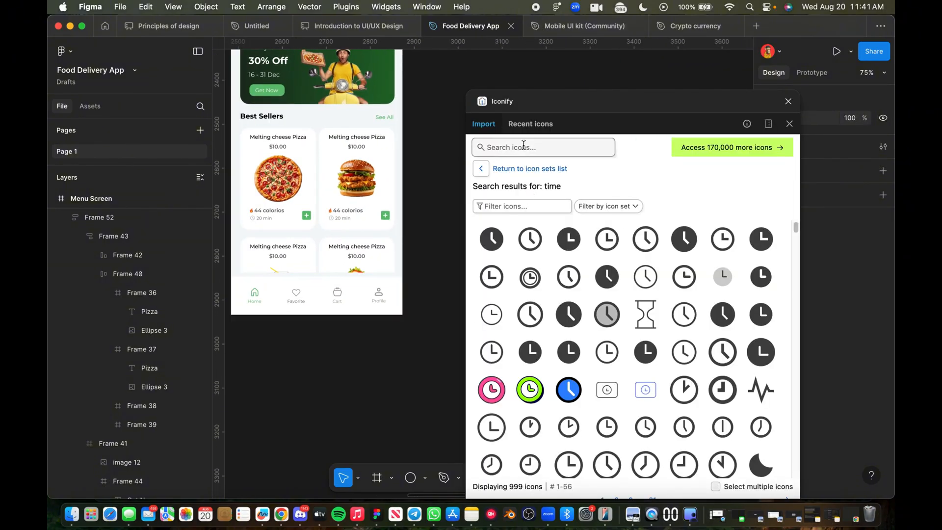
pyautogui.write('hom')
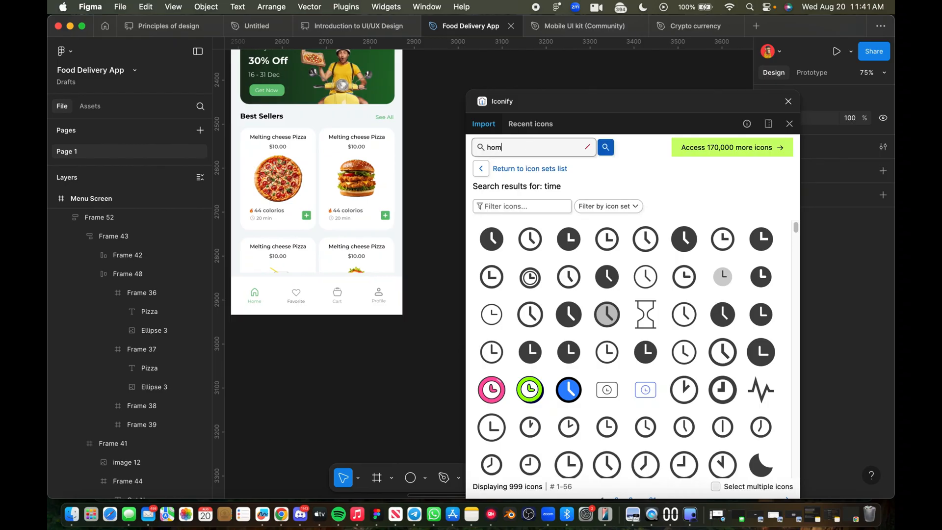
pyautogui.write('e')
pyautogui.press('Return')
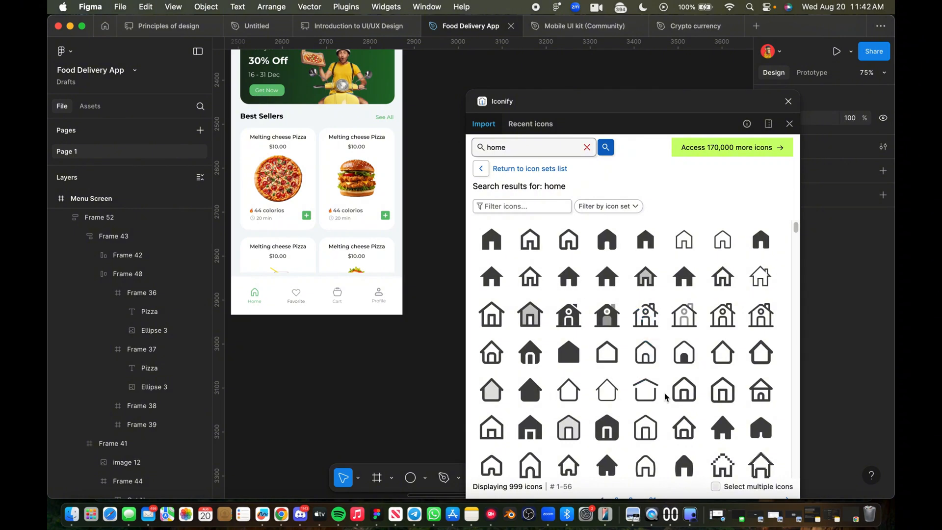
# Step: Import the lucide:home icon and place it in a new frame about 364 × 94 drawn below the reference screen
pyautogui.moveTo(686, 391); pyautogui.dragTo(366, 372)
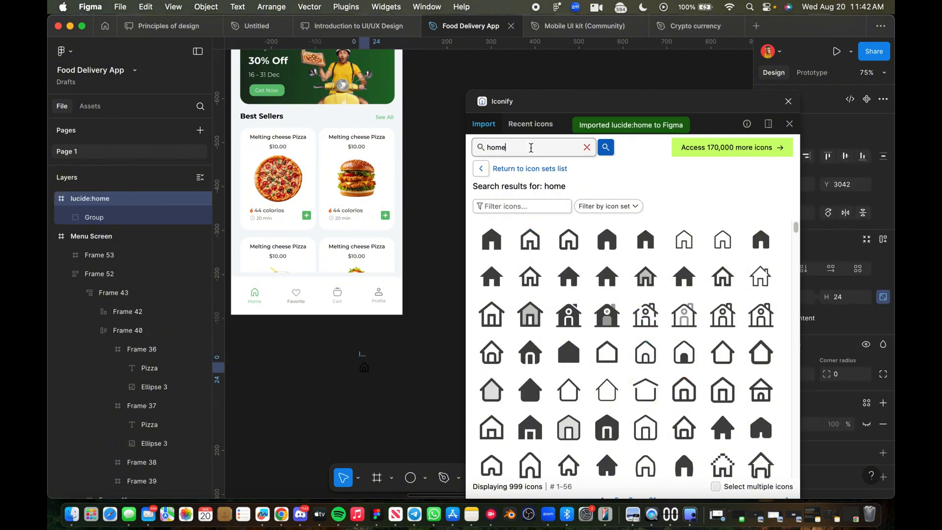
pyautogui.doubleClick(531, 147)
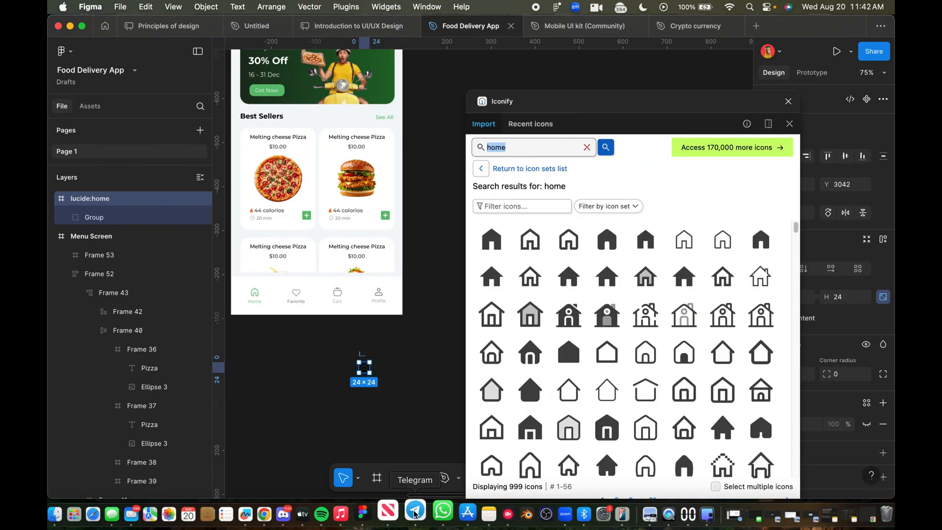
pyautogui.click(376, 476)
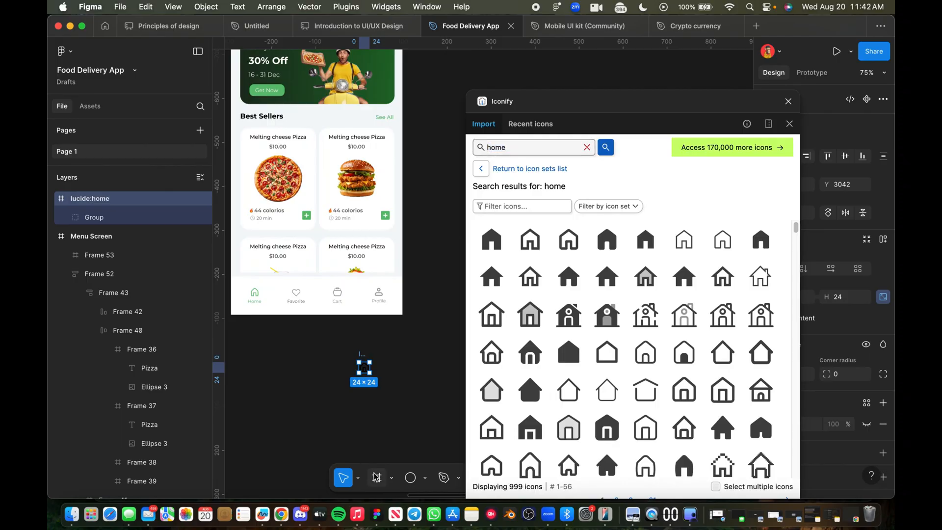
pyautogui.moveTo(269, 392); pyautogui.dragTo(429, 433)
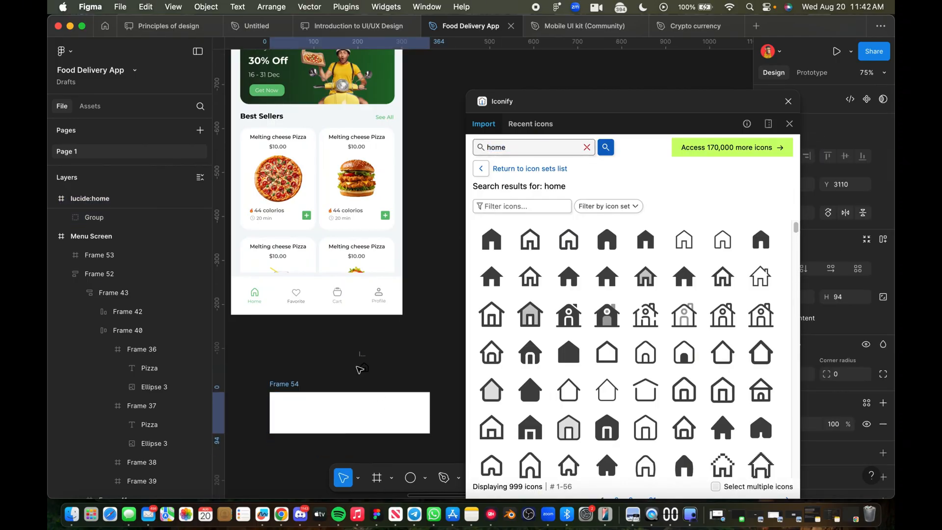
pyautogui.click(366, 367)
pyautogui.moveTo(374, 405); pyautogui.dragTo(372, 408)
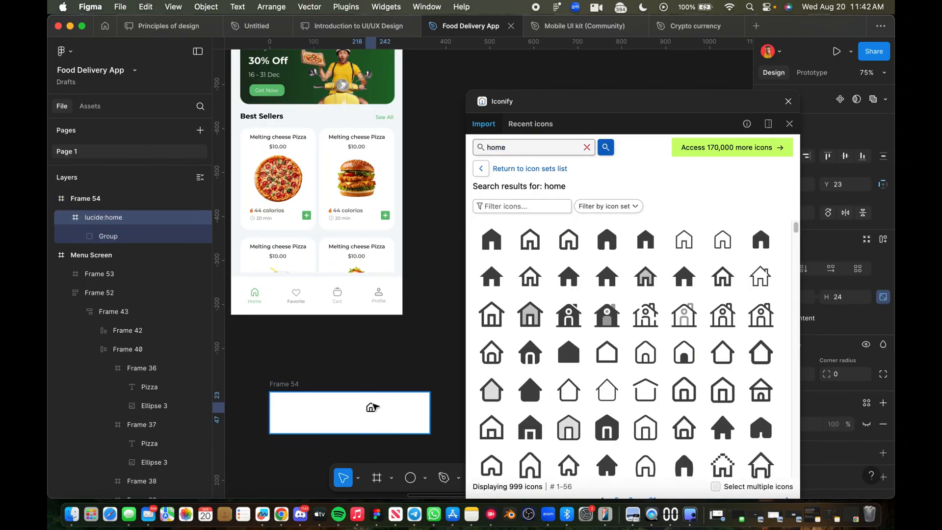
# Step: Search Iconify for "like" and import the weui:like-outlined heart into the frame holding the home icon
pyautogui.click(530, 144)
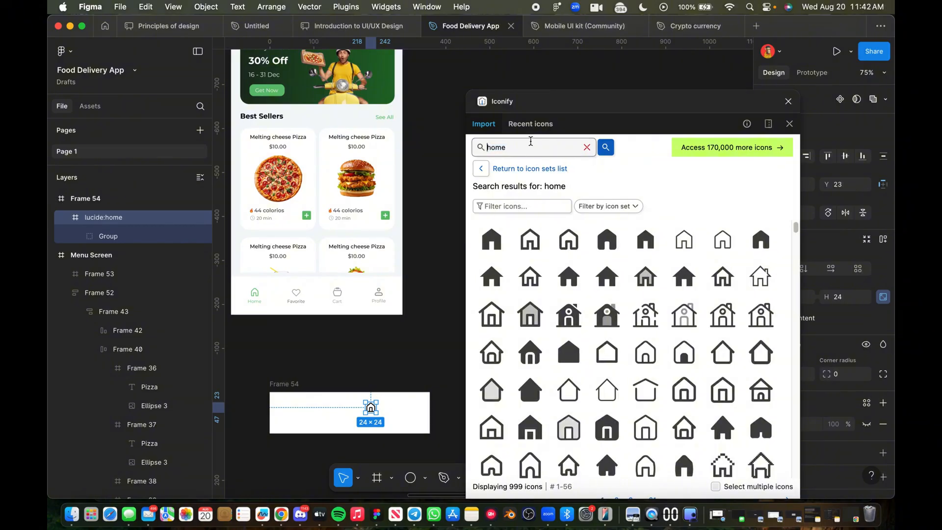
pyautogui.doubleClick(531, 141)
pyautogui.press('BackSpace')
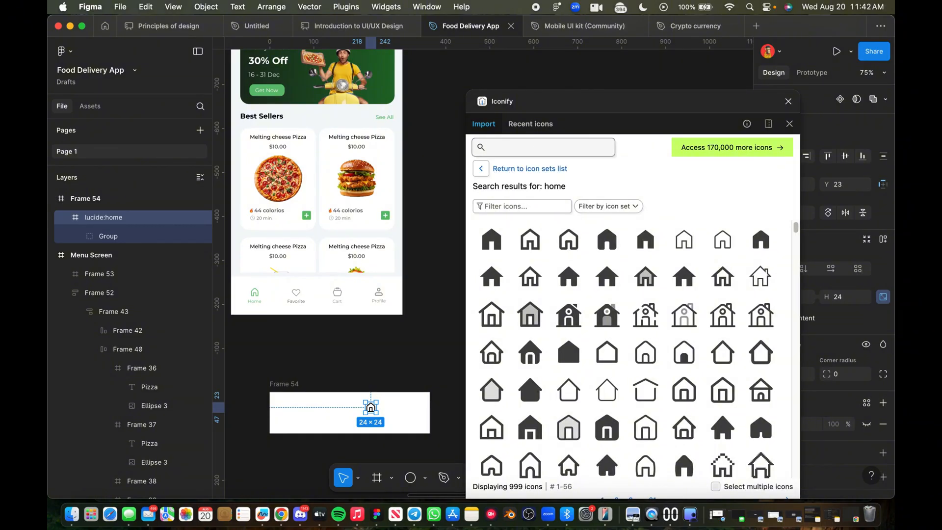
pyautogui.write('like')
pyautogui.press('Return')
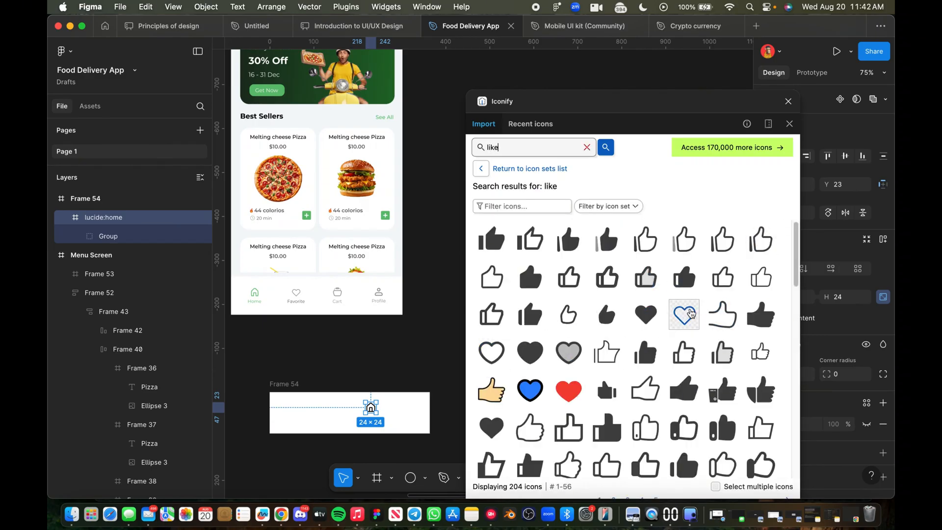
pyautogui.moveTo(684, 315); pyautogui.dragTo(324, 408)
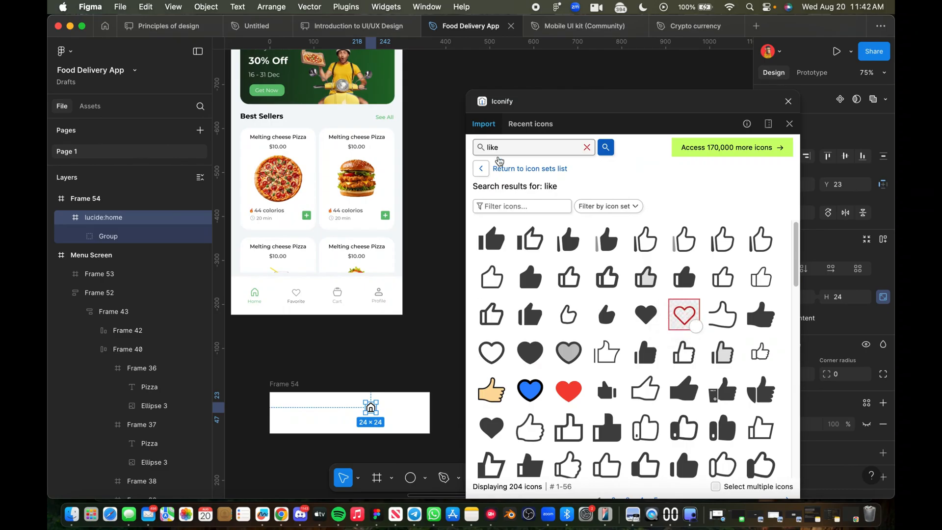
# Step: Search Iconify for "cart" and add the solar:cart-broken icon to the same frame beside the home icon
pyautogui.doubleClick(503, 151)
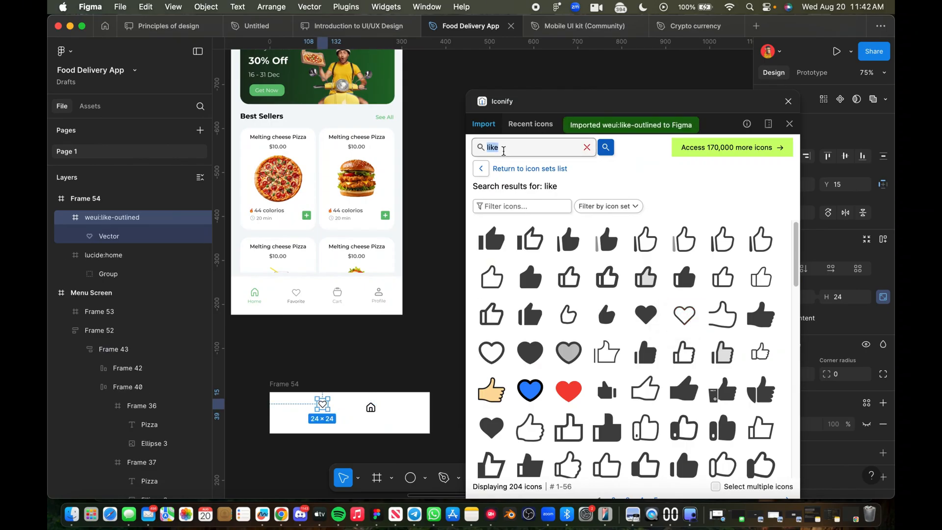
pyautogui.press('BackSpace')
pyautogui.write('cart')
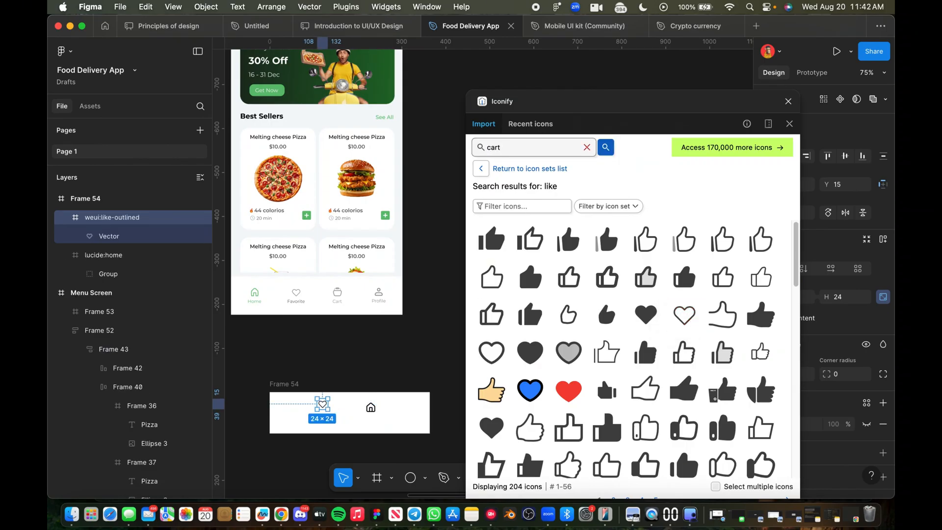
pyautogui.press('Return')
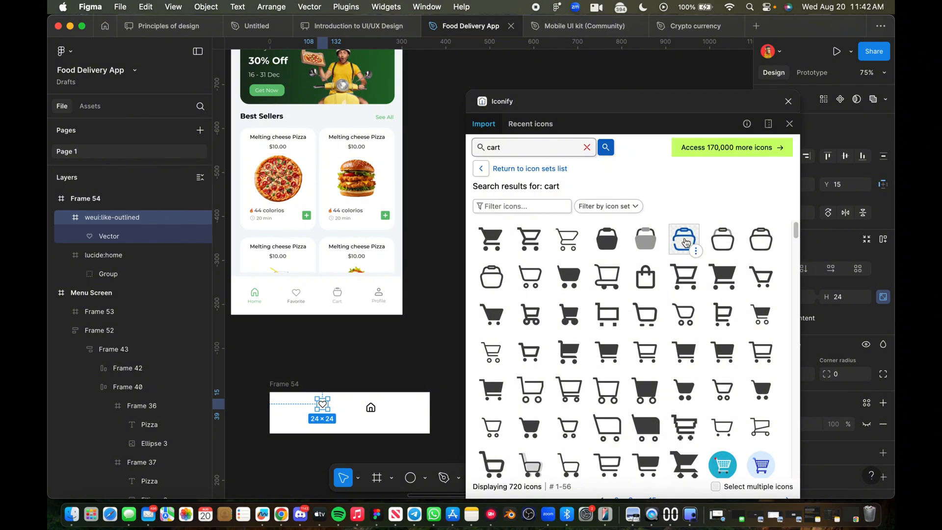
pyautogui.moveTo(684, 239); pyautogui.dragTo(400, 401)
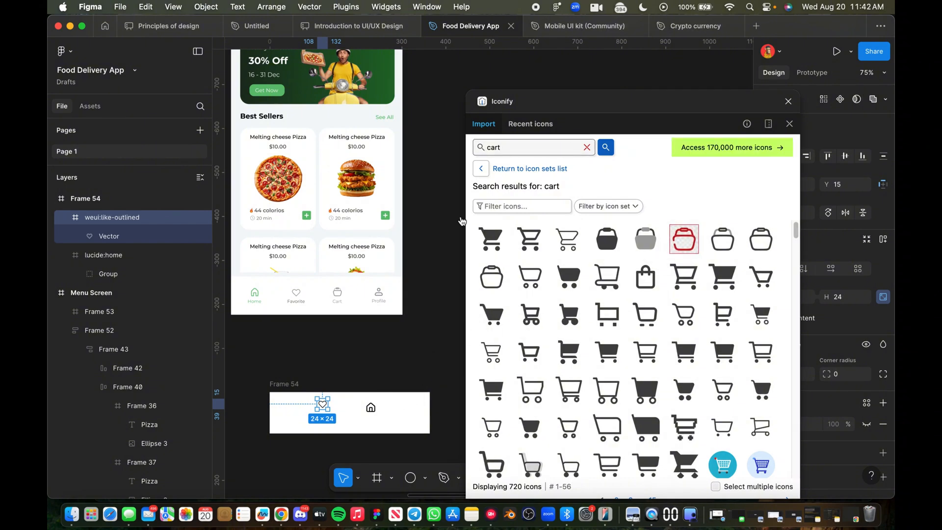
# Step: Search Iconify for "profile", add the iconamoon:profile icon to the icon frame and close the plugin
pyautogui.doubleClick(490, 149)
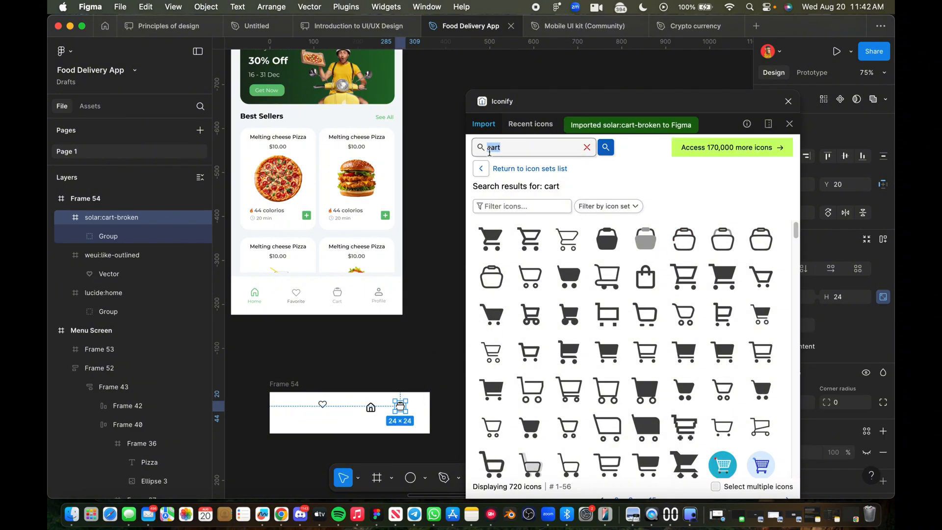
pyautogui.press('BackSpace')
pyautogui.write('profi')
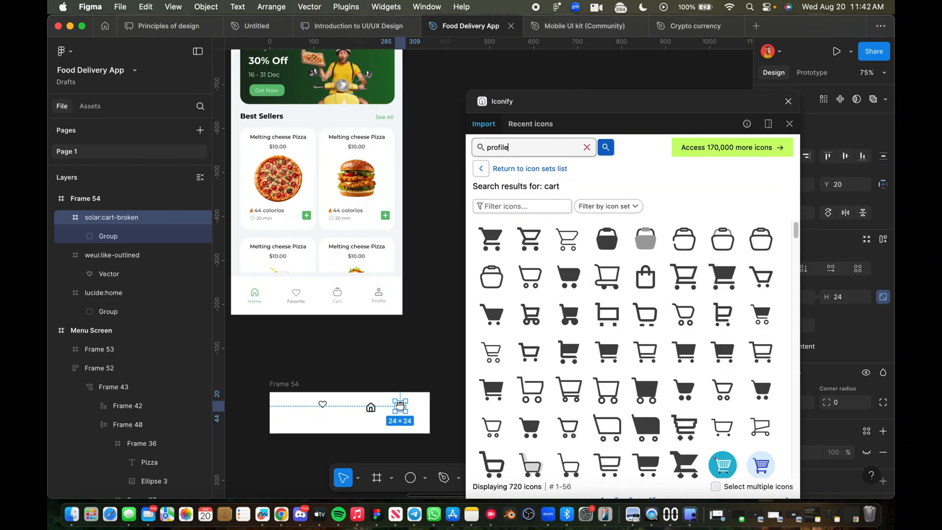
pyautogui.write('le')
pyautogui.press('Return')
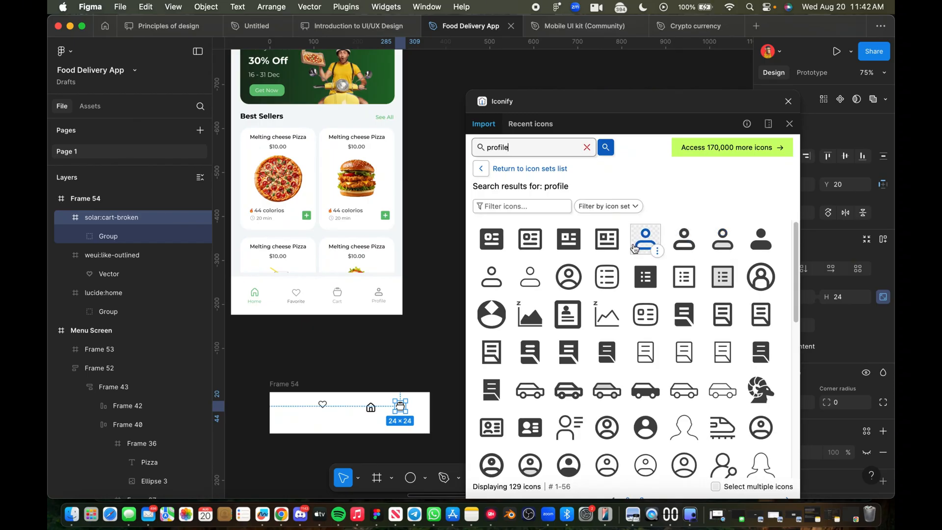
pyautogui.moveTo(633, 246); pyautogui.dragTo(288, 414)
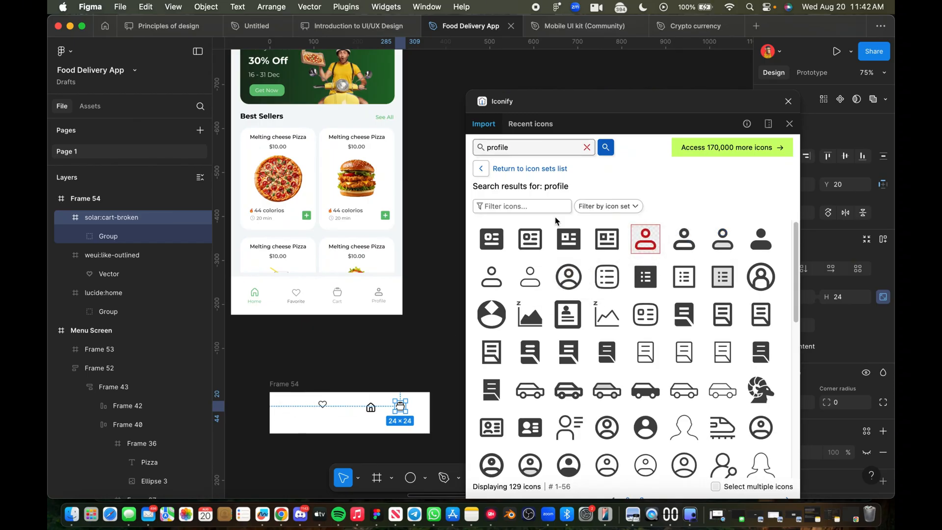
pyautogui.click(788, 101)
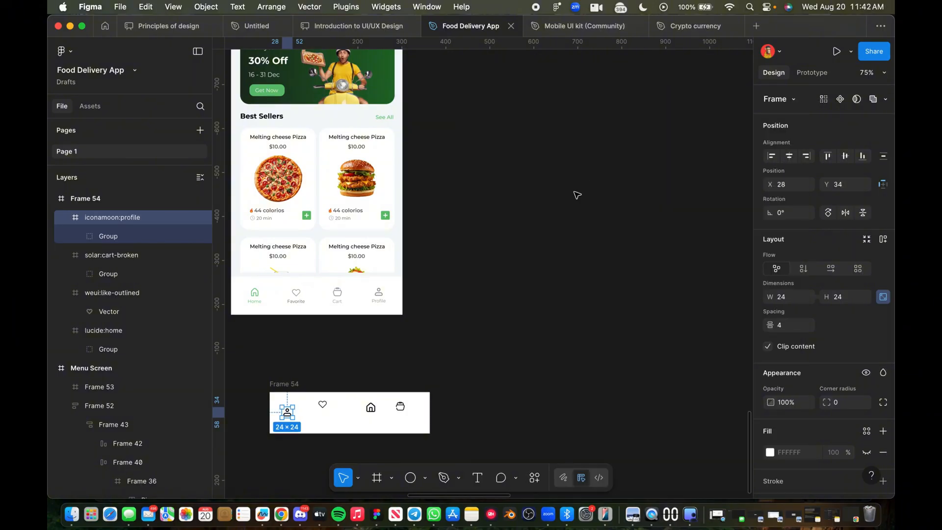
# Step: Shift the icon frame lower and draw a new frame about 78 × 76 just beneath the reference's Home tab
pyautogui.hscroll(-5, 535, 317)
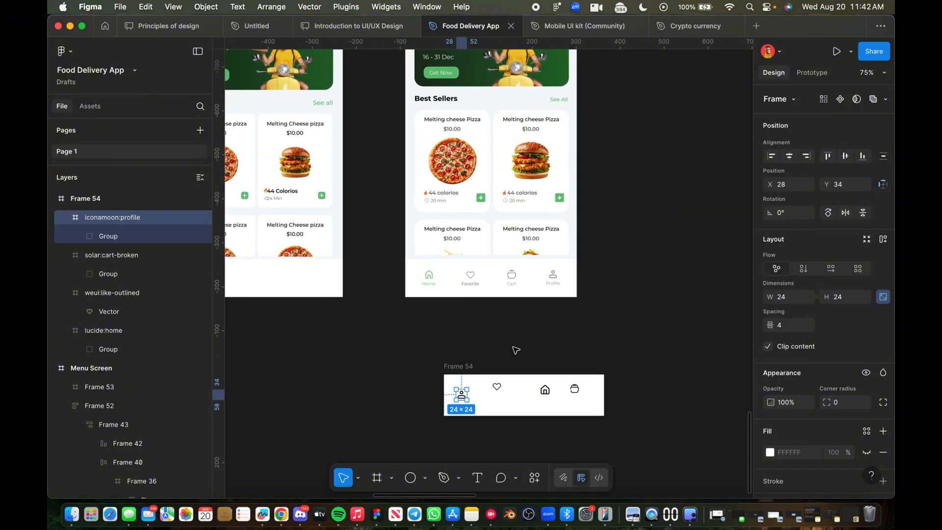
pyautogui.click(501, 405)
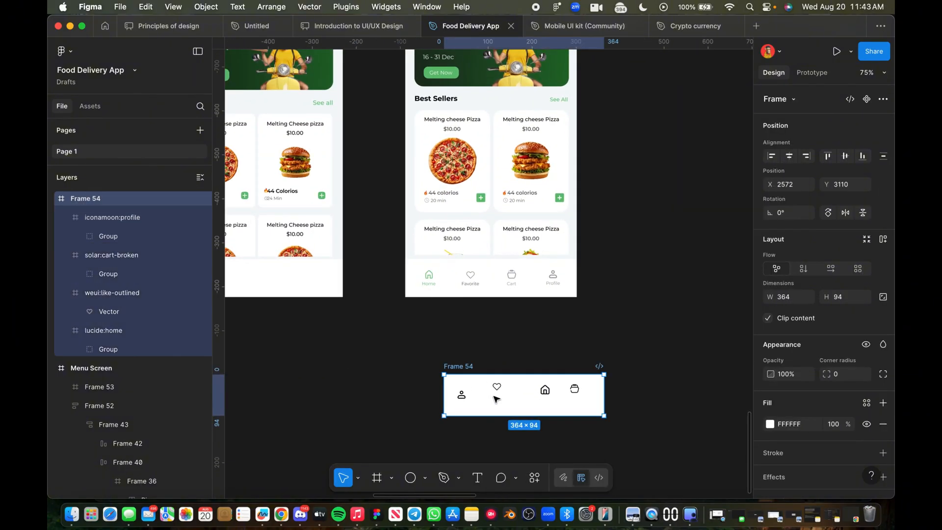
pyautogui.moveTo(501, 404); pyautogui.dragTo(499, 427)
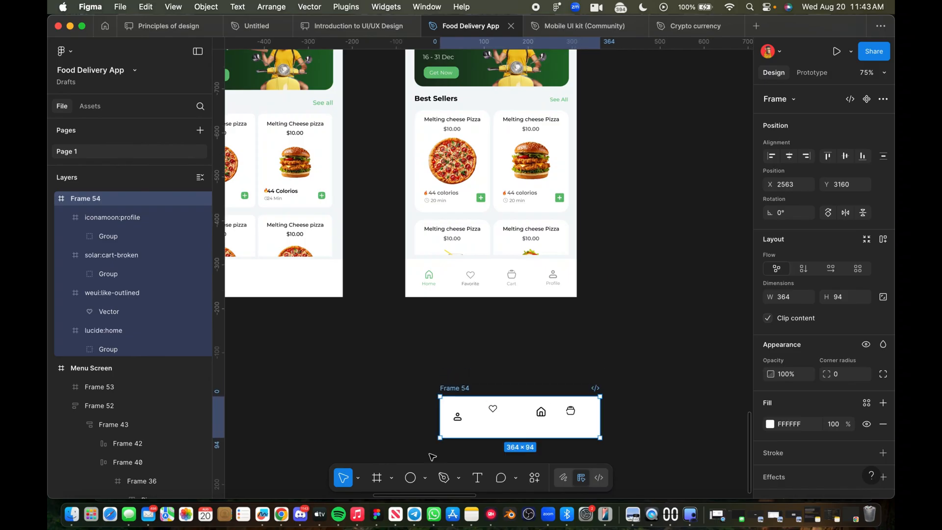
pyautogui.click(377, 477)
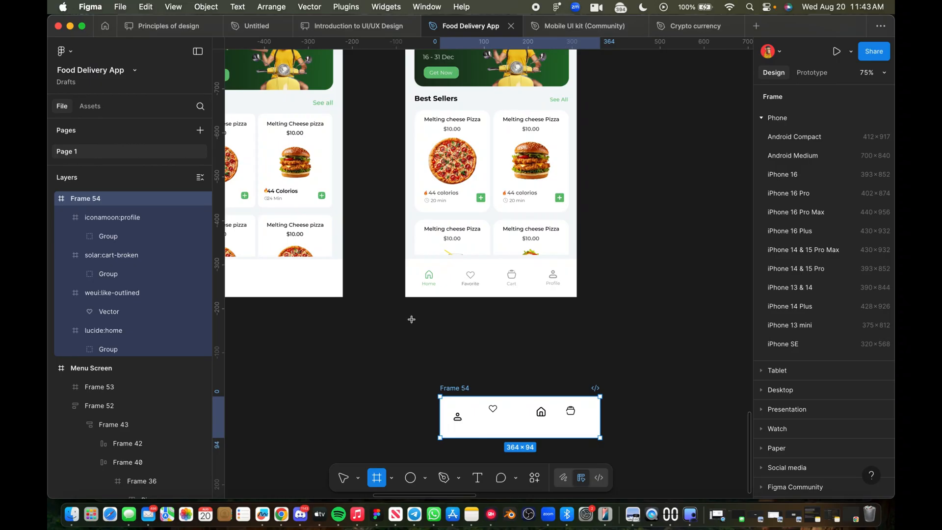
pyautogui.moveTo(411, 318); pyautogui.dragTo(445, 352)
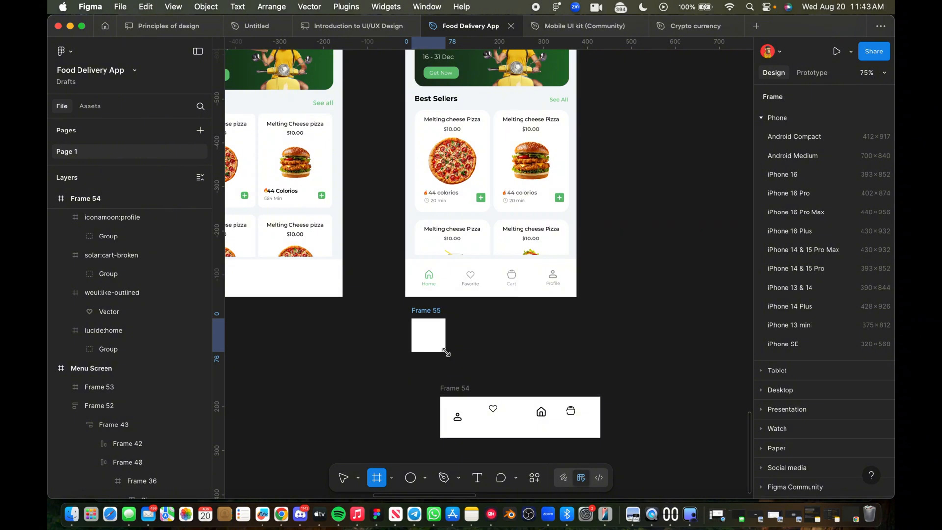
pyautogui.click(484, 342)
# Step: Move the home icon's group out of the icon frame into the upper middle of the small square frame
pyautogui.scroll(1, 469, 422)
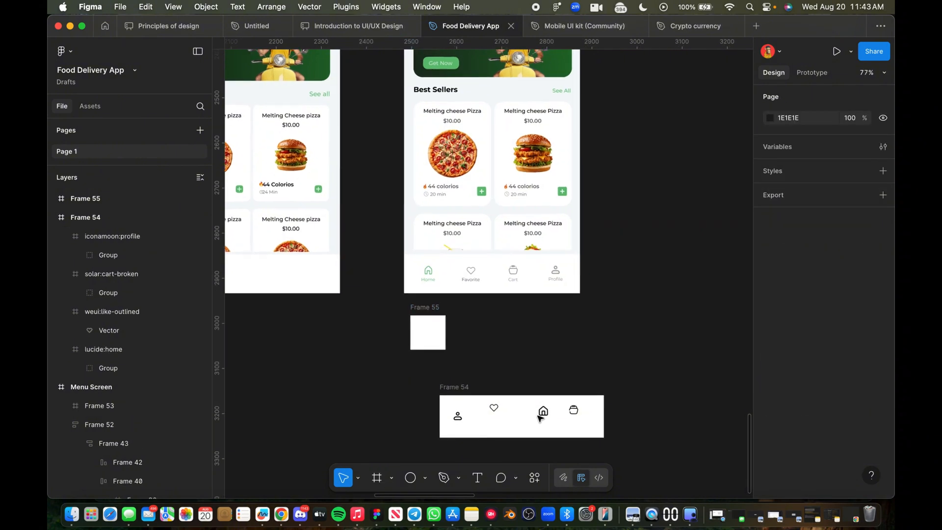
pyautogui.click(542, 413)
pyautogui.click(542, 413)
pyautogui.moveTo(542, 413); pyautogui.dragTo(428, 332)
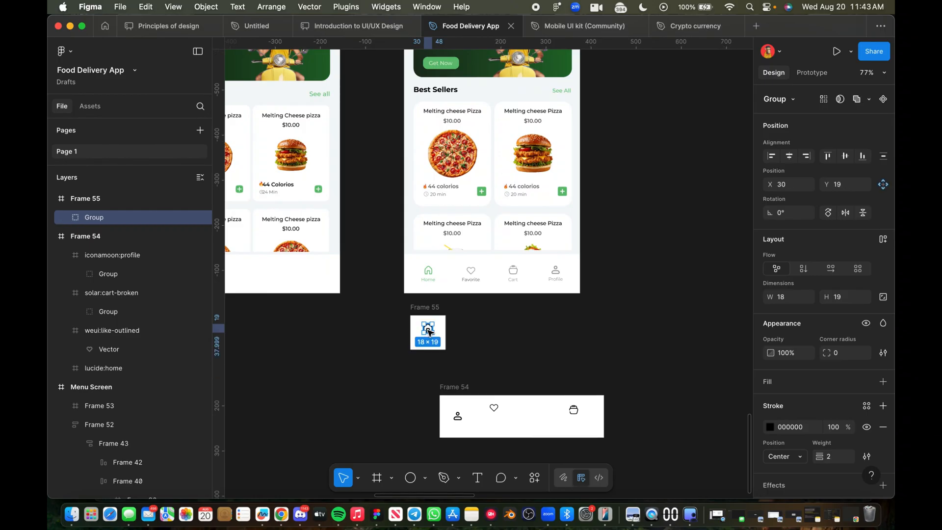
pyautogui.click(472, 350)
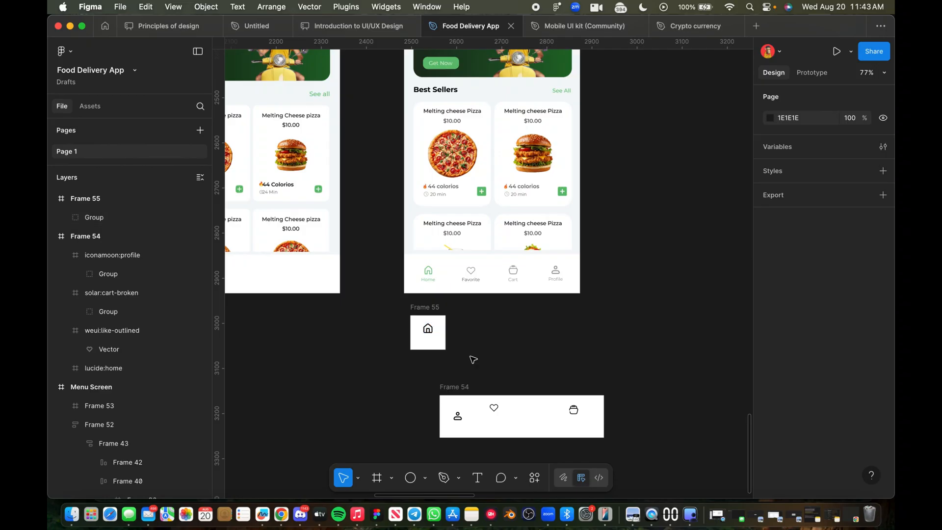
# Step: Add the text "Home" below the home icon in the small frame, positioned at about X 16, Y 45
pyautogui.scroll(3, 428, 352)
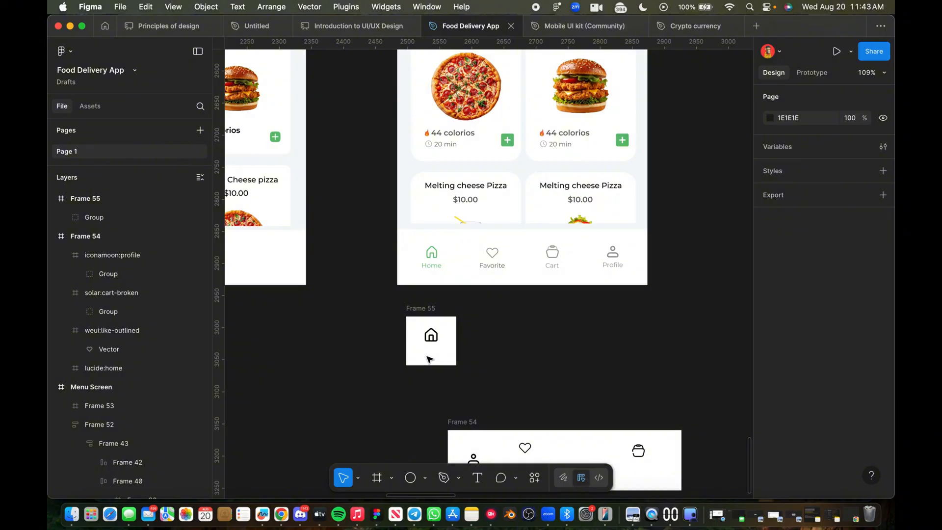
pyautogui.click(479, 477)
pyautogui.click(424, 350)
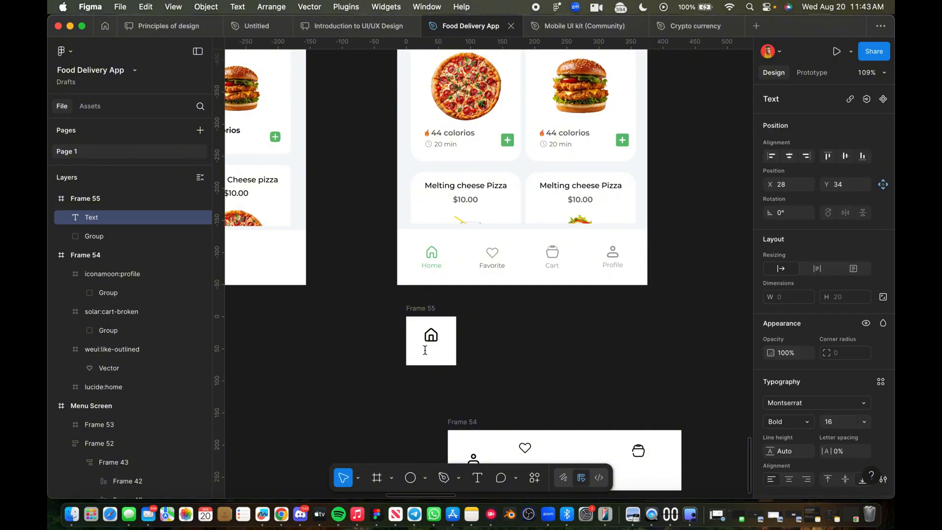
pyautogui.write('Home')
pyautogui.press('Escape')
pyautogui.moveTo(441, 355); pyautogui.dragTo(439, 359)
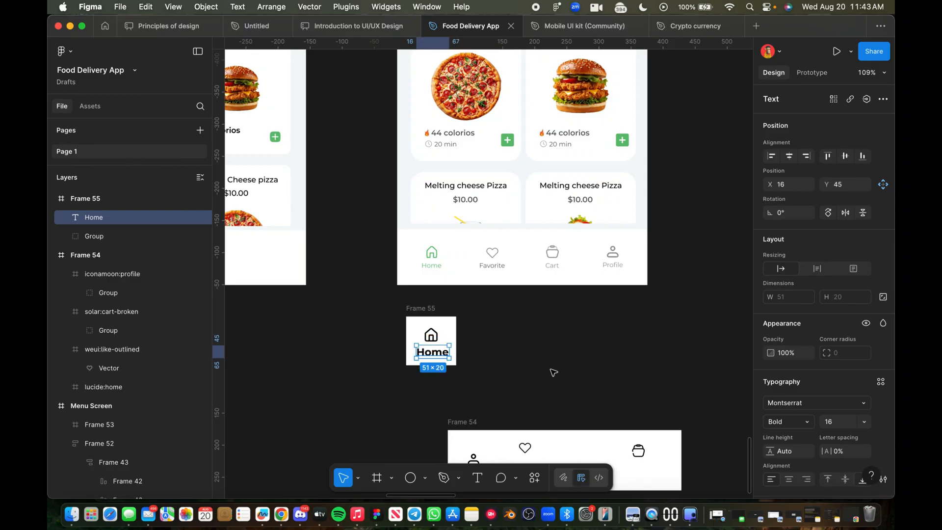
# Step: Set the Home label to Montserrat Regular at size 14
pyautogui.click(808, 421)
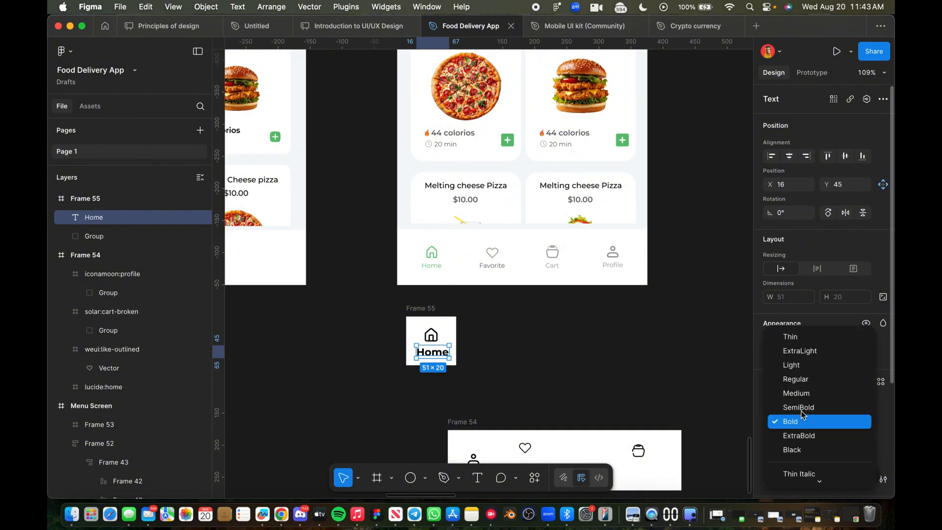
pyautogui.click(798, 384)
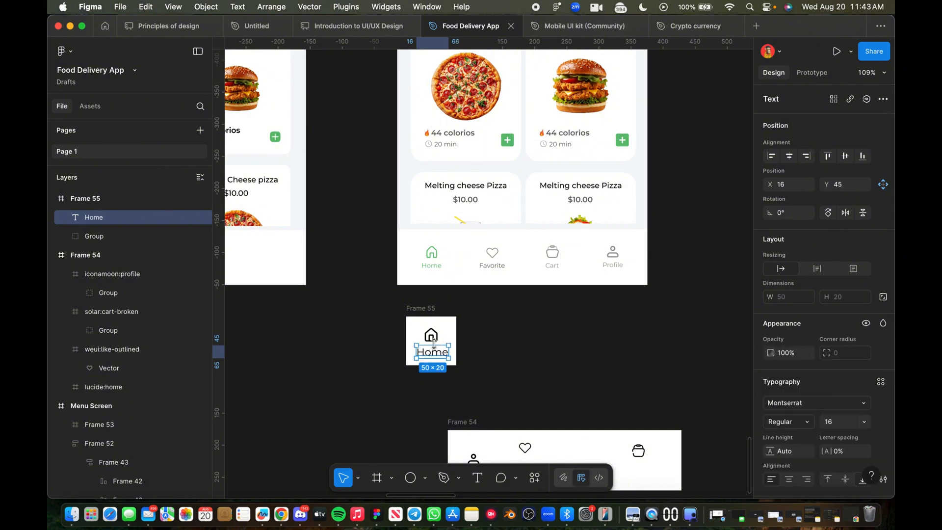
pyautogui.click(853, 423)
pyautogui.write('14')
pyautogui.press('Return')
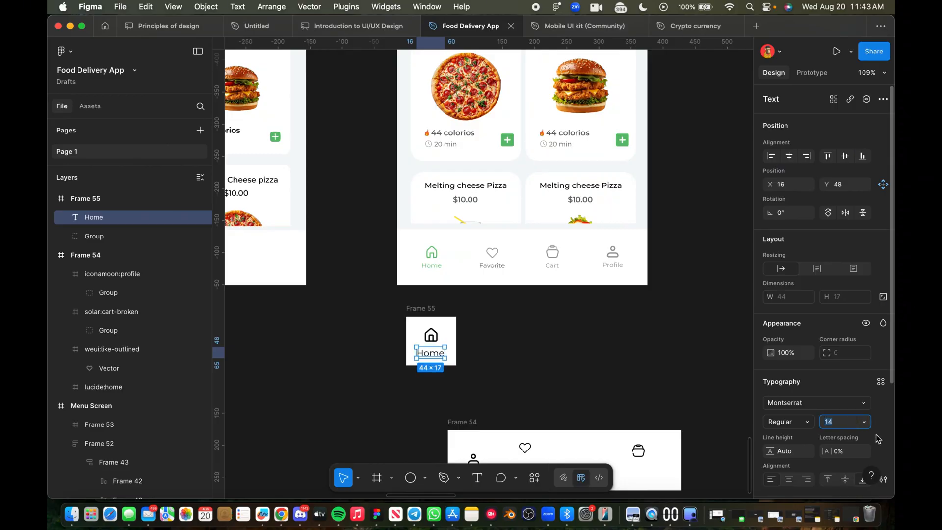
# Step: Nudge the Home label to X 17 so it is centred under the icon, and select the frame containing both
pyautogui.click(462, 330)
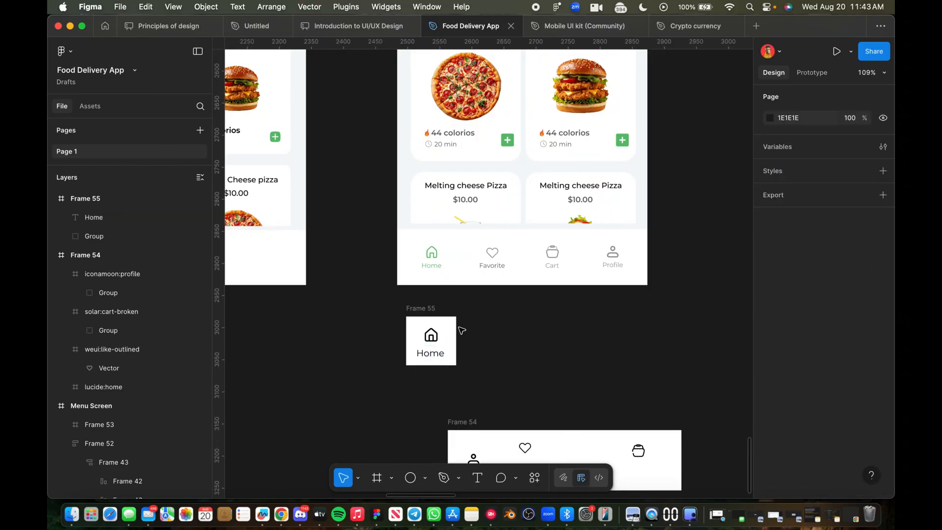
pyautogui.click(432, 358)
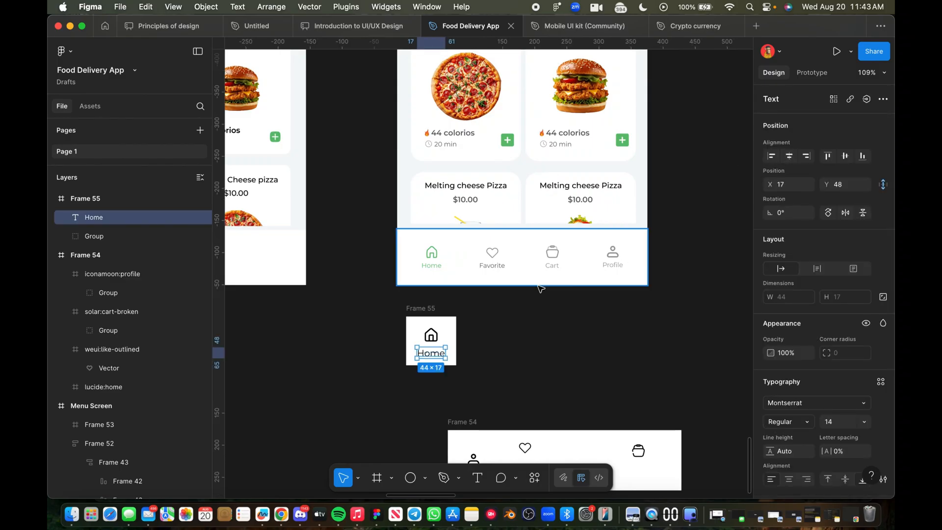
pyautogui.click(516, 332)
pyautogui.click(416, 324)
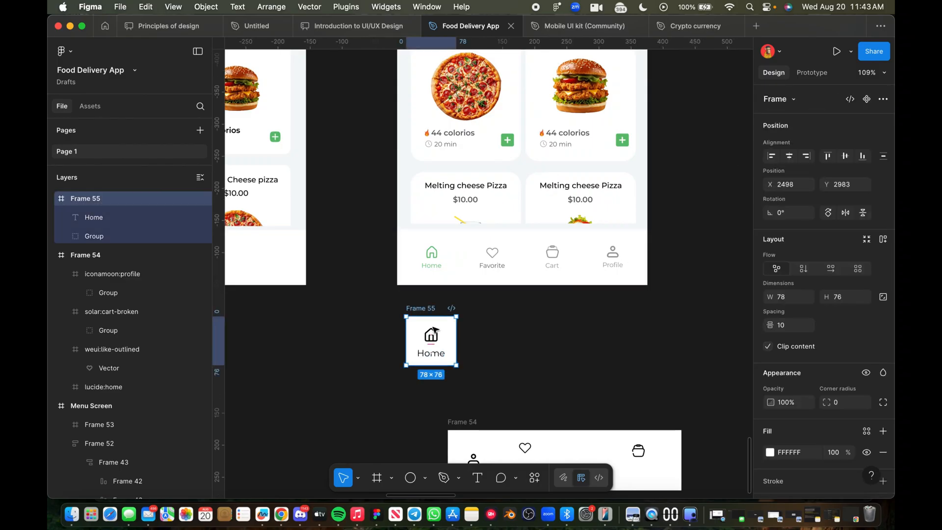
# Step: Duplicate the Home tab frame beside the original, placing the copy level with it at X 2623, Y 2983
pyautogui.click(431, 336)
pyautogui.click(512, 324)
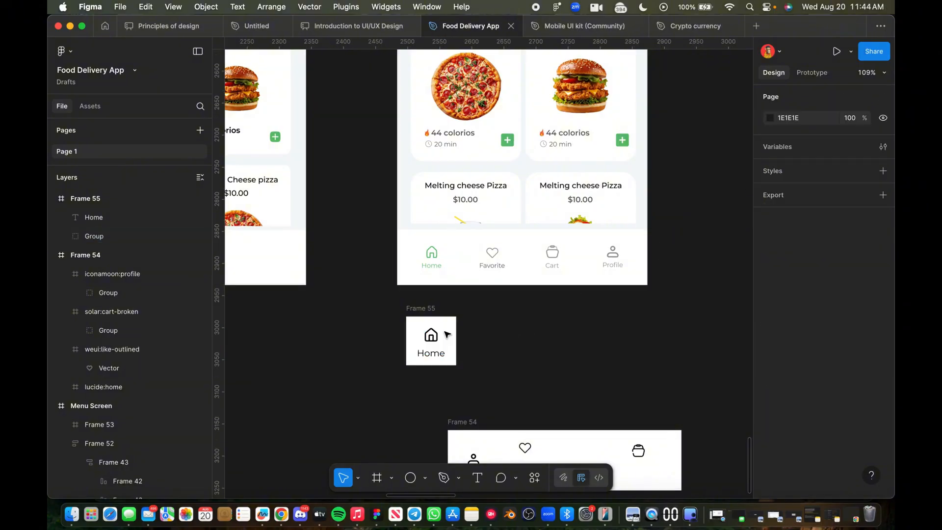
pyautogui.click(440, 338)
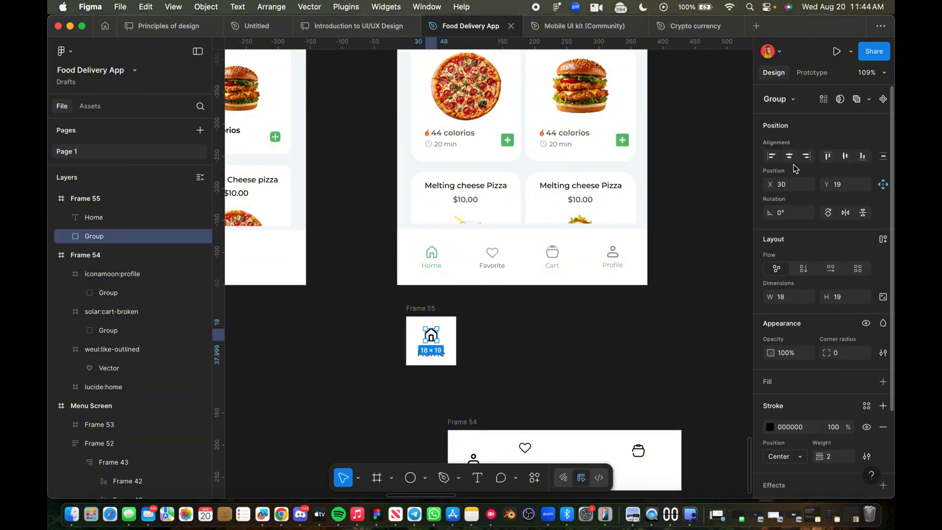
pyautogui.click(425, 308)
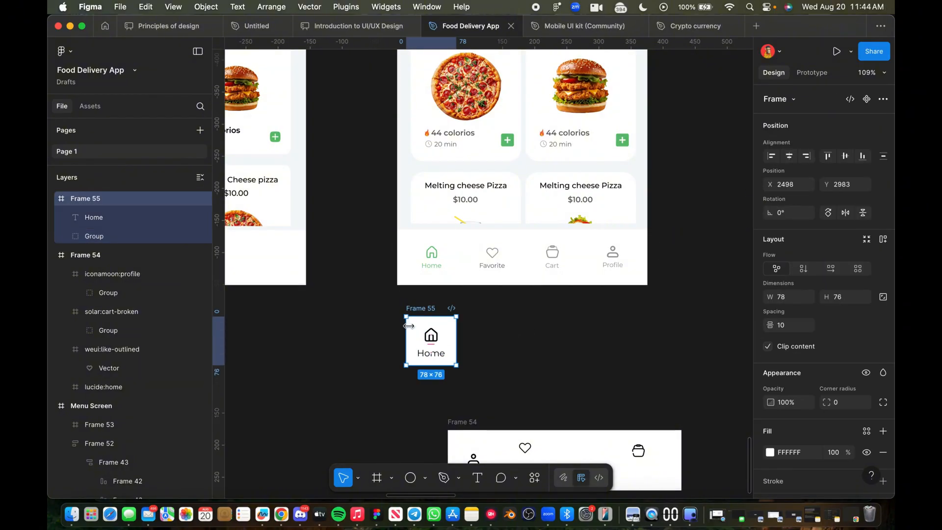
pyautogui.moveTo(430, 346); pyautogui.dragTo(509, 347)
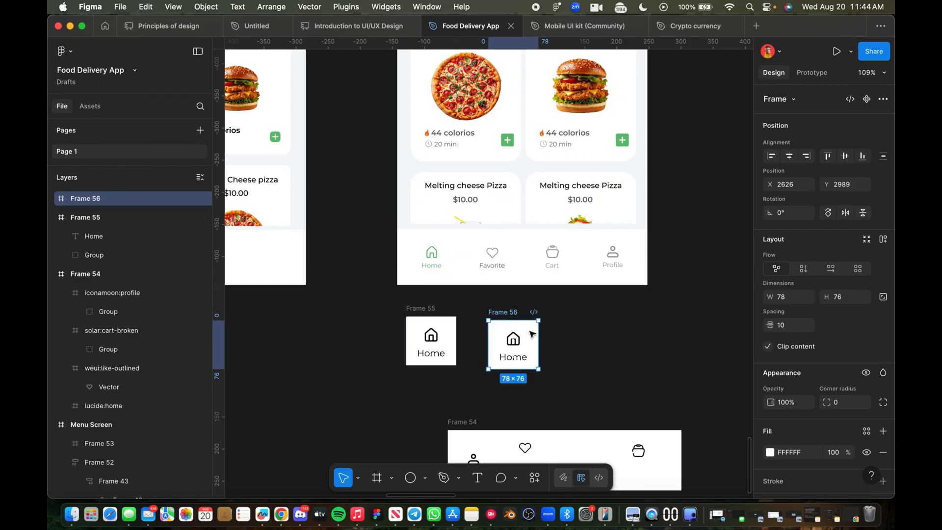
pyautogui.press('Escape')
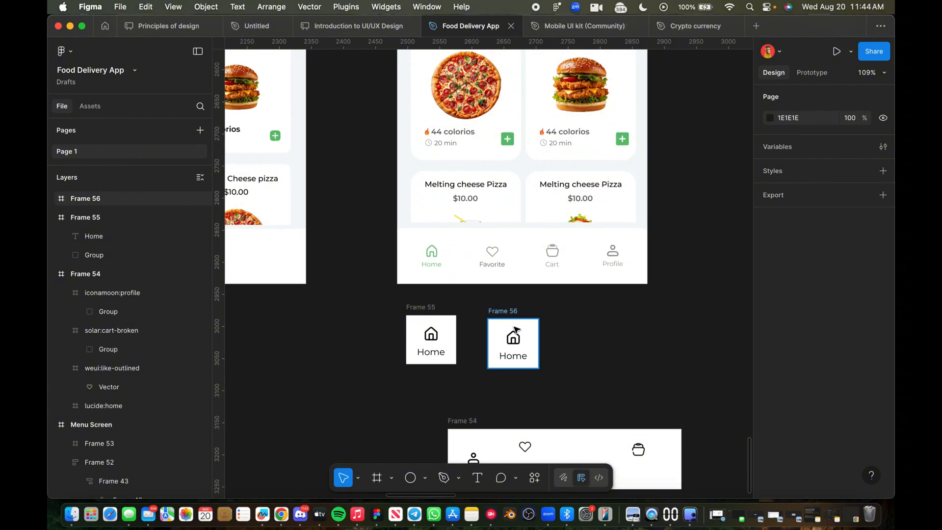
pyautogui.click(525, 341)
pyautogui.moveTo(526, 340); pyautogui.dragTo(525, 339)
# Step: Replace the home icon in the second tab frame with a copy of the heart icon at X 27, Y 14
pyautogui.scroll(-2, 523, 420)
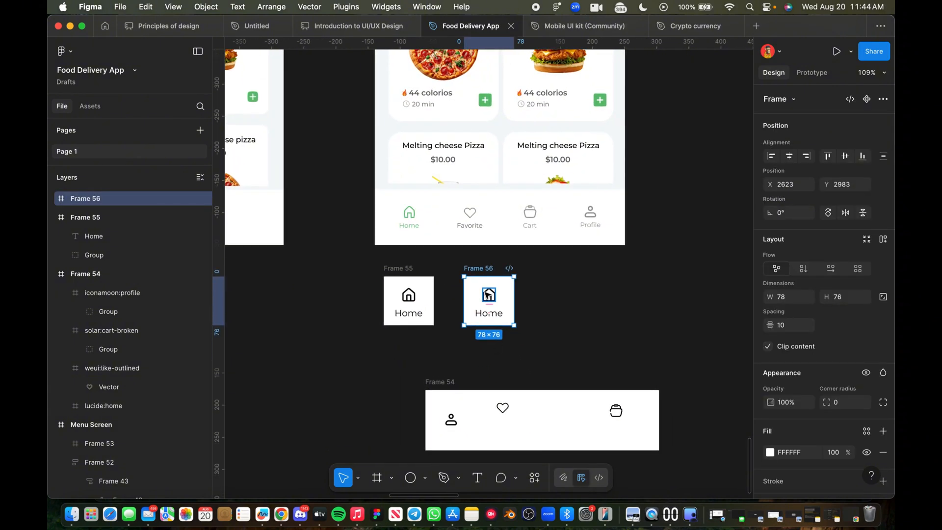
pyautogui.click(488, 294)
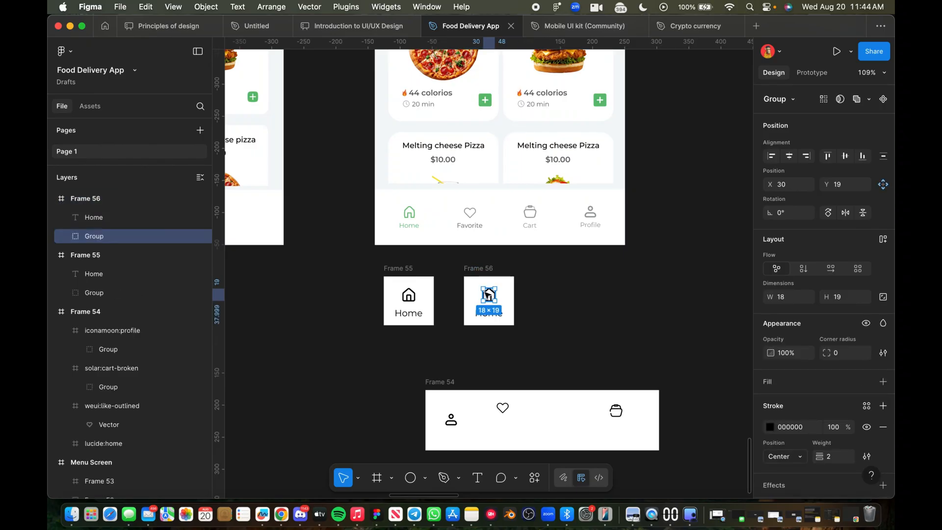
pyautogui.press('Delete')
pyautogui.click(507, 407)
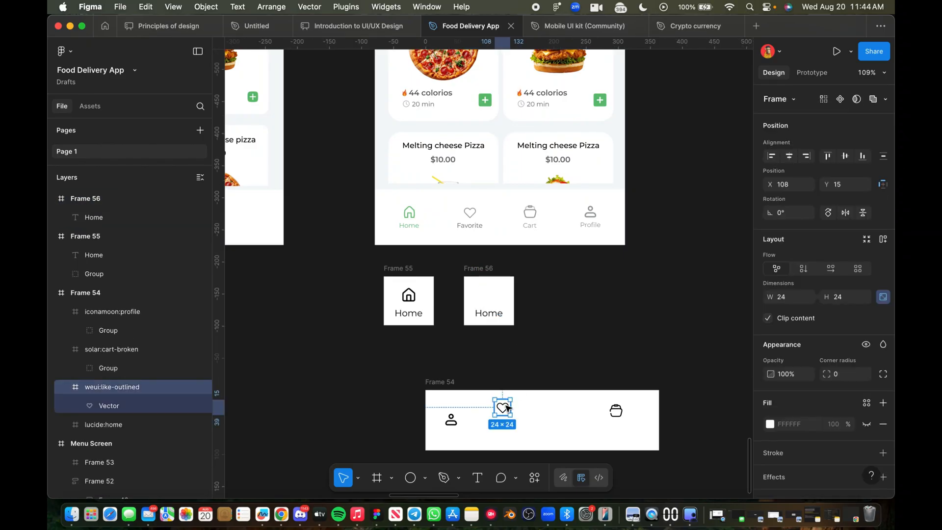
pyautogui.moveTo(507, 407); pyautogui.dragTo(493, 296)
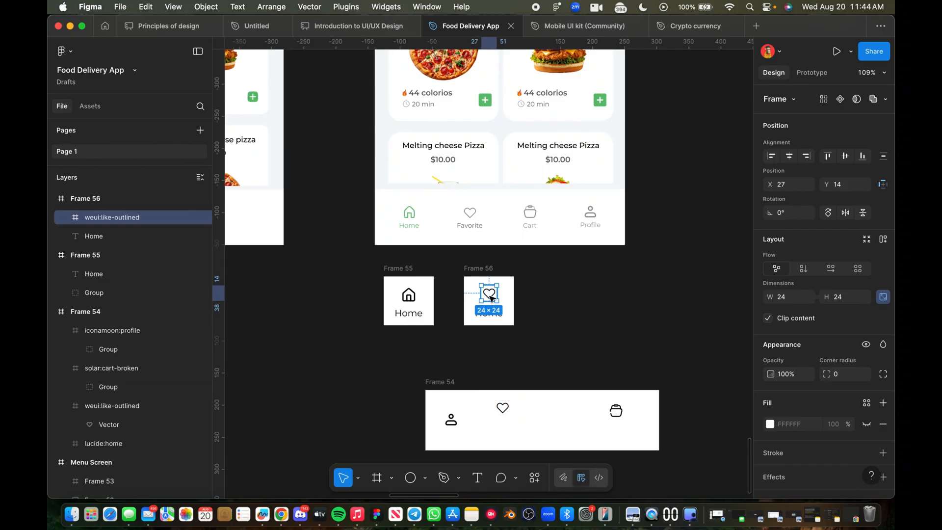
# Step: Place a horizontal ruler guide along the home icon's base and lower the heart icon to Y 17 to meet it
pyautogui.scroll(5, 490, 293)
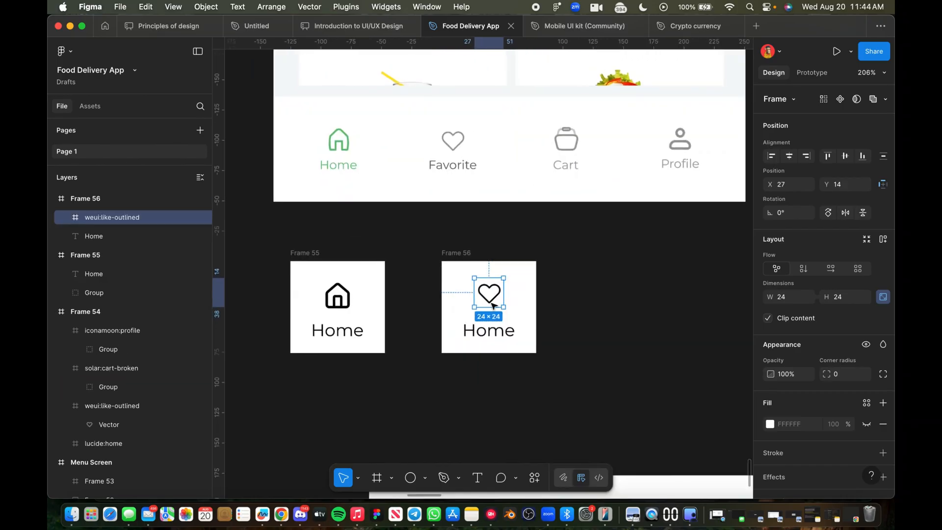
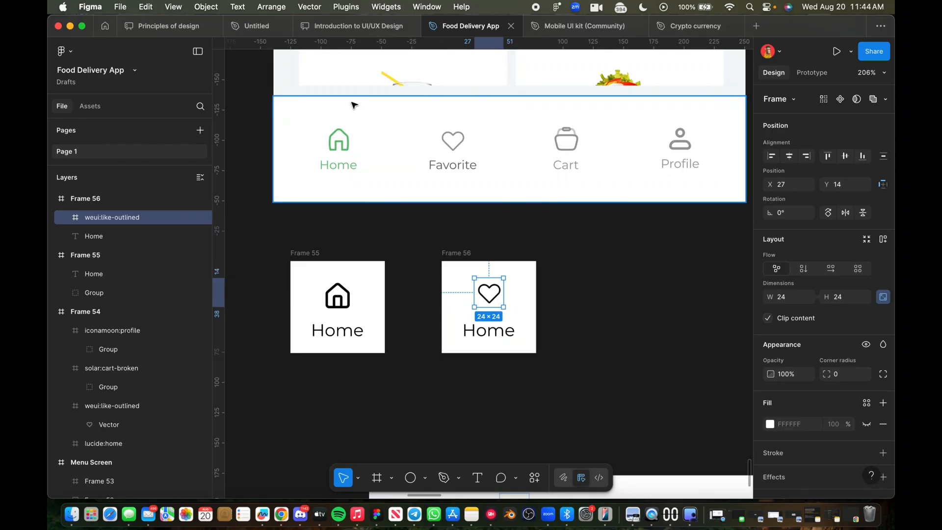
pyautogui.hotkey('shift', 'r')
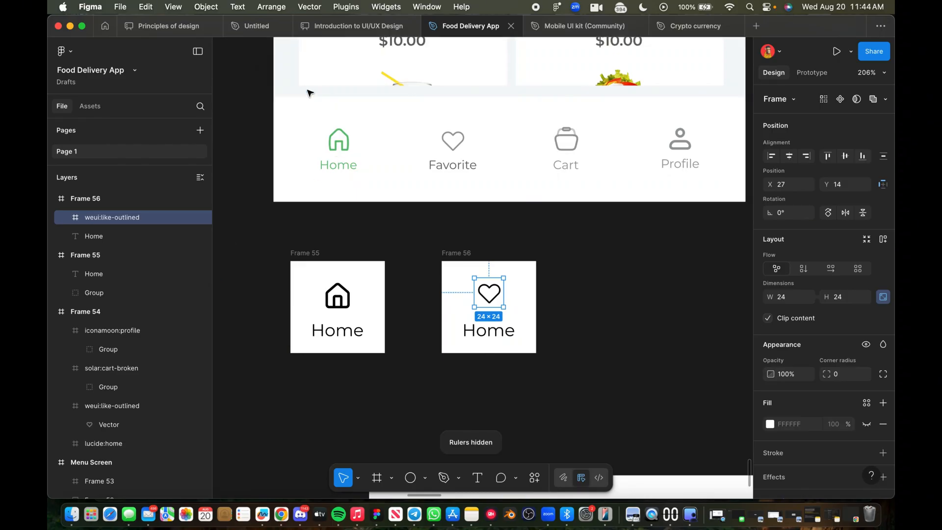
pyautogui.hotkey('shift', 'r')
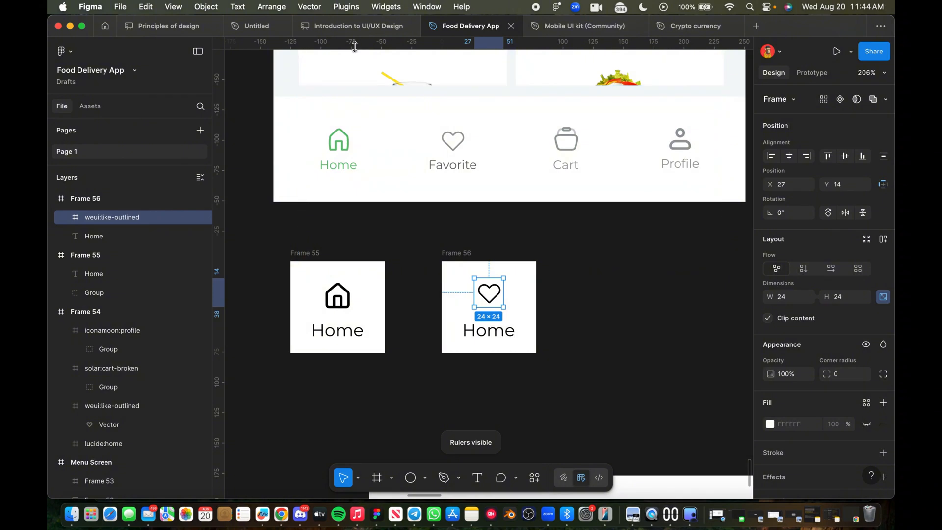
pyautogui.moveTo(355, 46); pyautogui.dragTo(393, 305)
pyautogui.scroll(5, 490, 314)
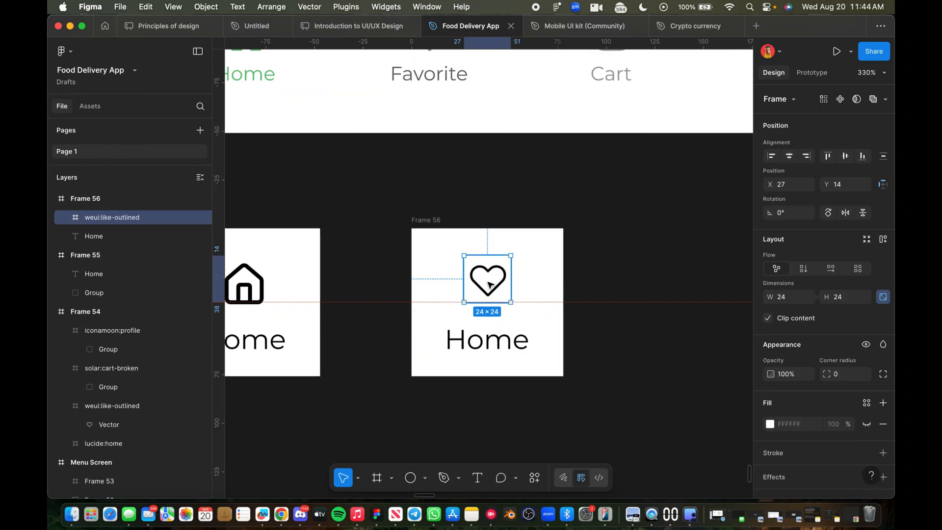
pyautogui.press('Down')
pyautogui.press('Down')
pyautogui.press('Down')
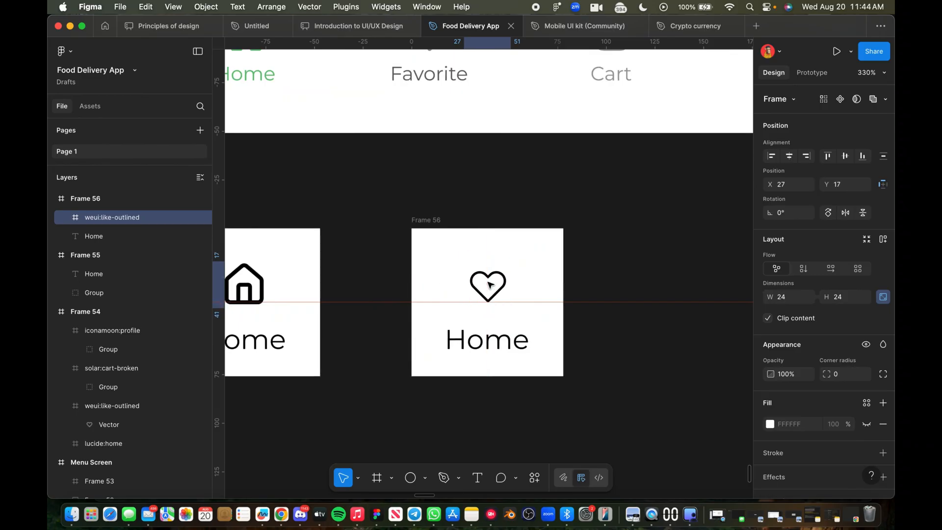
# Step: Change the label under the heart icon to "Favourite" and centre it horizontally in its frame
pyautogui.scroll(-5, 489, 284)
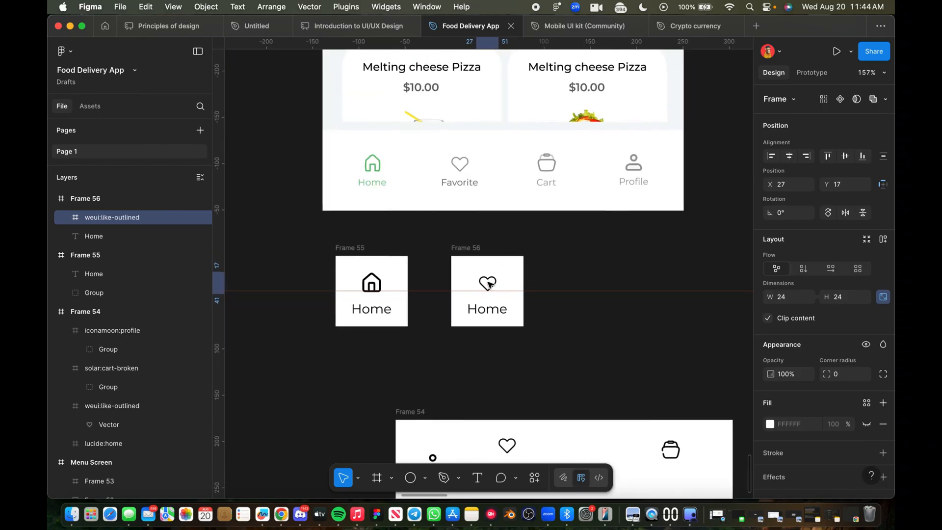
pyautogui.click(500, 310)
pyautogui.doubleClick(499, 309)
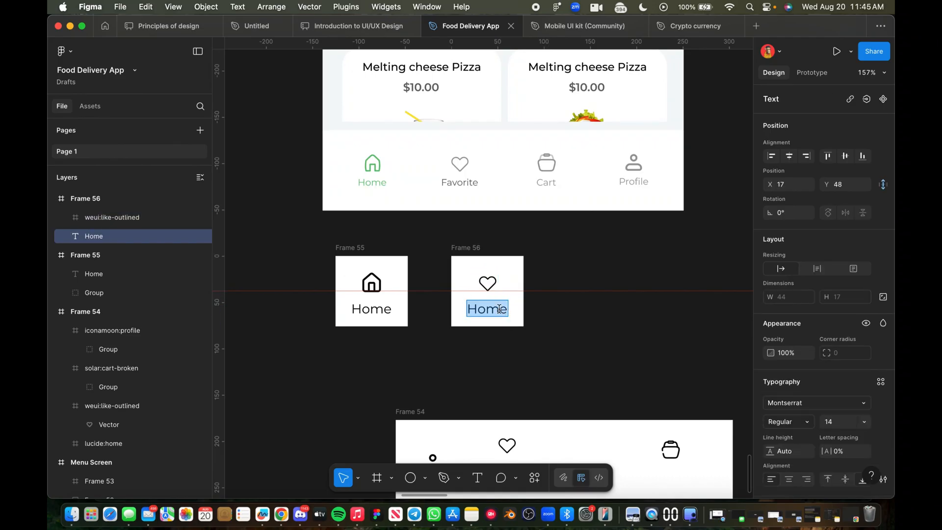
pyautogui.press('BackSpace')
pyautogui.write('Favo')
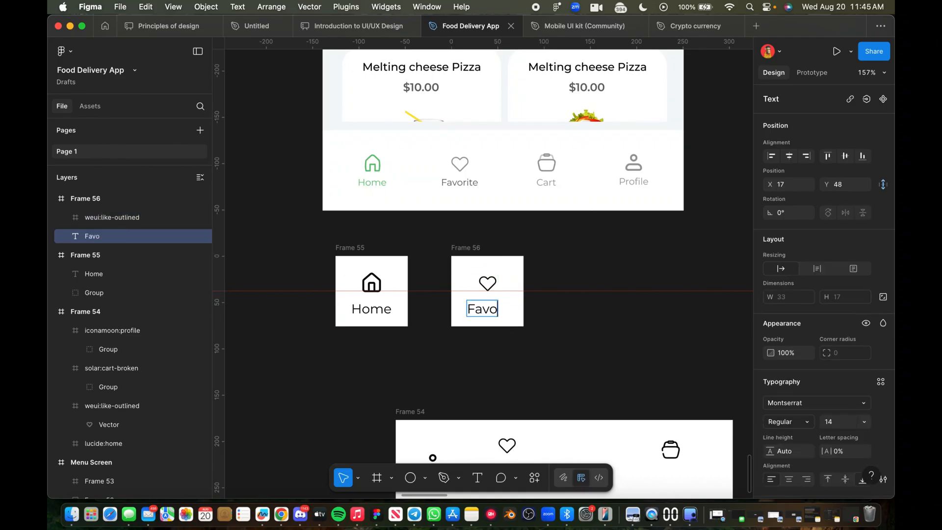
pyautogui.write('urite')
pyautogui.press('Escape')
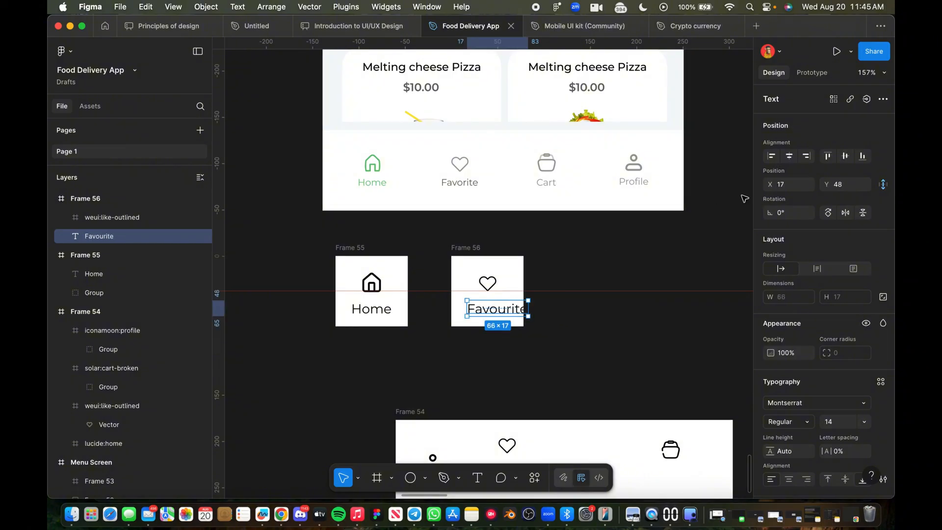
pyautogui.click(789, 155)
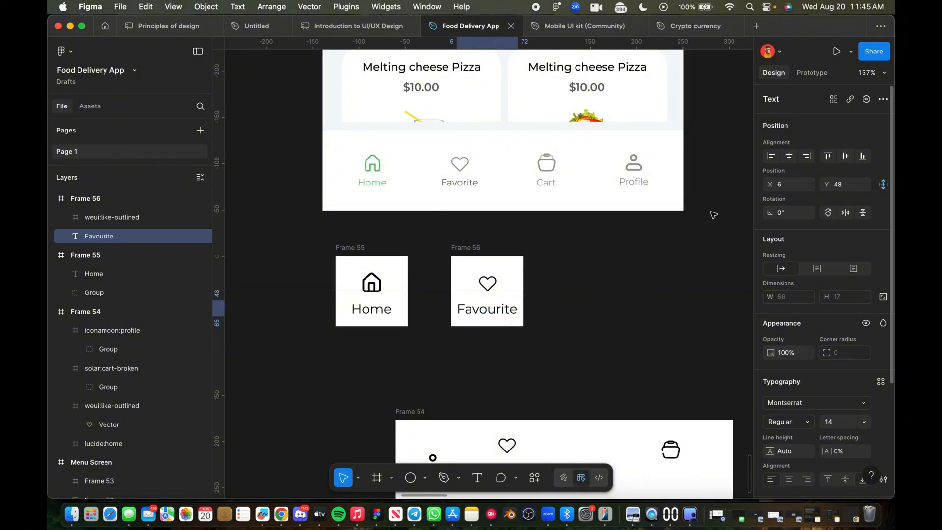
# Step: Duplicate the Favourite tab frame twice in a row at X 2723 and X 2823, keeping Y 2983
pyautogui.click(543, 336)
pyautogui.click(495, 262)
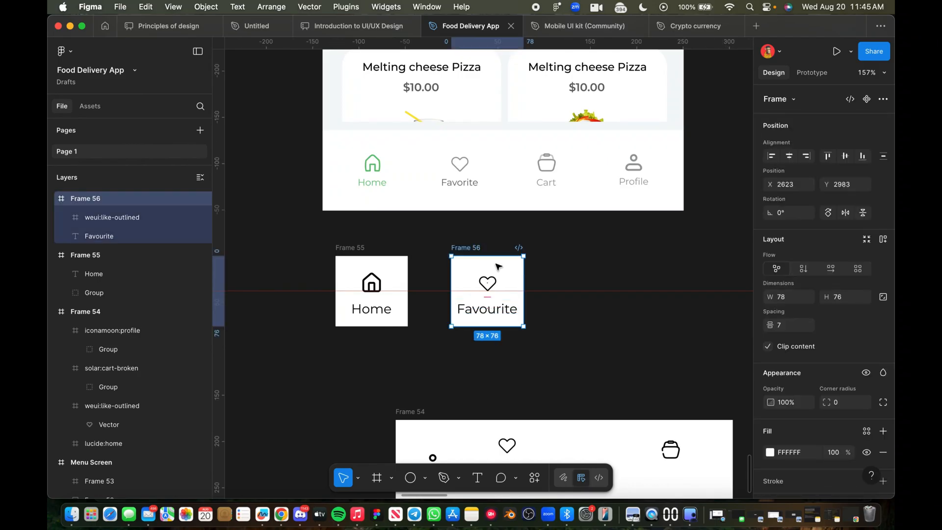
pyautogui.moveTo(499, 266); pyautogui.dragTo(592, 267)
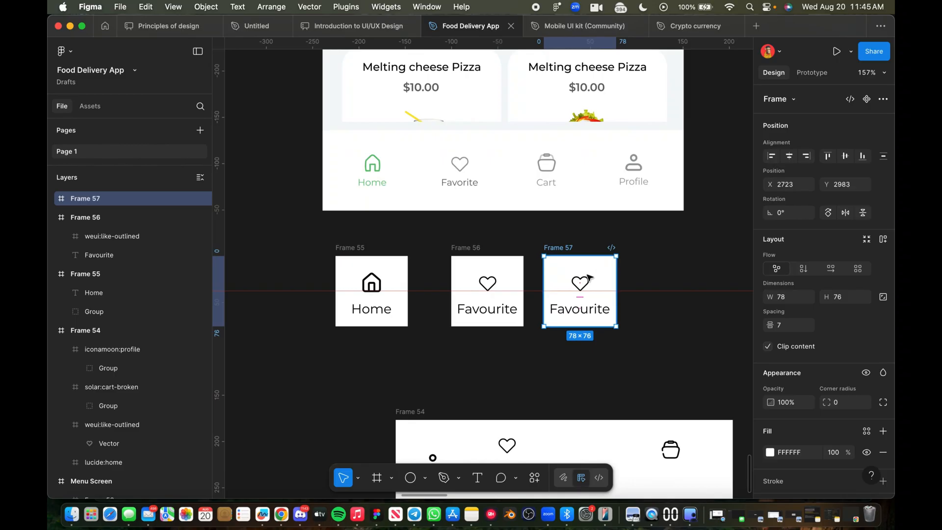
pyautogui.press('super+d')
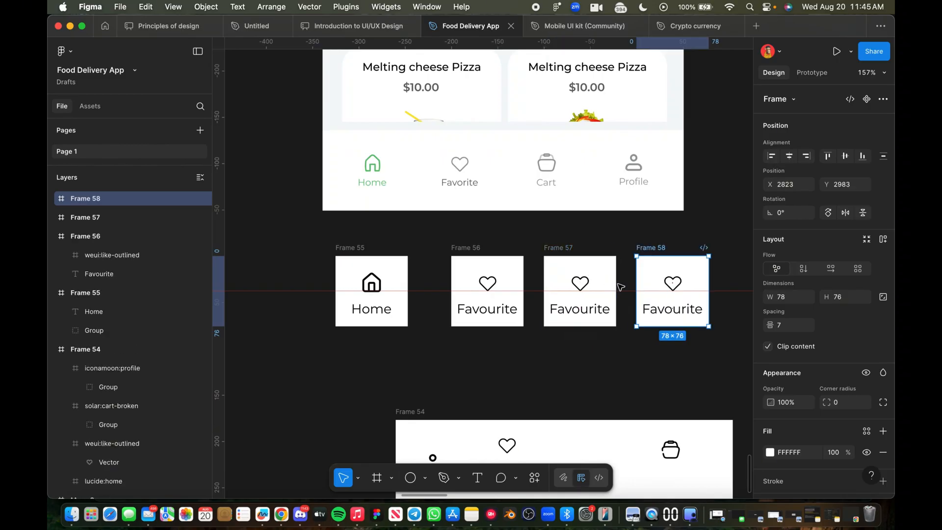
# Step: Replace the heart icon in the third tab frame with a copy of the cart icon at X 27, Y 14
pyautogui.click(579, 275)
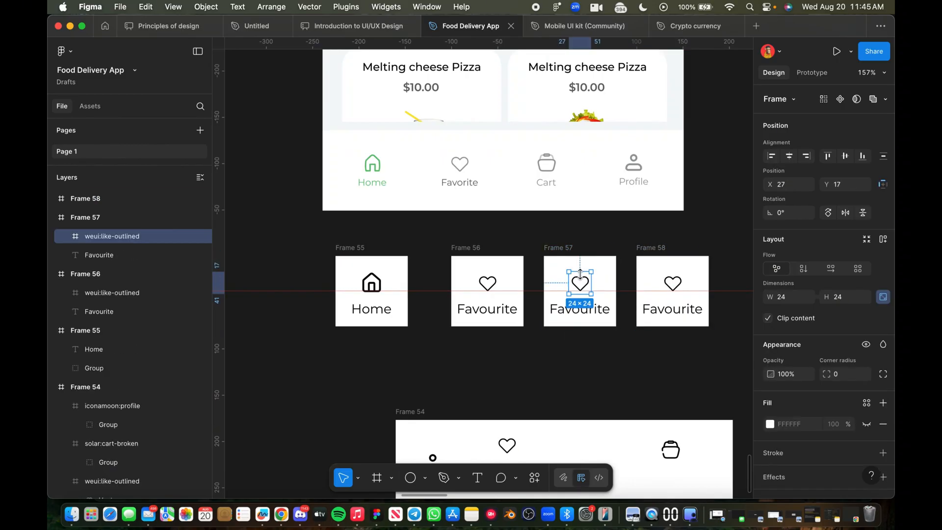
pyautogui.press('BackSpace')
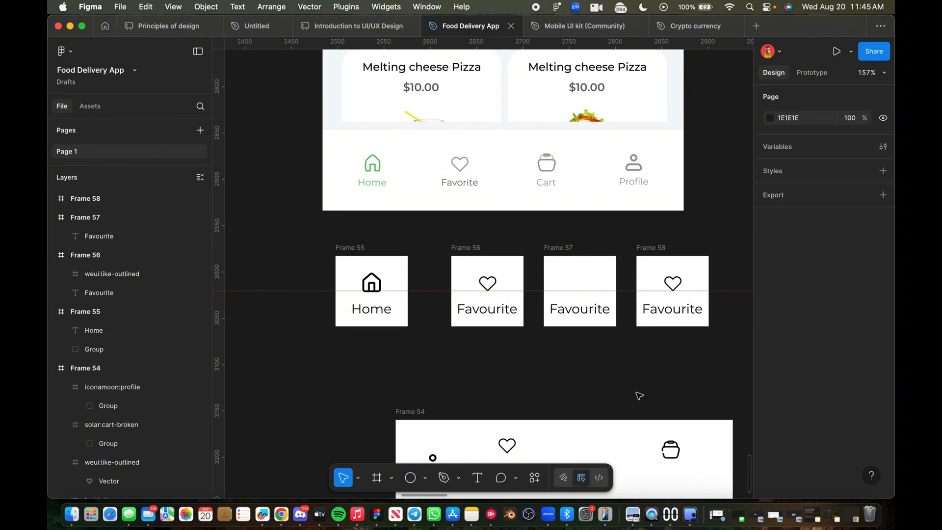
pyautogui.click(675, 454)
pyautogui.moveTo(675, 454); pyautogui.dragTo(584, 281)
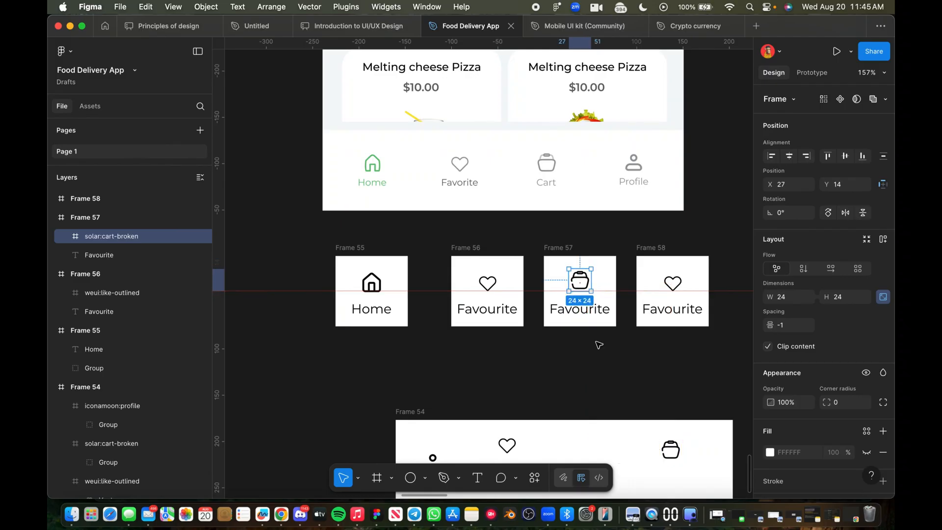
# Step: Change the third tab's label to "Cart" and centre it horizontally in its frame
pyautogui.doubleClick(602, 312)
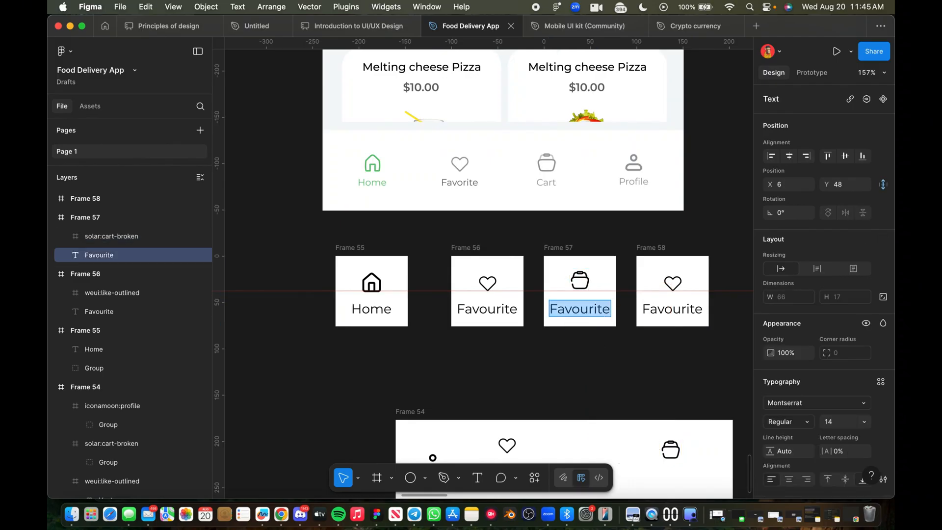
pyautogui.write('Cart')
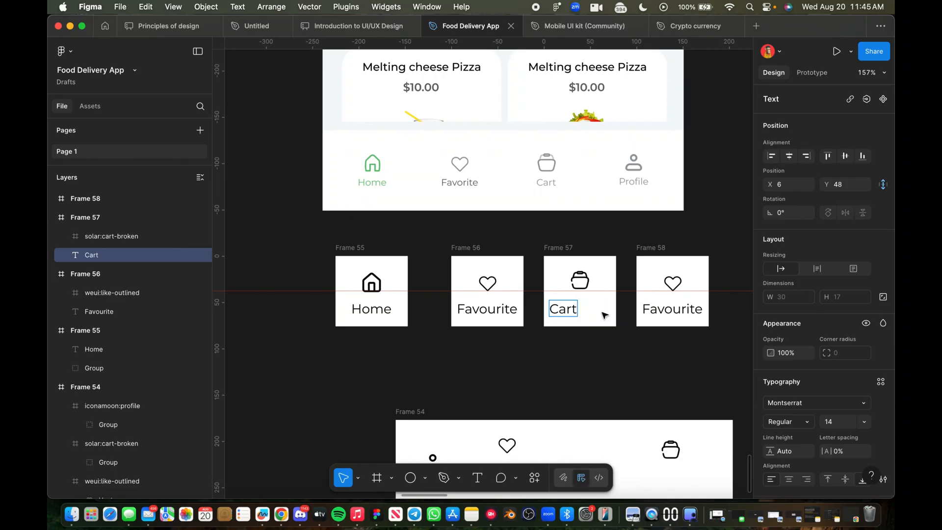
pyautogui.press('Escape')
pyautogui.scroll(5, 604, 315)
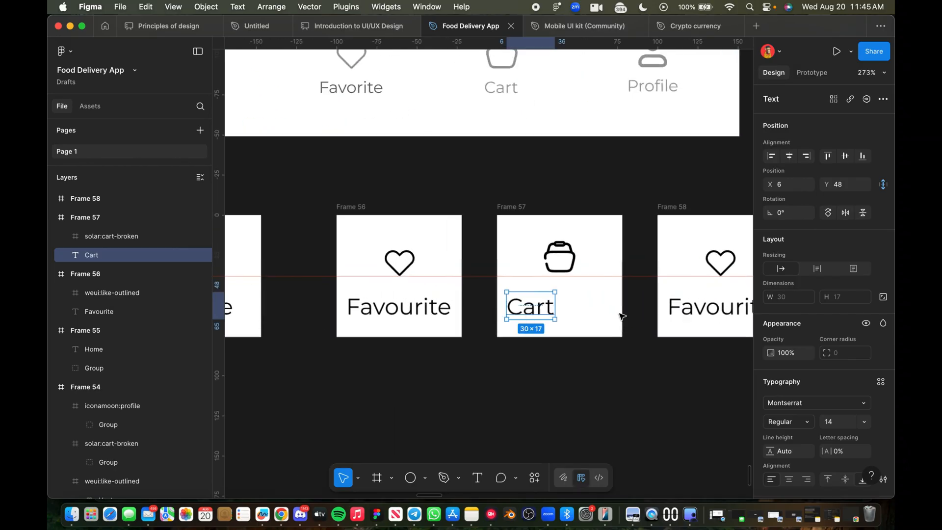
pyautogui.click(790, 156)
# Step: Delete the heart icon from the fourth tab frame and move the profile icon into its place at X 27, Y 14
pyautogui.scroll(-4, 667, 304)
pyautogui.scroll(-1, 635, 382)
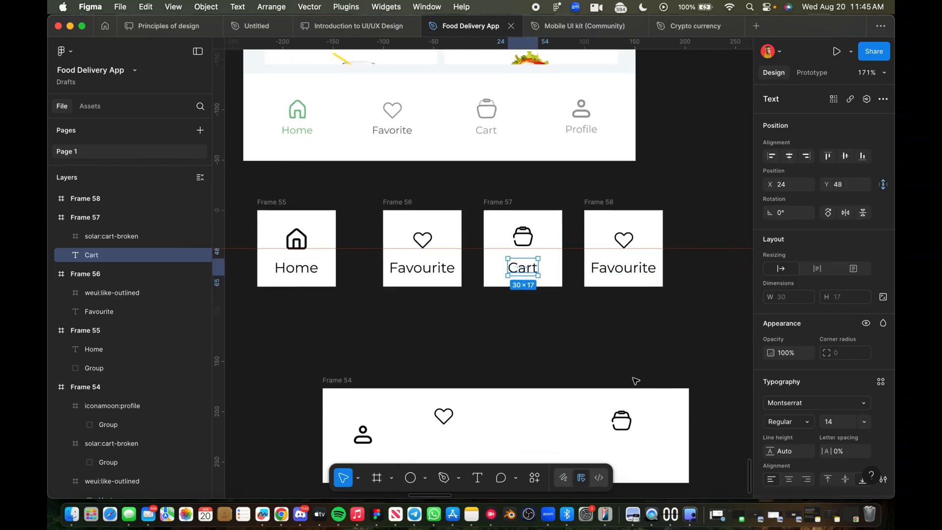
pyautogui.scroll(-1, 623, 260)
pyautogui.click(626, 237)
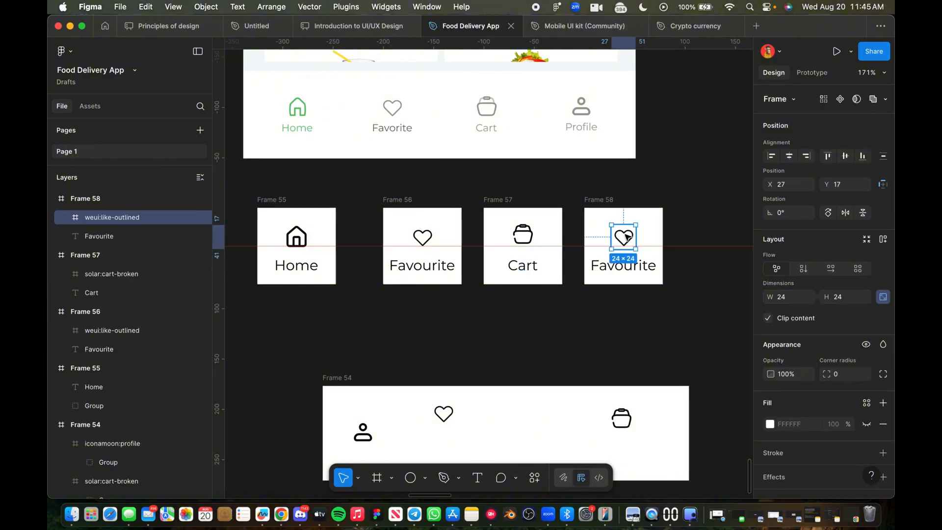
pyautogui.press('BackSpace')
pyautogui.scroll(-4, 664, 301)
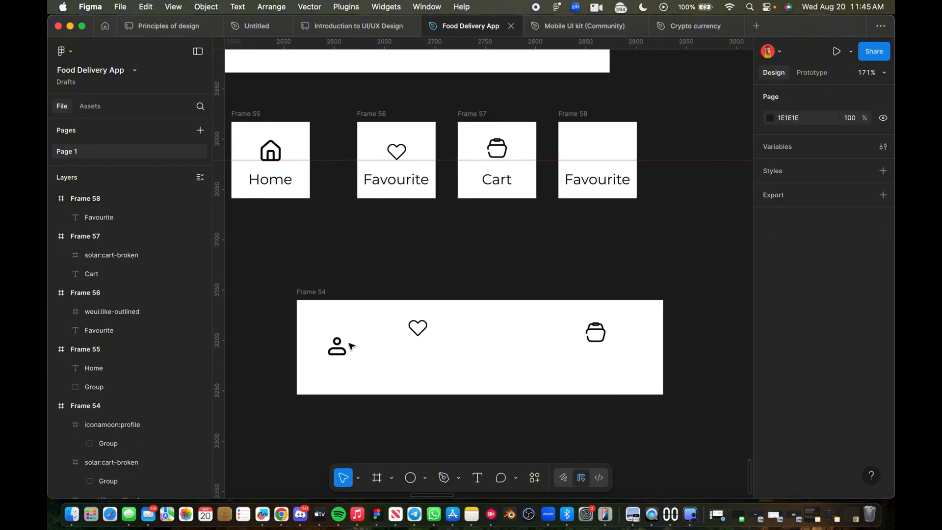
pyautogui.click(343, 351)
pyautogui.scroll(5, 469, 267)
pyautogui.moveTo(450, 286); pyautogui.dragTo(564, 407)
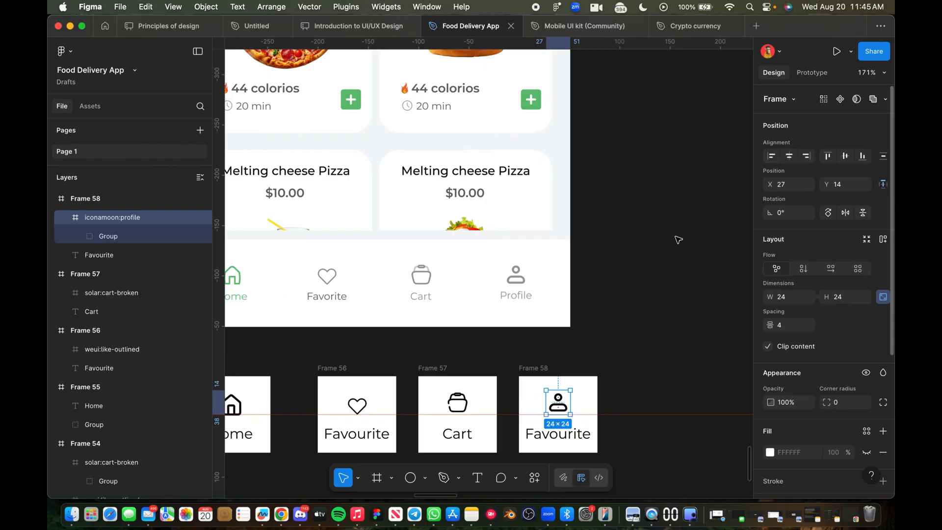
# Step: Change the fourth tab's label to "Profile" and centre it horizontally in its frame
pyautogui.click(578, 432)
pyautogui.doubleClick(578, 434)
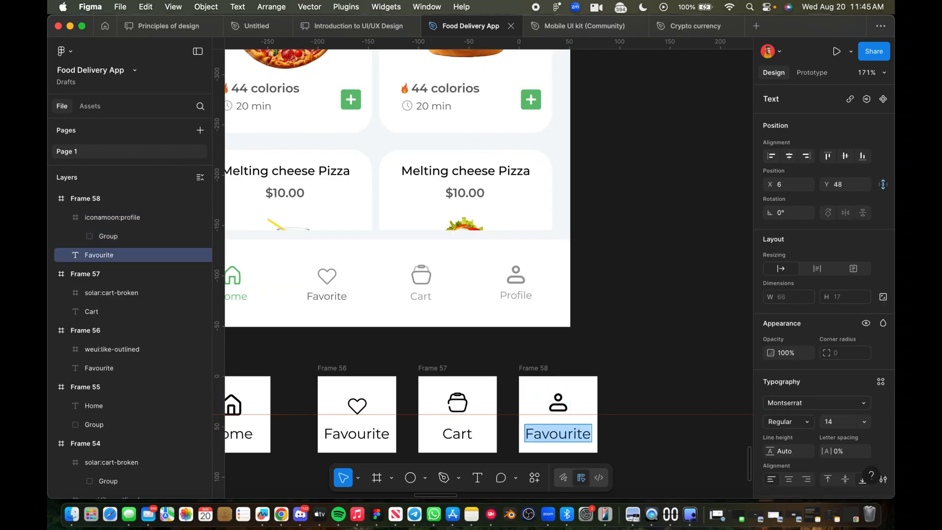
pyautogui.write('Profile')
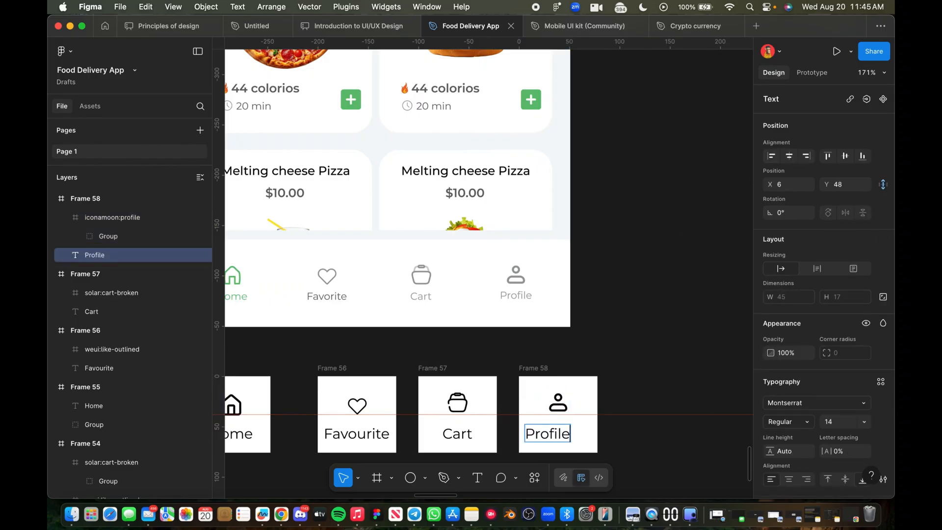
pyautogui.press('Escape')
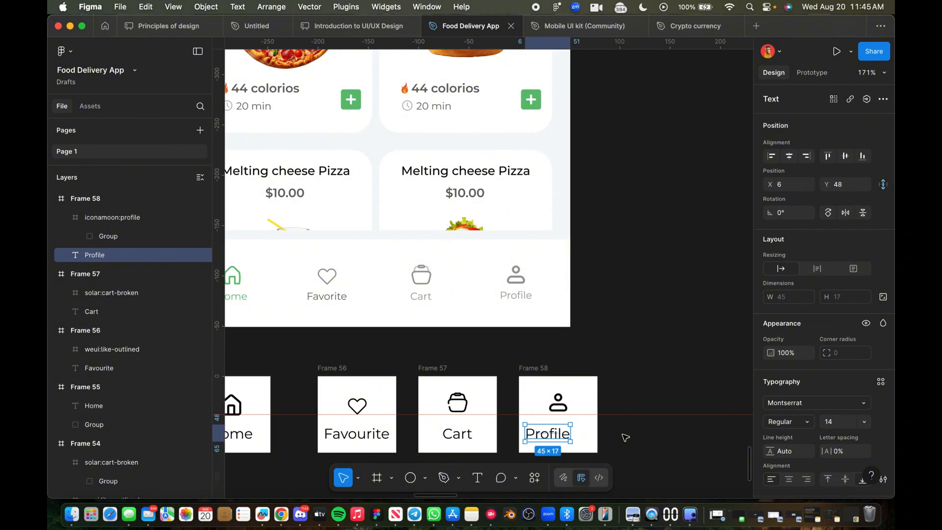
pyautogui.click(788, 157)
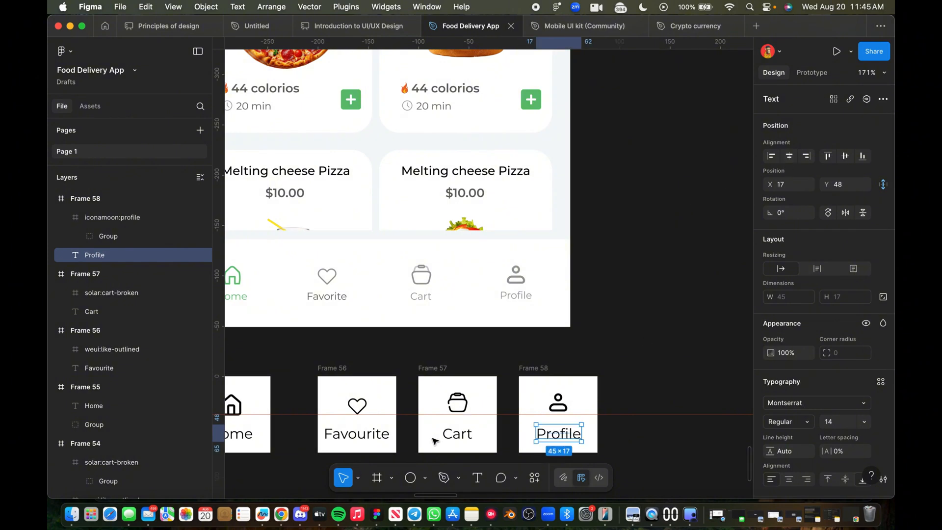
# Step: Delete the horizontal ruler guide that crosses the four tab frames
pyautogui.scroll(-3, 477, 404)
pyautogui.scroll(-2, 477, 405)
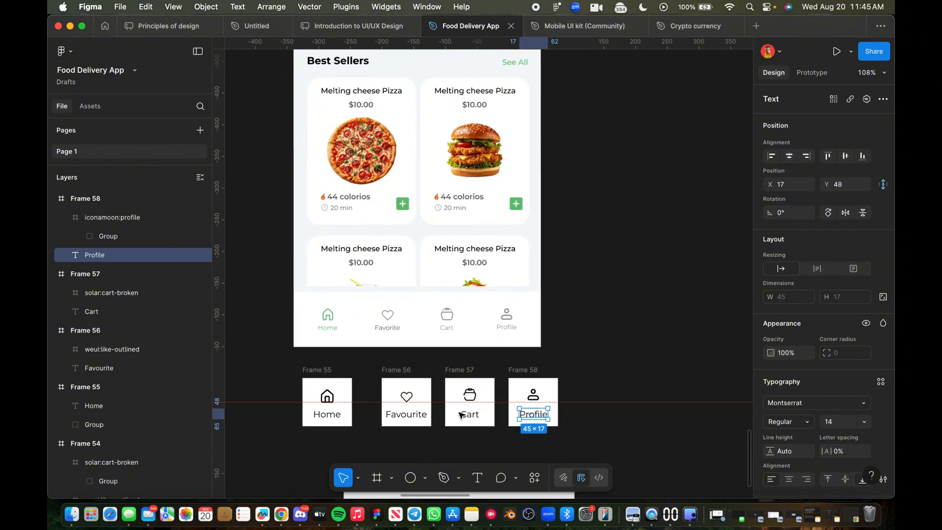
pyautogui.click(628, 399)
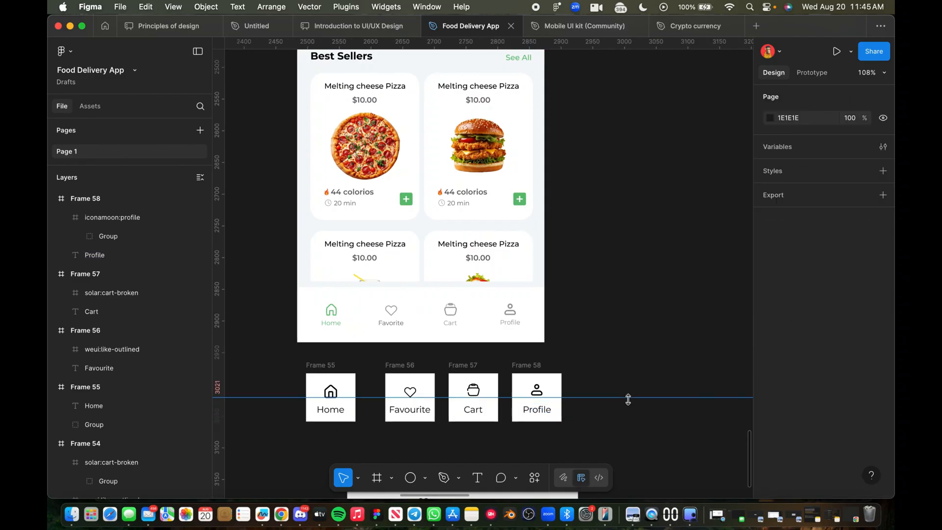
pyautogui.press('Delete')
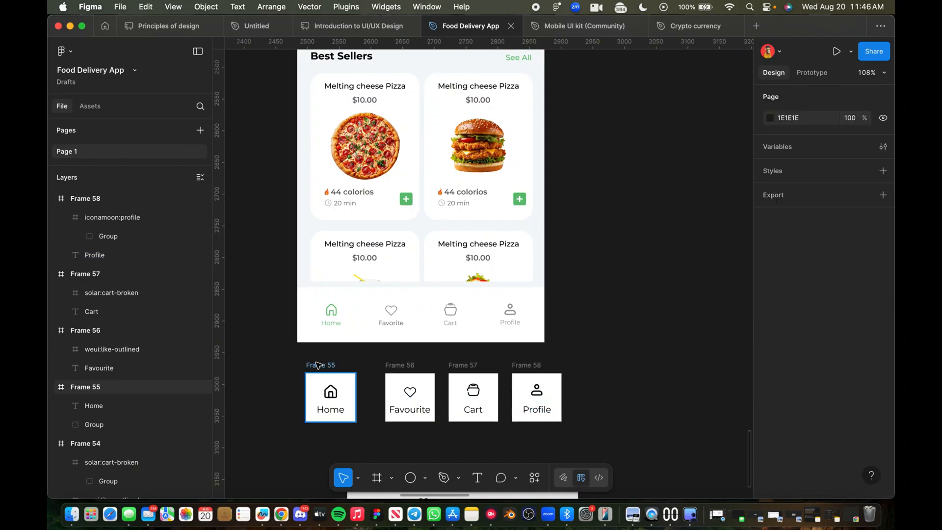
# Step: Recolour the black icons and labels in the Favourite, Cart and Profile tab frames to grey 999D9E
pyautogui.click(396, 369)
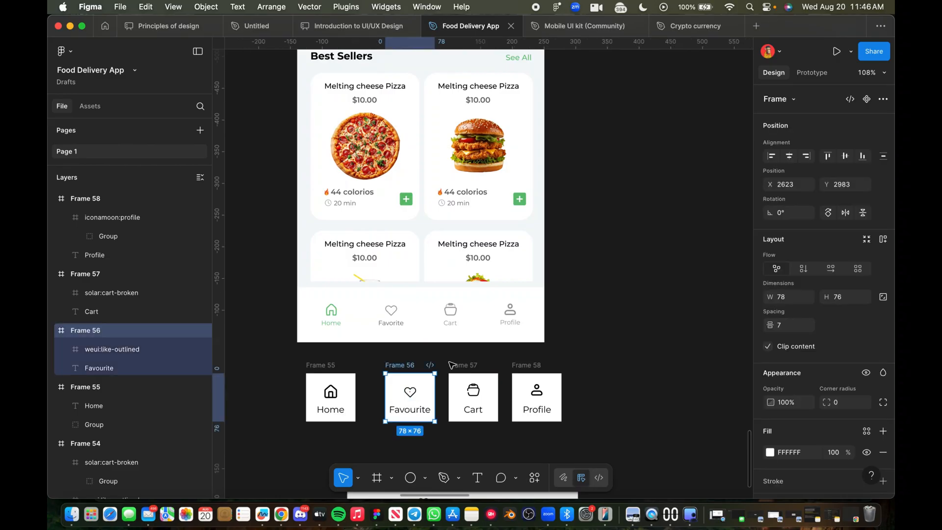
pyautogui.keyDown('shift'); pyautogui.click(474, 365); pyautogui.keyUp('shift')
pyautogui.keyDown('shift'); pyautogui.click(526, 365); pyautogui.keyUp('shift')
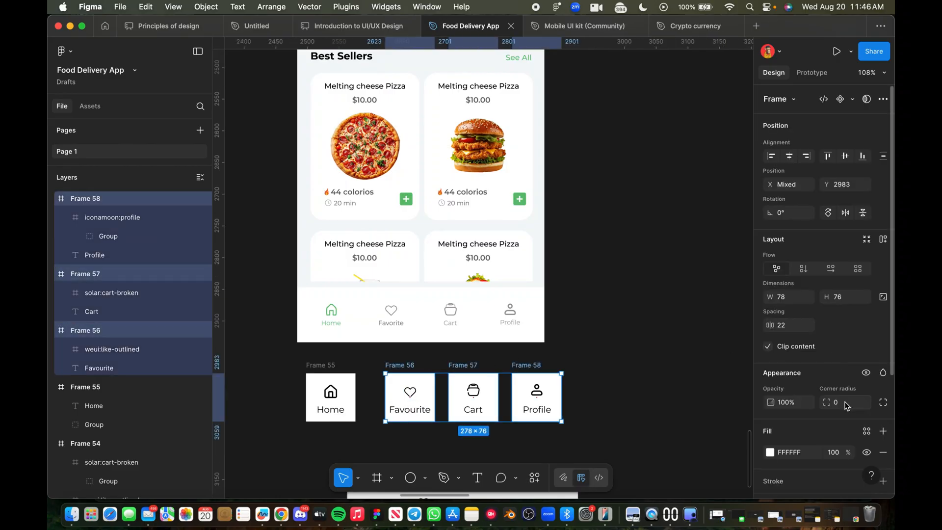
pyautogui.scroll(-3, 825, 404)
pyautogui.scroll(-2, 770, 466)
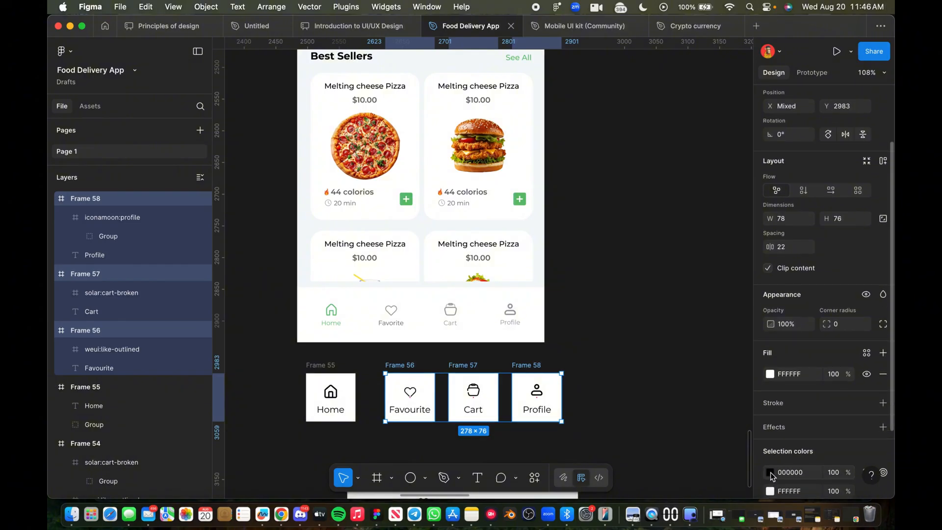
pyautogui.click(770, 472)
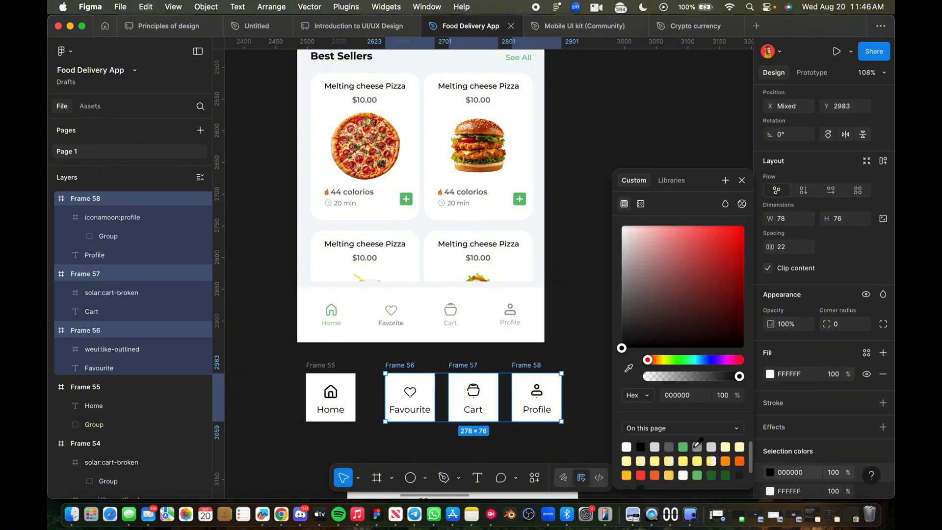
pyautogui.click(697, 446)
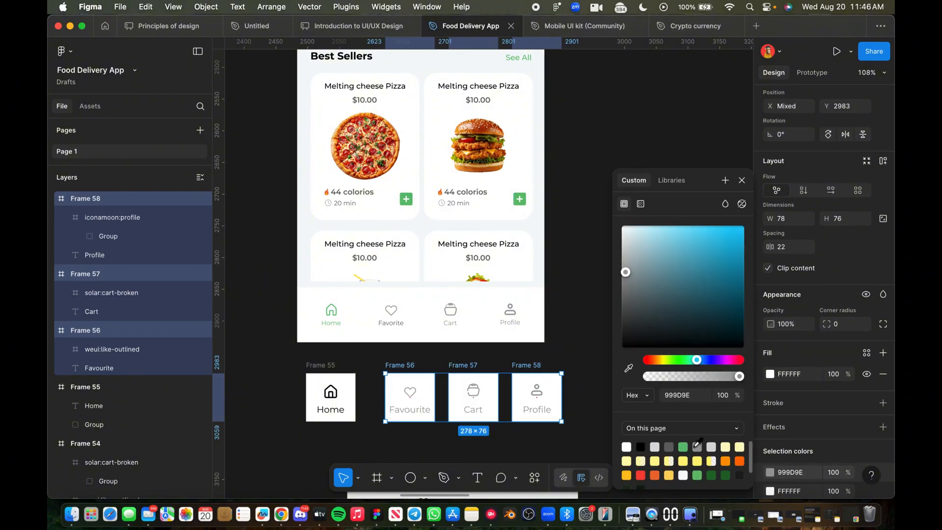
pyautogui.click(670, 447)
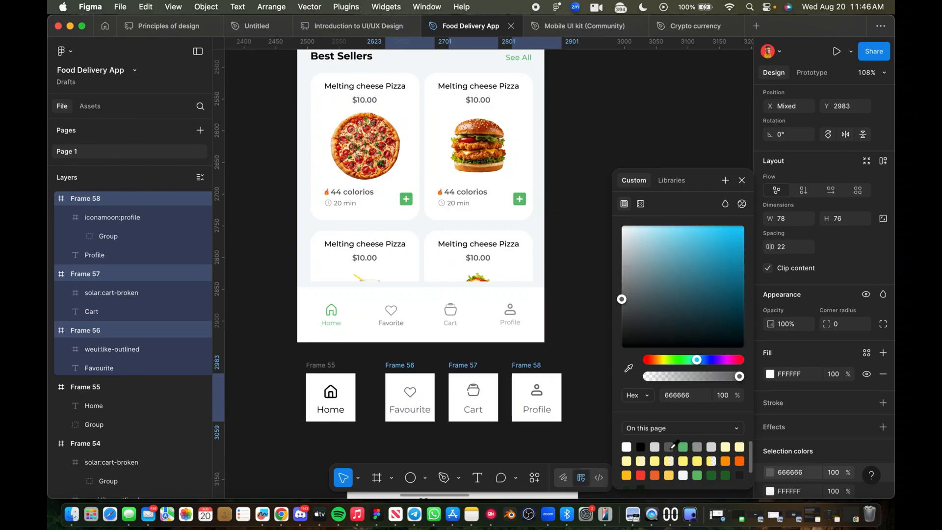
pyautogui.click(697, 447)
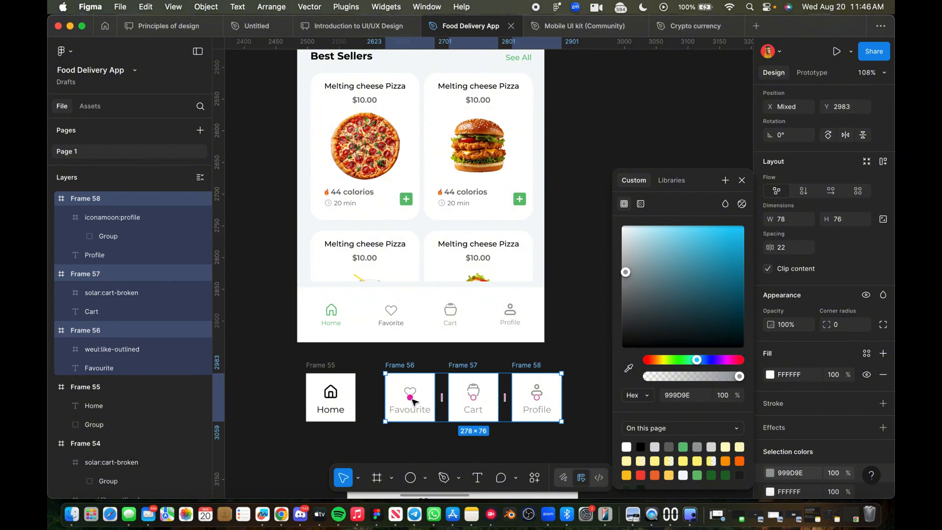
# Step: Recolour the black icon and label in the Home tab frame to green 63BF75
pyautogui.click(362, 366)
pyautogui.click(770, 473)
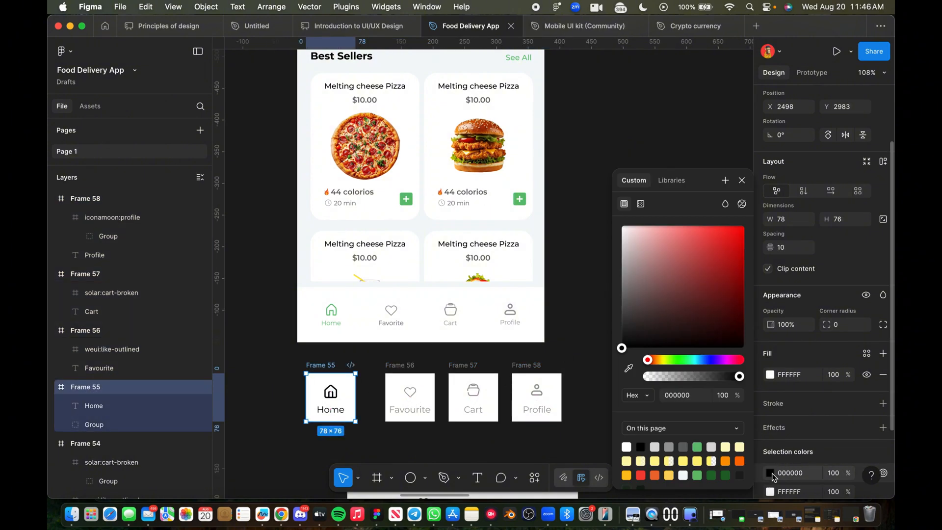
pyautogui.click(697, 446)
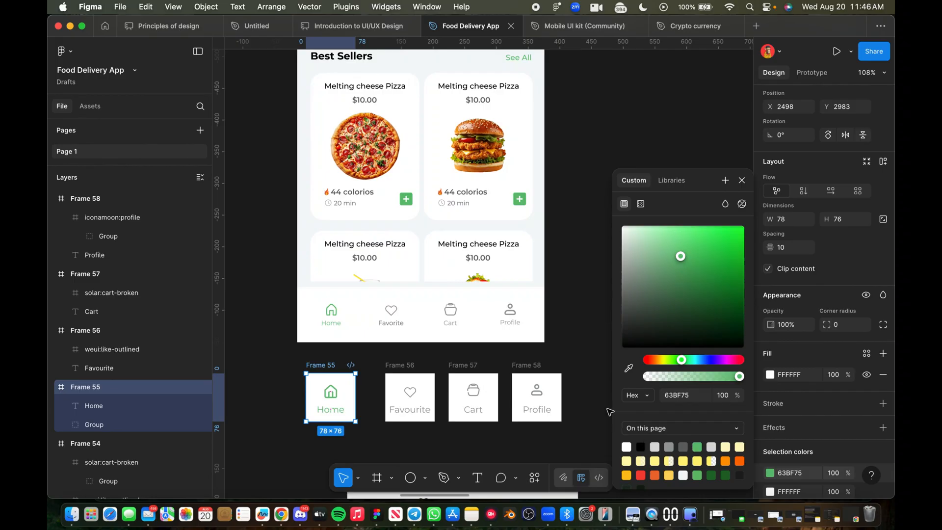
pyautogui.scroll(-5, 370, 333)
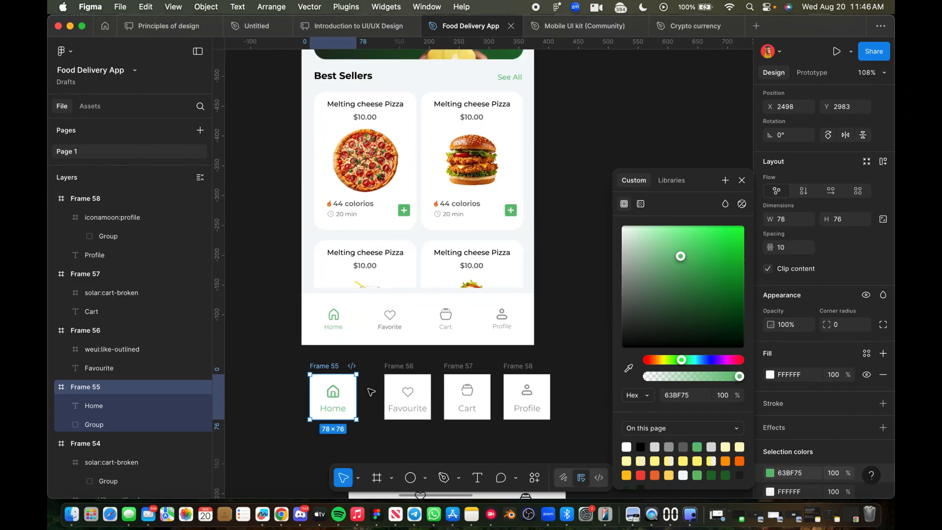
pyautogui.click(319, 393)
pyautogui.moveTo(319, 377); pyautogui.dragTo(487, 416)
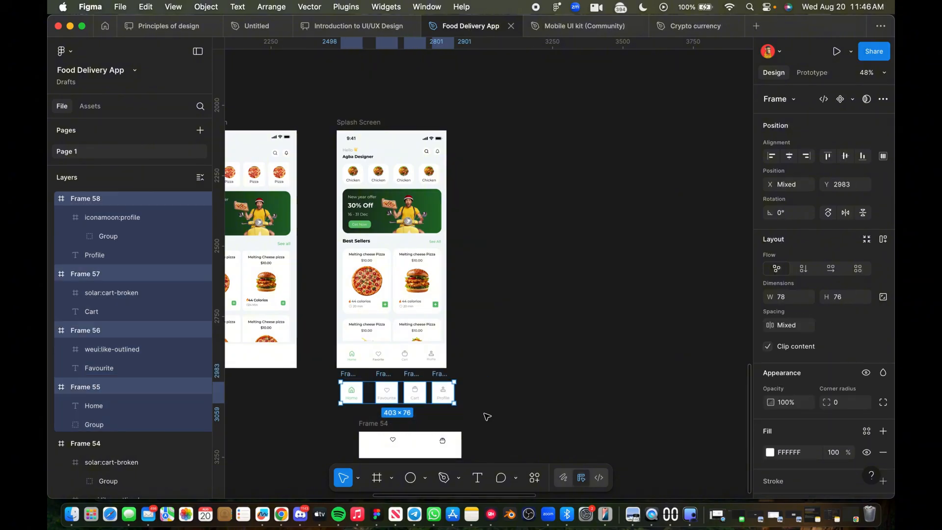
pyautogui.scroll(5, 425, 401)
pyautogui.click(431, 414)
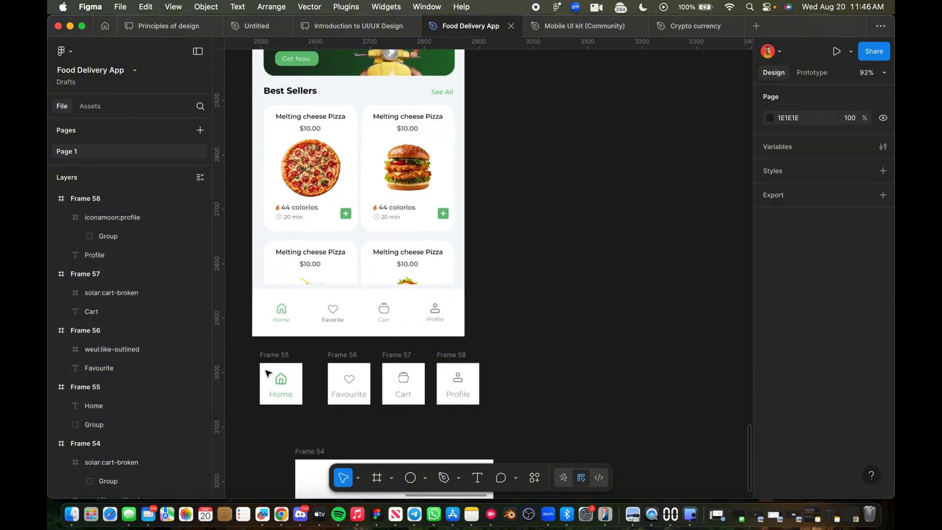
# Step: Wrap the Home, Favourite, Cart and Profile tab frames together in one horizontal auto layout
pyautogui.click(272, 357)
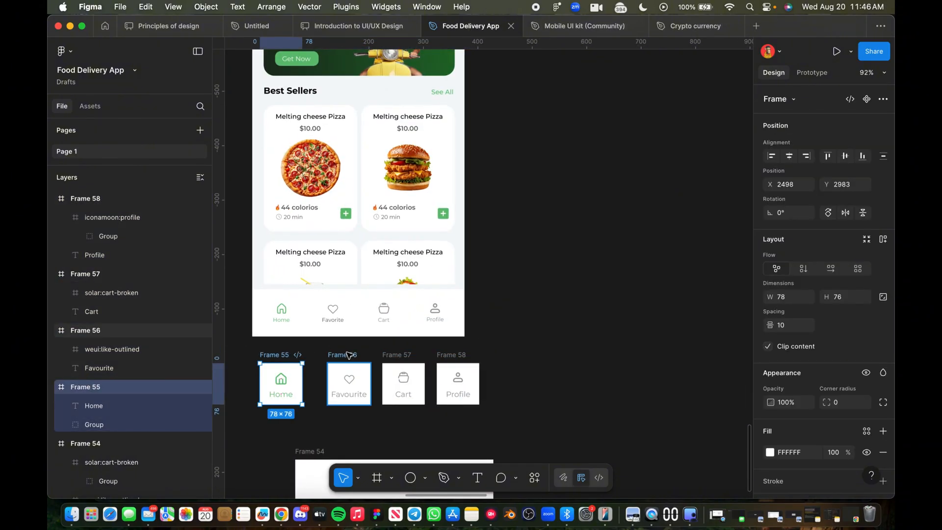
pyautogui.keyDown('shift'); pyautogui.click(342, 355); pyautogui.keyUp('shift')
pyautogui.keyDown('shift'); pyautogui.click(397, 355); pyautogui.keyUp('shift')
pyautogui.keyDown('shift'); pyautogui.click(455, 358); pyautogui.keyUp('shift')
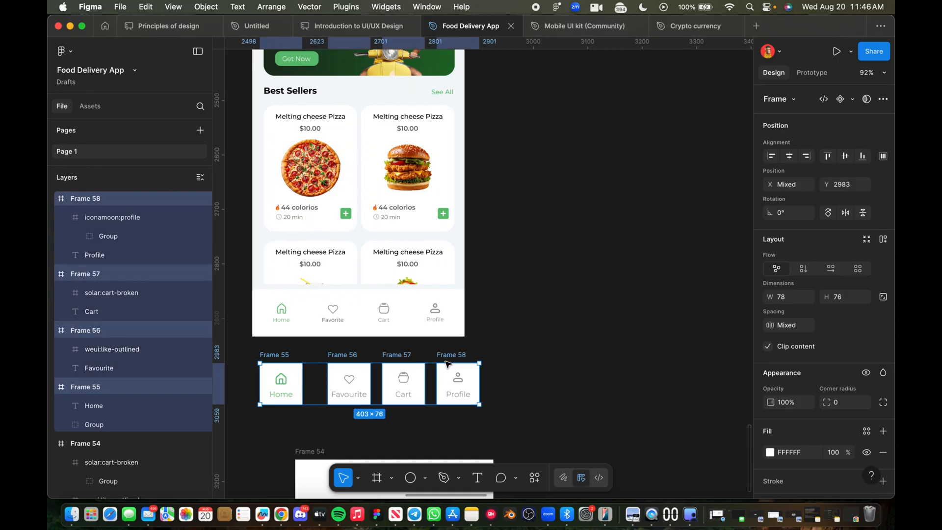
pyautogui.rightClick(460, 384)
pyautogui.moveTo(485, 357)
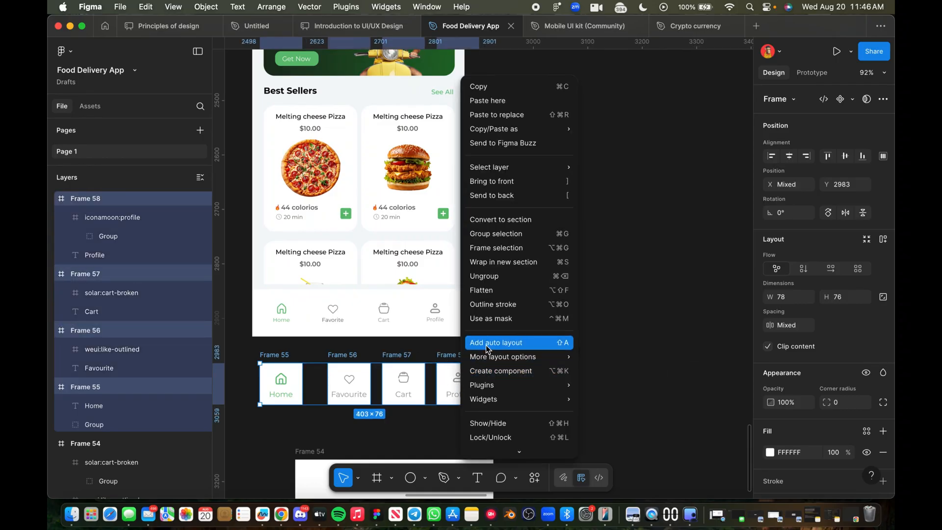
pyautogui.click(485, 343)
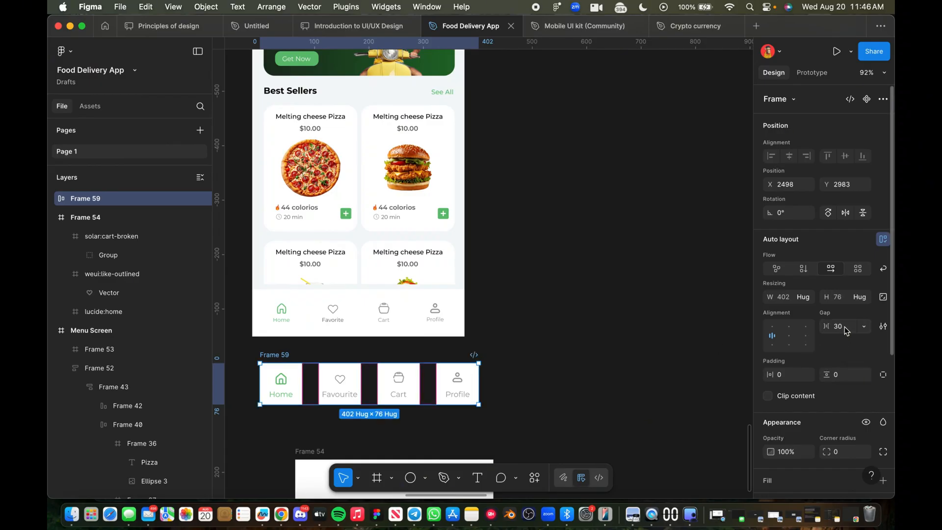
# Step: Reduce the gap between the tabs in the auto layout row to 15
pyautogui.press('Down')
pyautogui.press('Down')
pyautogui.press('Down')
pyautogui.press('Down')
pyautogui.press('Down')
pyautogui.press('Down')
pyautogui.press('Down')
pyautogui.press('Down')
pyautogui.press('Down')
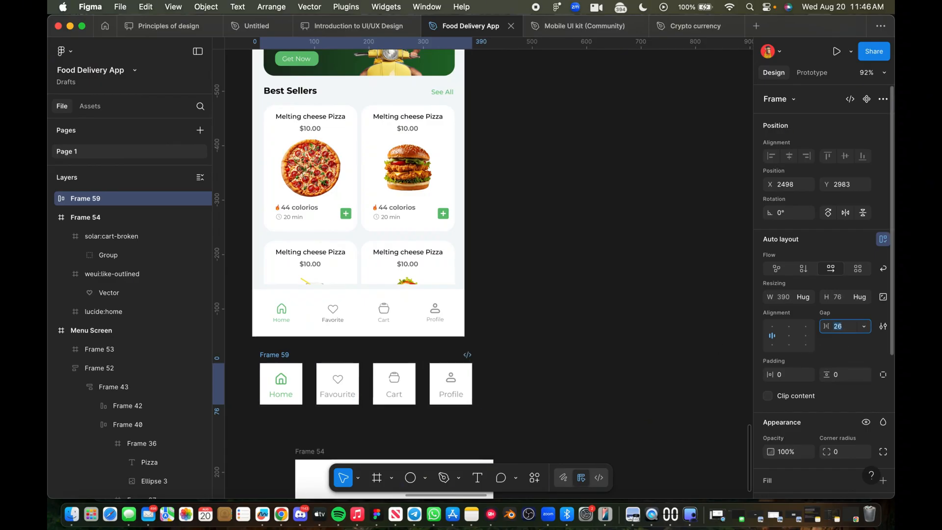
pyautogui.press('Down')
pyautogui.press('Down')
pyautogui.press('Down')
pyautogui.press('Down')
pyautogui.press('Down')
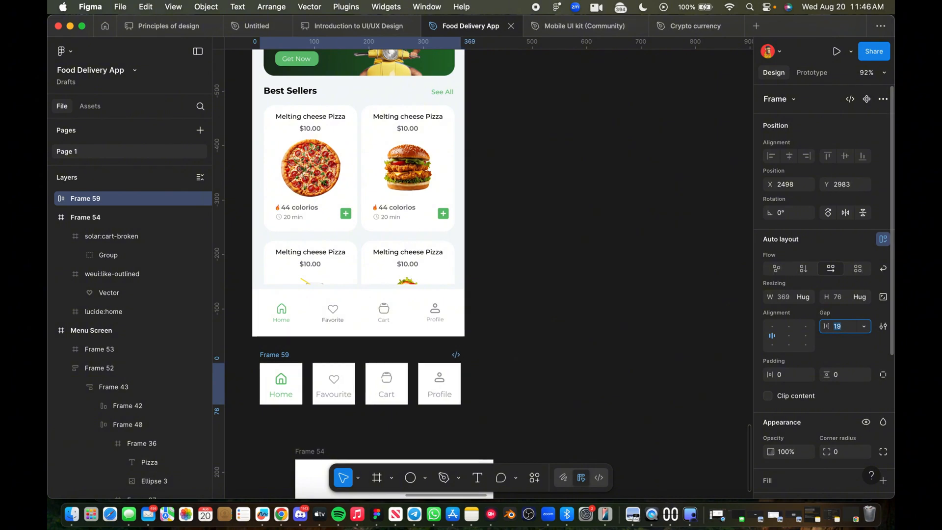
pyautogui.press('Down')
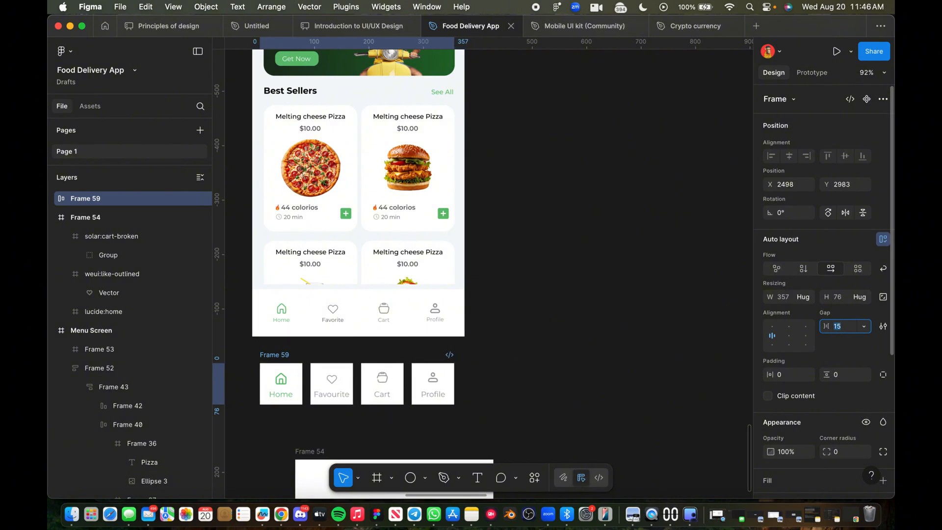
# Step: Move the tab row into the Menu Screen's white navigation bar at Y 4 and centre it horizontally at X 17
pyautogui.scroll(-5, 411, 394)
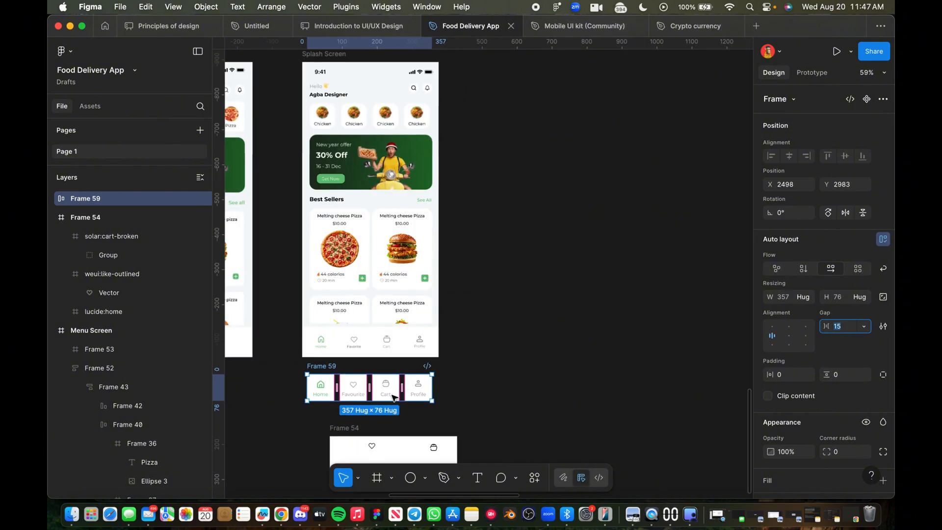
pyautogui.hscroll(-3, 411, 394)
pyautogui.scroll(1, 411, 394)
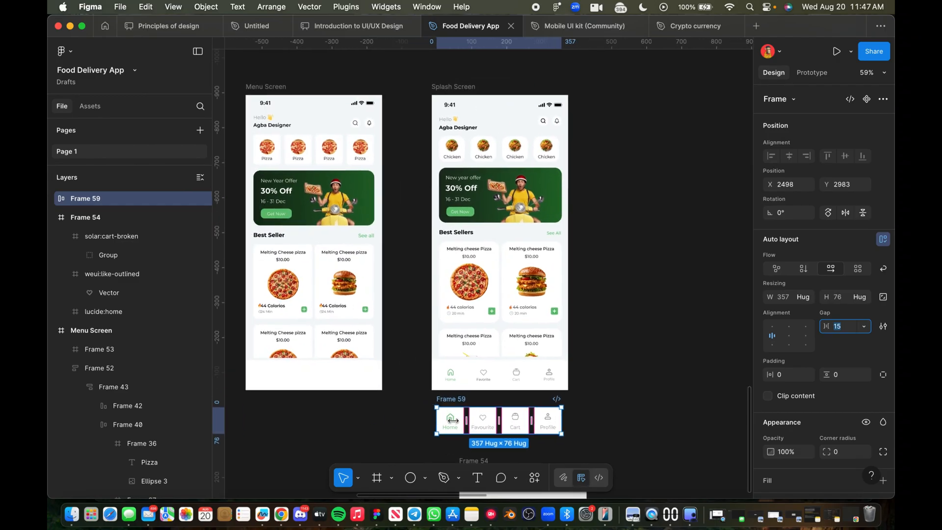
pyautogui.moveTo(459, 428); pyautogui.dragTo(278, 382)
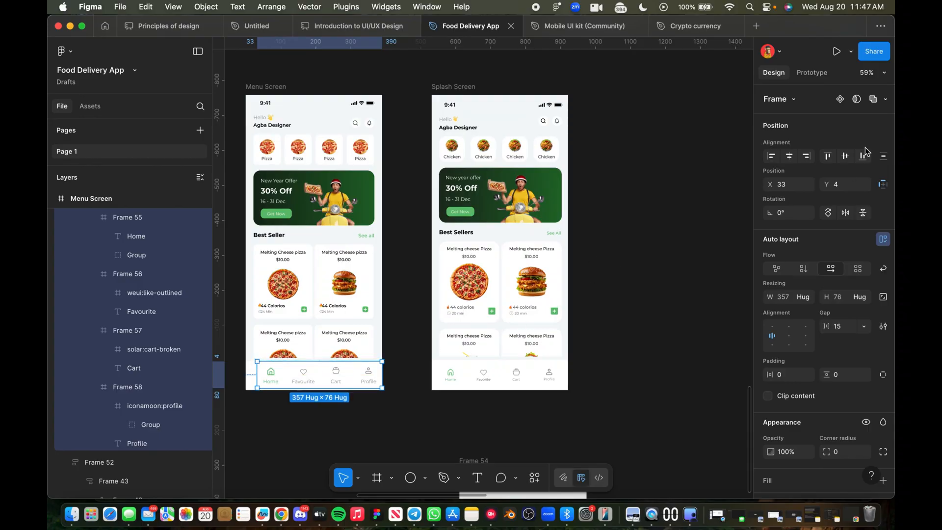
pyautogui.click(791, 157)
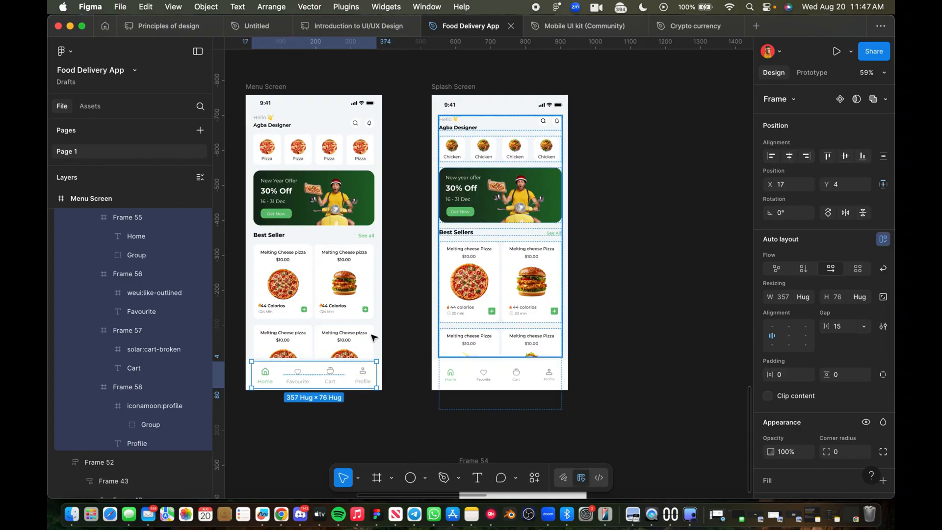
# Step: Increase the gap between the tabs in the Menu Screen's navigation row to 18
pyautogui.scroll(5, 306, 389)
pyautogui.scroll(-3, 306, 382)
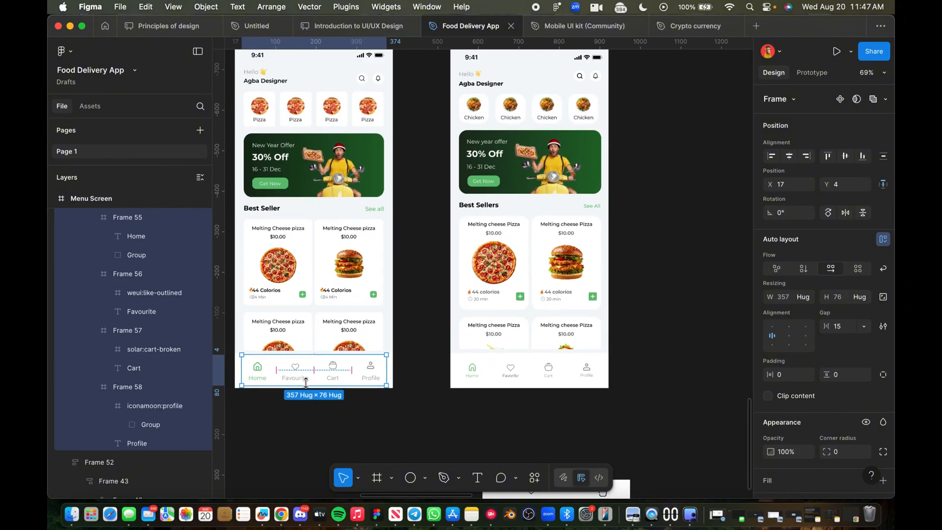
pyautogui.hscroll(-2, 306, 383)
pyautogui.scroll(4, 358, 383)
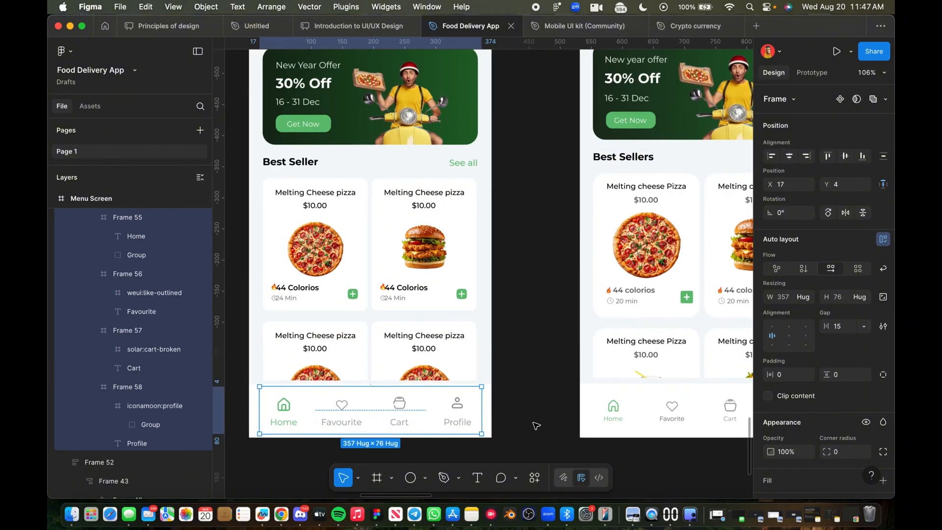
pyautogui.hotkey('shift', 'a')
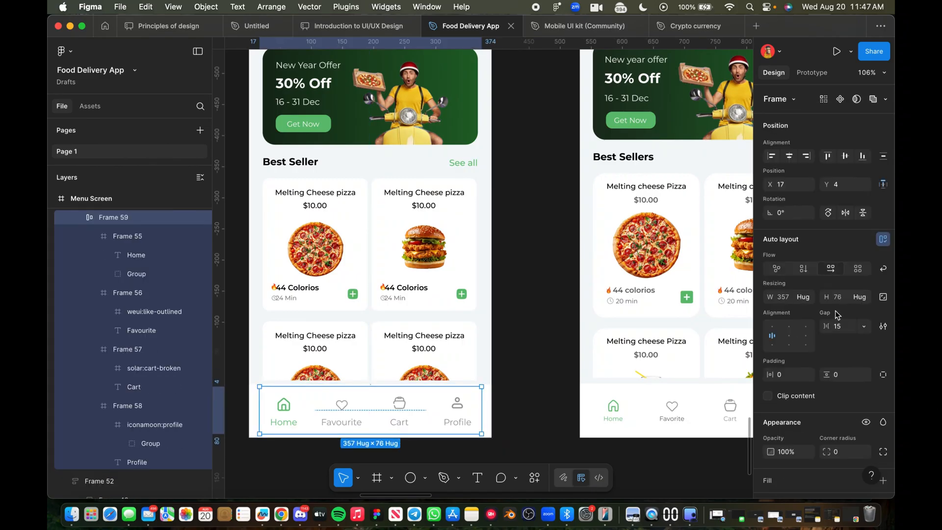
pyautogui.click(843, 333)
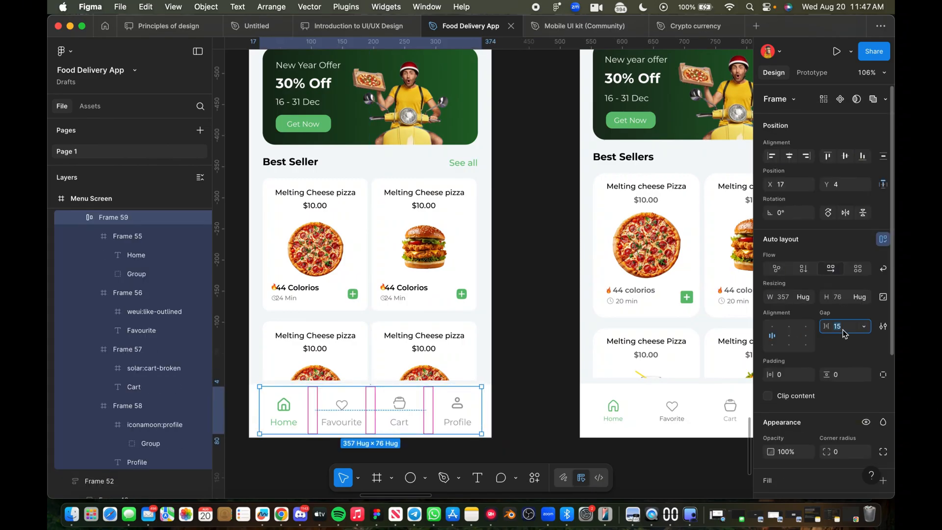
pyautogui.press('Up')
pyautogui.press('Up')
pyautogui.press('Up')
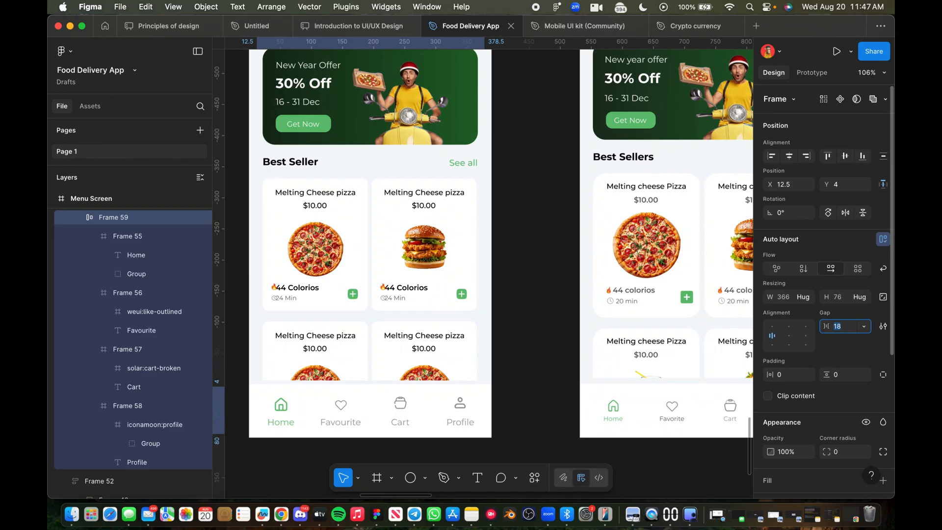
# Step: Increase the gap between the tabs in the Menu Screen's navigation row to 19
pyautogui.press('Up')
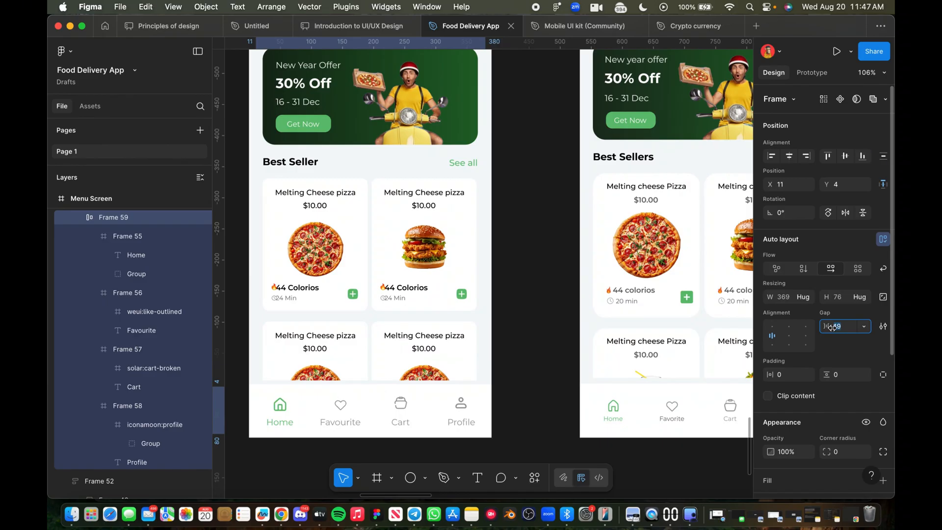
pyautogui.click(542, 347)
pyautogui.scroll(-10, 542, 347)
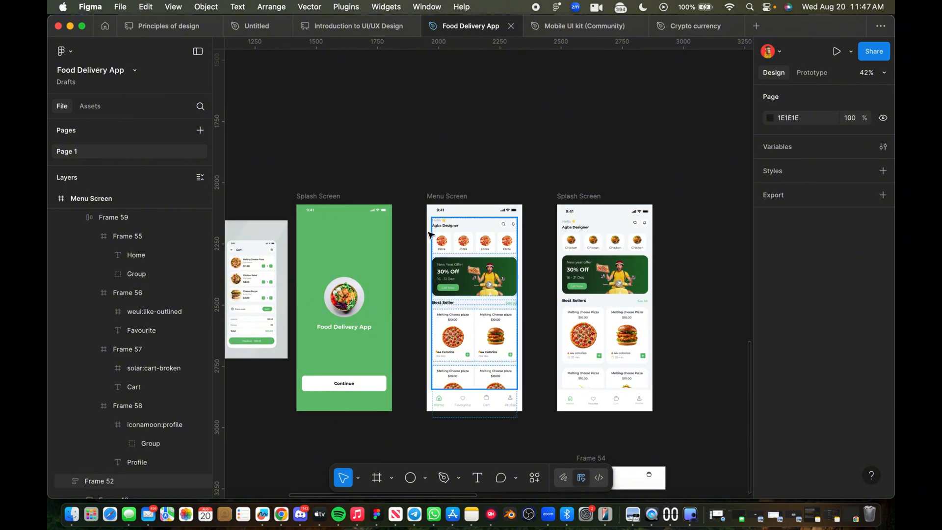
# Step: Move the reference Splash Screen with the food menu away from the other screens to X 644, Y 2992
pyautogui.scroll(5, 438, 207)
pyautogui.scroll(-5, 438, 207)
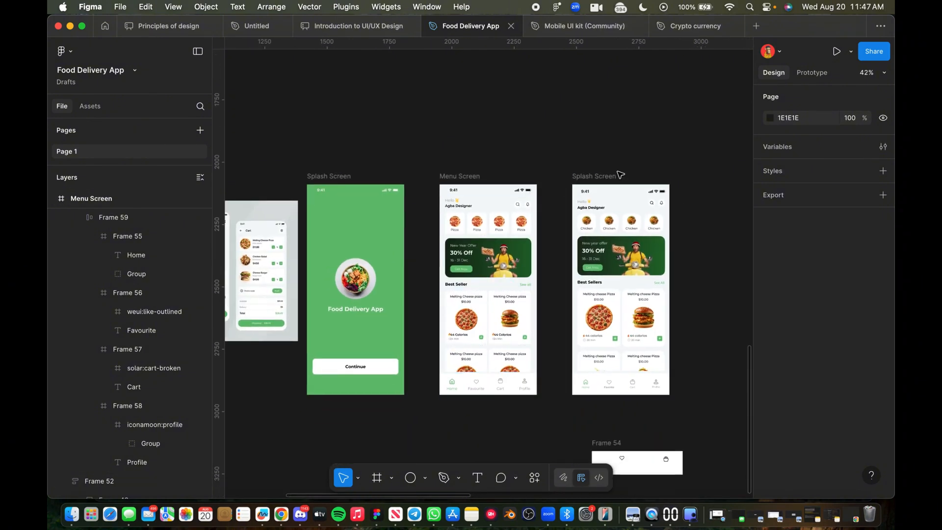
pyautogui.click(608, 176)
pyautogui.moveTo(602, 239); pyautogui.dragTo(208, 450)
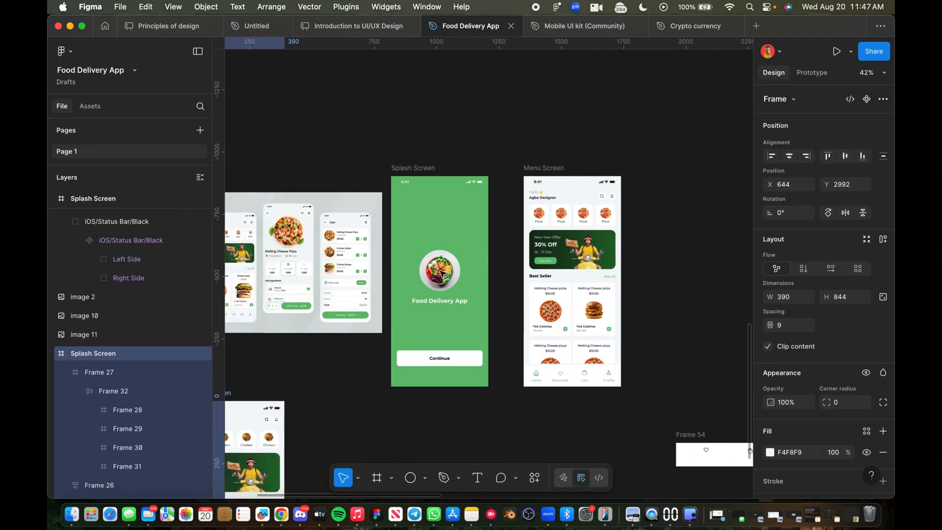
# Step: Move the green Splash Screen and the Menu Screen together onto empty canvas at Y 1941, with the Splash Screen at X 1954
pyautogui.click(431, 168)
pyautogui.keyDown('shift'); pyautogui.click(567, 205); pyautogui.keyUp('shift')
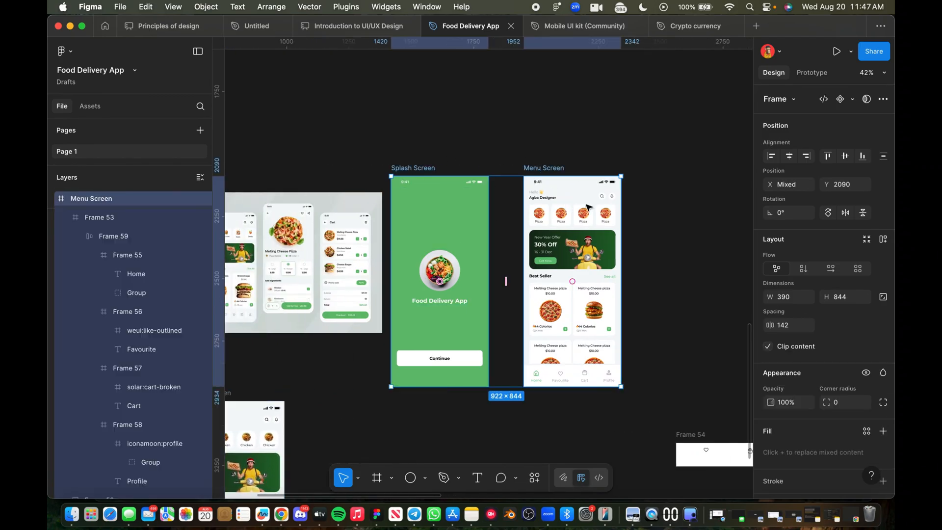
pyautogui.moveTo(567, 204); pyautogui.dragTo(700, 167)
pyautogui.hscroll(3, 703, 184)
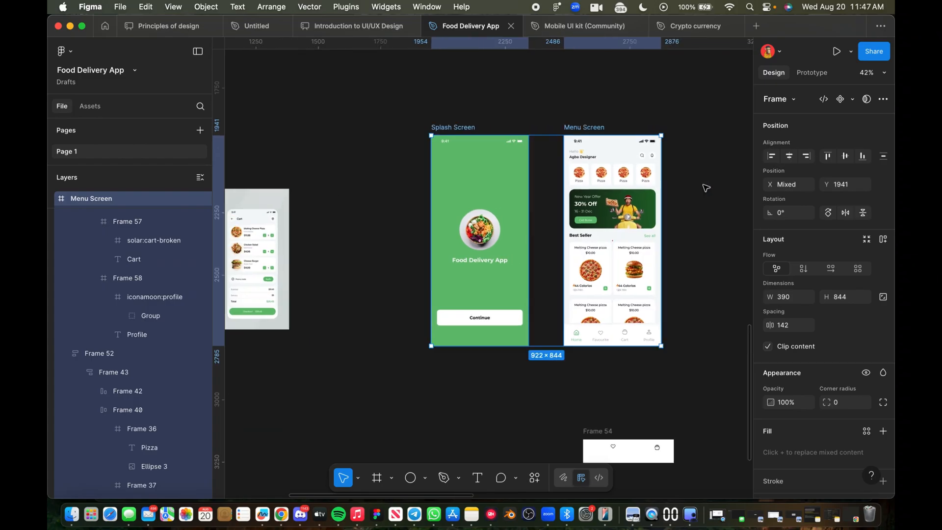
pyautogui.click(702, 195)
pyautogui.scroll(1, 461, 230)
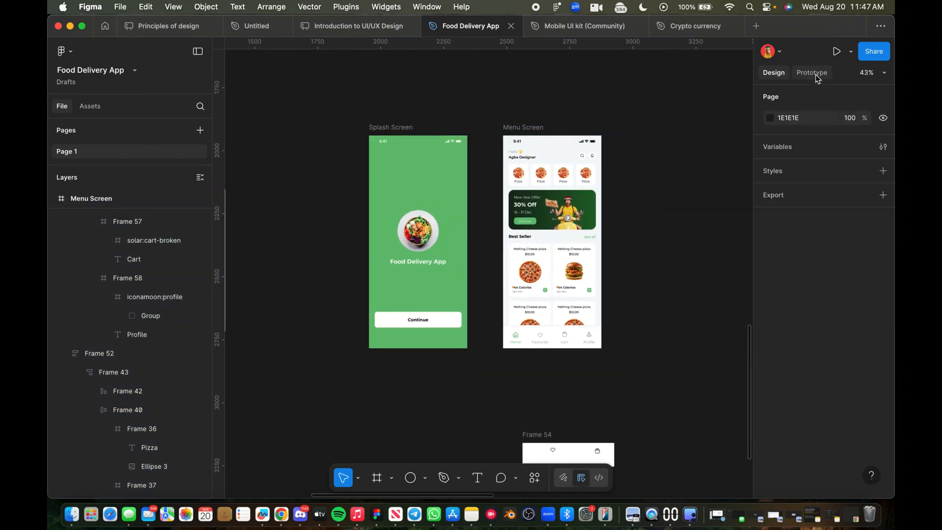
# Step: Link the Splash Screen's Continue button to the Menu Screen with an On tap, Navigate to interaction and Instant animation
pyautogui.click(812, 74)
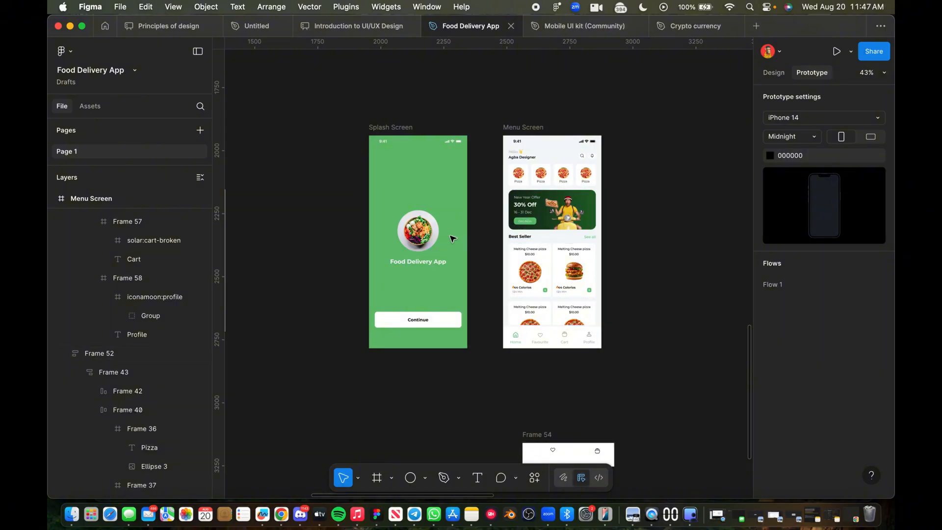
pyautogui.click(426, 325)
pyautogui.scroll(5, 427, 325)
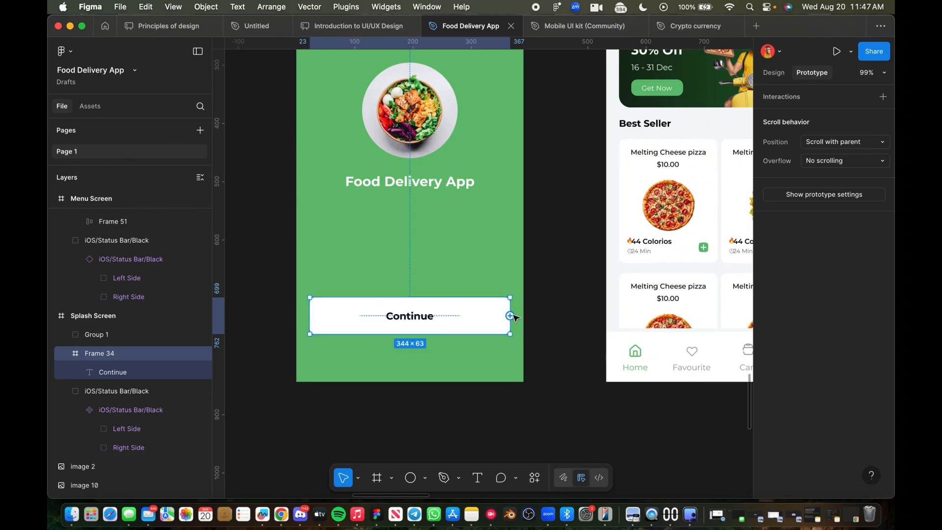
pyautogui.moveTo(556, 311); pyautogui.dragTo(687, 223)
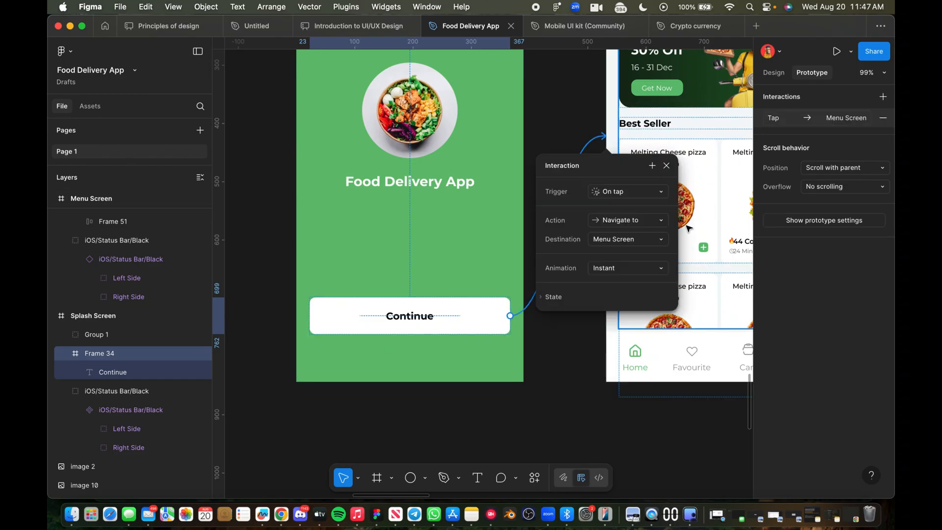
pyautogui.click(577, 134)
pyautogui.scroll(-5, 578, 130)
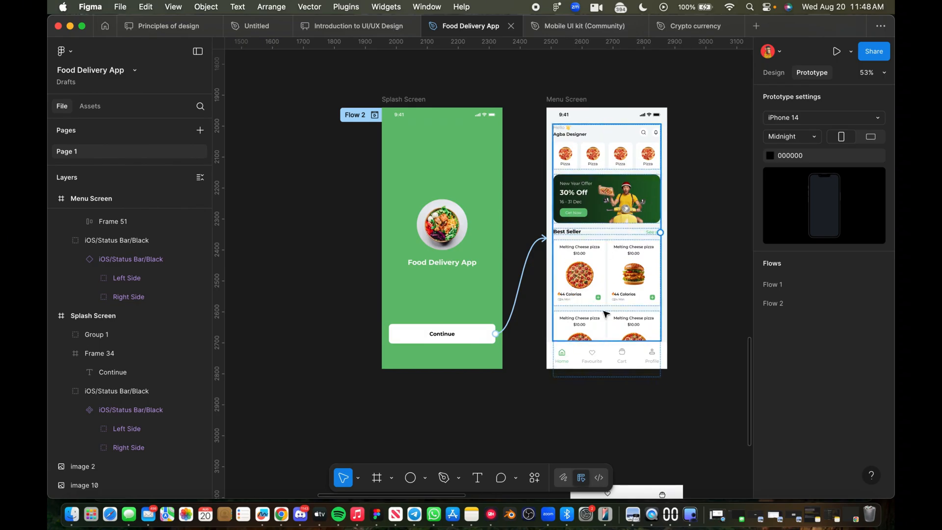
# Step: Set the overflow scroll behaviour of the Menu Screen's content frame, Frame 52, to Vertical
pyautogui.click(607, 255)
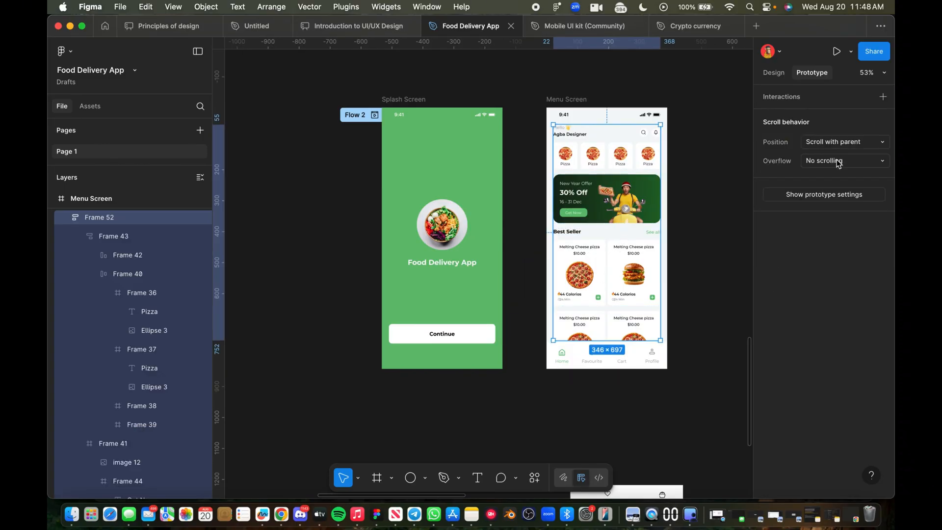
pyautogui.click(680, 203)
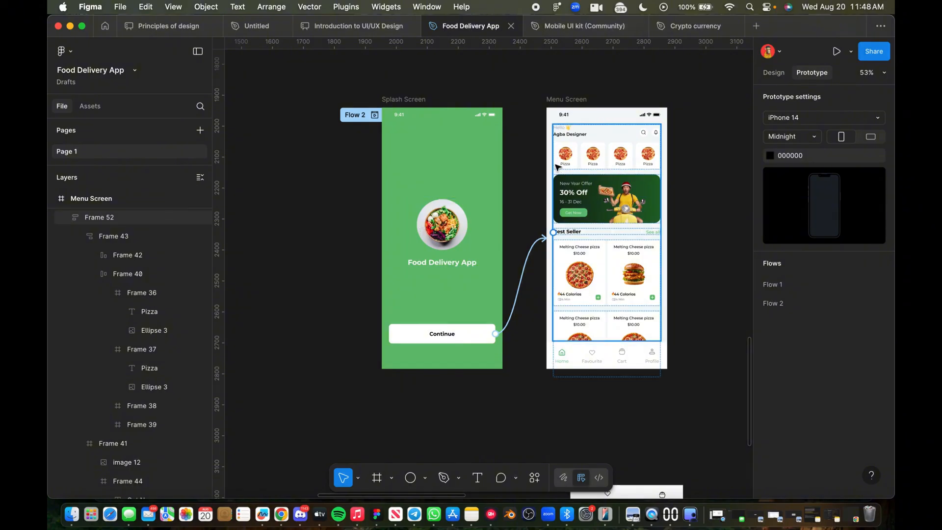
pyautogui.click(623, 239)
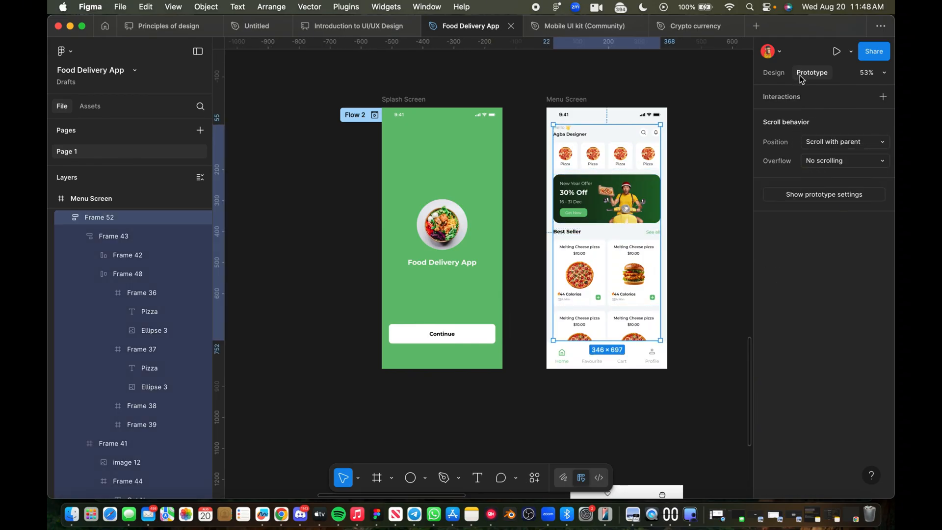
pyautogui.click(837, 164)
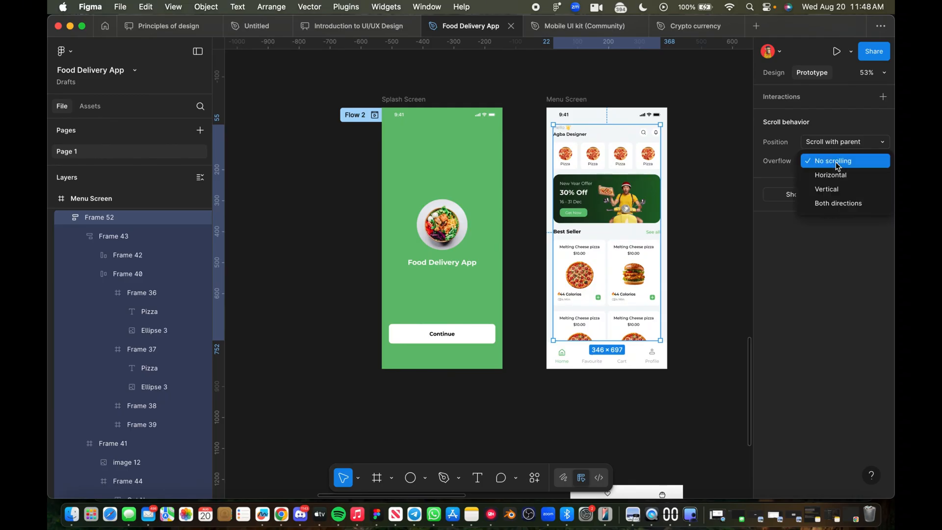
pyautogui.click(836, 193)
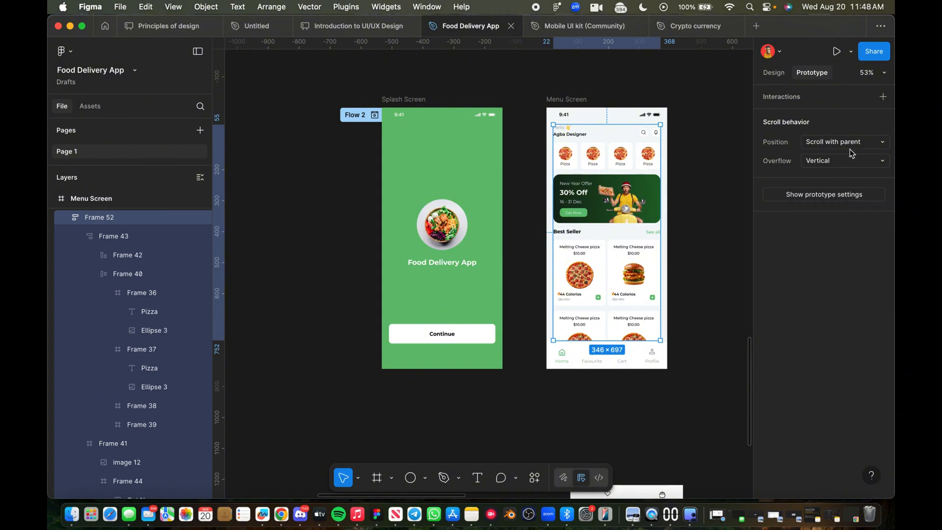
pyautogui.click(837, 163)
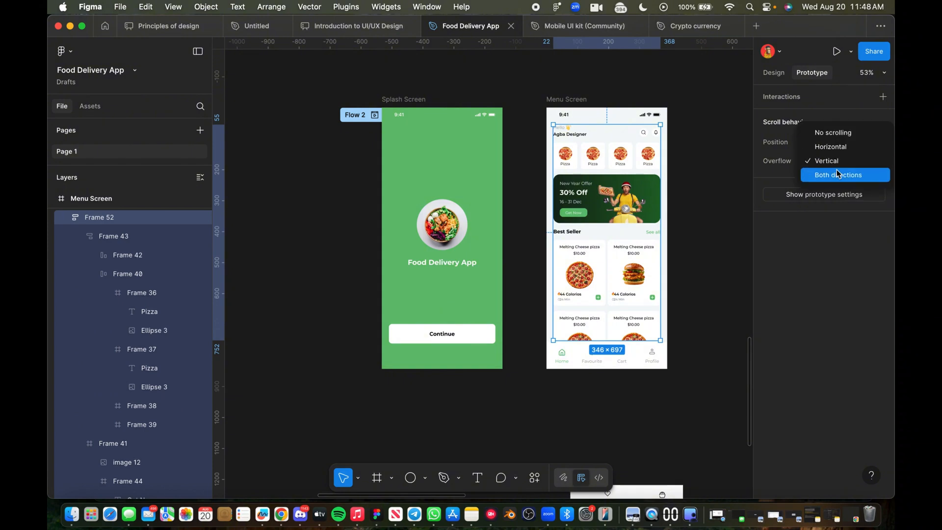
pyautogui.click(838, 161)
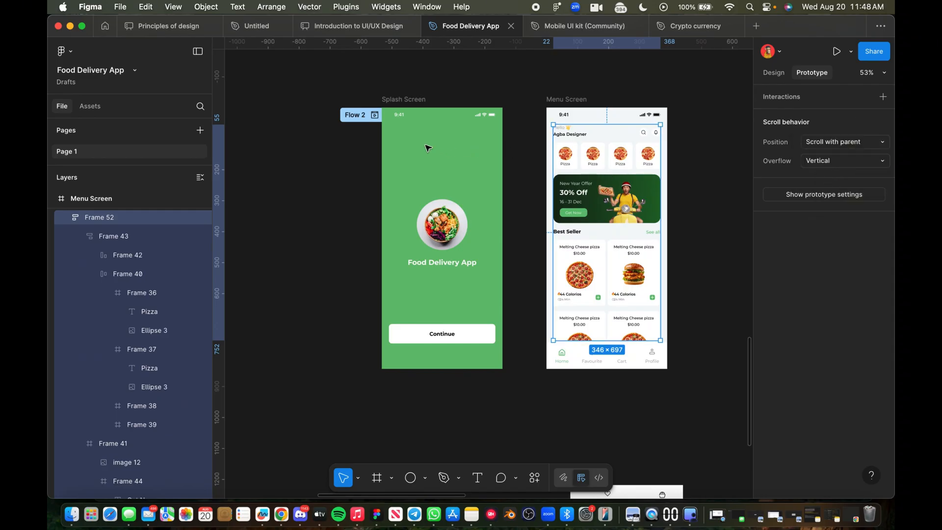
# Step: Start a preview of Flow 2 from the Splash Screen and shrink the preview window to roughly the size of the screens
pyautogui.click(375, 116)
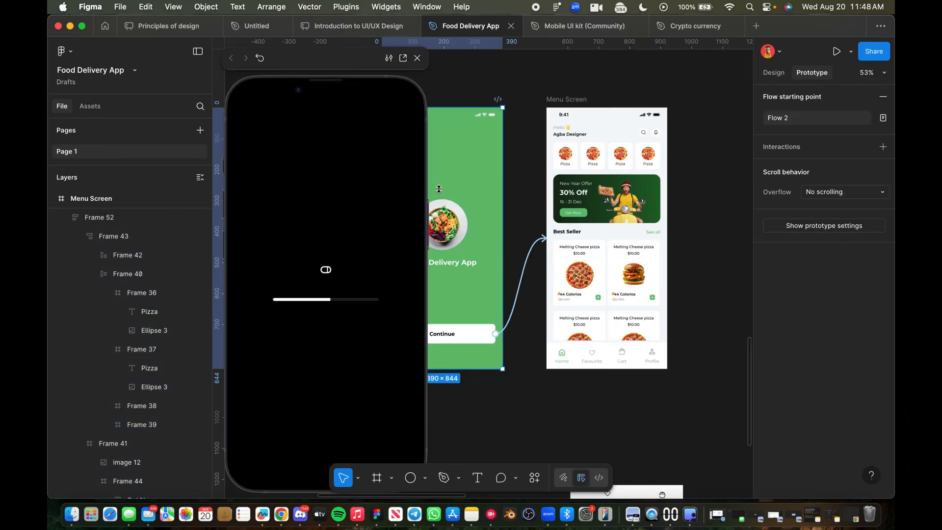
pyautogui.moveTo(428, 184); pyautogui.dragTo(431, 180)
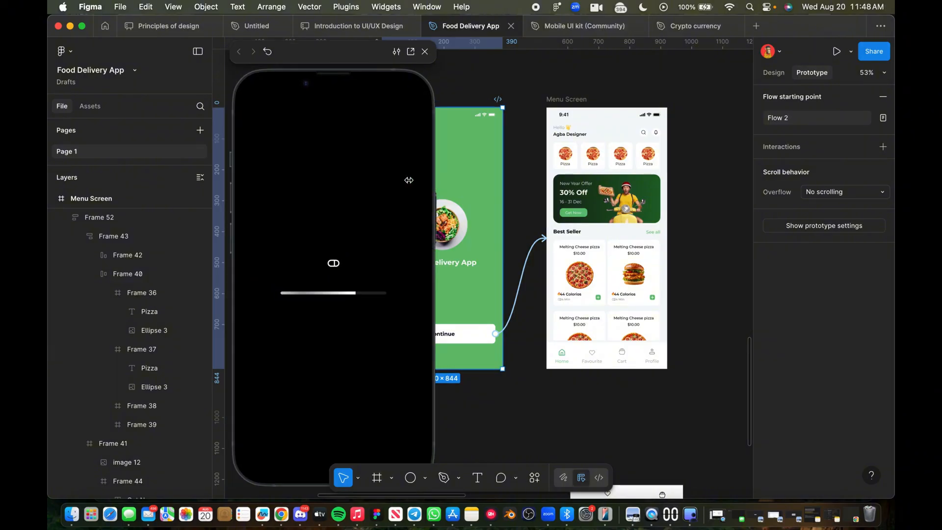
pyautogui.moveTo(408, 180); pyautogui.dragTo(369, 184)
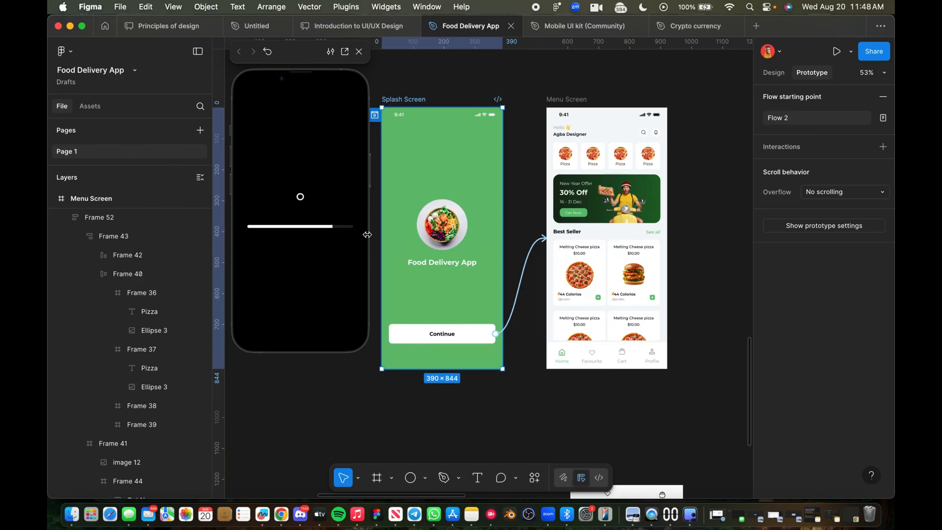
pyautogui.moveTo(367, 235); pyautogui.dragTo(383, 239)
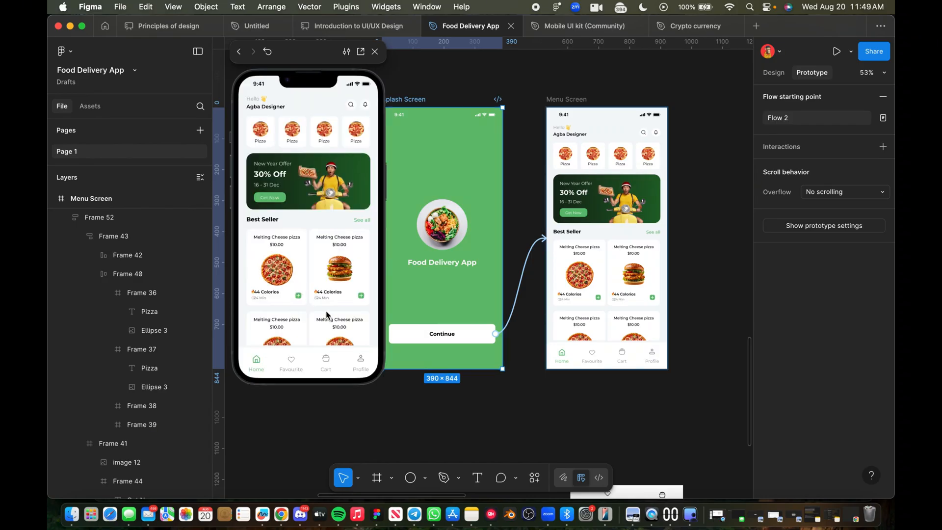
# Step: Test the vertical scrolling of the Menu Screen's content in the prototype preview, down to the second row of pizza cards and back
pyautogui.scroll(-2, 329, 315)
pyautogui.scroll(2, 330, 316)
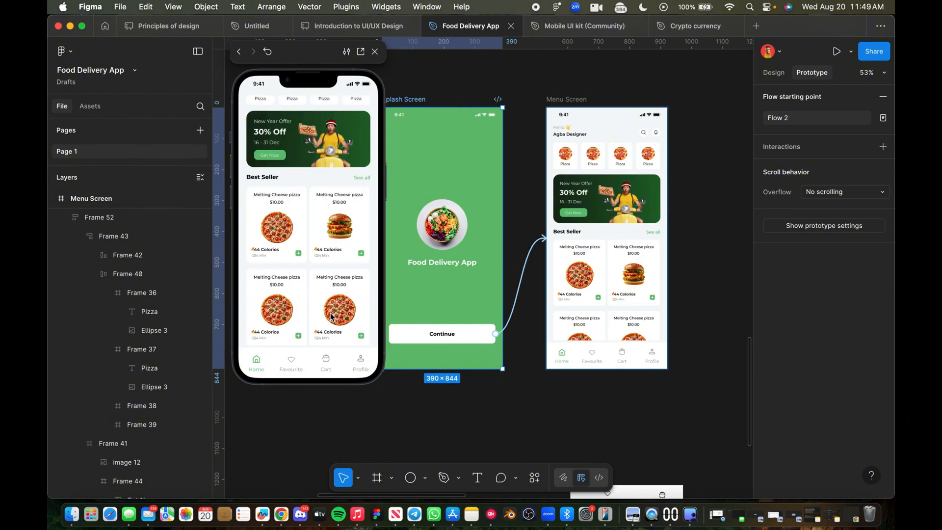
pyautogui.scroll(-2, 331, 316)
pyautogui.scroll(2, 331, 317)
pyautogui.scroll(-2, 330, 317)
pyautogui.scroll(2, 330, 316)
pyautogui.scroll(-3, 330, 317)
pyautogui.scroll(3, 330, 316)
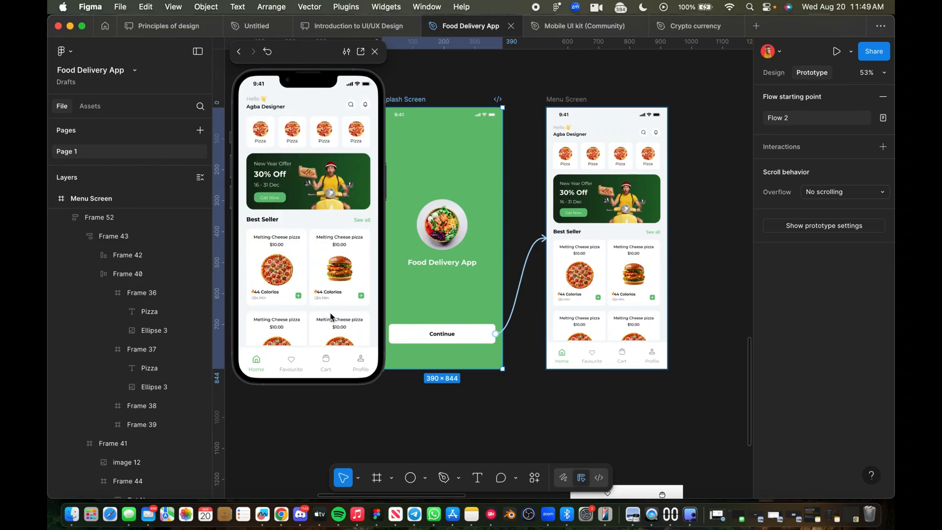
pyautogui.scroll(-2, 330, 316)
pyautogui.scroll(2, 330, 317)
pyautogui.scroll(-3, 330, 316)
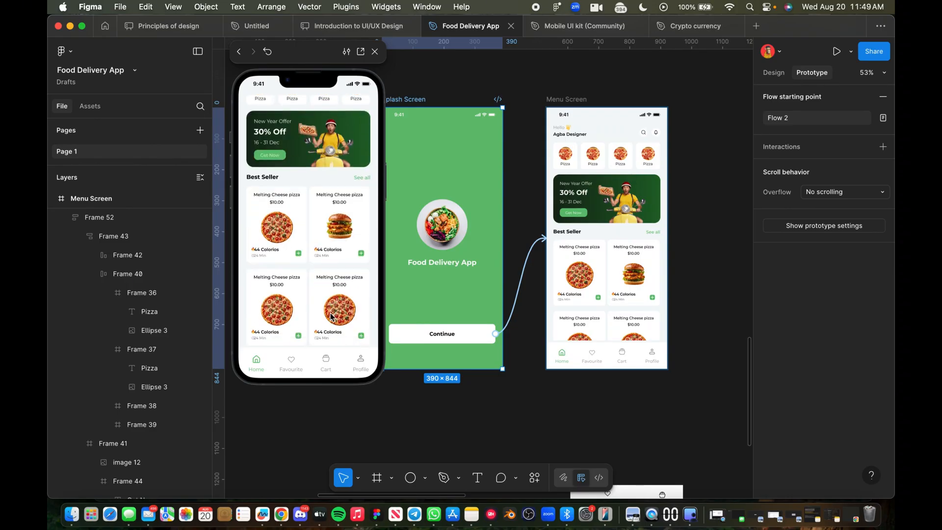
pyautogui.scroll(1, 330, 316)
pyautogui.scroll(2, 331, 317)
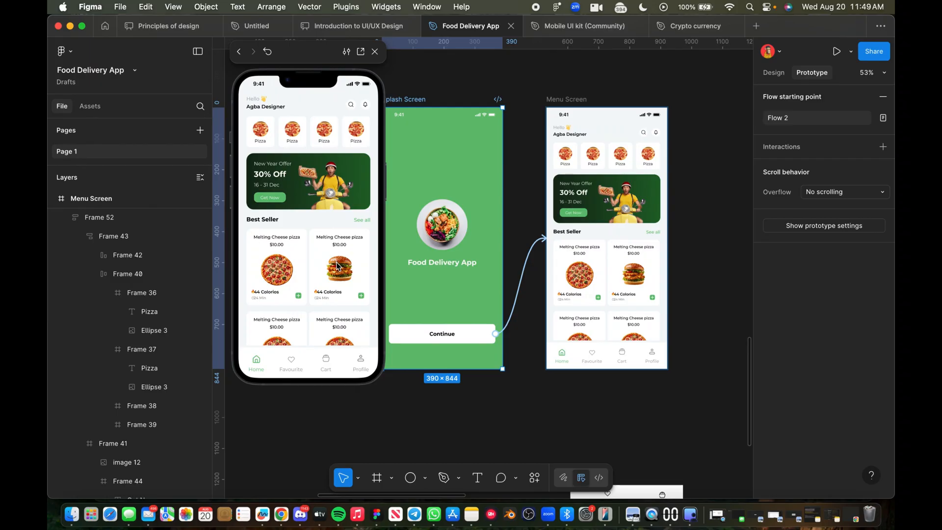